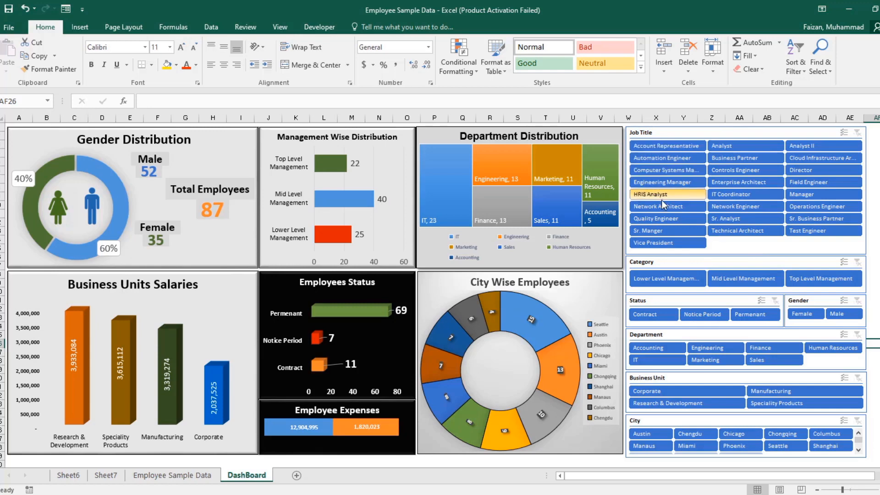
Step: Preview the dashboard filtered by the job title HRIS Analyst and separately by Director, clearing the Job Title filter after each
left_click(666, 194)
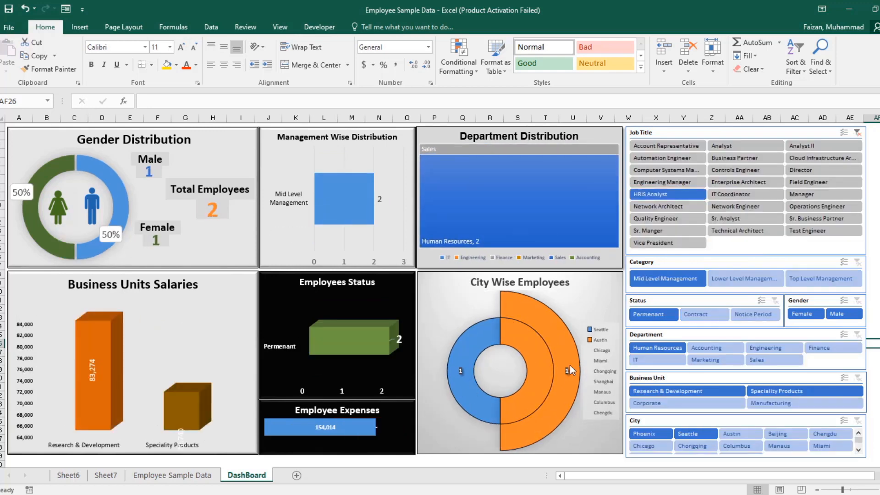
left_click(857, 133)
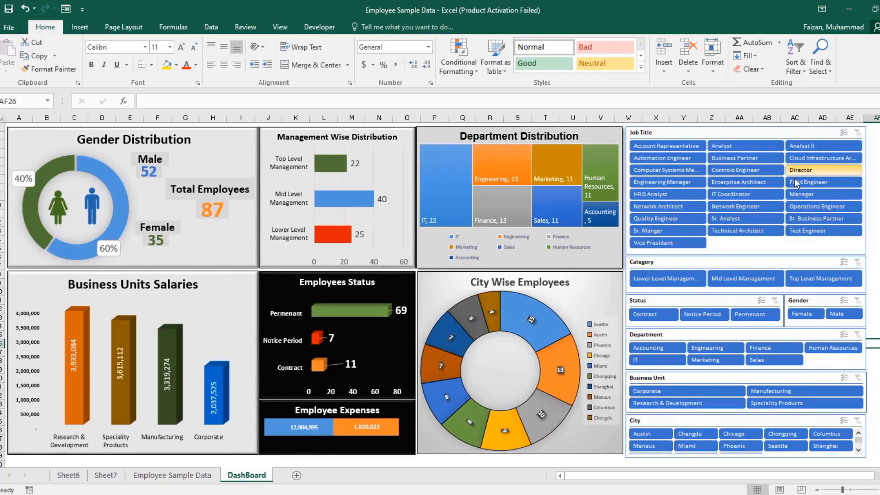
left_click(799, 171)
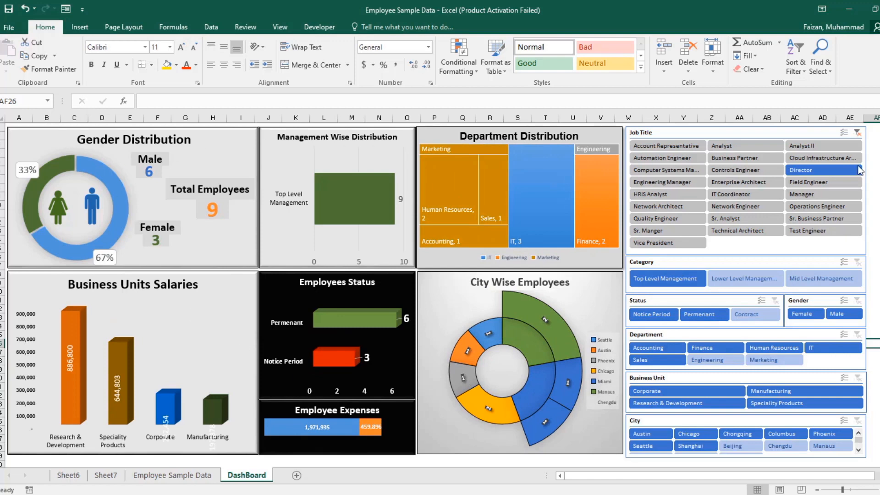
left_click(857, 133)
Step: Preview the dashboard filtered by IT Coordinator and separately by Vice President, clearing the Job Title filter after each
left_click(731, 196)
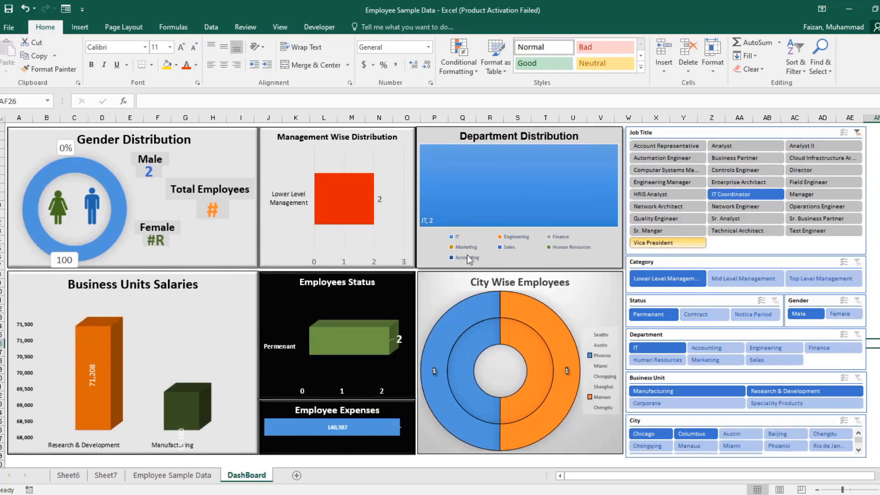
left_click(857, 133)
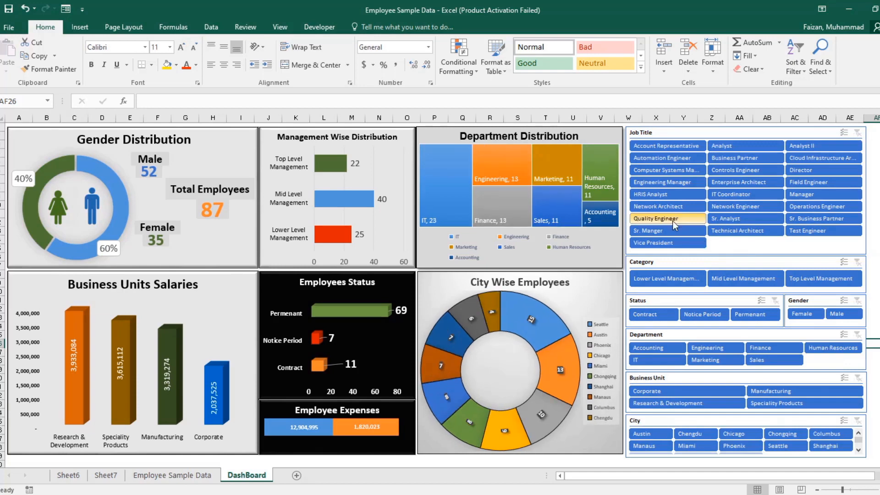
left_click(663, 243)
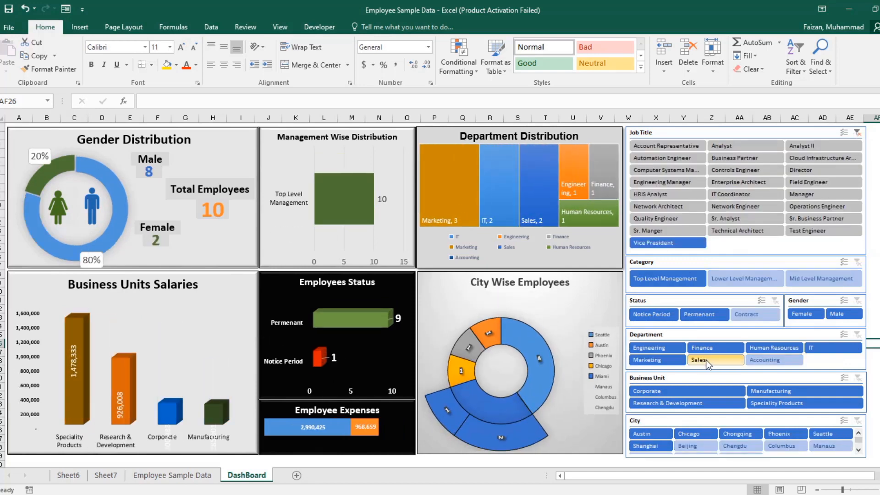
left_click(861, 137)
left_click(858, 133)
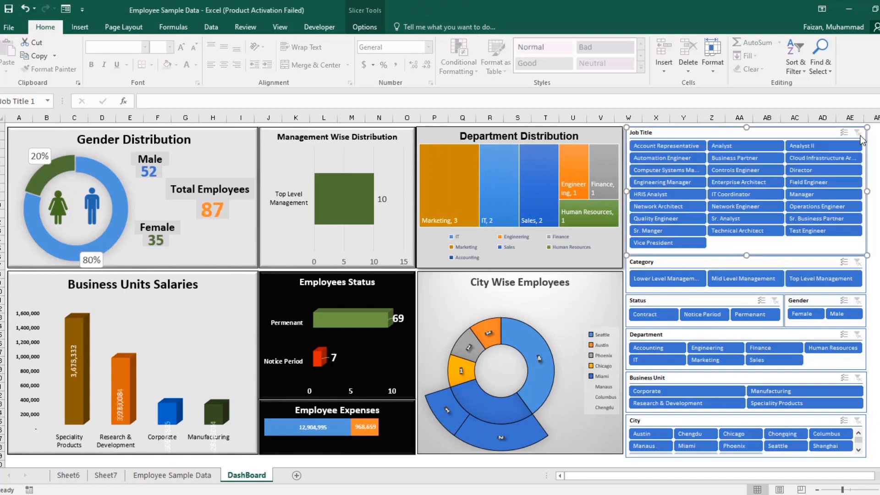
Step: View the dashboard for Permenant status alone, clear that filter, and view Mid Level Management combined with Permenant status
left_click(746, 315)
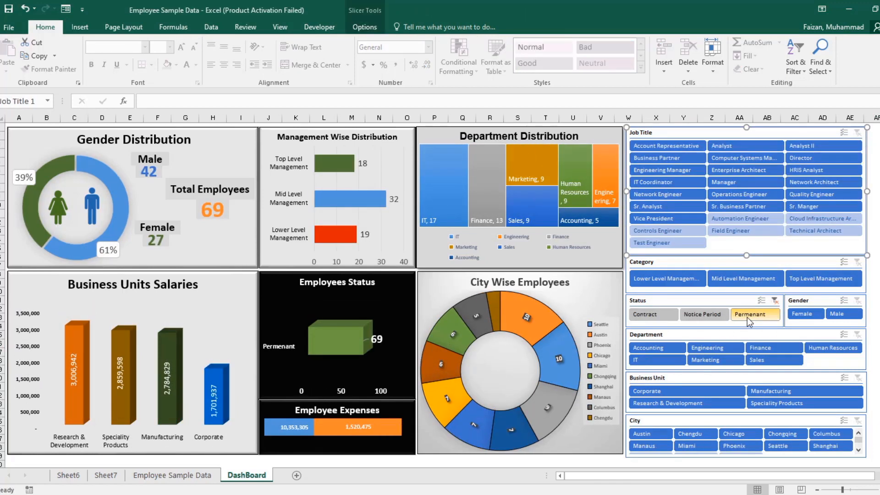
left_click(775, 300)
left_click(744, 281)
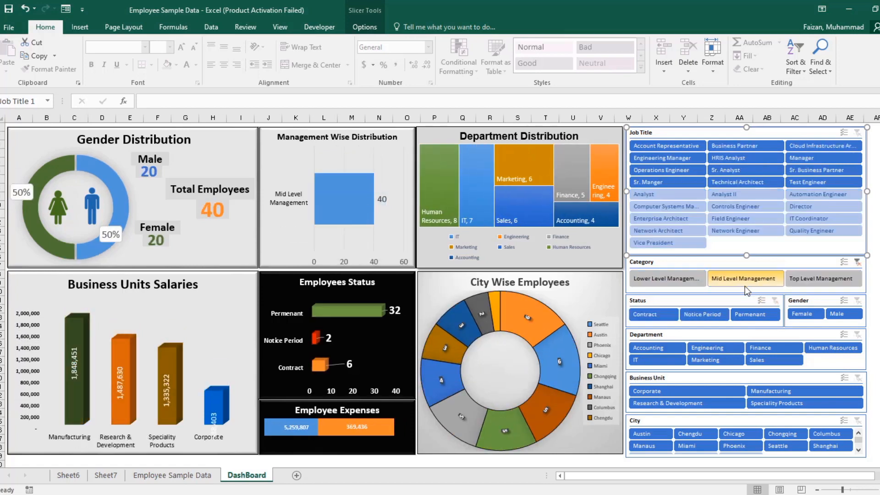
left_click(751, 316)
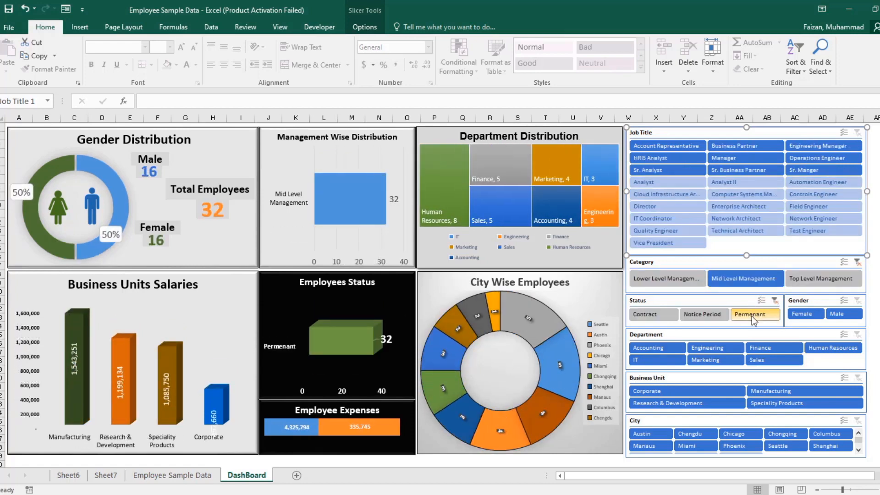
Step: Preview the IT department and separately the Corporate business unit within the filtered dashboard, and clear all slicer filters
left_click(663, 357)
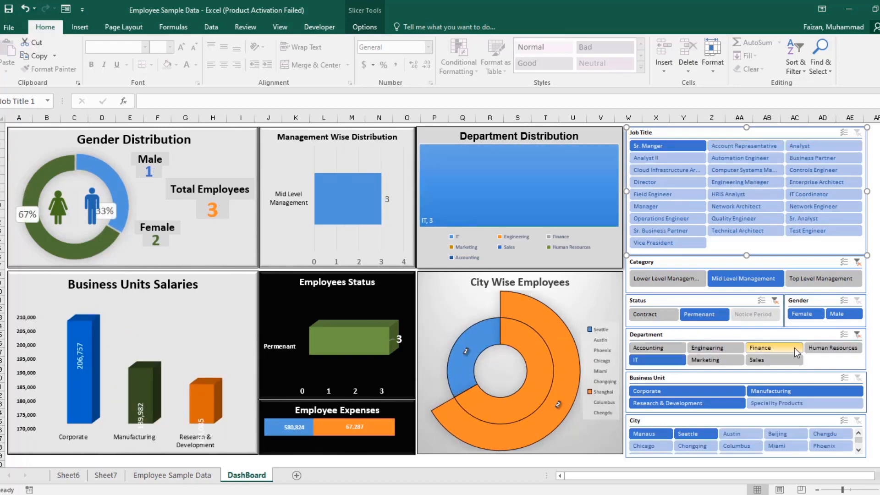
left_click(858, 334)
left_click(681, 393)
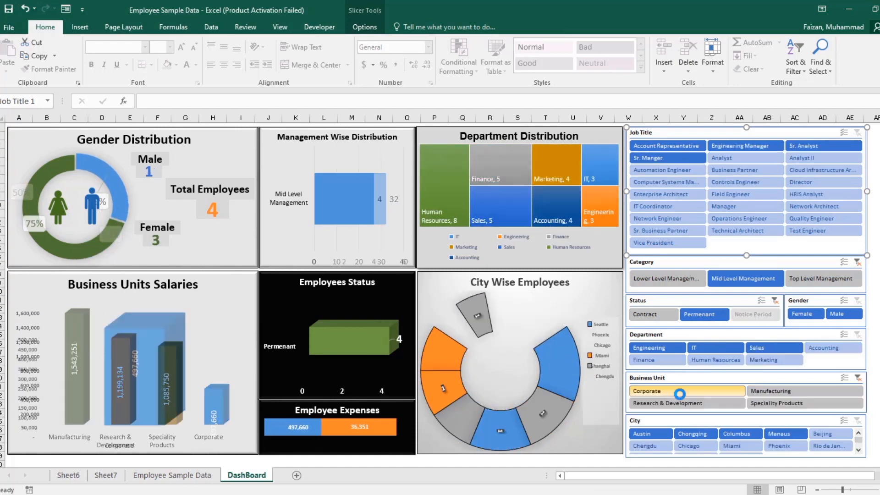
left_click(857, 378)
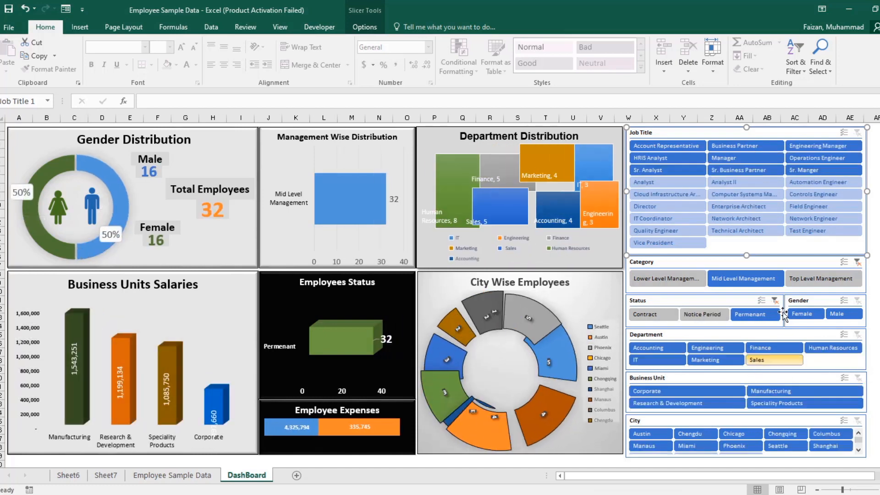
left_click(856, 262)
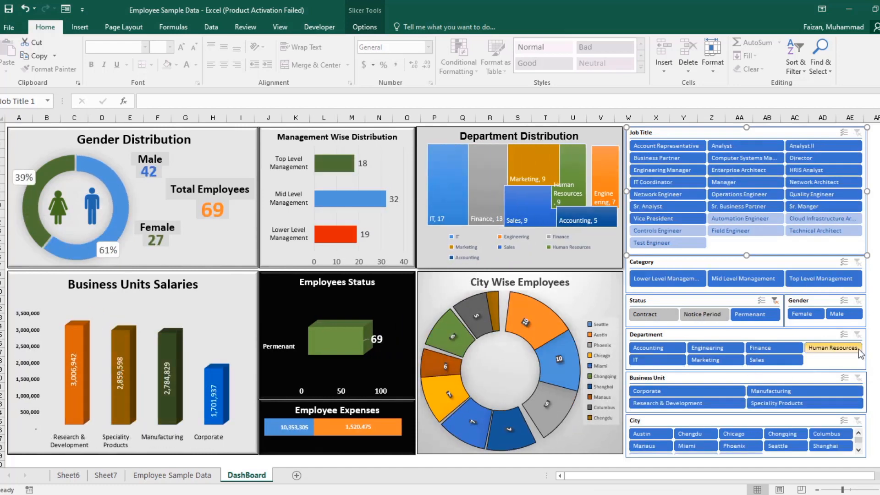
left_click(774, 300)
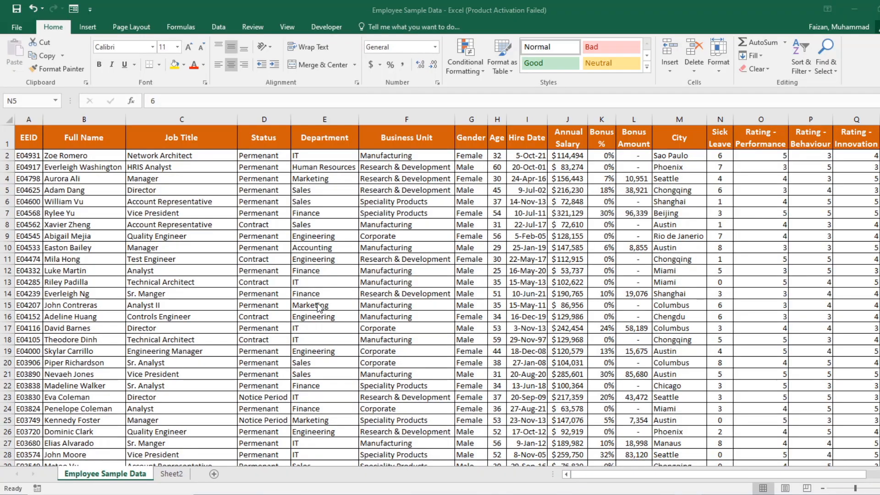
Step: Review the header row of the employee data sheet from EEID across to the last column and back
left_click(39, 167)
left_click(19, 132)
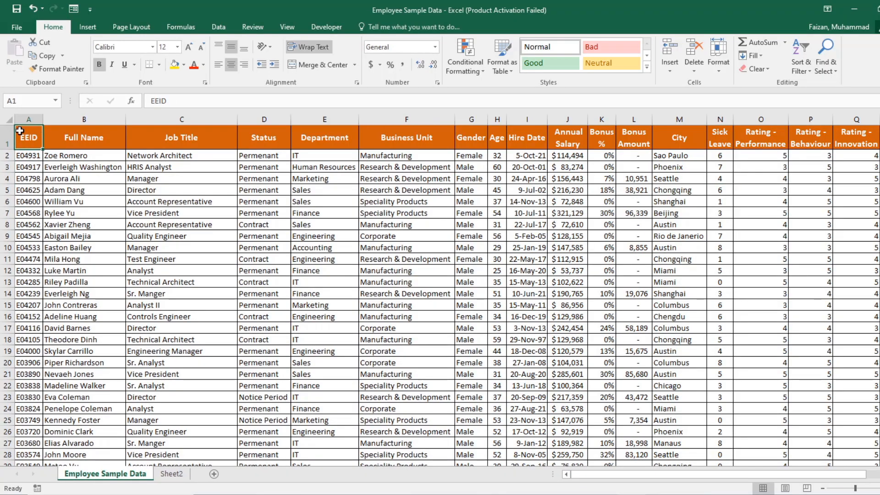
key("Right")
key("Right")
key("Right")
key("Right")
key("Right")
key("Right")
key("Right")
key("Right")
key("Right")
key("Right")
key("Right")
key("Right")
key("Right")
key("Right")
key("Right")
key("Right")
key("Right")
key("Right")
key("Right")
key("Right")
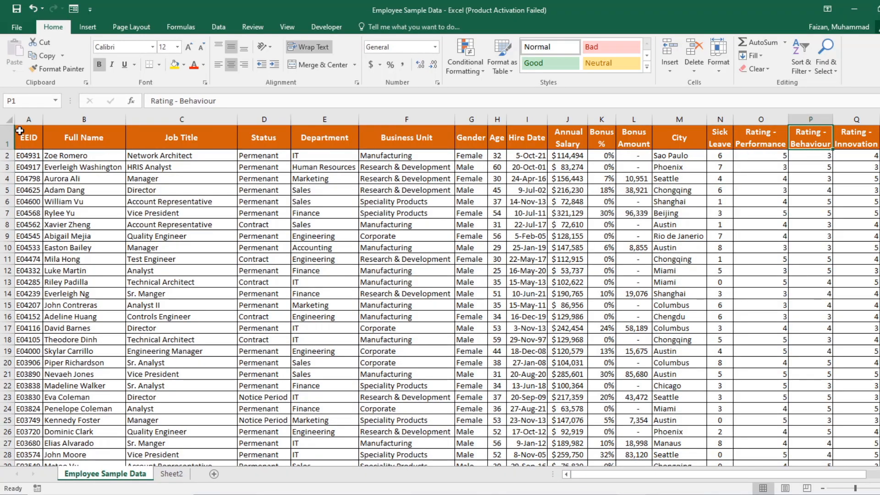
key("Right")
key("Right")
key("Right")
key("Left")
key("Left")
key("Left")
key("Left")
key("Left")
key("Left")
key("Left")
key("Left")
key("Left")
key("Left")
key("Left")
key("Left")
key("Left")
key("Left")
key("Left")
key("Left")
key("Left")
key("Left")
key("Left")
key("Left")
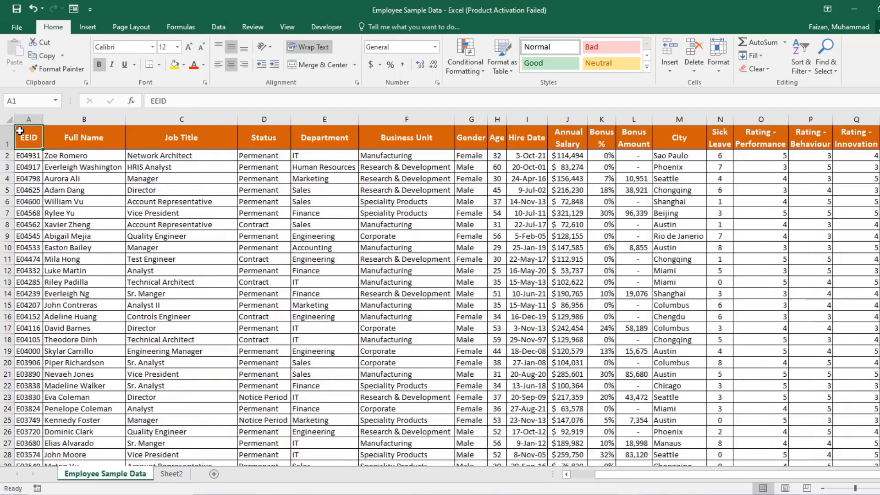
key("Down")
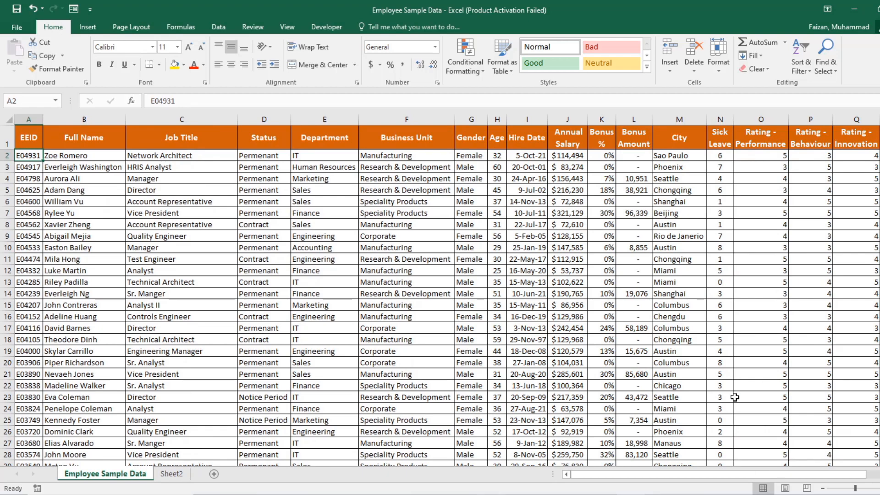
Step: Look through the employee records down to the last row and return to the start of the list
left_click(664, 149)
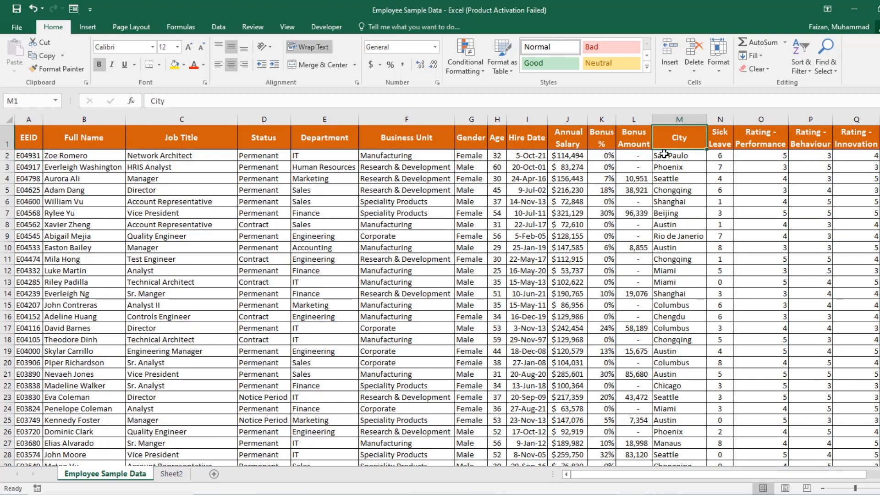
scroll(664, 365, "down", 19)
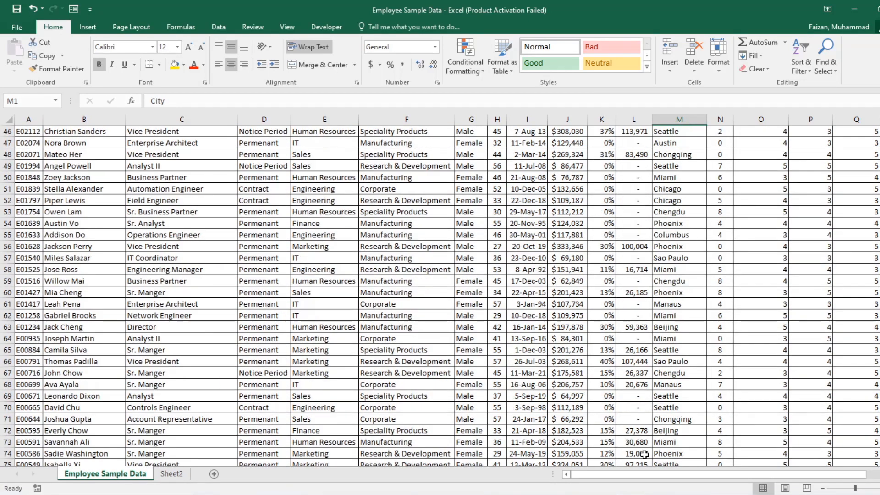
scroll(643, 454, "down", 7)
scroll(640, 453, "up", 12)
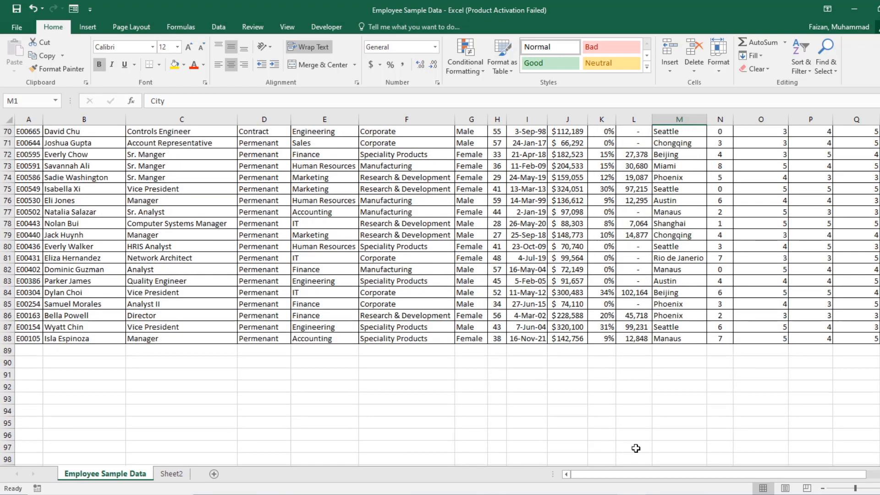
scroll(623, 443, "up", 14)
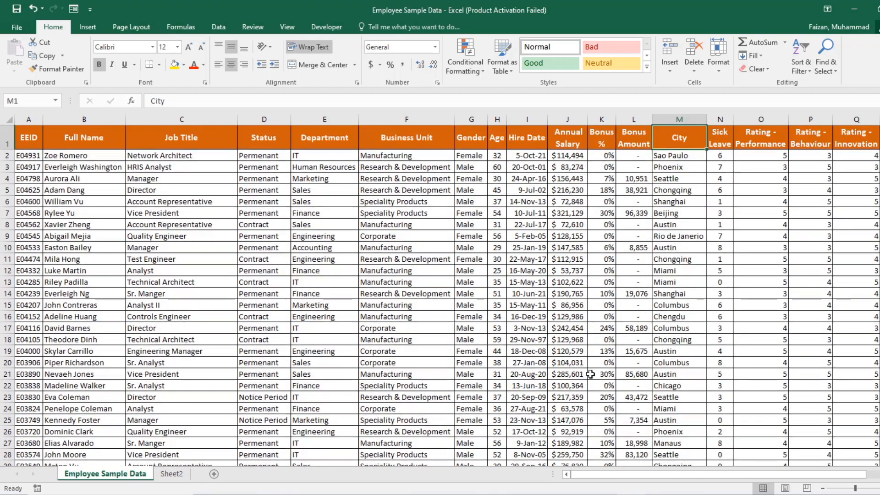
left_click(117, 257)
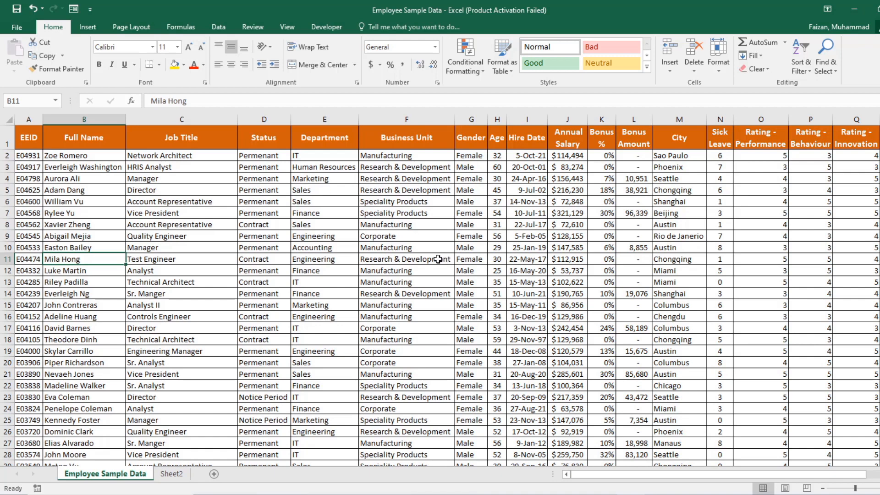
Step: Examine each column header of the employee data one by one, from EEID to Promotion Eligible
left_click(28, 137)
key("Right")
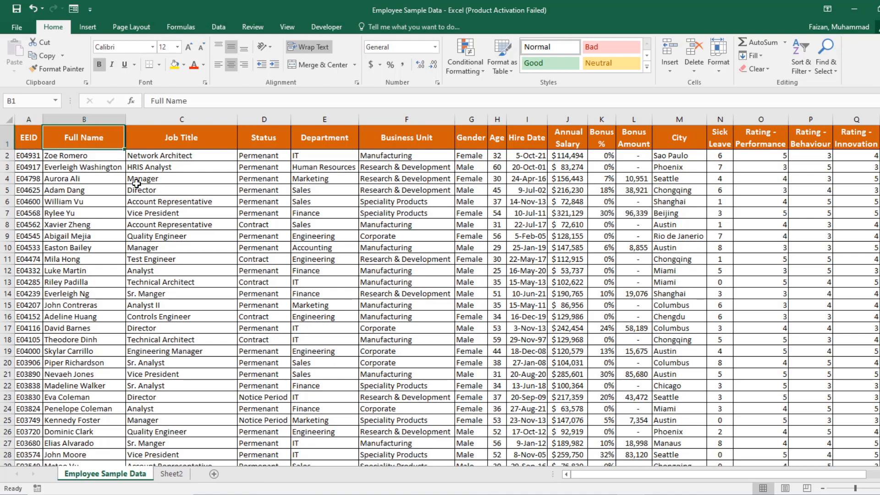
key("Right")
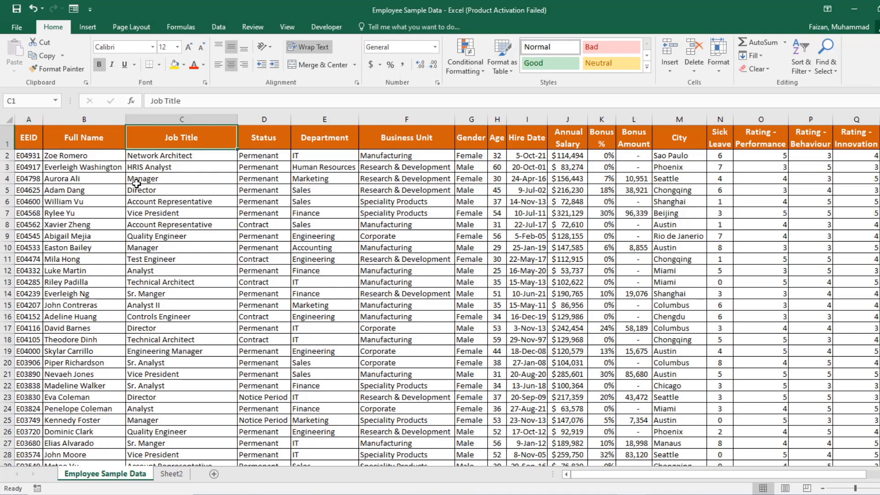
key("Right")
key("Right")
key("Right")
key("Right")
key("Right")
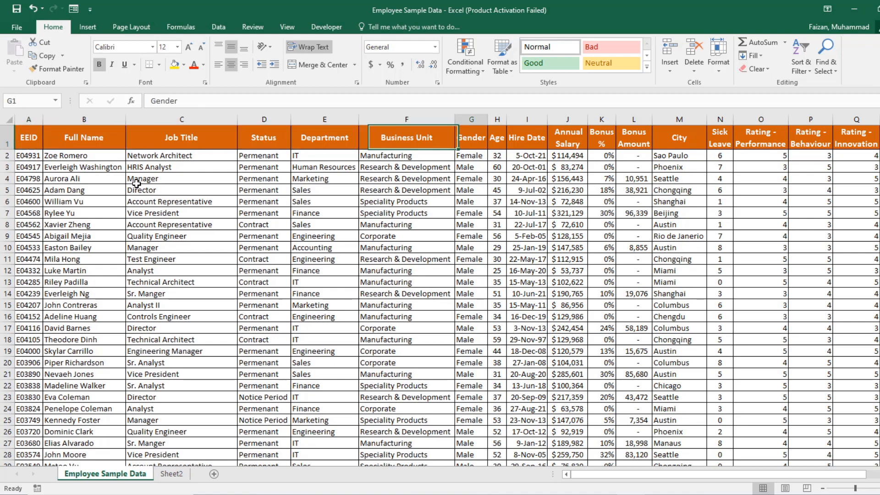
key("Right")
key("Right")
key("Right")
key("Right")
key("Right")
key("Right")
key("Right")
key("Right")
key("Right")
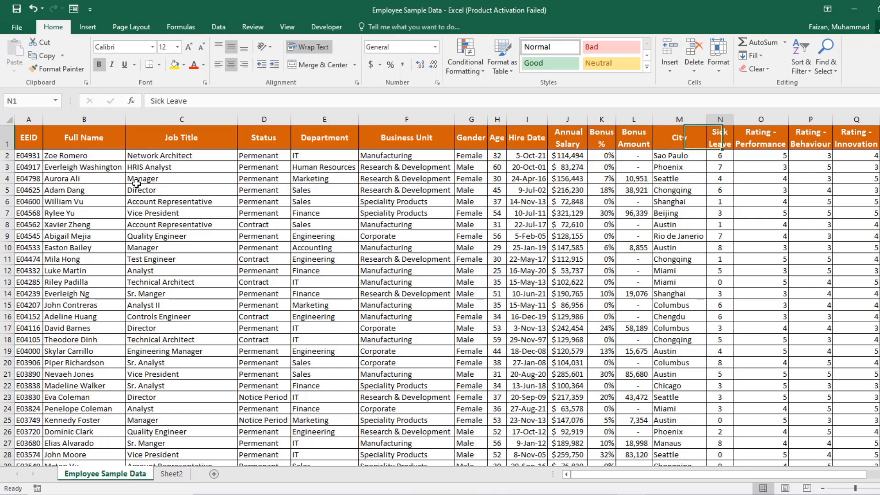
key("Right")
key("Right")
key("Right")
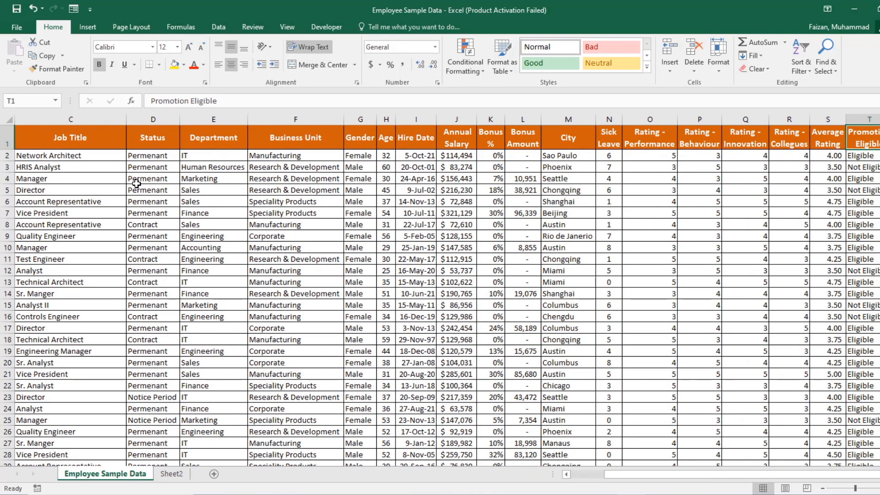
Step: Examine the individual rating columns, the Average Rating column and the Promotion Eligible column, and return to the start of the sheet
key("Left")
key("Left")
key("Down")
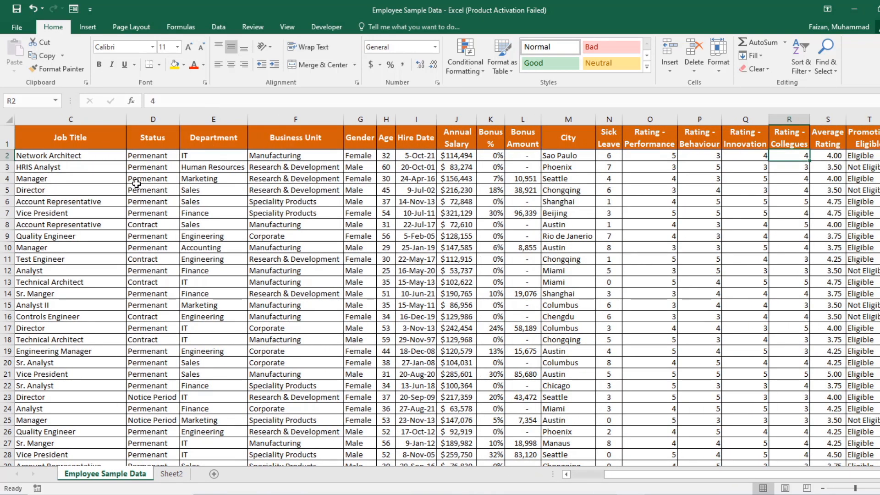
key("Right")
key("Up")
key("Right")
key("Left")
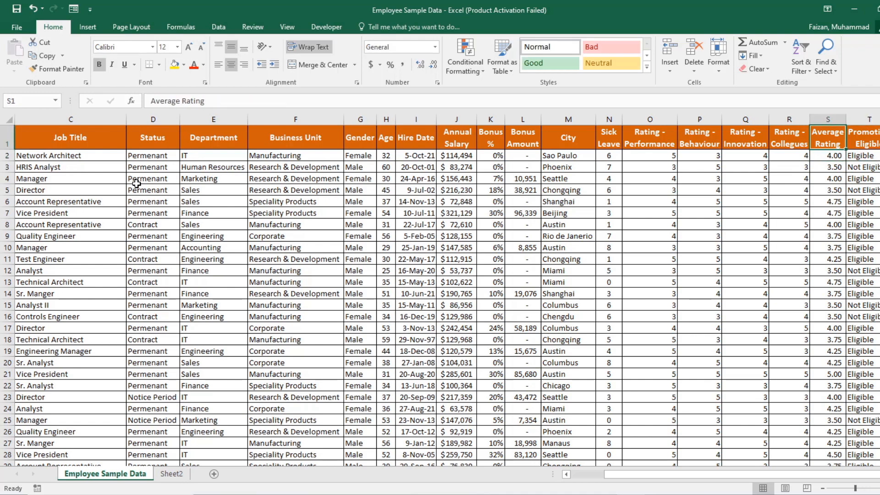
key("Left")
key("Left")
key("Left")
key("Left")
key("Left")
key("Left")
key("Left")
key("Left")
key("Left")
key("ctrl+Home")
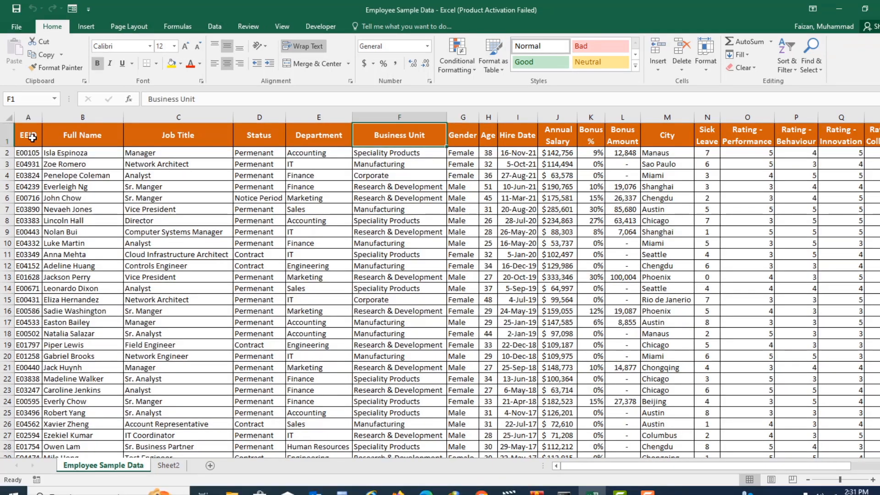
Step: Create a PivotTable on a new worksheet from the full employee data range A1:T88
left_click(28, 137)
key("ctrl+shift+Right")
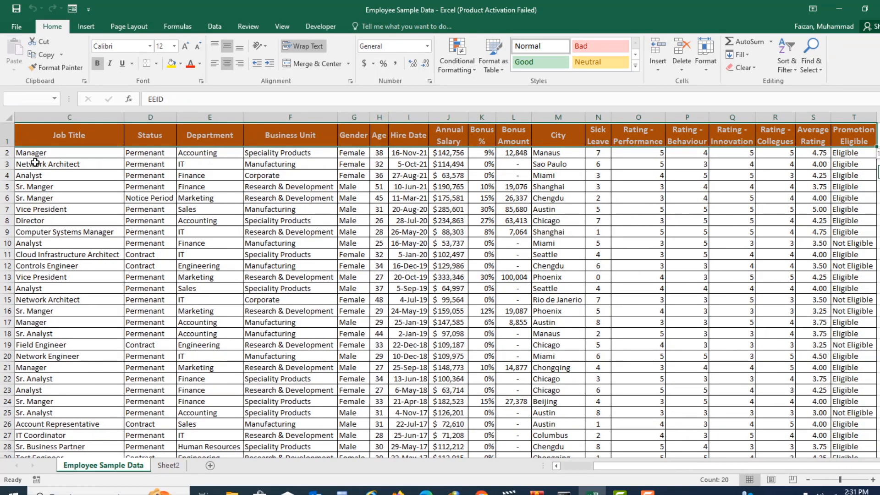
key("ctrl+shift+Down")
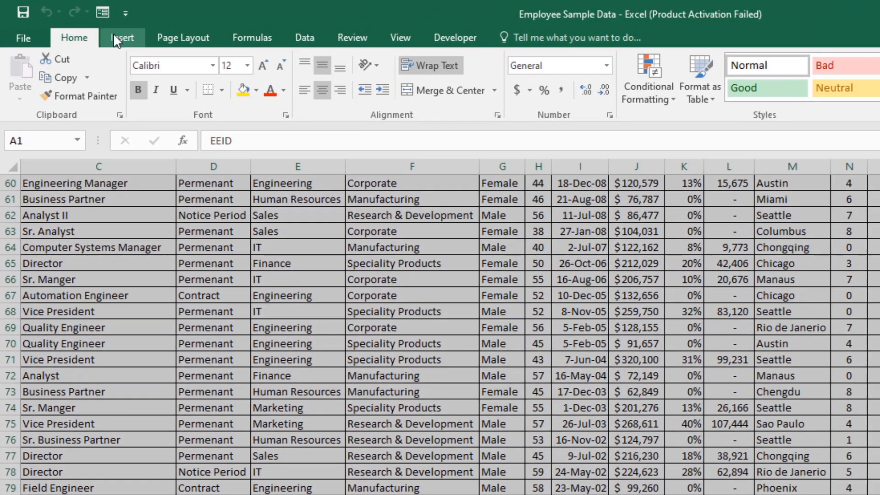
left_click(120, 42)
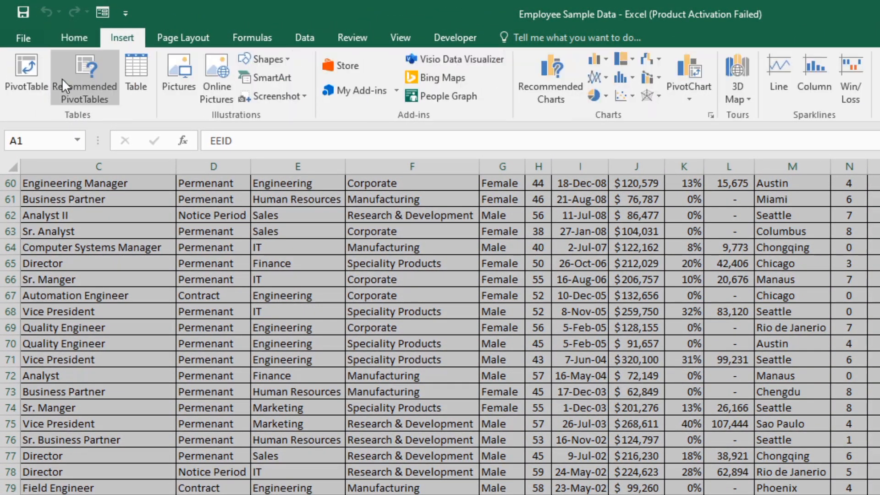
left_click(27, 61)
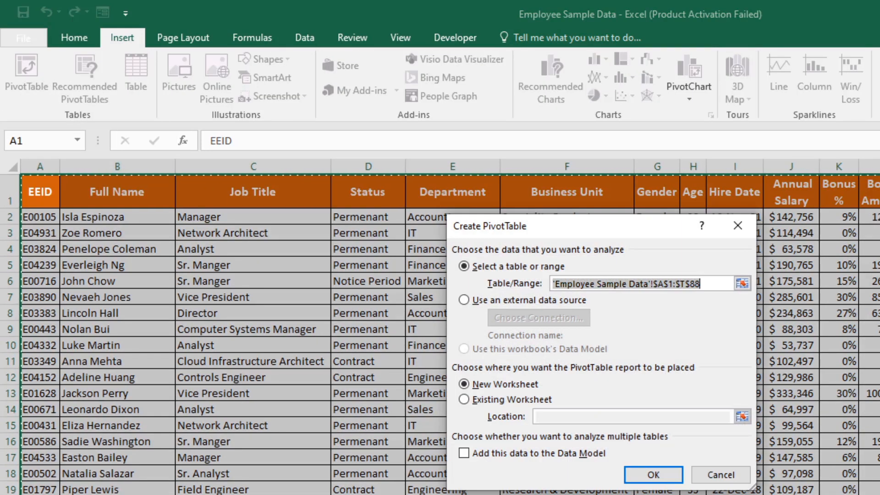
left_click(649, 478)
Step: Enable the classic PivotTable layout in the new PivotTable's display options
right_click(81, 286)
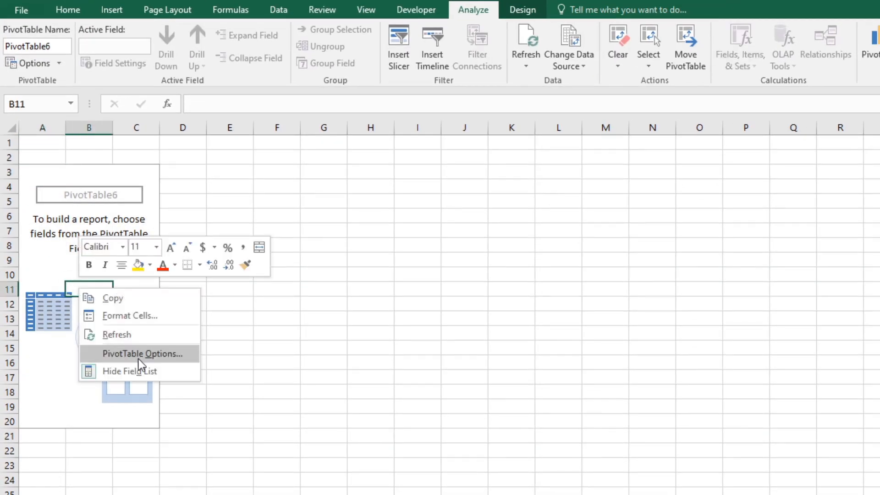
left_click(138, 354)
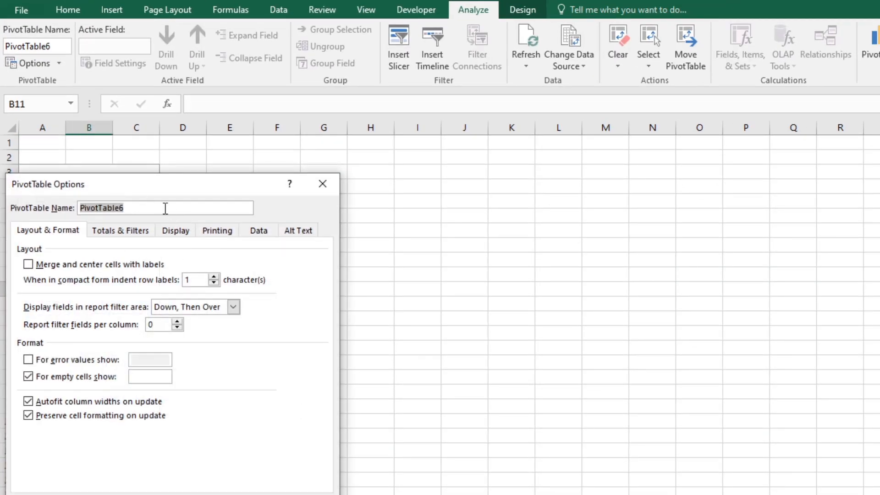
left_click_drag(167, 185, 349, 158)
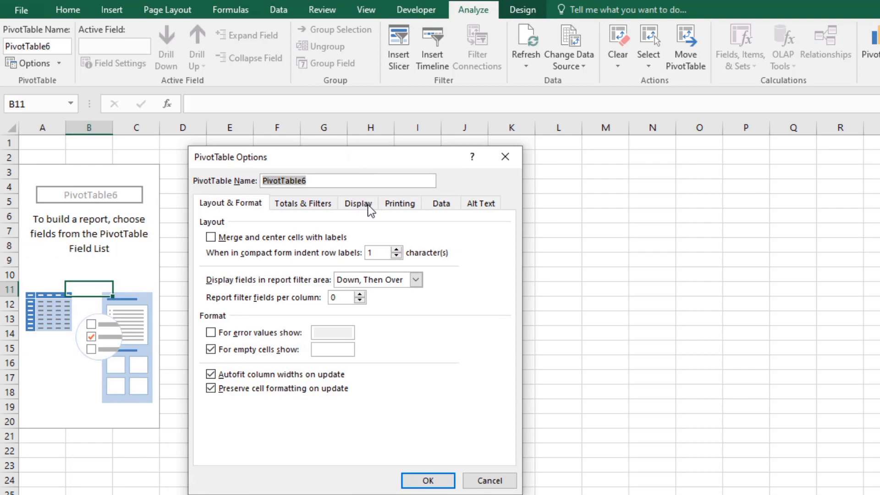
left_click(368, 205)
left_click(258, 314)
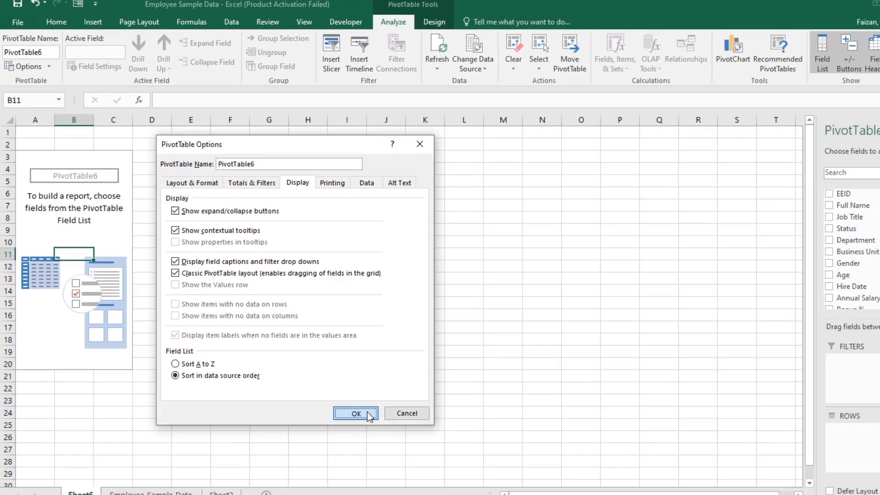
left_click(428, 480)
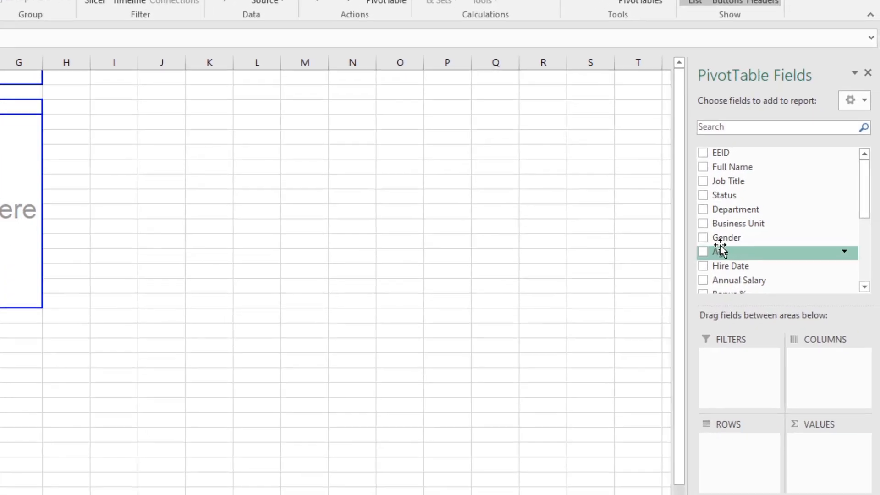
Step: Build the PivotTable with Gender as rows and the count of EEID as values
left_click_drag(719, 244, 739, 377)
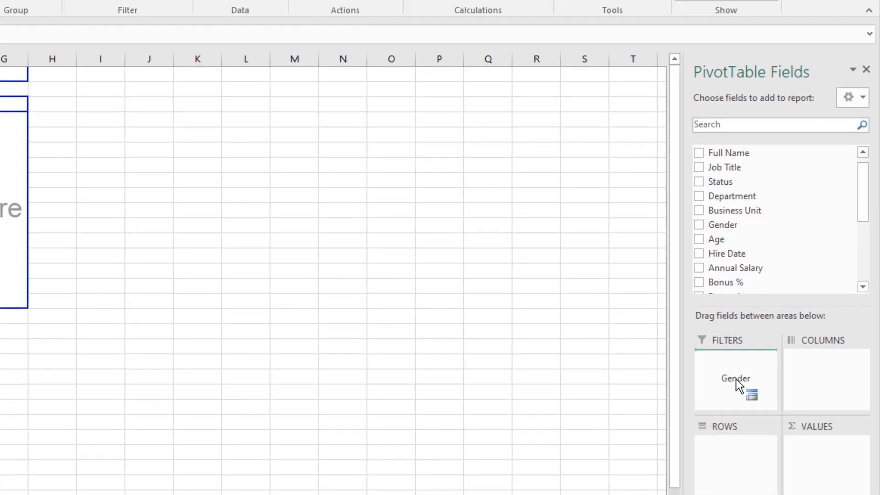
left_click_drag(720, 446, 720, 445)
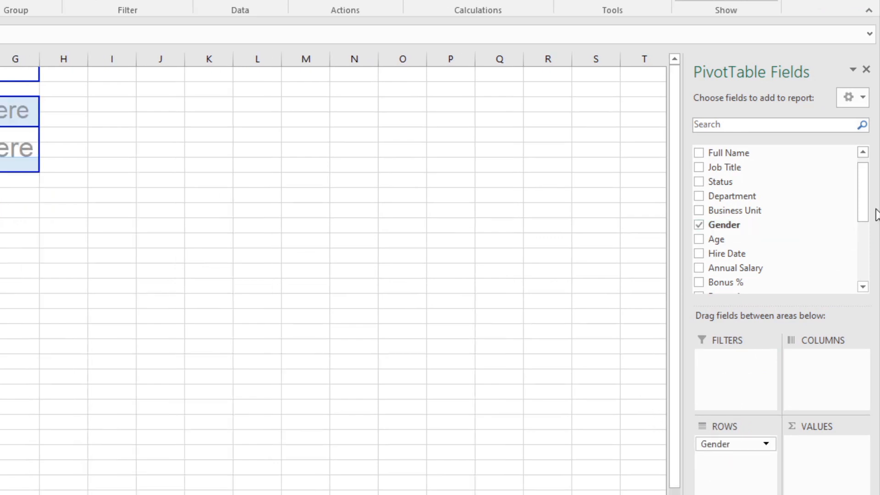
scroll(869, 200, "up", 1)
left_click_drag(711, 153, 821, 464)
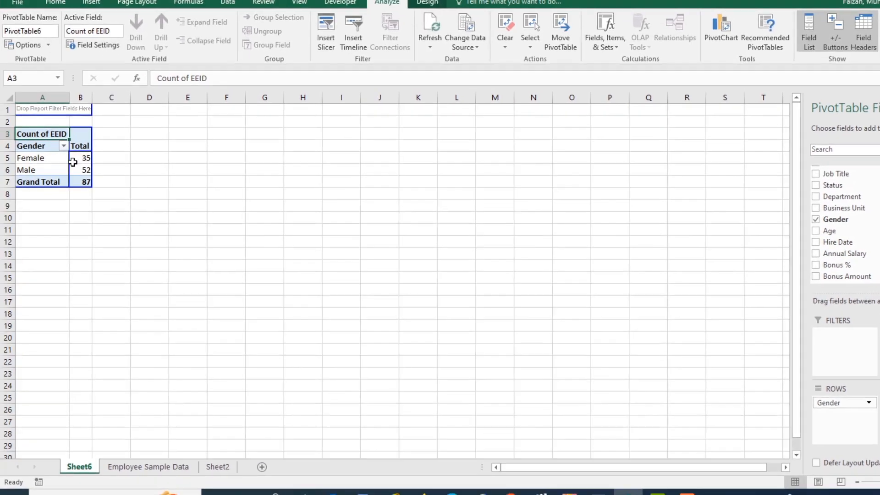
Step: Sort the gender PivotTable by its employee counts from largest to smallest
right_click(78, 156)
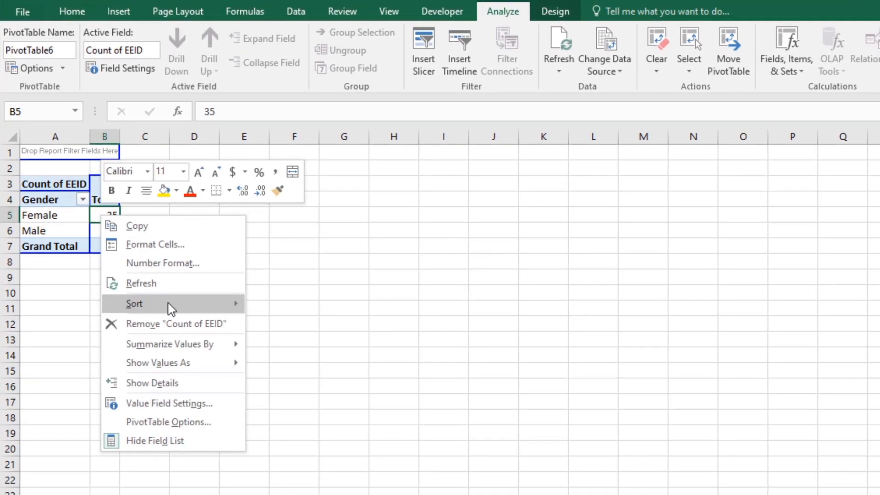
mouse_move(130, 228)
left_click(284, 326)
left_click(285, 325)
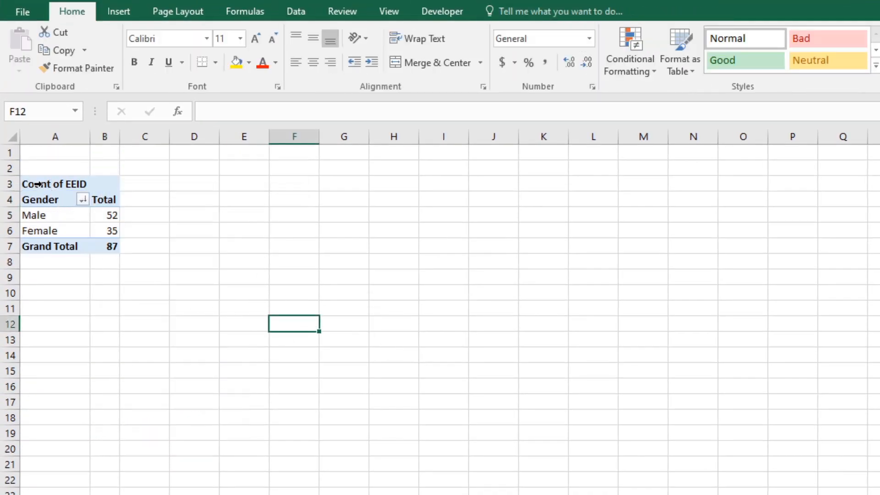
Step: Copy the whole gender PivotTable and paste it as values starting at cell A12
left_click(38, 184)
right_click(53, 180)
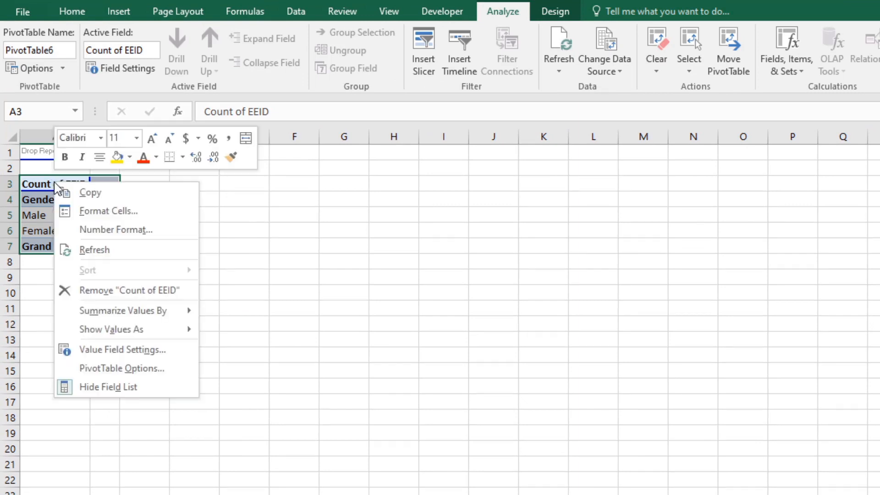
left_click(85, 192)
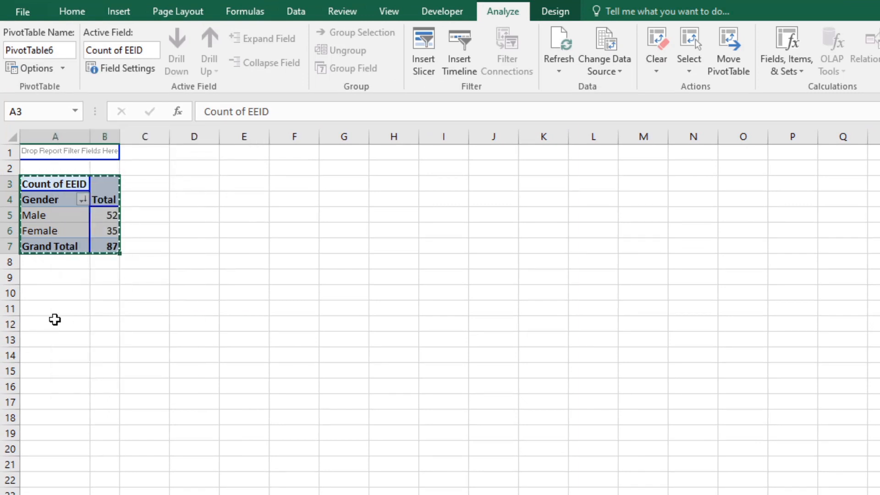
right_click(54, 322)
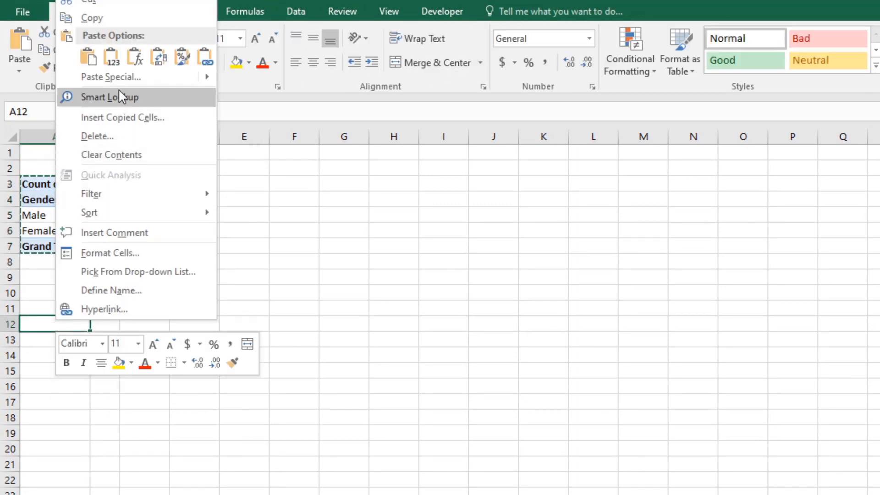
left_click(125, 77)
left_click(23, 56)
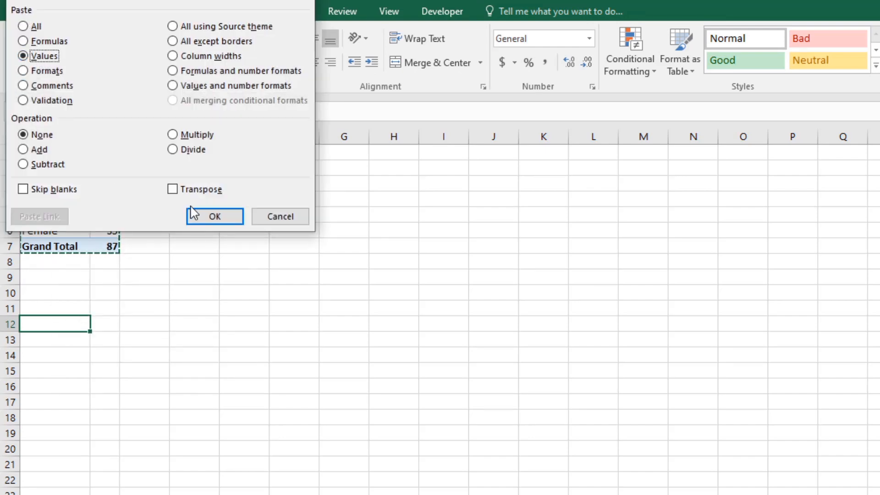
left_click(192, 216)
Step: Paste the PivotTable's formatting onto the values copy at A12
right_click(65, 320)
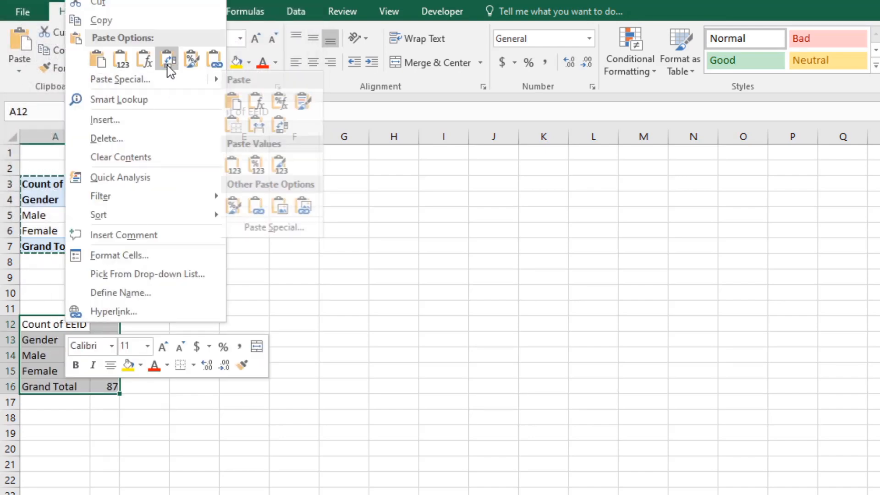
left_click(191, 59)
left_click(226, 365)
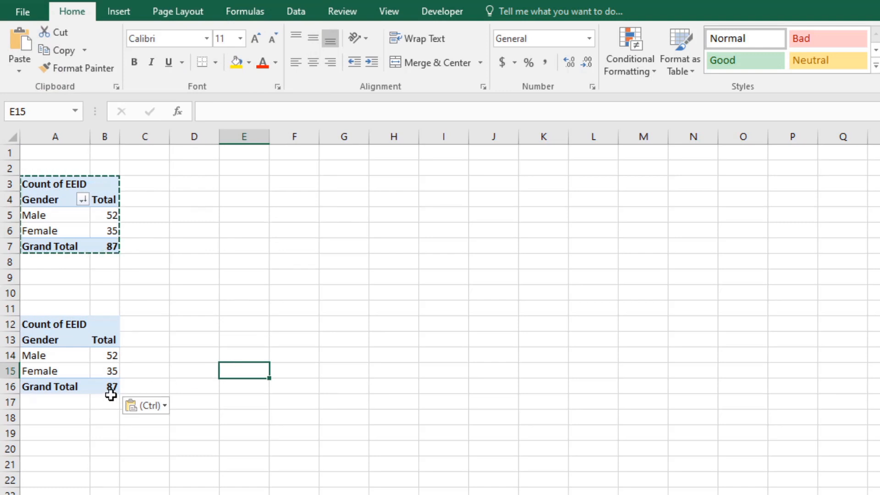
Step: Link the copied table's Male and Female totals in B14 and B15 to PivotTable cells B5 and B6
left_click(105, 355)
type("=")
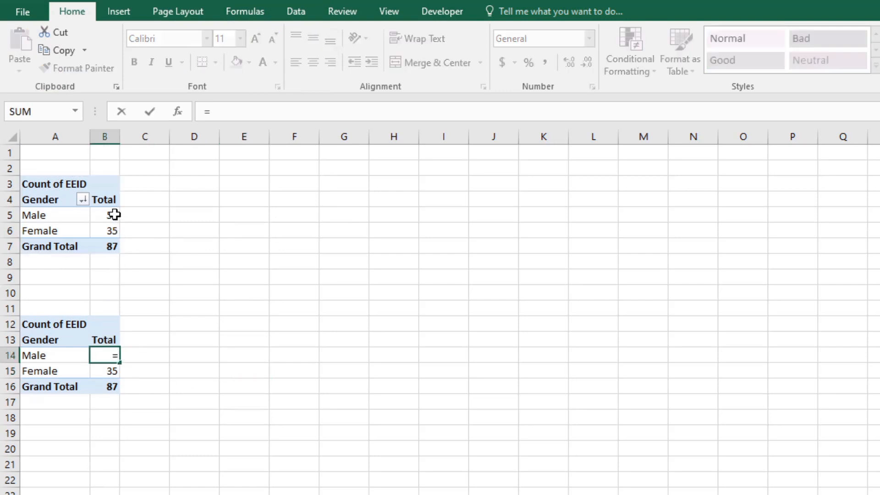
left_click(114, 215)
key("Return")
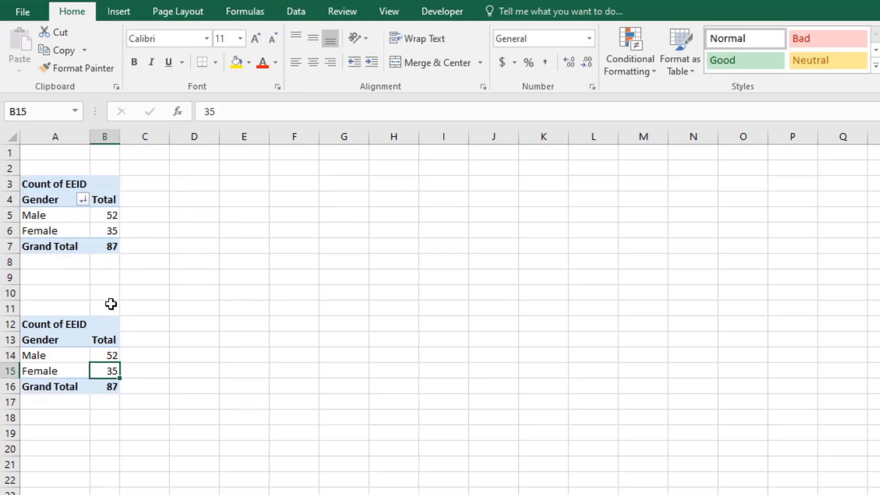
type("=")
left_click(110, 230)
key("Return")
Step: Calculate the copied table's Grand Total in B16 as the sum of PivotTable cells B5 and B6
type("=")
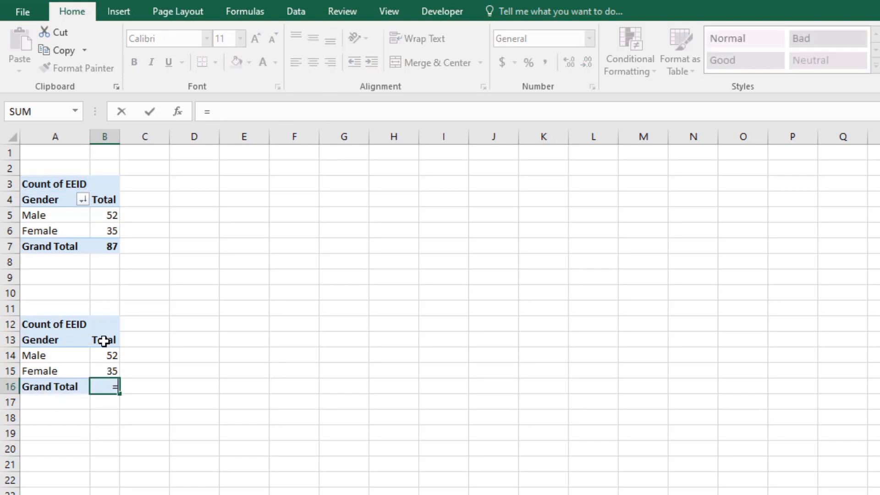
left_click(112, 218)
type("+")
left_click(111, 231)
key("Return")
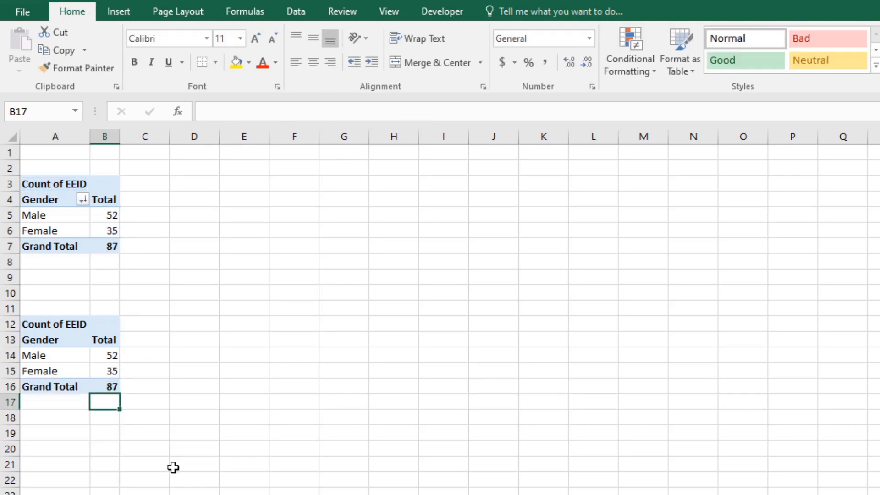
left_click(170, 468)
left_click(125, 427)
left_click(78, 356)
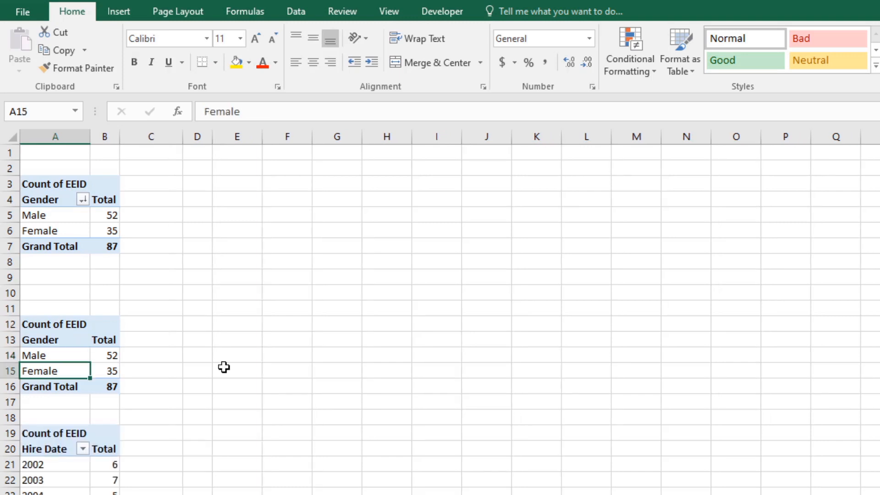
Step: Insert a doughnut chart from the linked gender table range A13:B15
left_click_drag(56, 341, 120, 371)
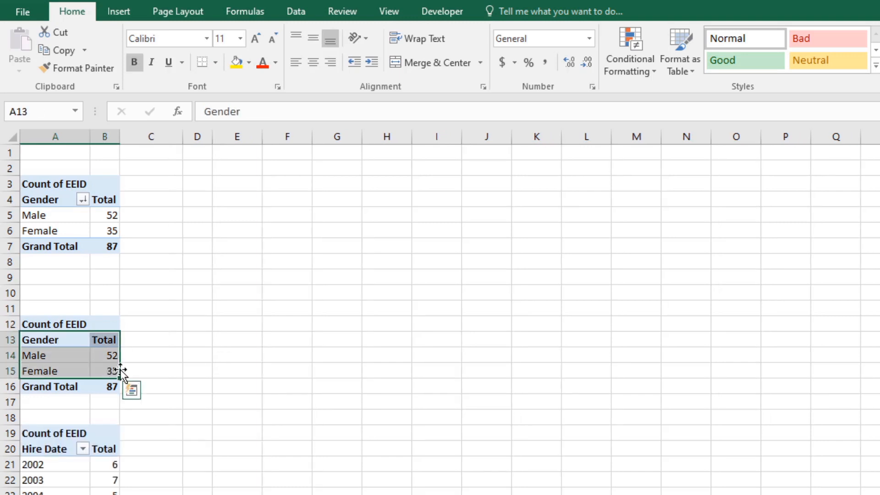
left_click(119, 18)
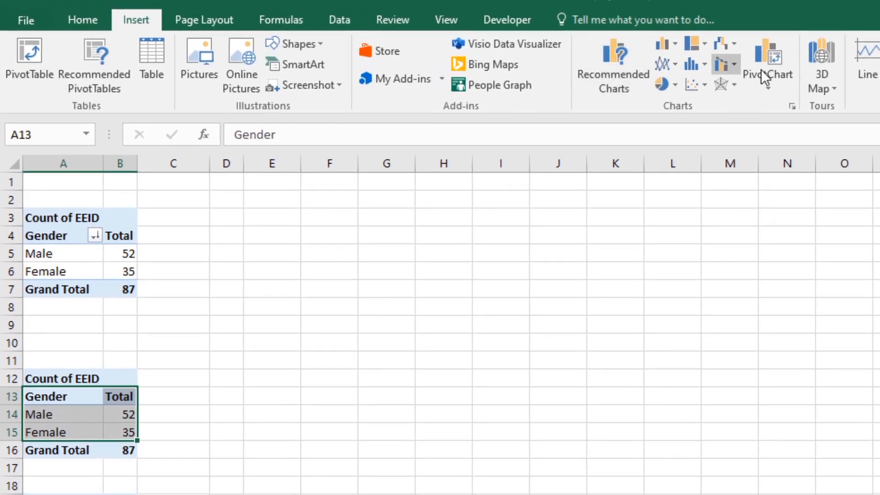
left_click(675, 85)
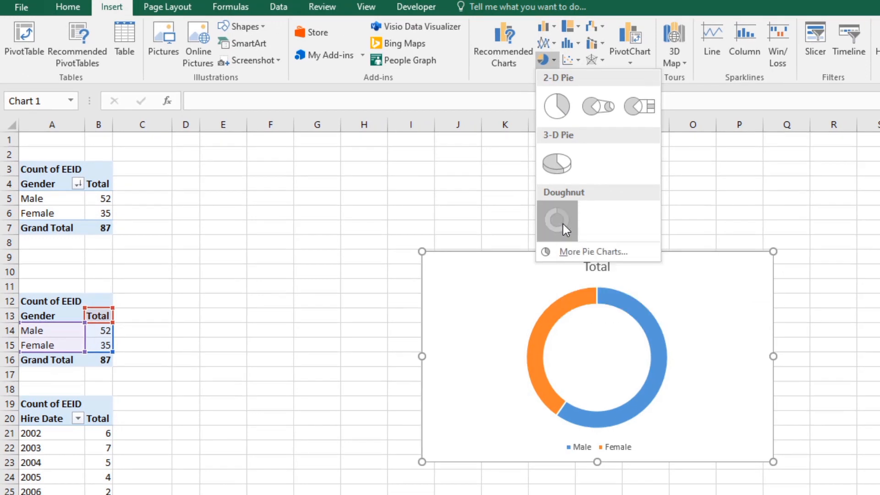
left_click(597, 239)
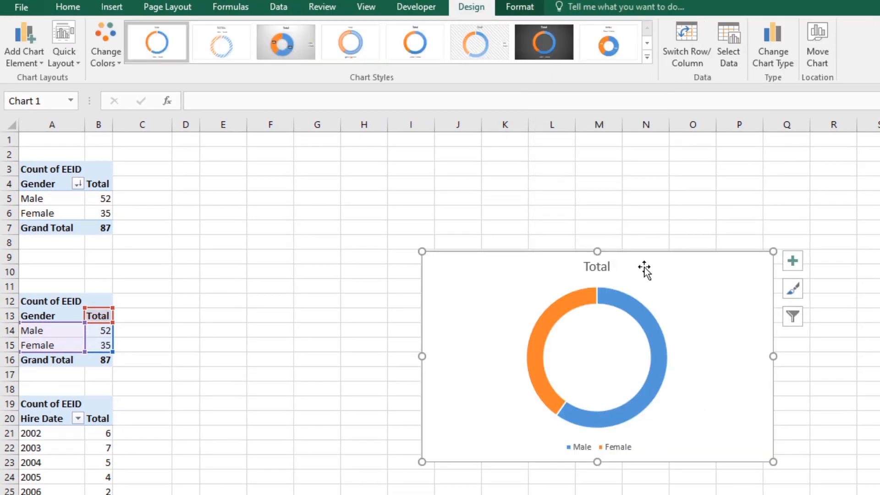
Step: Move the doughnut chart closer to the gender tables and apply the dark-background chart style
left_click_drag(628, 269, 519, 225)
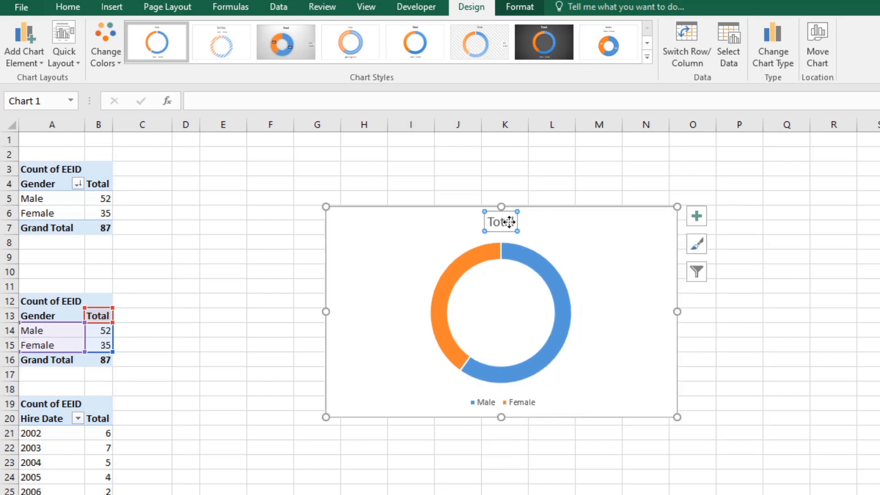
left_click(564, 46)
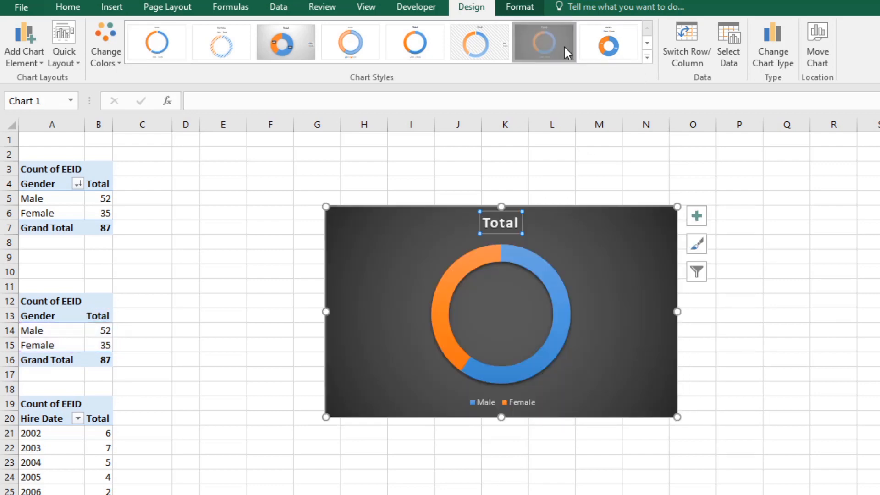
left_click(593, 293)
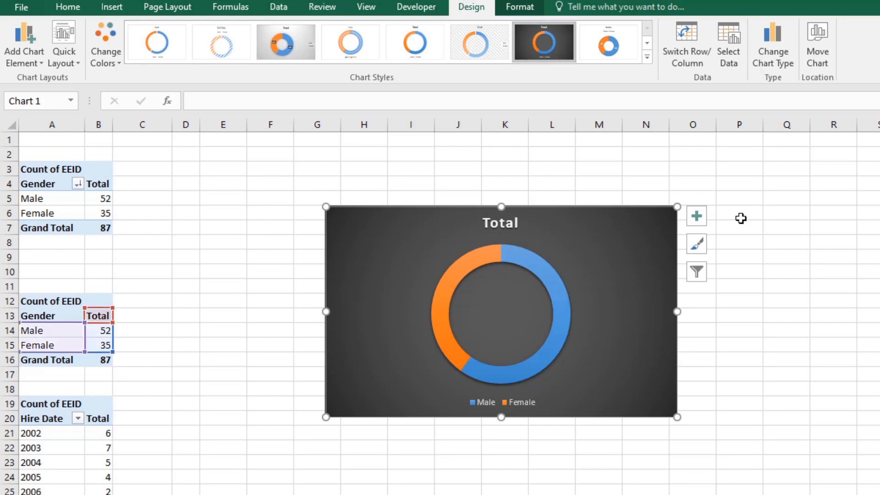
Step: Try data labels on the doughnut chart, take them off again and look through the remaining chart styles
left_click(696, 216)
left_click(732, 245)
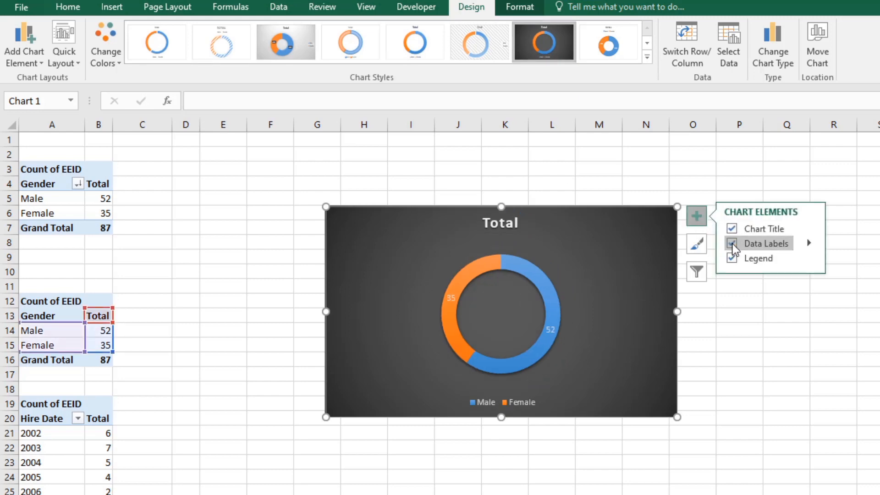
left_click(732, 245)
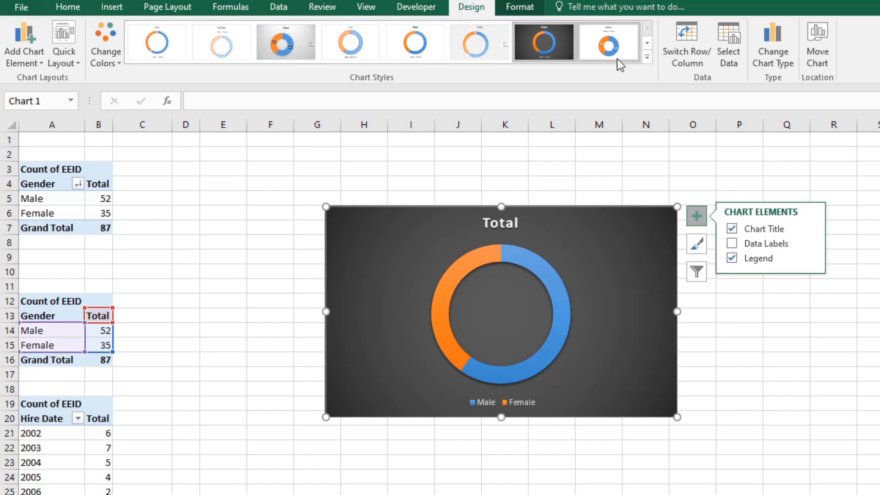
left_click(647, 58)
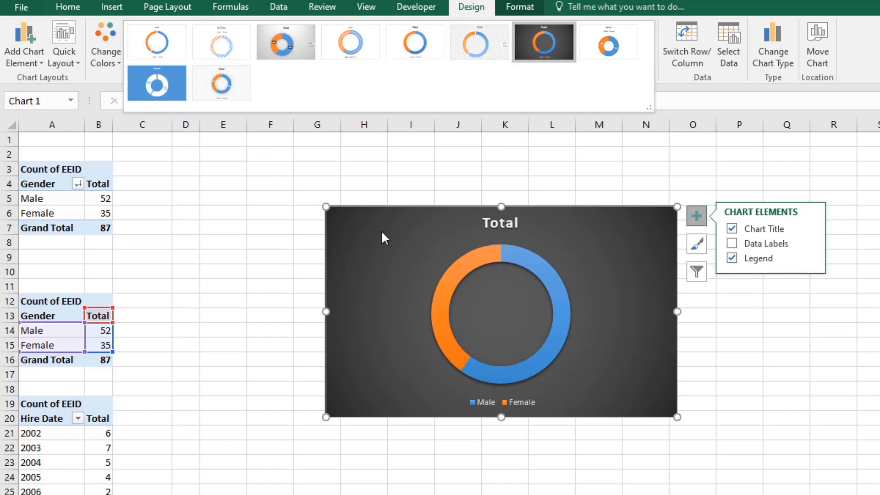
left_click(697, 321)
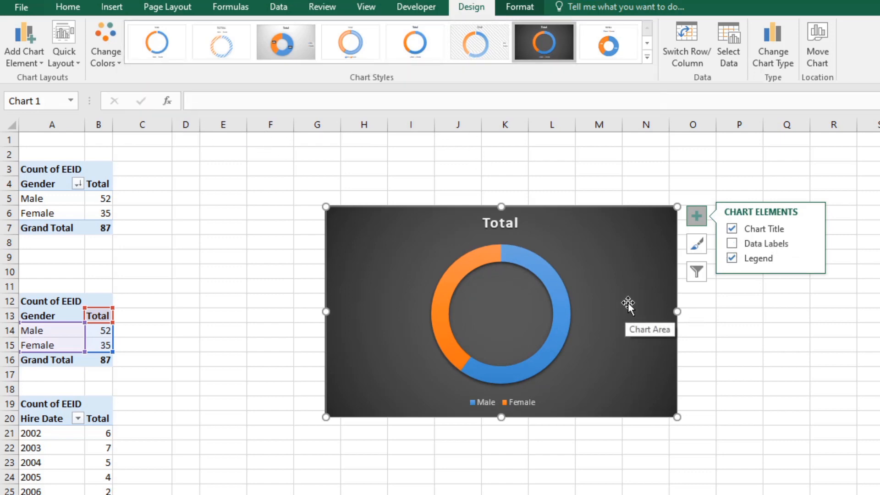
Step: Apply the light textured-background chart style with percentage data labels to the doughnut chart
left_click(647, 58)
left_click(202, 91)
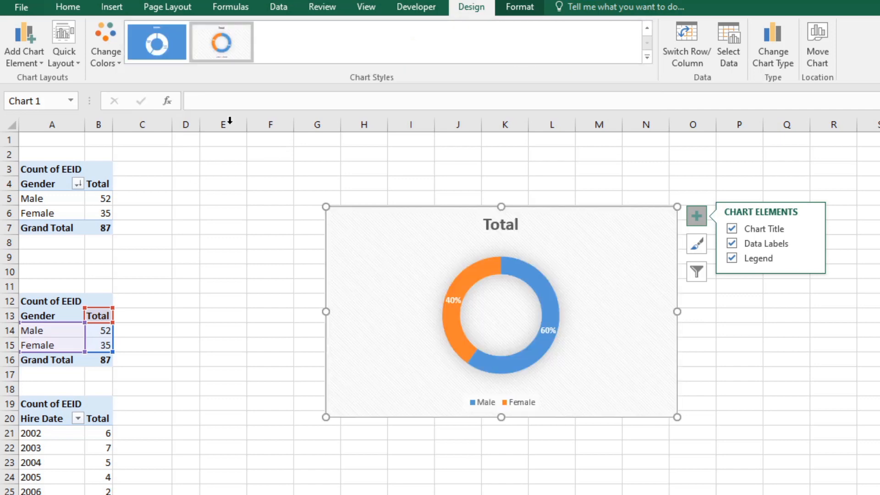
left_click(68, 6)
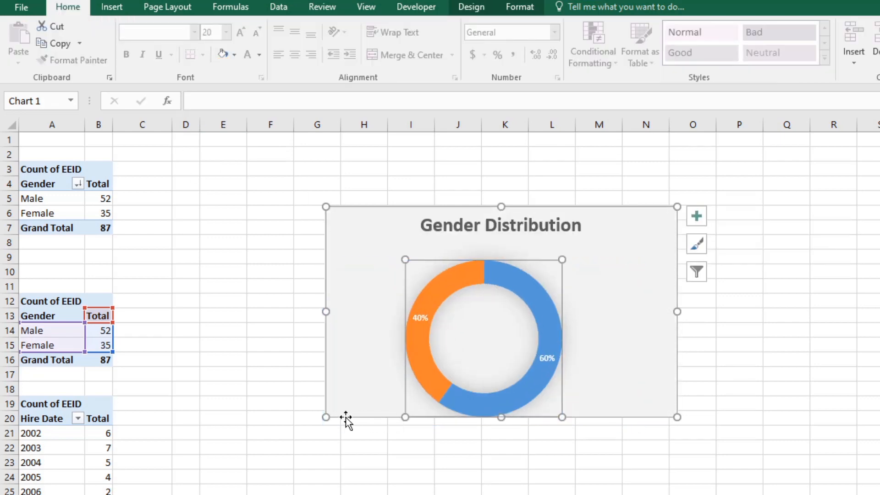
Step: Enlarge the doughnut chart and its ring, with the title Gender Distribution and no legend
left_click_drag(325, 417, 323, 434)
left_click_drag(486, 393, 501, 362)
left_click(412, 321)
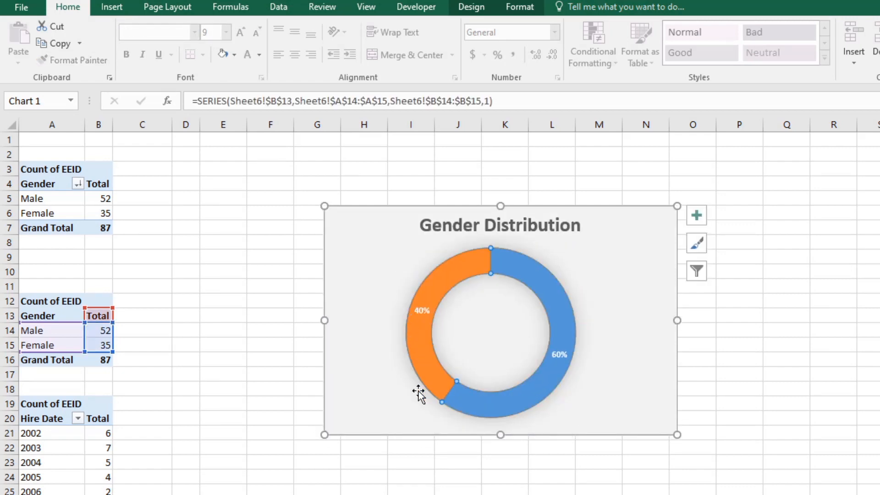
Step: Increase the font size of the doughnut's percentage labels to 12
left_click(558, 353)
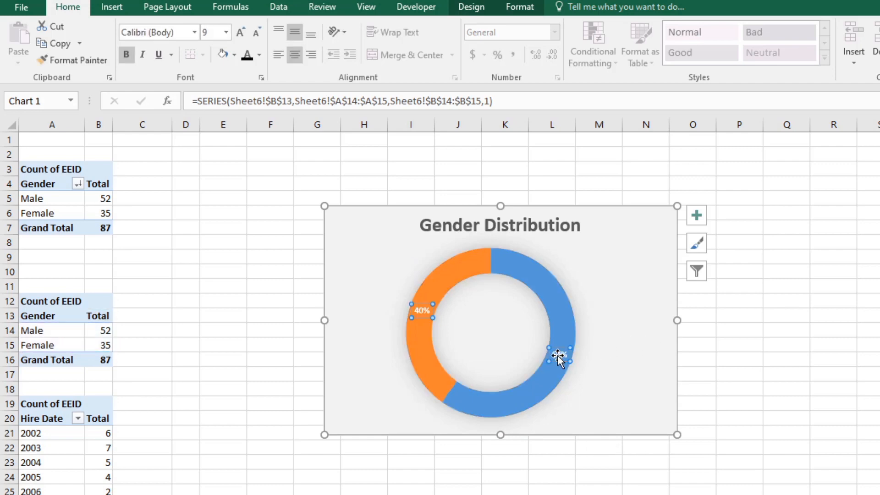
left_click(241, 32)
left_click(242, 32)
left_click(242, 32)
left_click(241, 32)
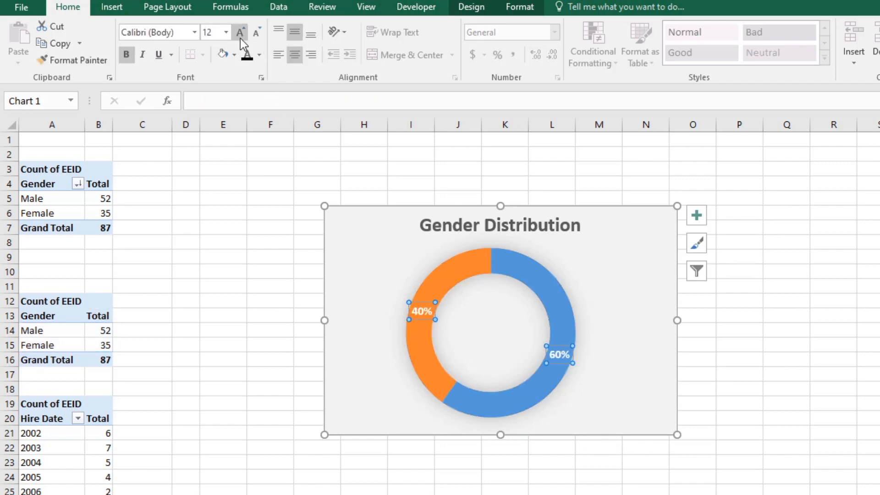
left_click(634, 328)
Step: Change the percentage labels to a rounded box shape and set their font size to 11
left_click(417, 312)
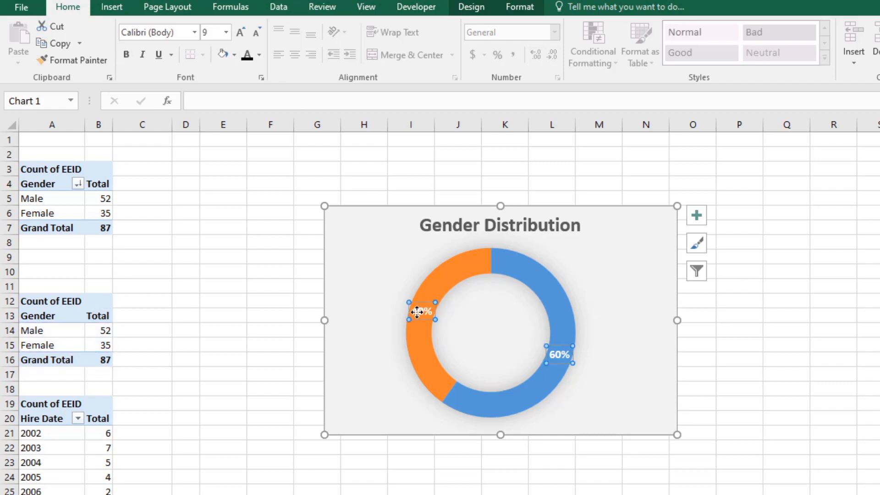
right_click(557, 356)
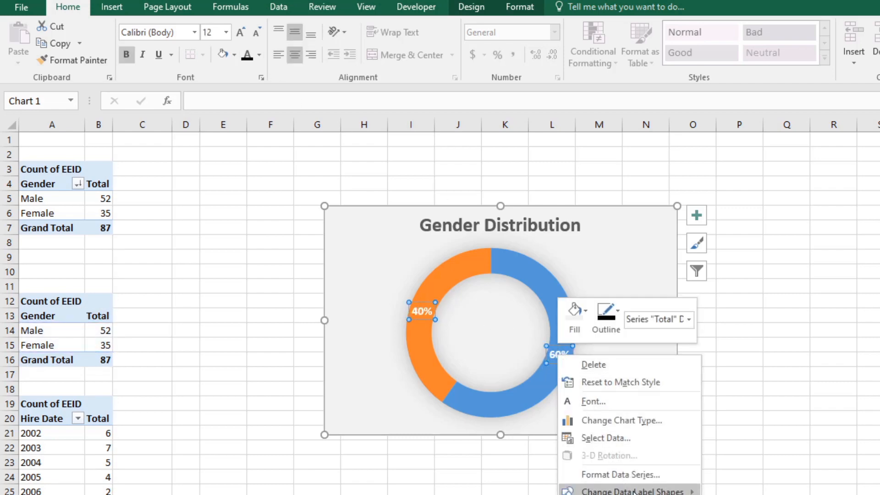
mouse_move(632, 491)
left_click(718, 494)
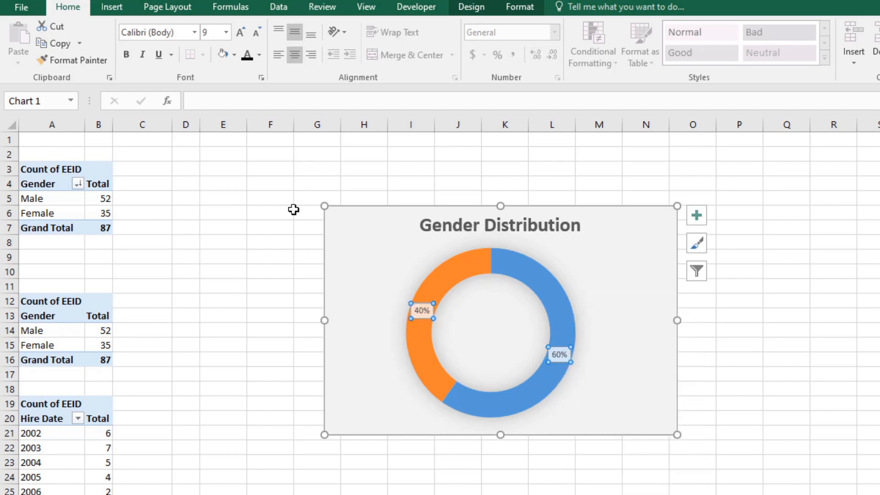
left_click(240, 32)
left_click(240, 32)
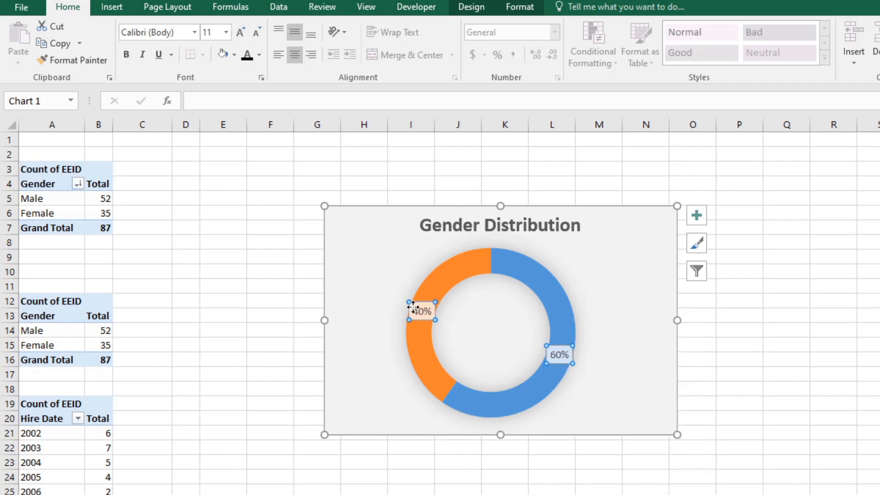
Step: Move the 40% and 60% labels outside the doughnut ring, connected by leader lines
left_click_drag(422, 310, 392, 286)
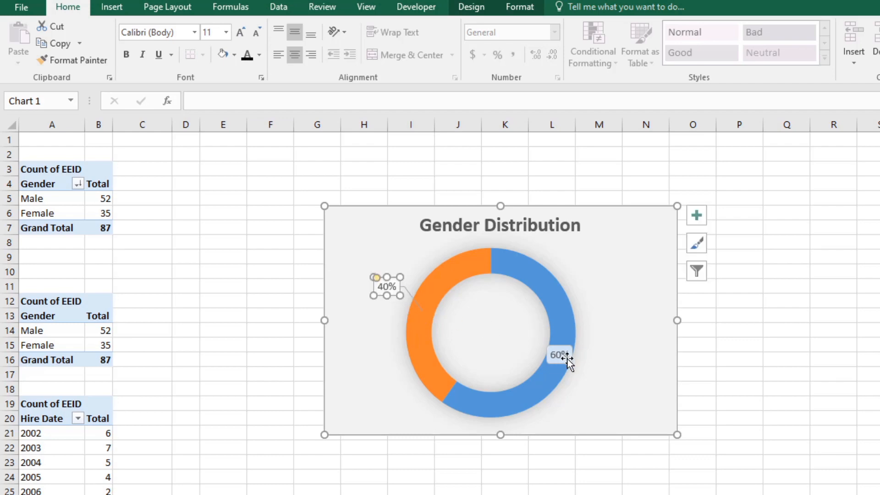
left_click_drag(568, 362, 605, 364)
left_click(581, 421)
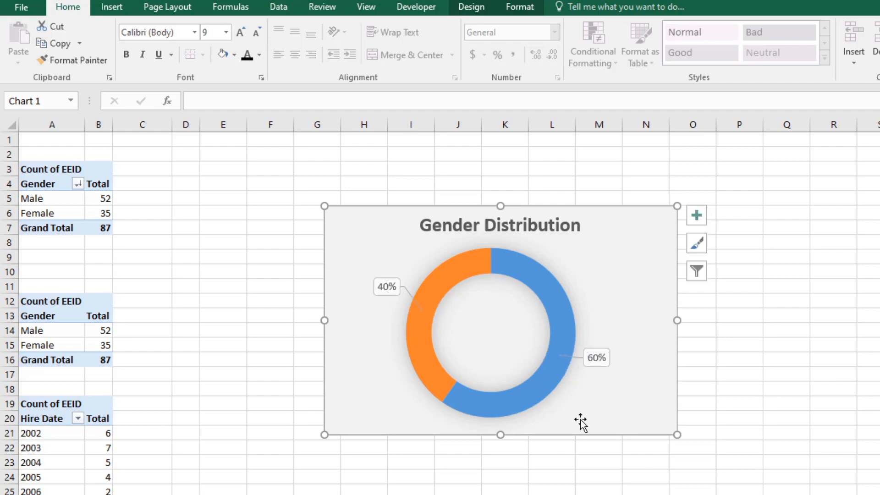
left_click(754, 395)
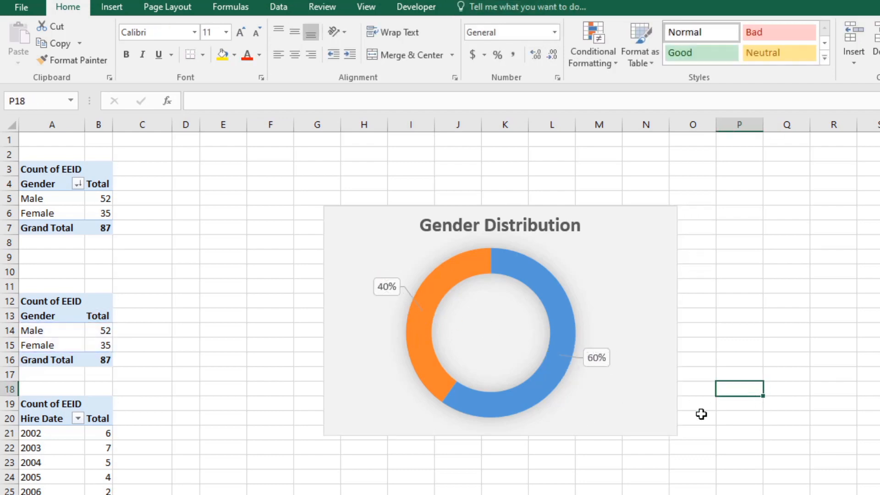
Step: Pull the doughnut's slices slightly apart to leave a thin gap between Male and Female
left_click(548, 374)
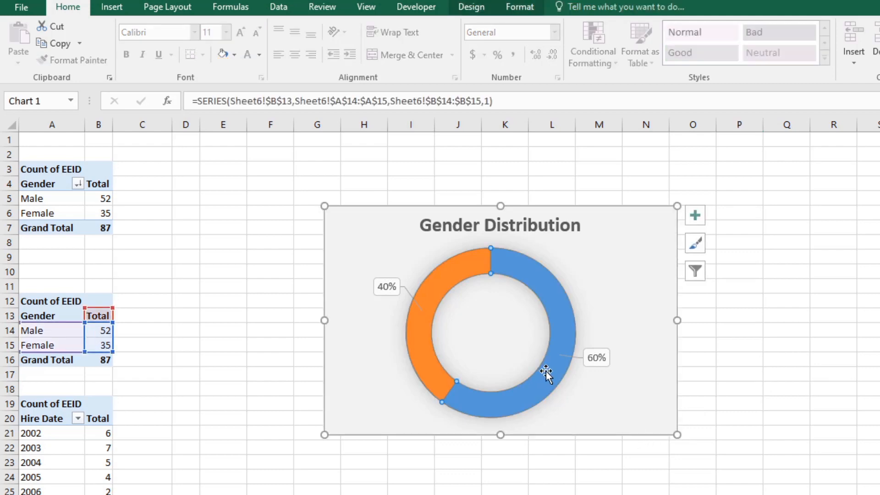
left_click_drag(547, 371, 587, 380)
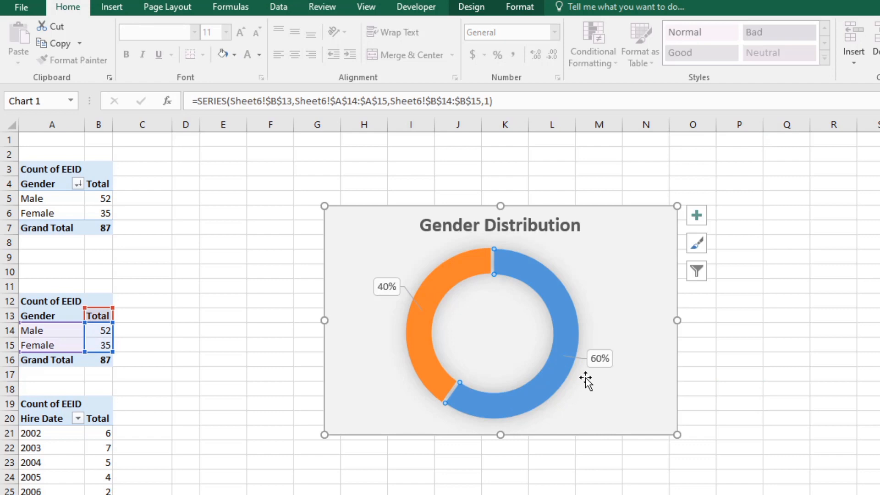
left_click(738, 431)
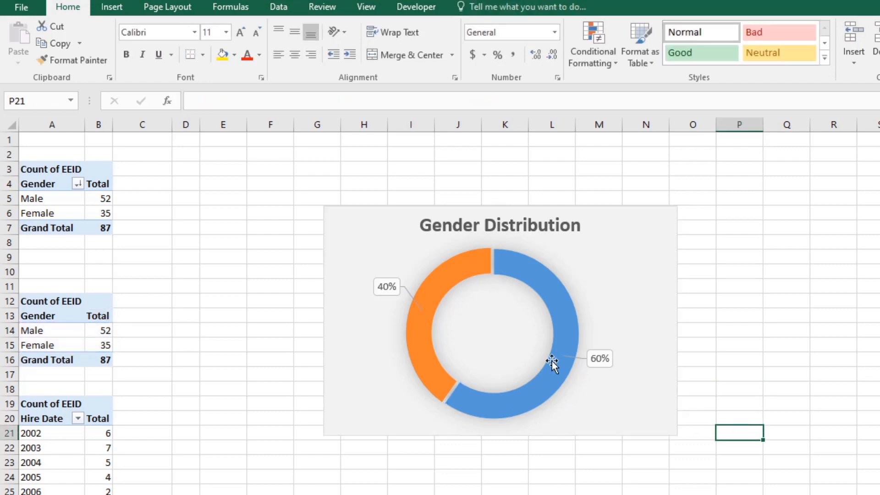
Step: Copy the Gender Distribution chart
left_click(595, 301)
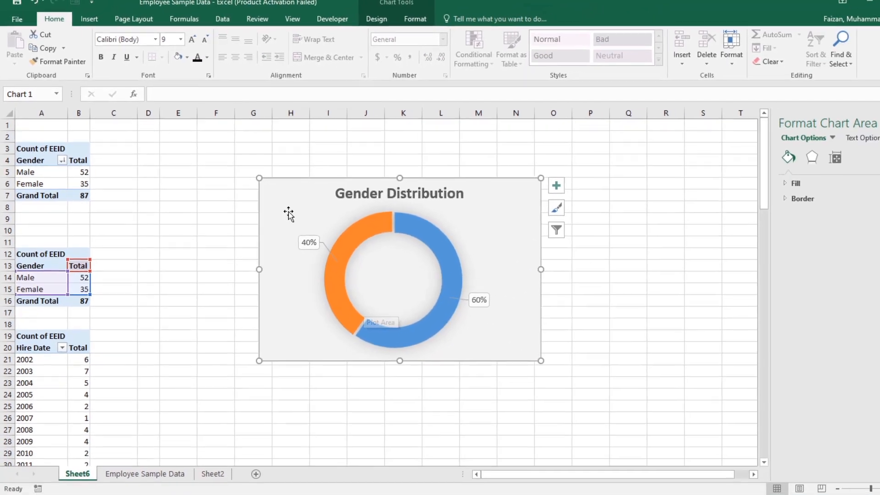
right_click(289, 213)
left_click(316, 227)
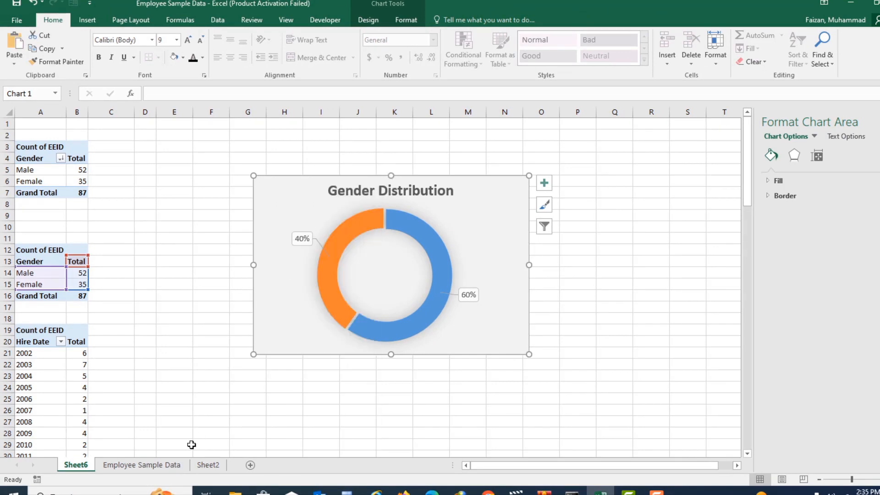
Step: Rename the Sheet2 worksheet as DashBoard
left_click(208, 465)
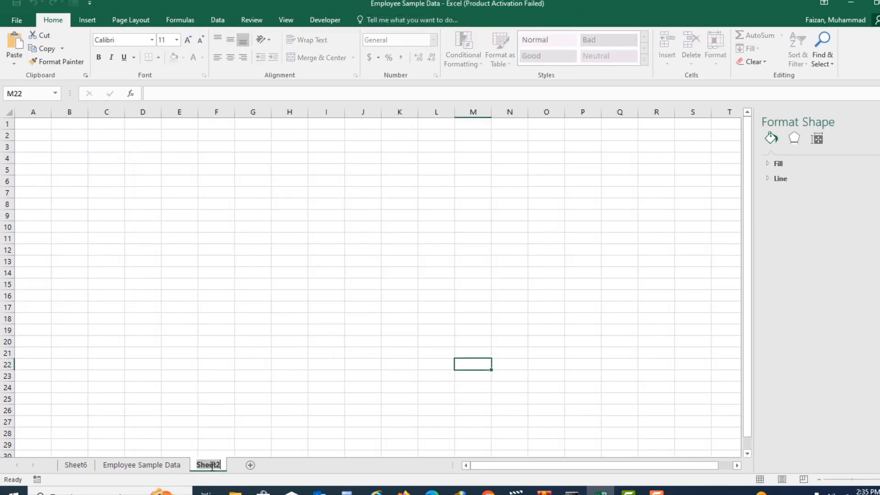
type("DF")
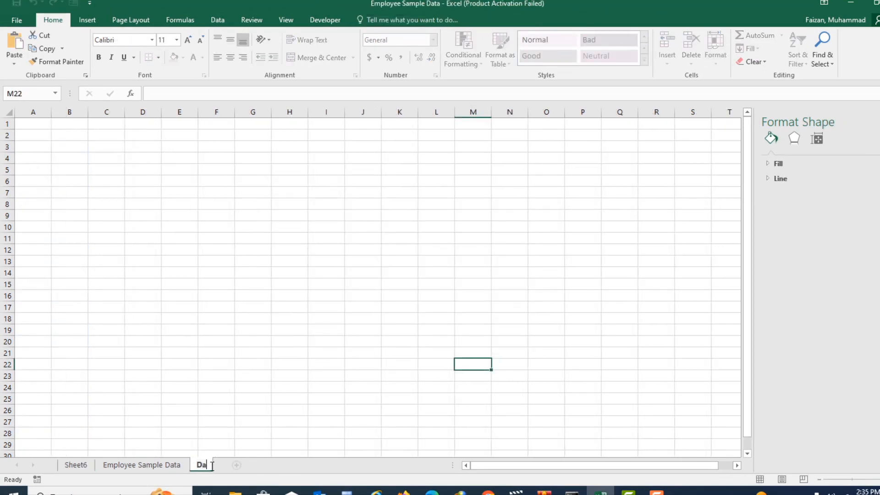
type("shBoard")
key("Return")
Step: Copy the Gender Distribution chart from Sheet6 and paste it at cell C5 of the DashBoard sheet
left_click(76, 464)
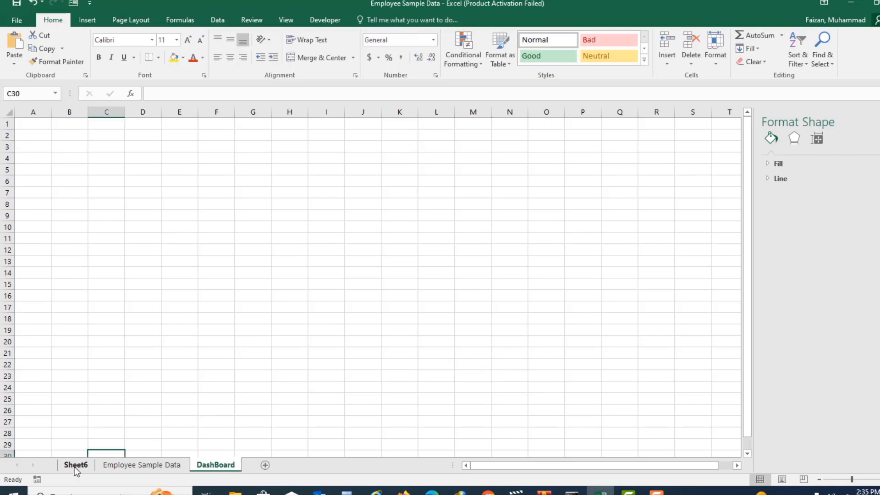
right_click(291, 191)
left_click(312, 209)
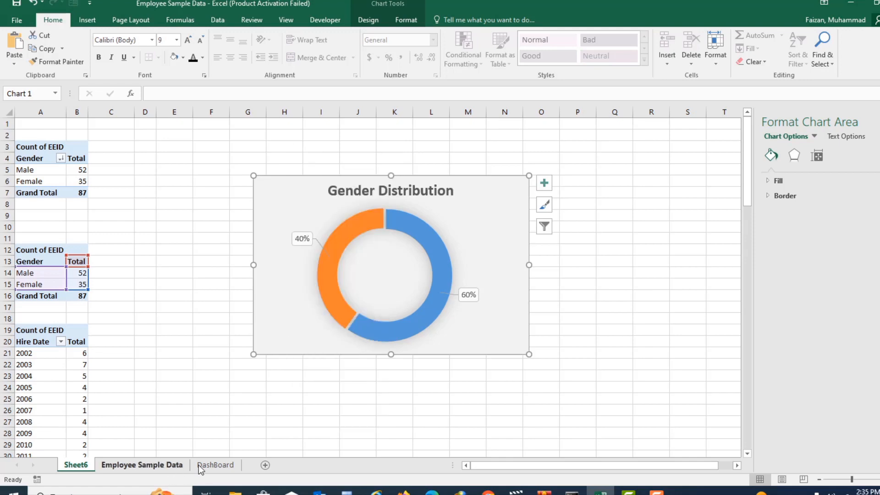
left_click(215, 464)
right_click(108, 173)
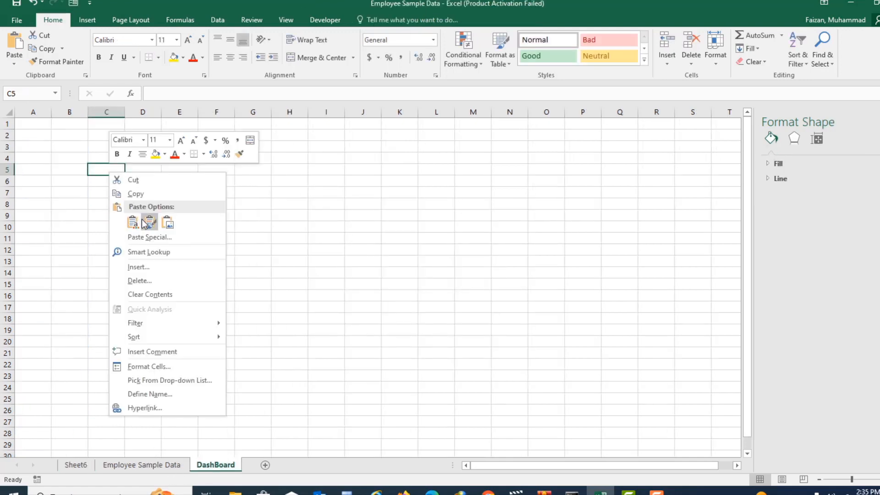
left_click(138, 222)
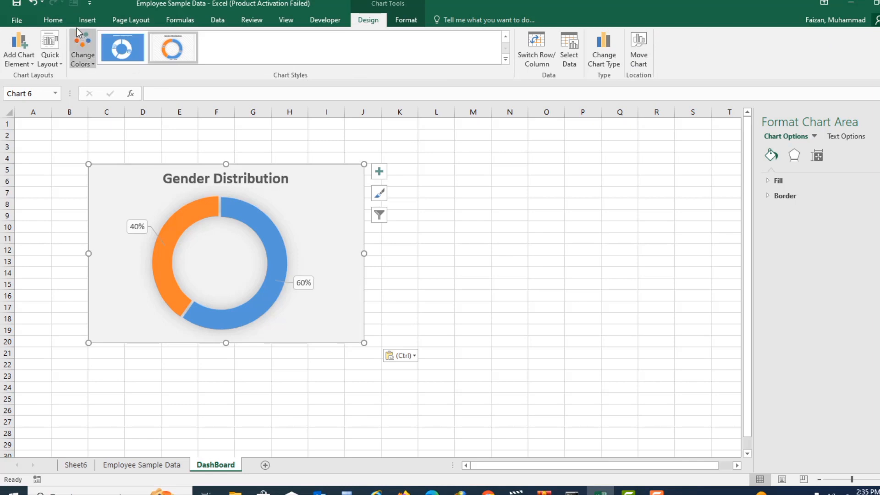
Step: Try the pasted chart with no fill, then undo the fill change
left_click(52, 20)
left_click(182, 58)
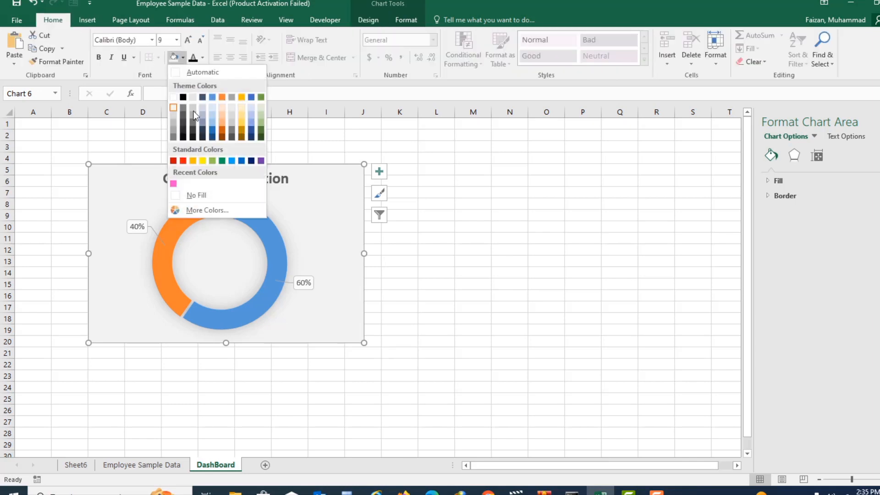
left_click(199, 196)
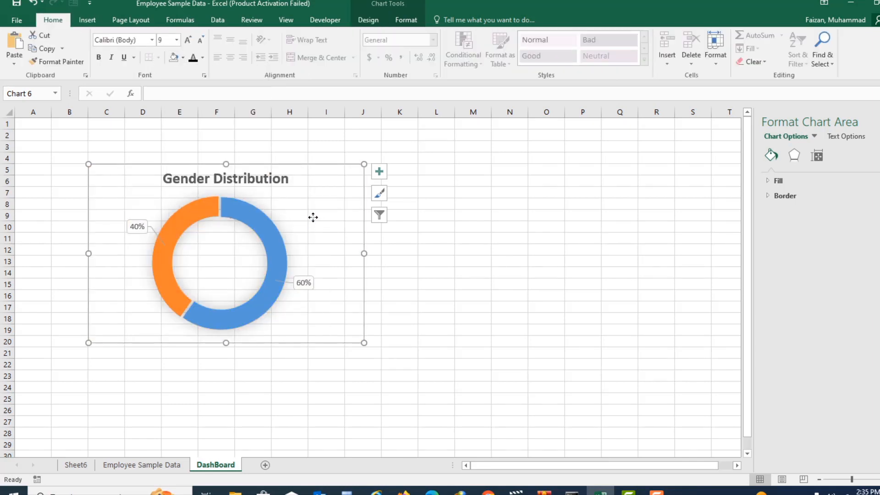
double_click(330, 215)
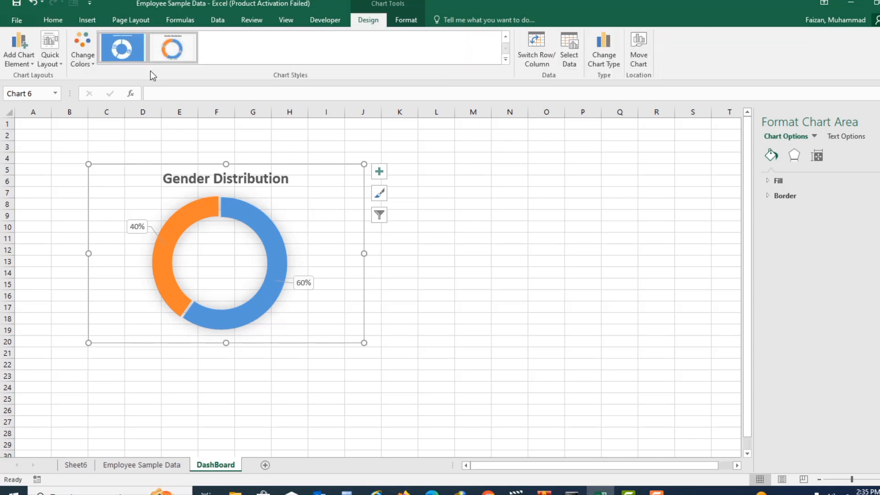
key("ctrl+z")
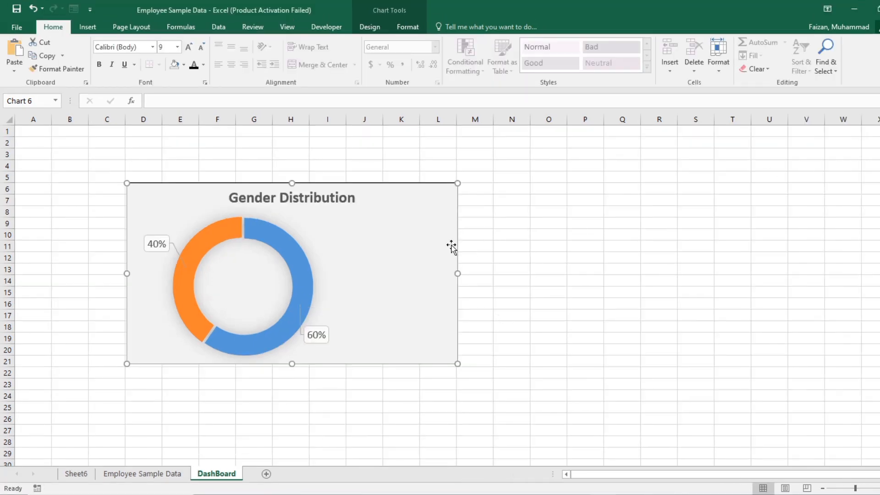
Step: Insert the pictures female-icon-2 and male-icon-15 from the Desktop folder into the DashBoard sheet
left_click(510, 233)
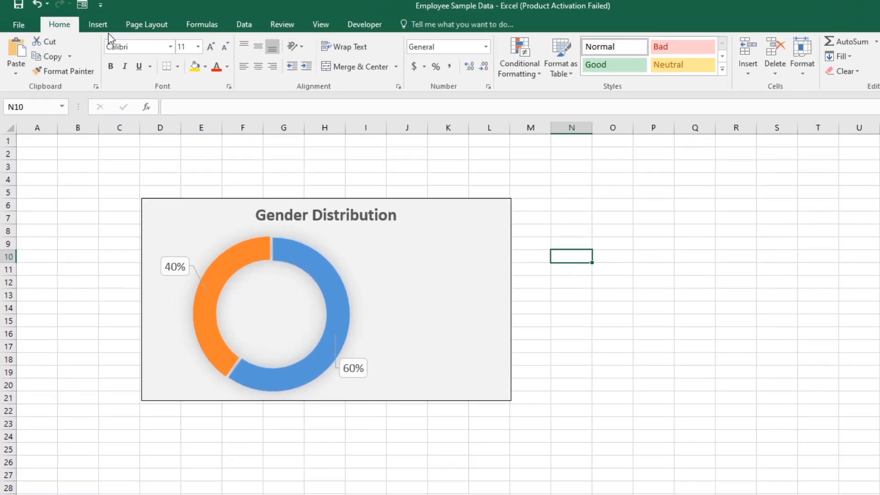
left_click(94, 28)
left_click(184, 67)
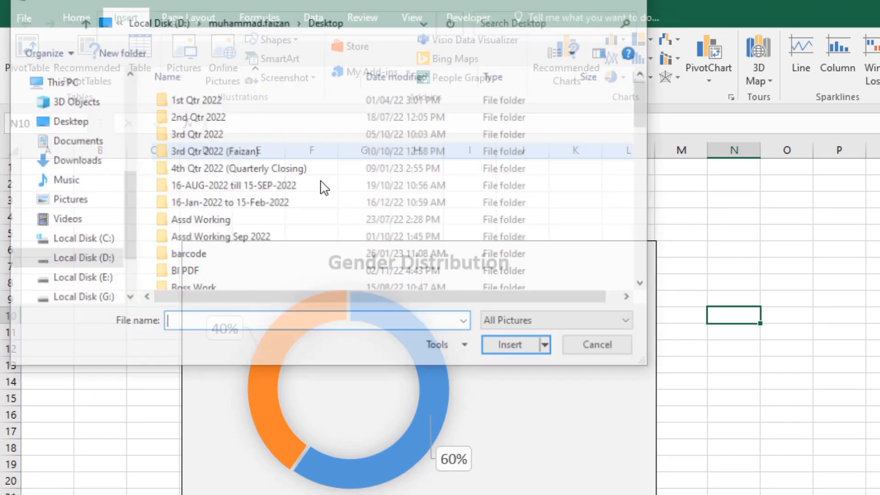
left_click(75, 123)
left_click(182, 103)
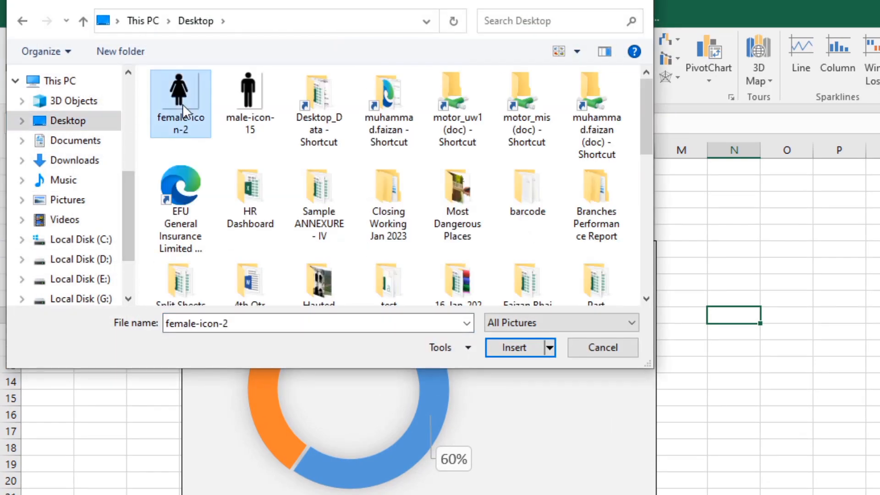
left_click(248, 99, "ctrl")
left_click(514, 348)
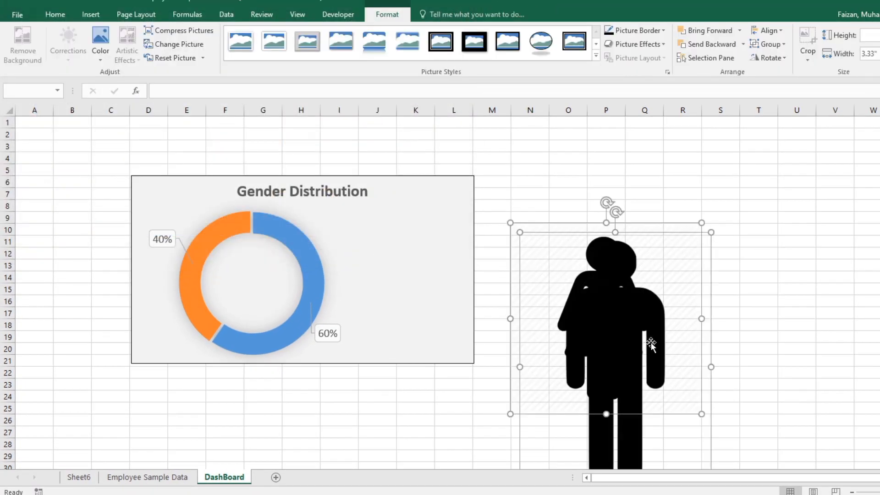
Step: Shrink both gender icons to about 2.12 inches wide and separate them beside the chart
left_click_drag(623, 341, 600, 257)
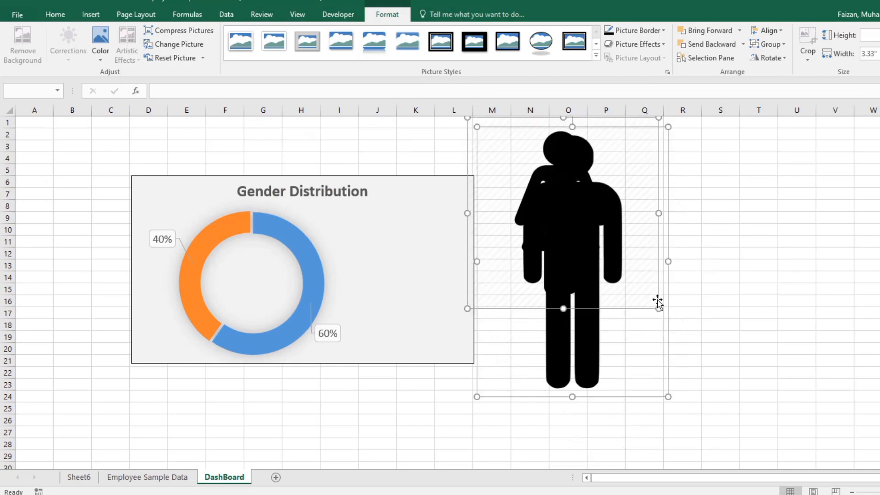
left_click_drag(657, 309, 672, 318)
left_click(674, 394)
left_click(569, 298)
left_click(537, 212)
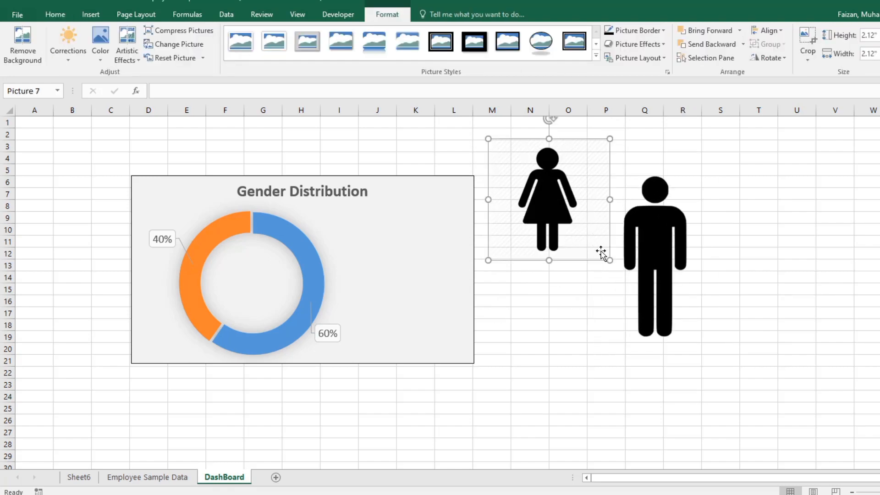
Step: Shrink the female icon further and place it inside the doughnut ring, next to the orange Female slice
left_click_drag(610, 258, 549, 201)
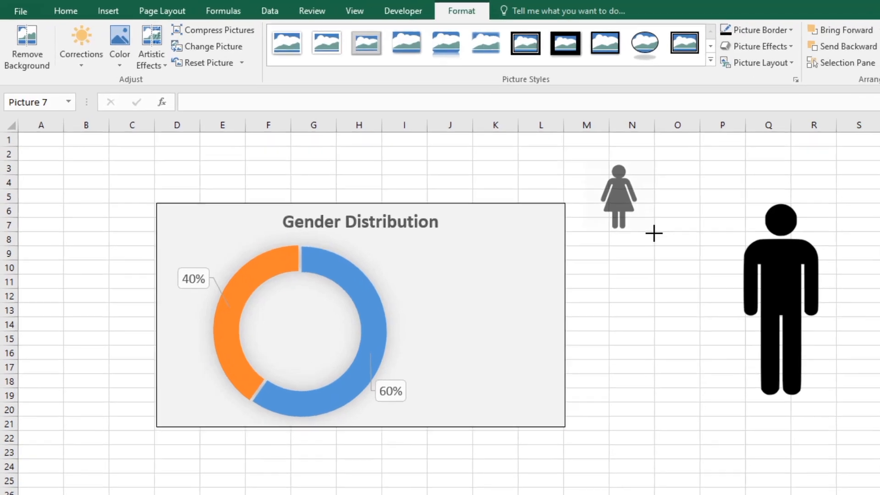
left_click_drag(654, 233, 653, 233)
left_click_drag(624, 194, 273, 323)
left_click_drag(299, 351, 303, 349)
left_click_drag(336, 389, 330, 383)
left_click_drag(302, 356, 303, 361)
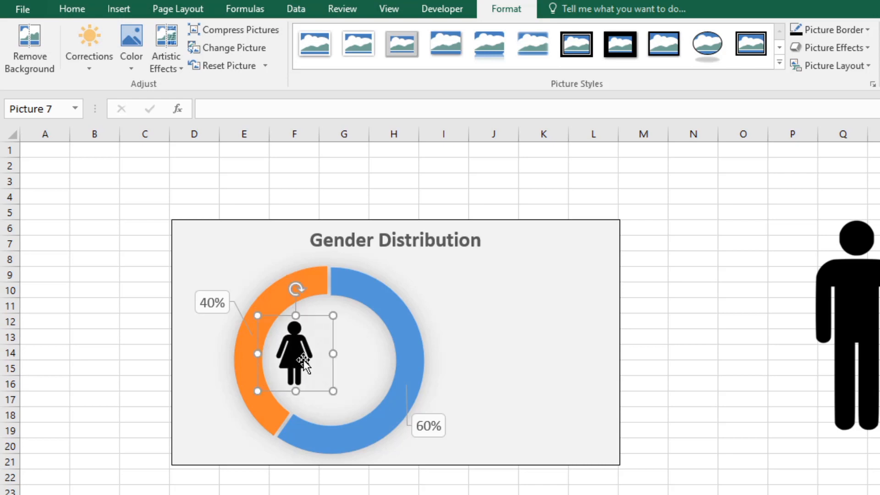
Step: Shrink the male icon and place it inside the doughnut ring, next to the blue slice
left_click(843, 320)
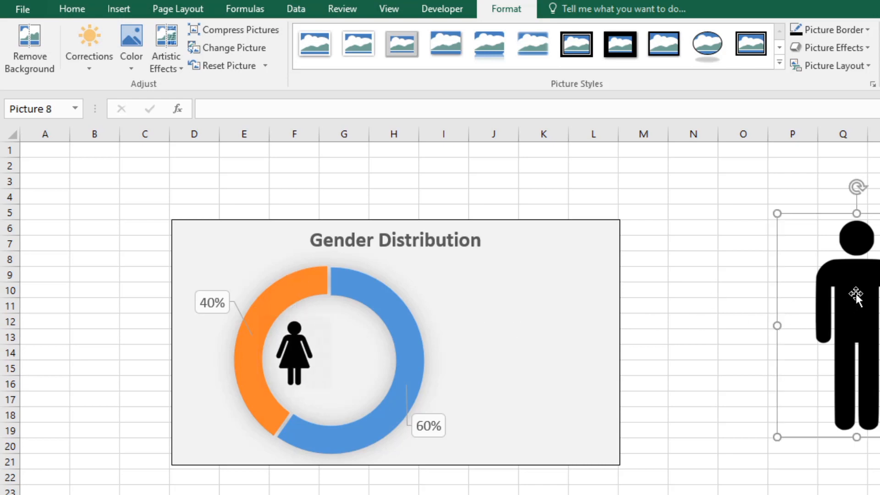
key("Return")
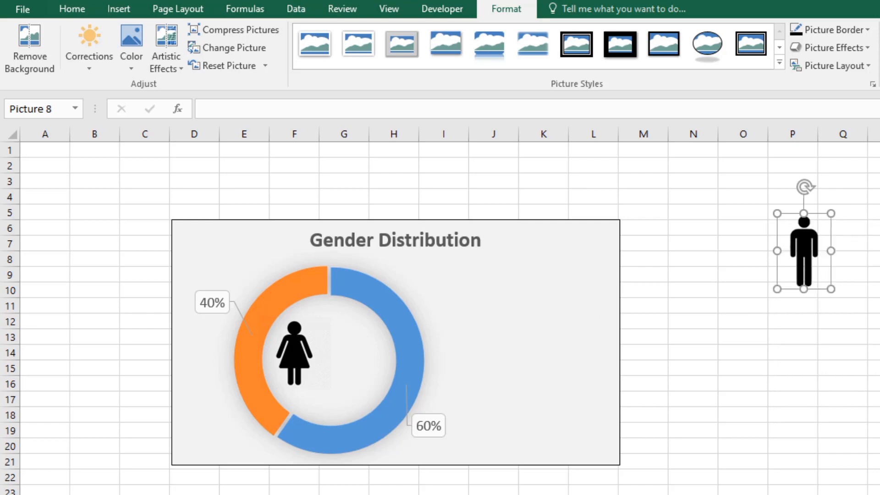
left_click_drag(805, 256, 351, 358)
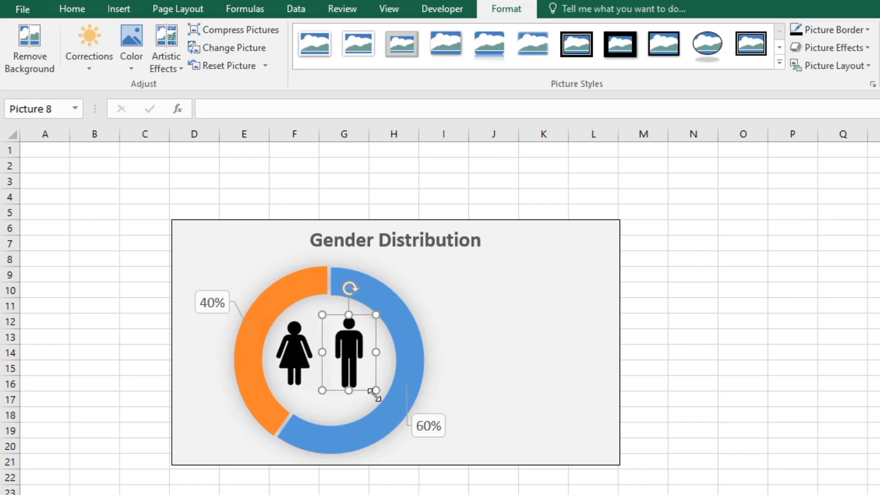
left_click_drag(374, 391, 368, 366)
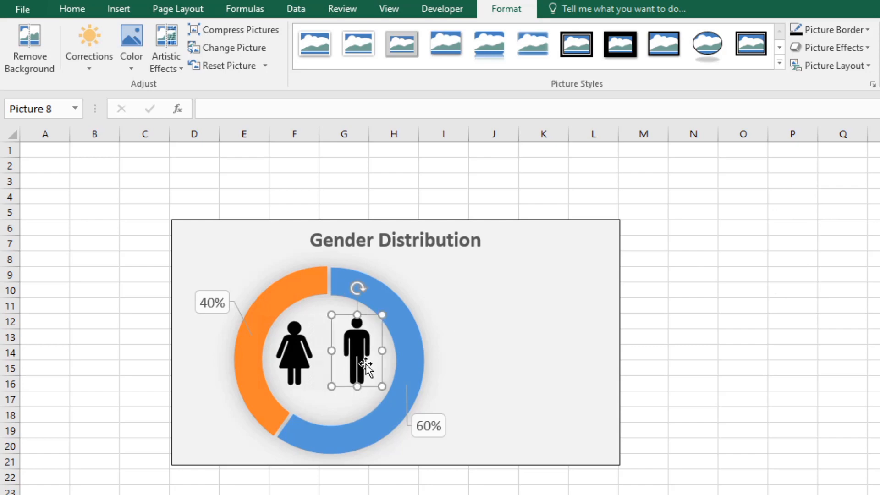
Step: Shrink the female icon slightly to match the male icon and nudge it toward the ring's center
left_click(303, 357)
left_click(387, 357)
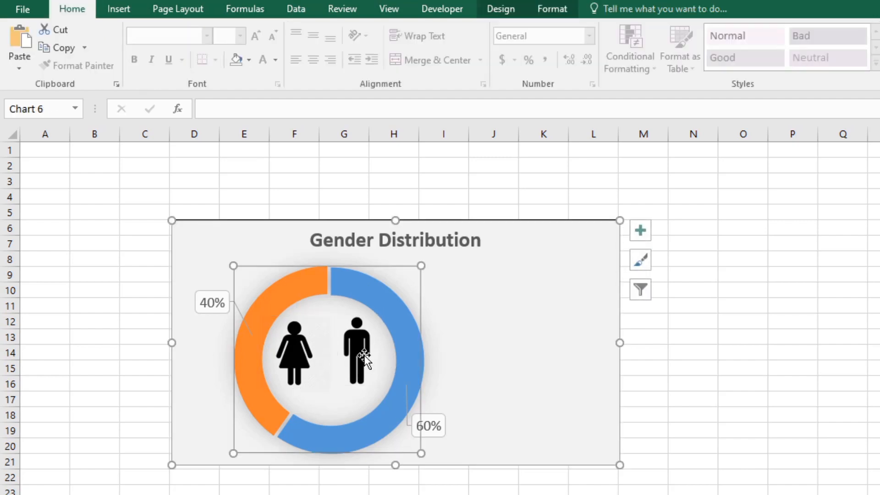
left_click(361, 357)
left_click(286, 350)
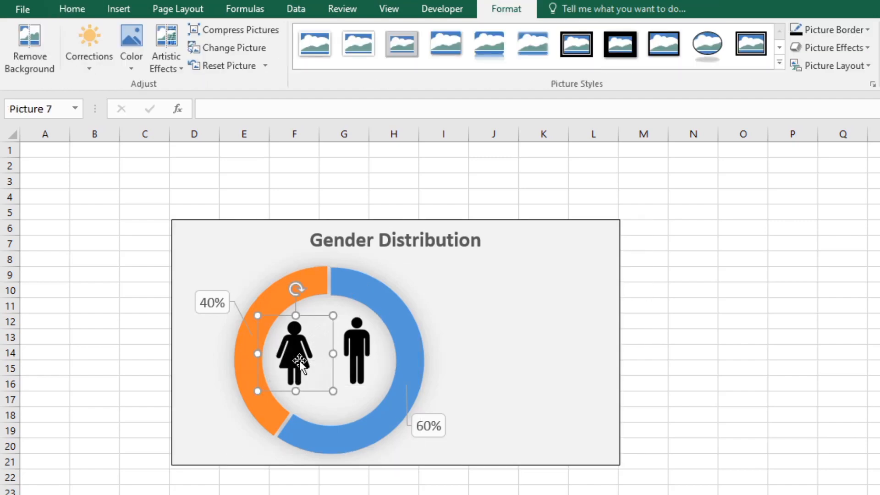
left_click_drag(331, 390, 328, 387)
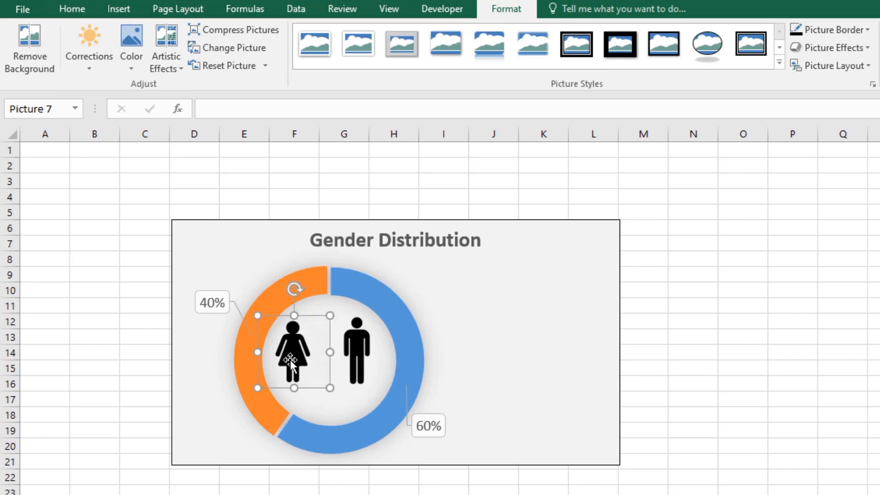
key("Right")
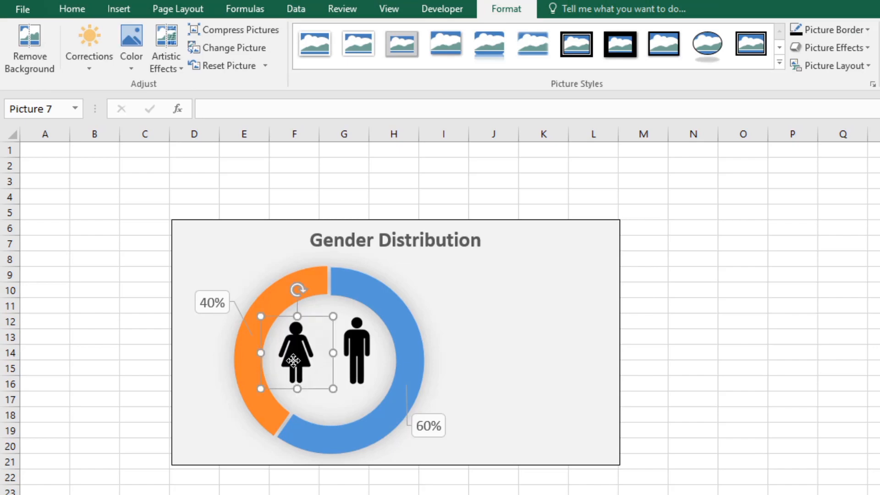
left_click(732, 380)
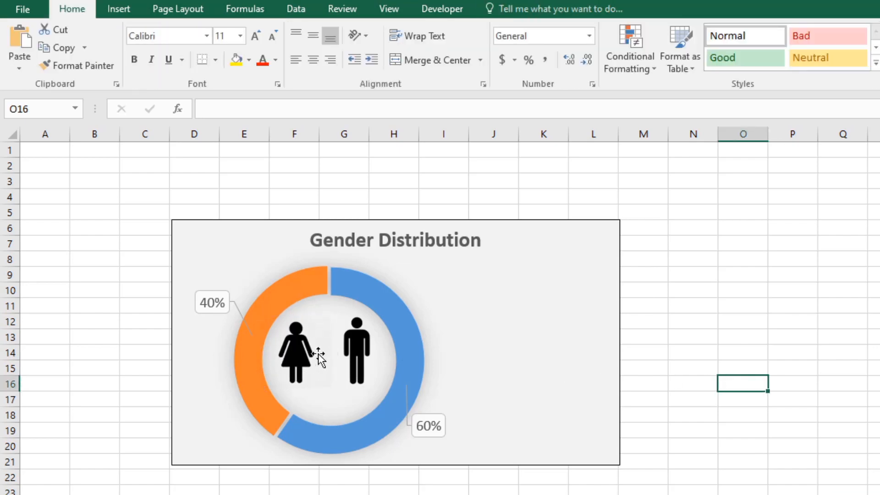
Step: Recolor the female icon dark orange
left_click(299, 357)
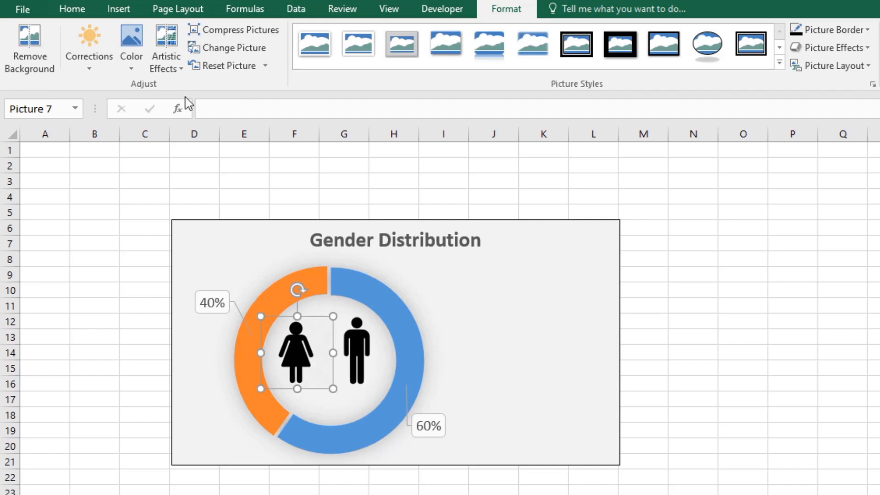
left_click(144, 73)
left_click(267, 367)
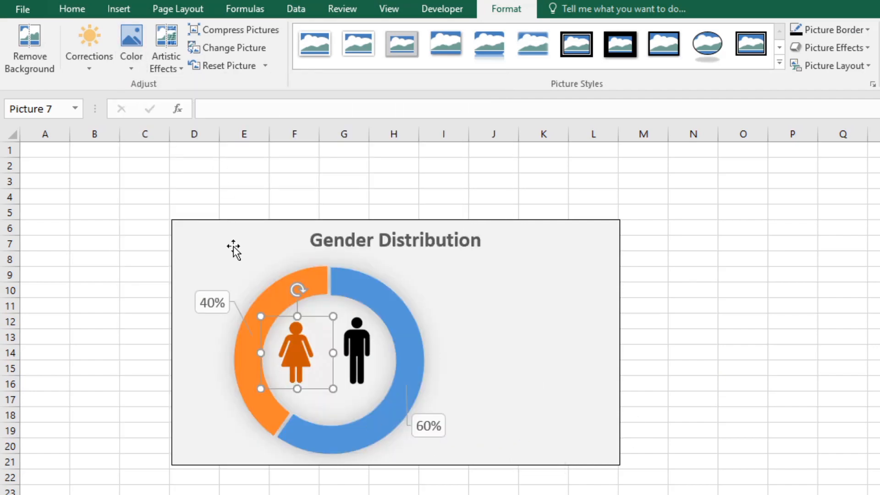
Step: Fill only the orange 40% slice of the doughnut with a dark green theme color
left_click(269, 297)
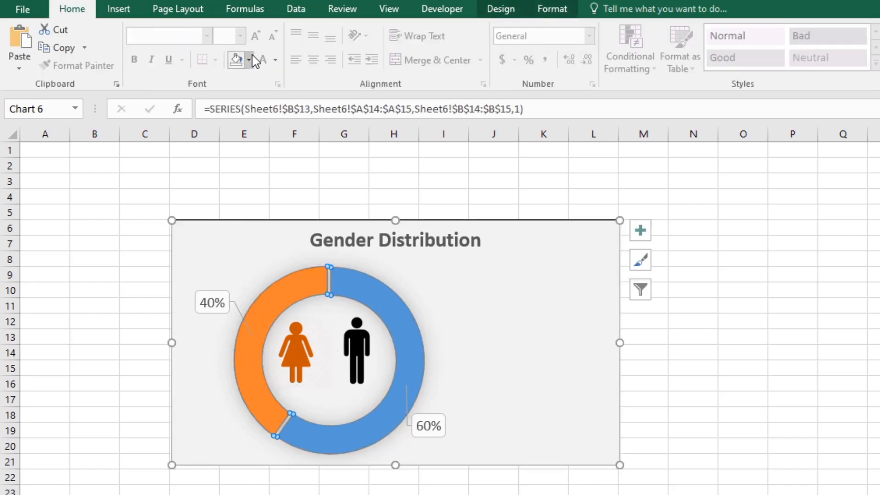
left_click(250, 59)
key("Escape")
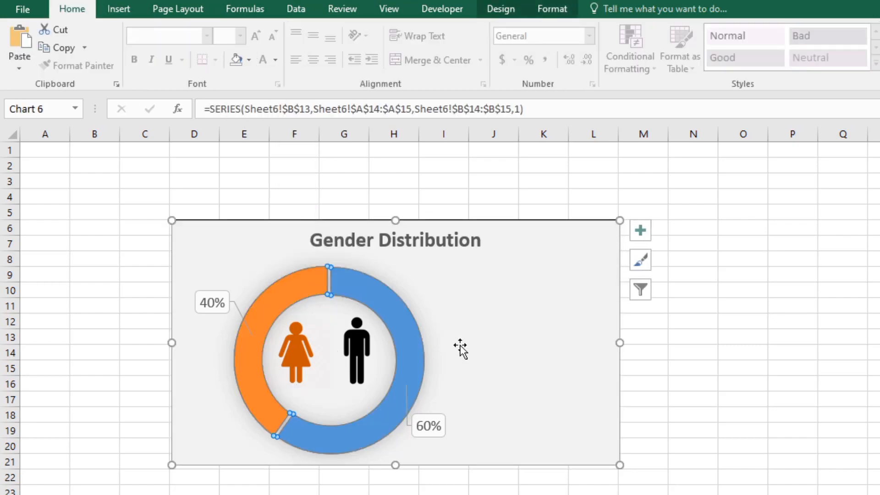
left_click(289, 287)
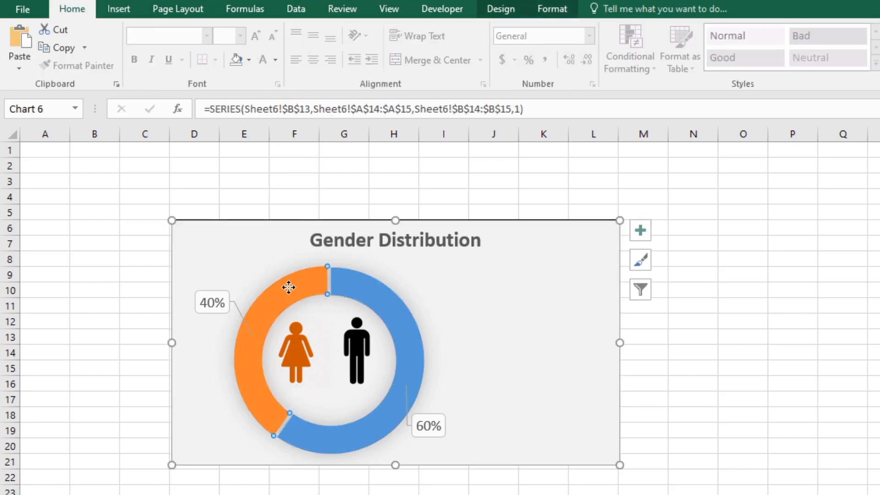
left_click(249, 60)
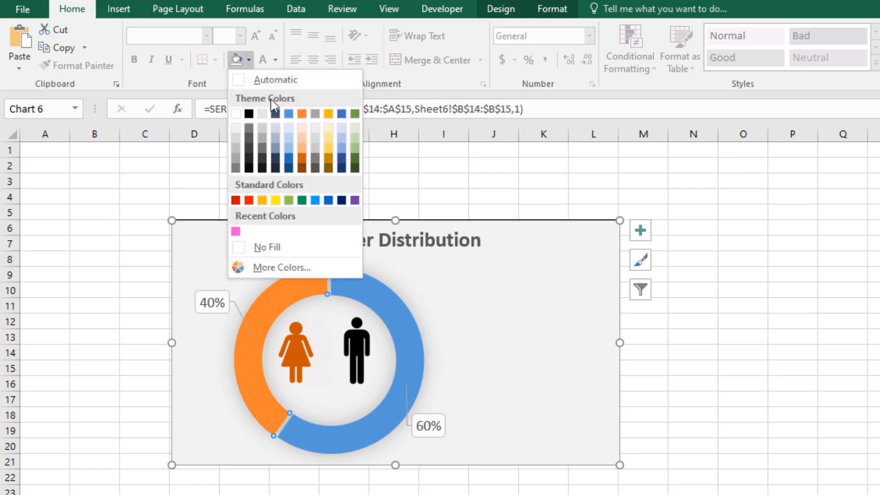
left_click(355, 160)
Step: Recolor the female icon green to match its doughnut slice
left_click(296, 353)
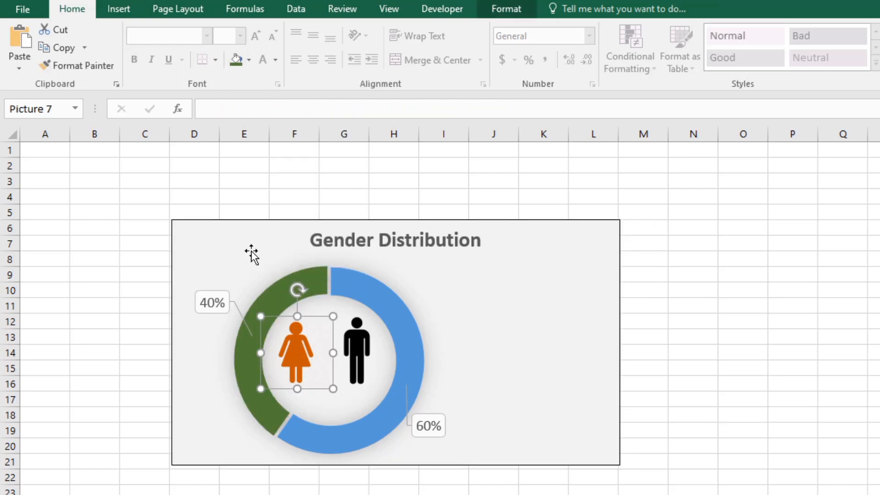
left_click(248, 59)
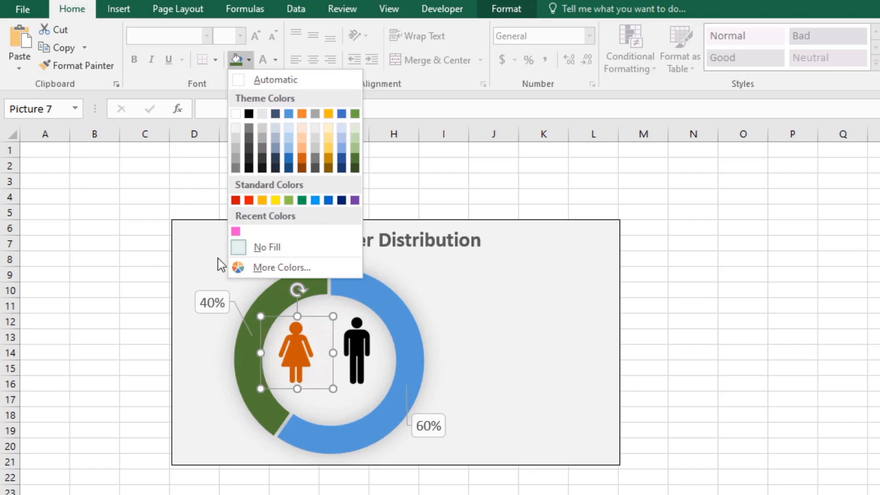
left_click(289, 354)
double_click(291, 355)
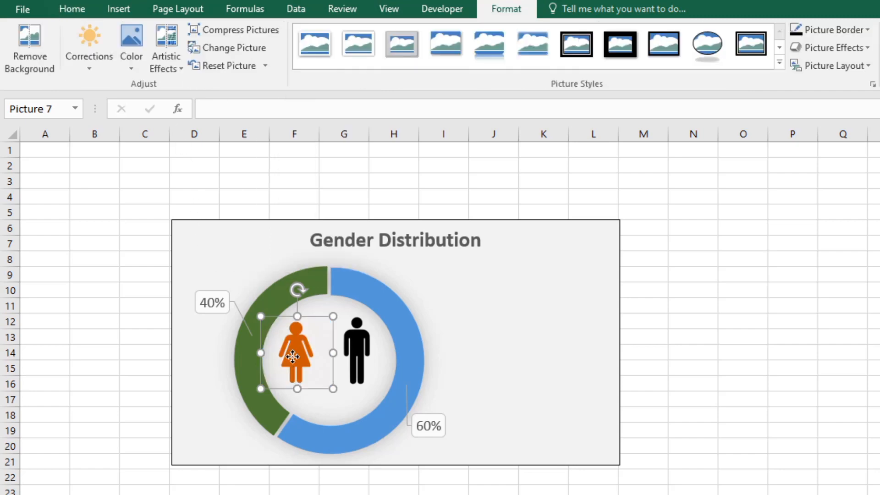
left_click(132, 51)
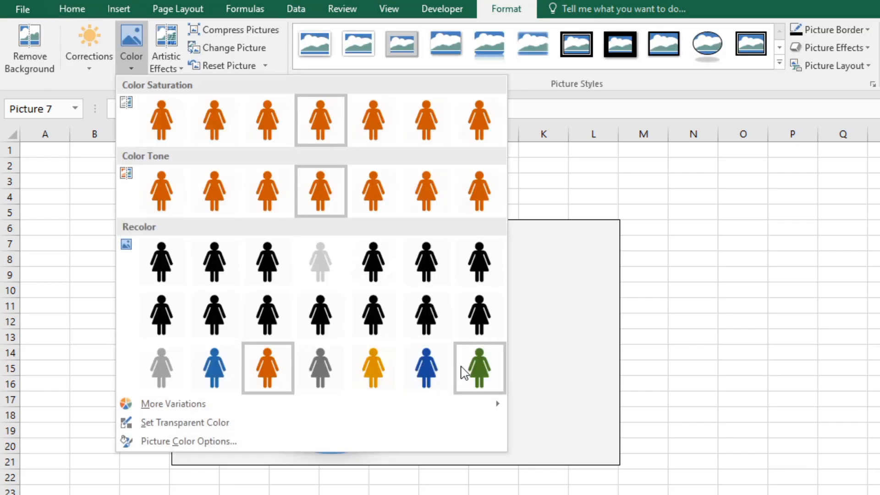
left_click(469, 369)
left_click(689, 399)
Step: Recolor the male icon blue to match the 60% slice
double_click(358, 351)
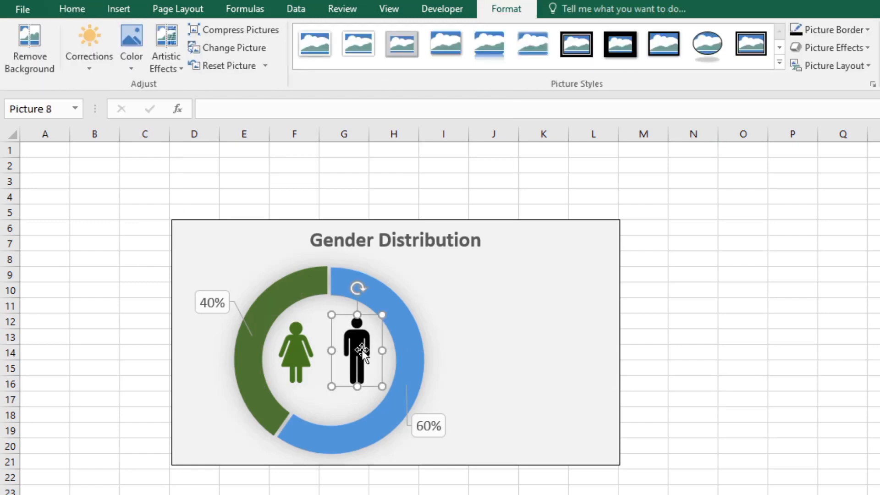
left_click(131, 48)
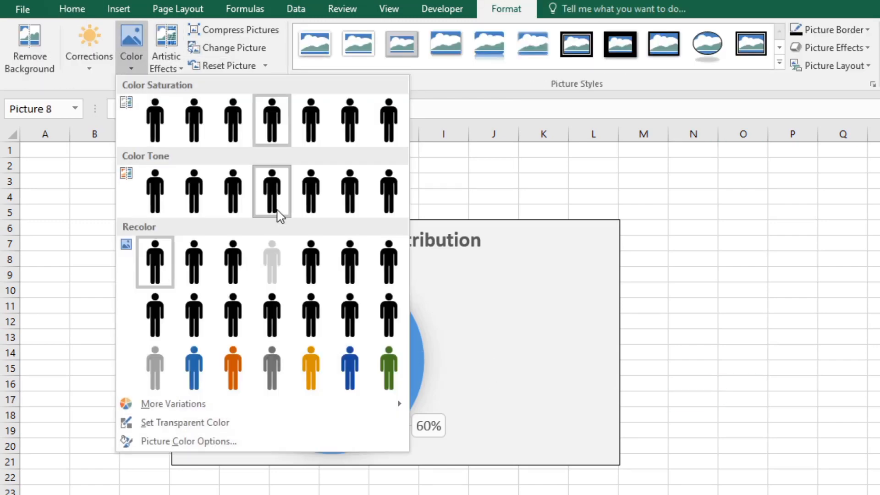
left_click(193, 369)
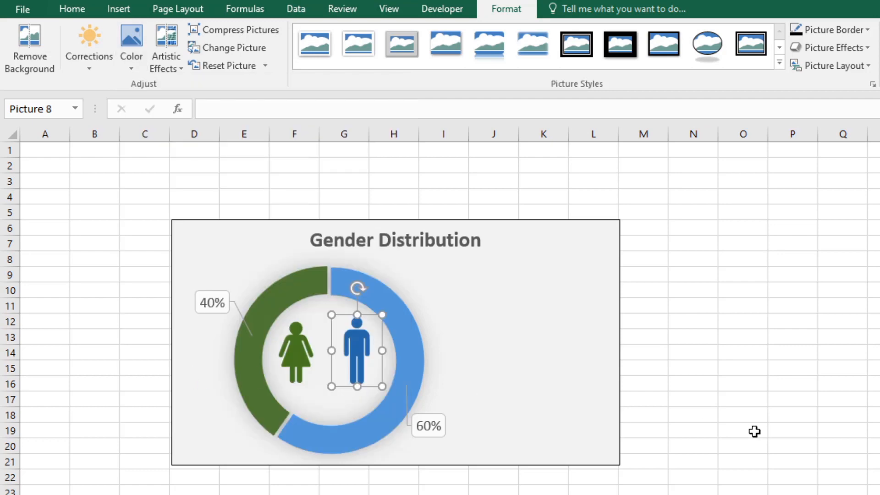
left_click(757, 431)
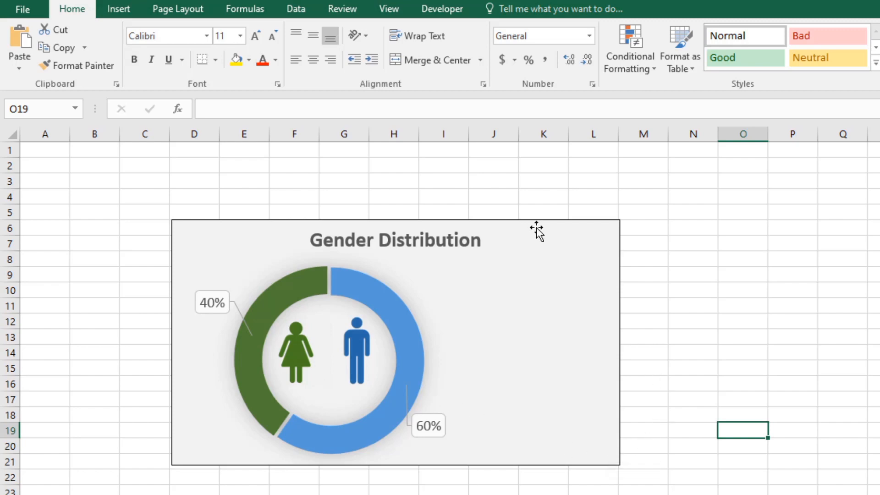
Step: Draw a small rectangle in the chart's empty area beside the doughnut, just below the title
left_click(134, 14)
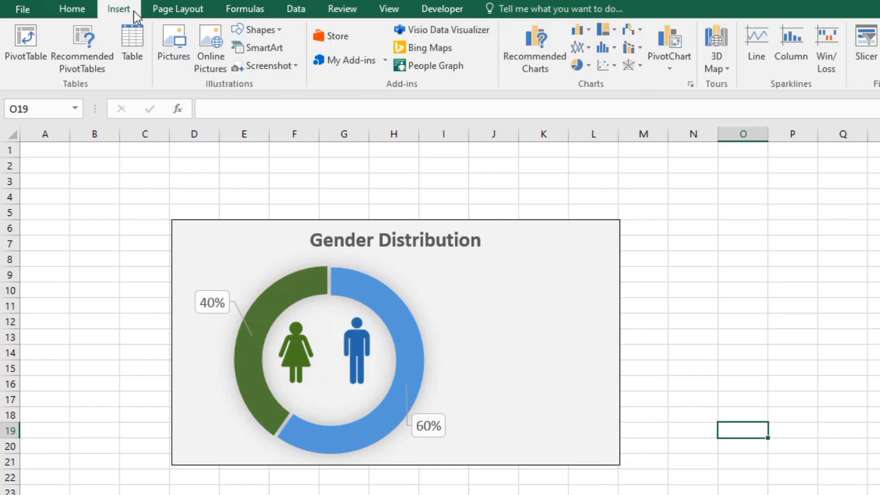
left_click(280, 30)
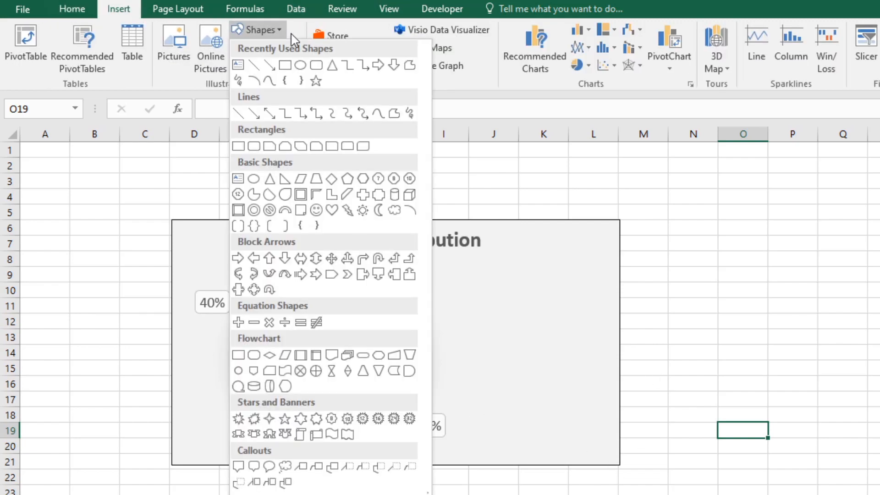
left_click(289, 66)
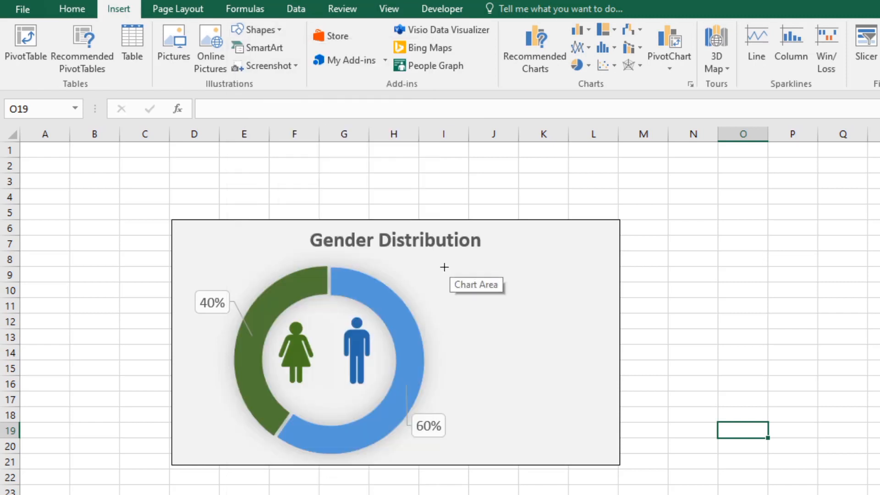
left_click_drag(444, 266, 517, 293)
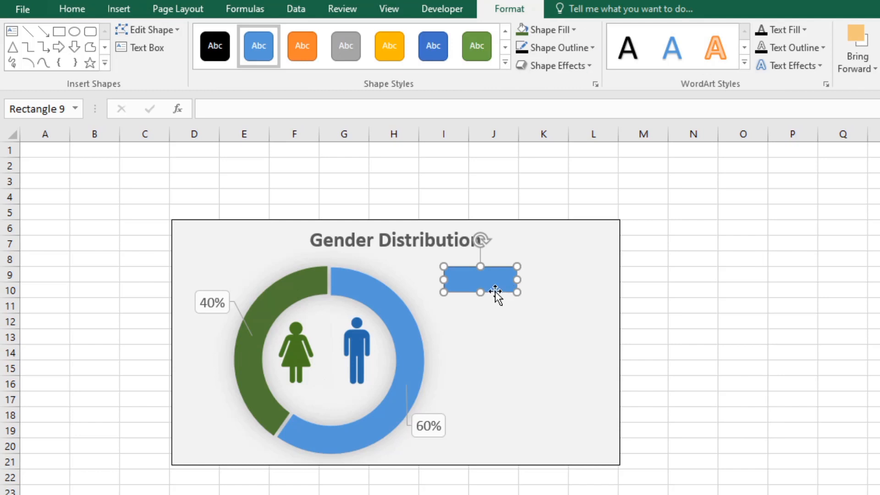
Step: Duplicate the rectangle twice and spread the copies out in the chart's empty area, one below the original and one beside it
key("ctrl+d")
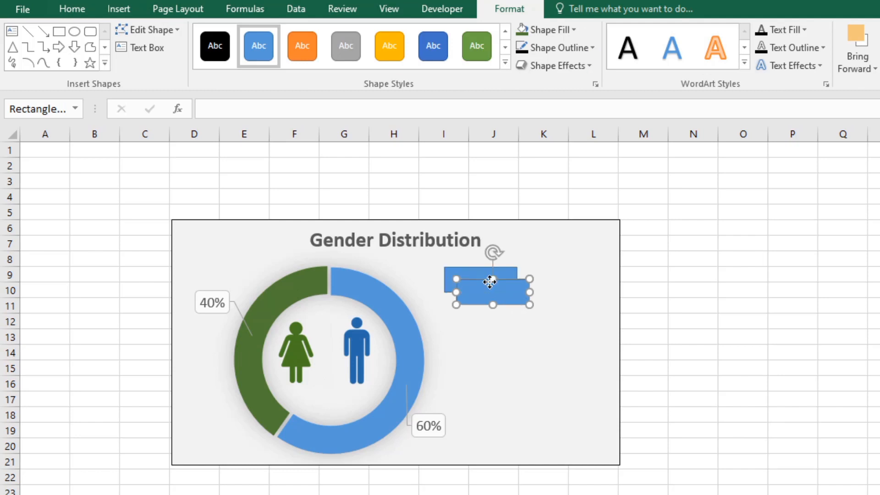
key("ctrl+d")
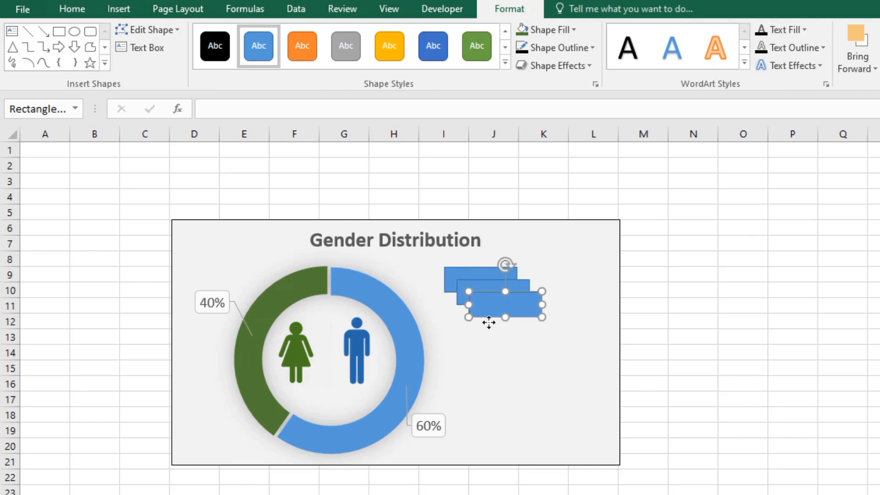
left_click_drag(489, 322, 457, 363)
left_click(504, 303)
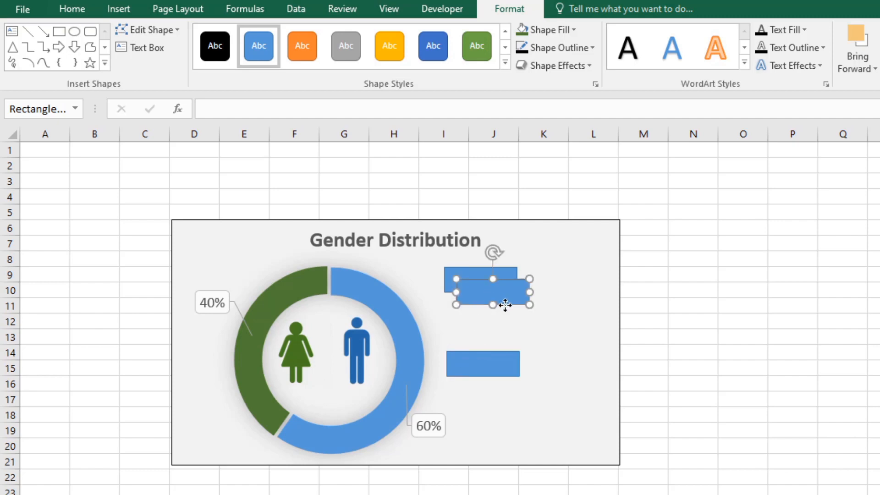
left_click_drag(504, 305, 559, 313)
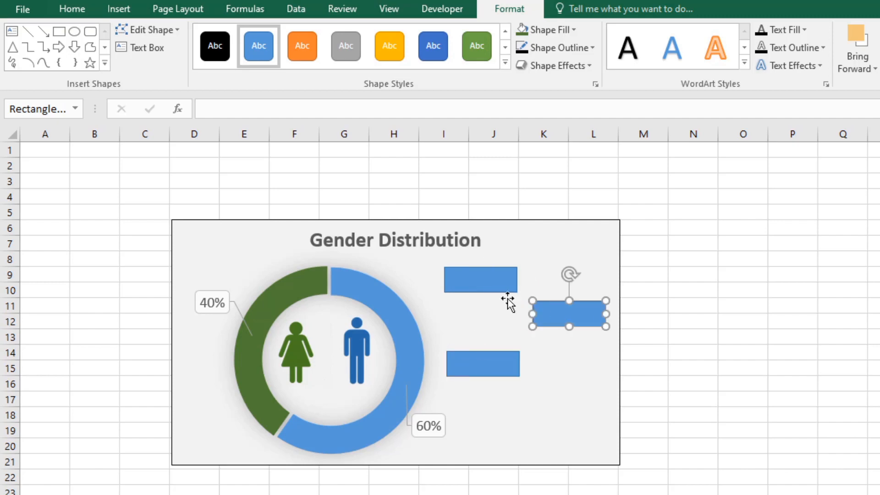
Step: Apply the black-outlined shape style with white fill to all three rectangles together
left_click(476, 277)
left_click(553, 320, "shift")
left_click(487, 364, "shift")
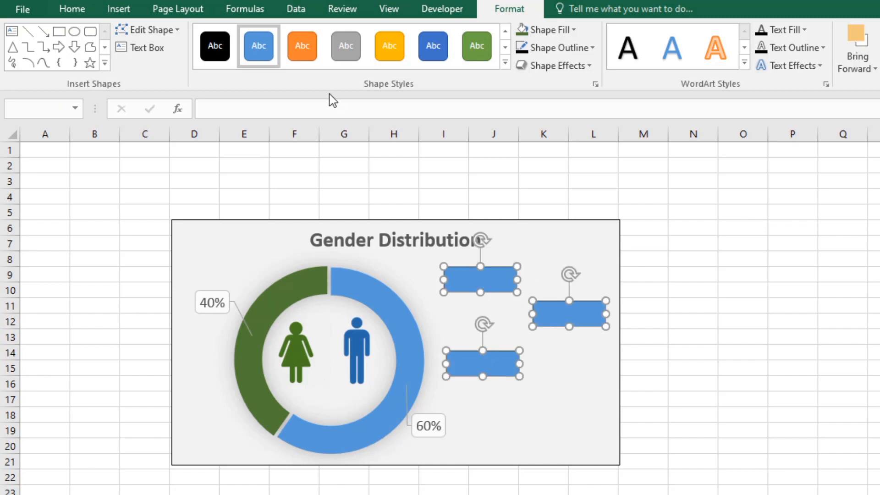
left_click(504, 62)
left_click(214, 82)
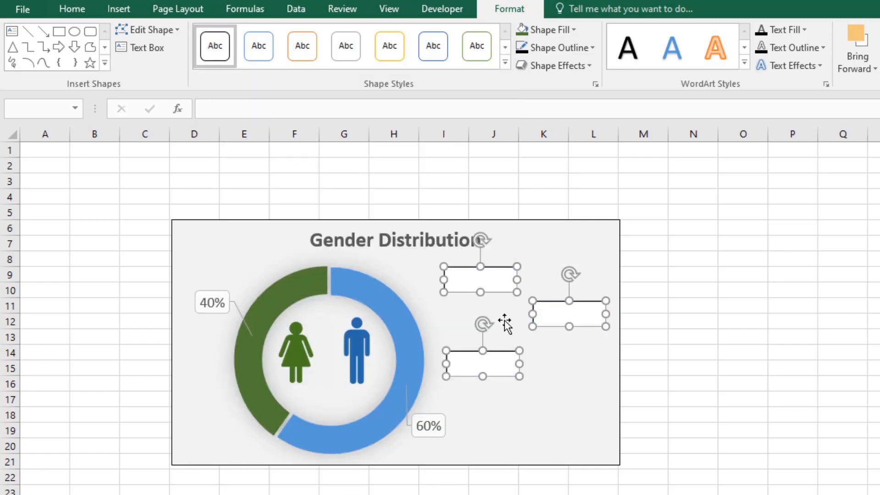
left_click(820, 353)
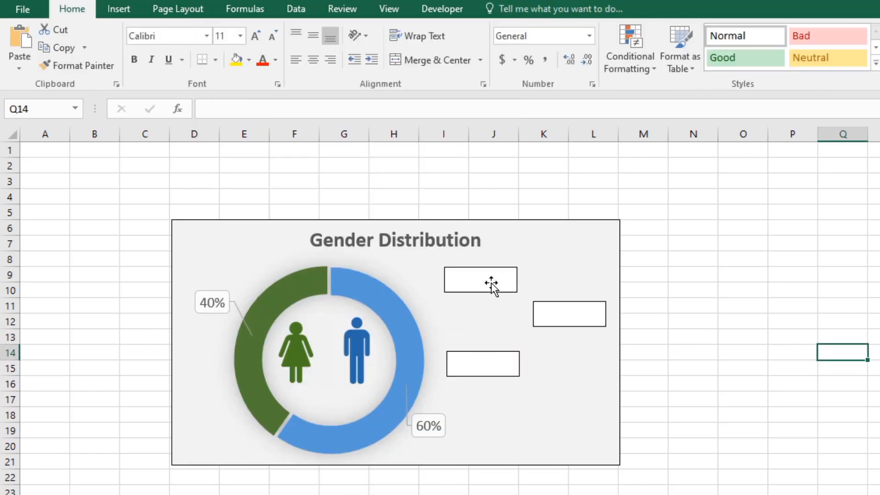
Step: Enter "Male" in the rectangle just below the chart title and centre the text horizontally and vertically
left_click(491, 280)
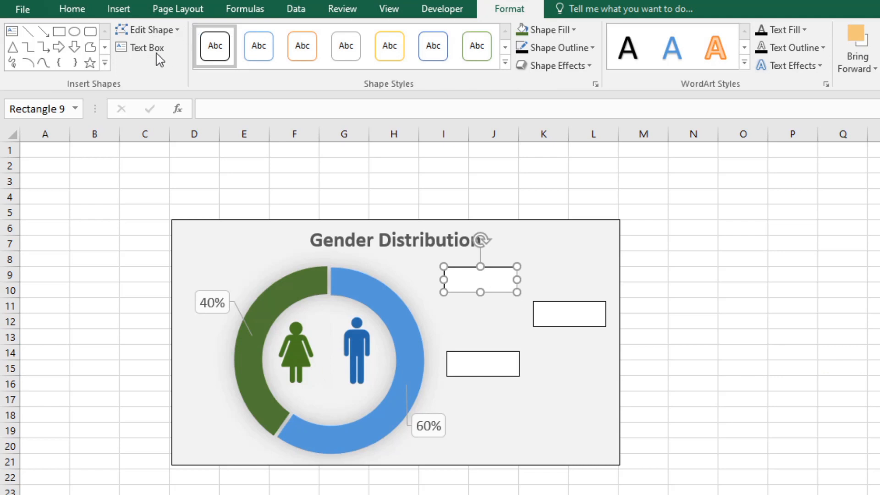
left_click(156, 52)
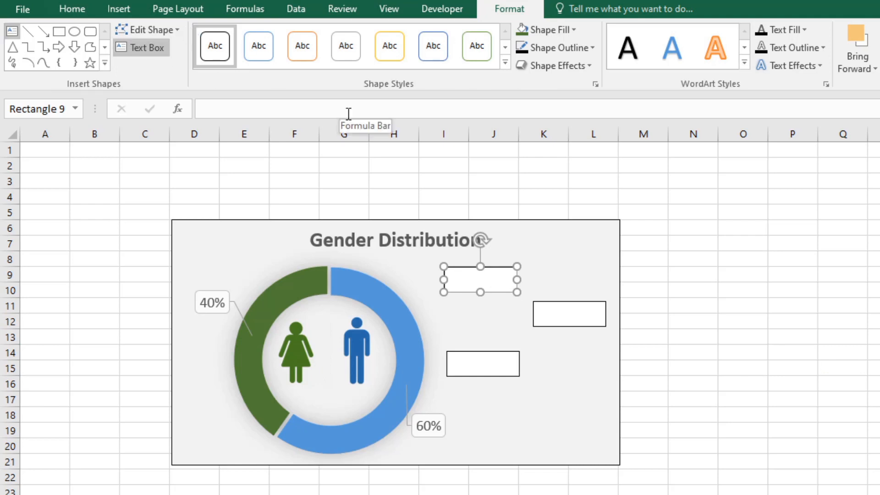
type("M")
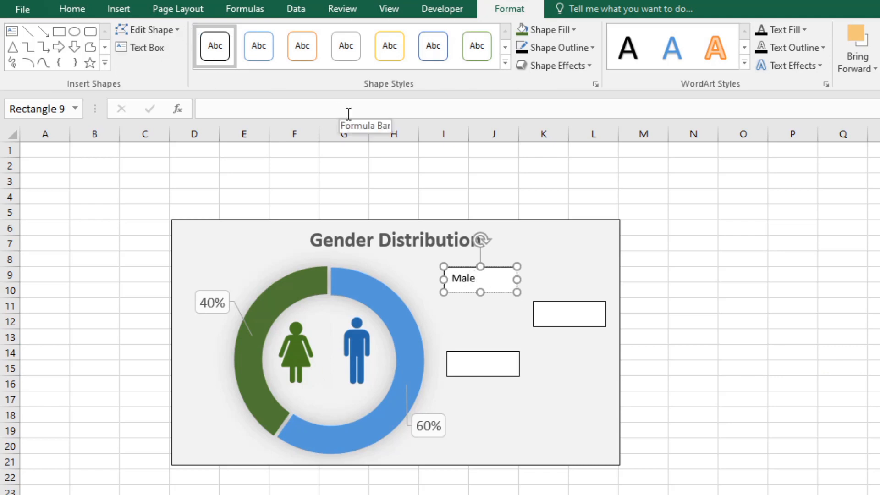
type("ale")
left_click(73, 10)
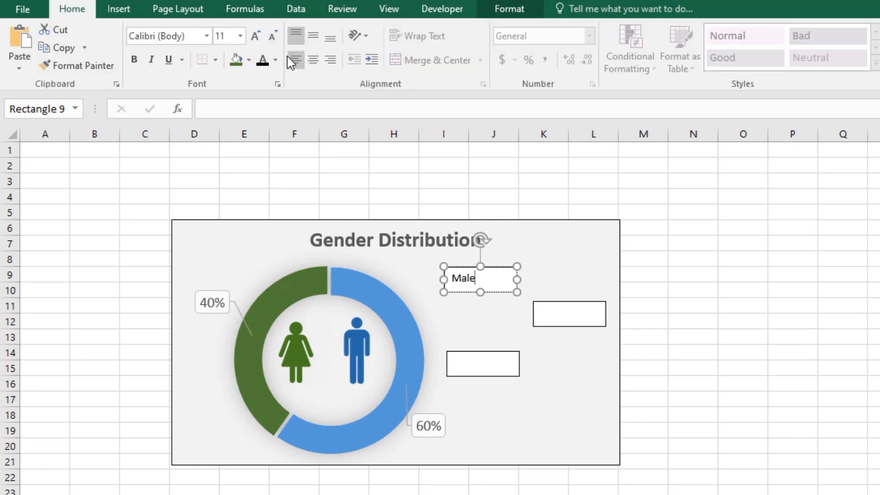
left_click(313, 59)
left_click(312, 43)
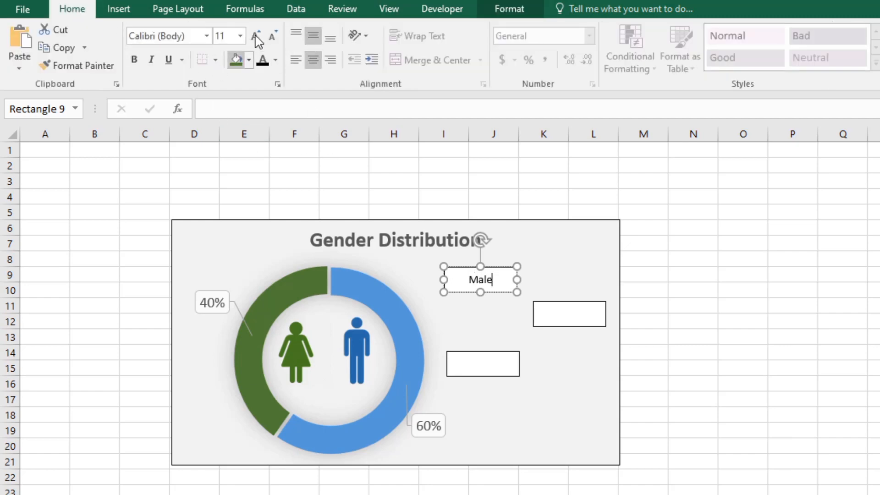
Step: Enlarge the "Male" text to 14 pt
left_click(478, 261)
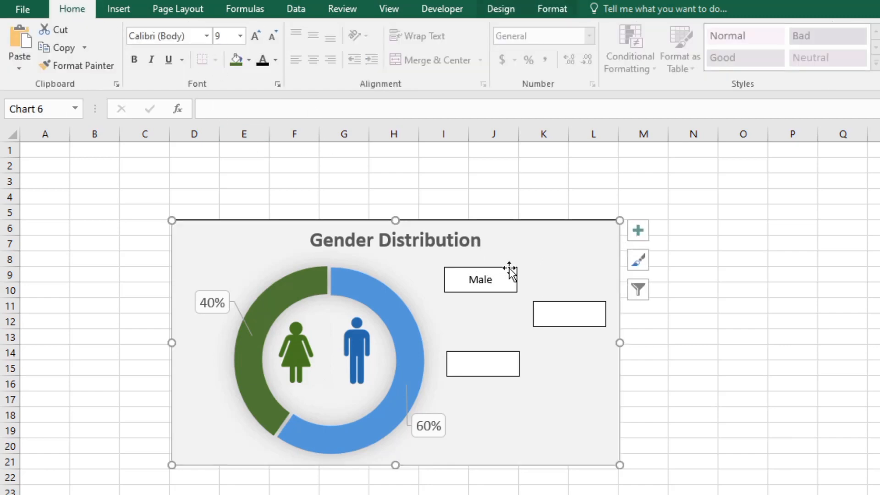
double_click(486, 279)
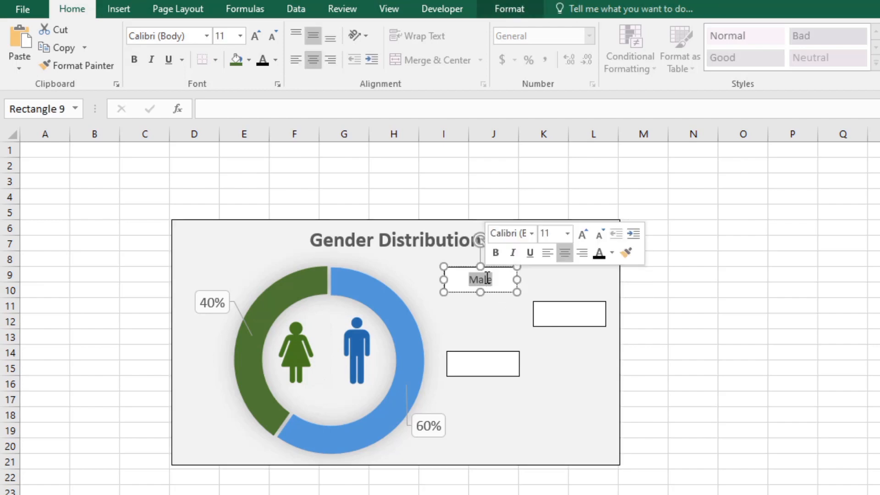
left_click(255, 35)
left_click(255, 36)
key("Escape")
key("Escape")
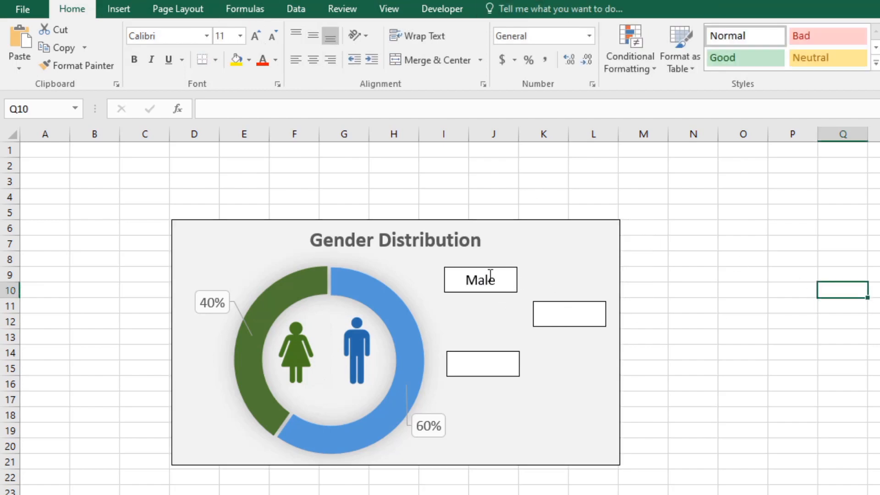
left_click(502, 280)
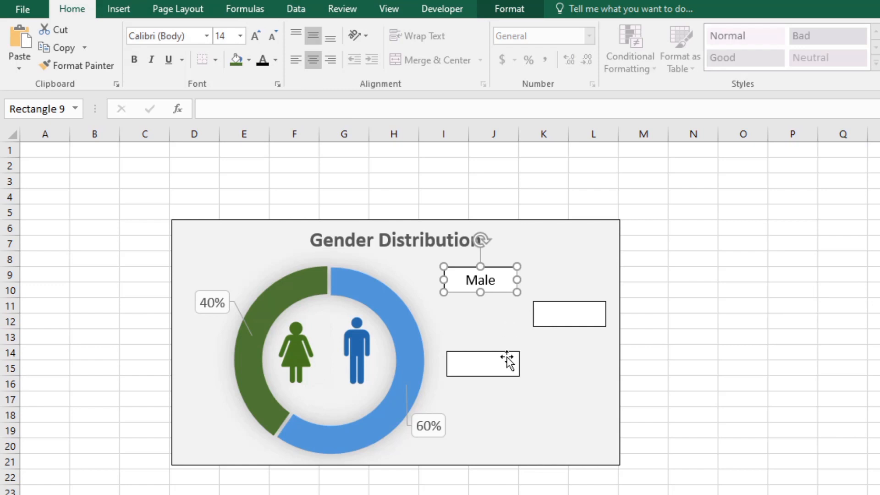
Step: Enter "Total" in the rectangle near the chart's outer edge and centre the text horizontally and vertically
left_click(570, 317)
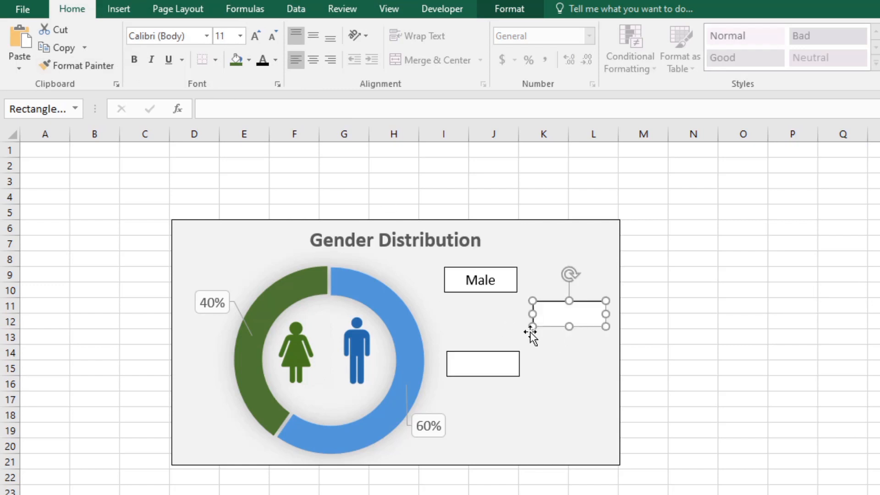
double_click(557, 314)
left_click(134, 51)
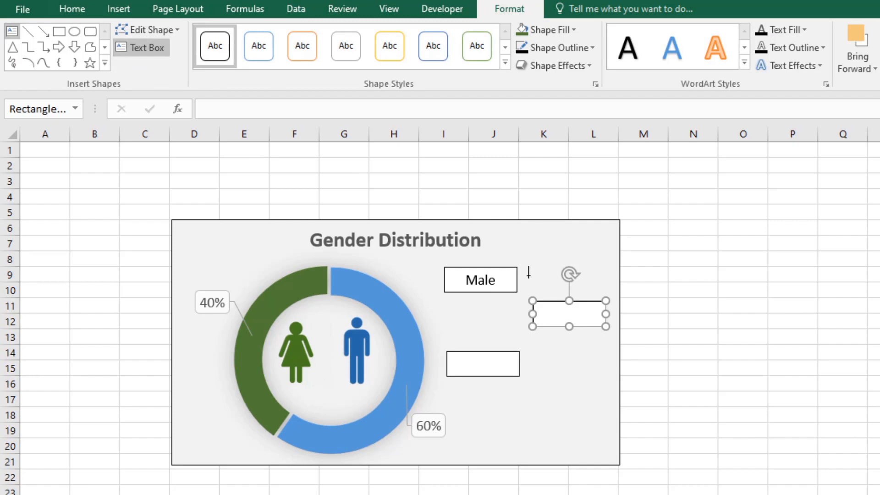
type("Total")
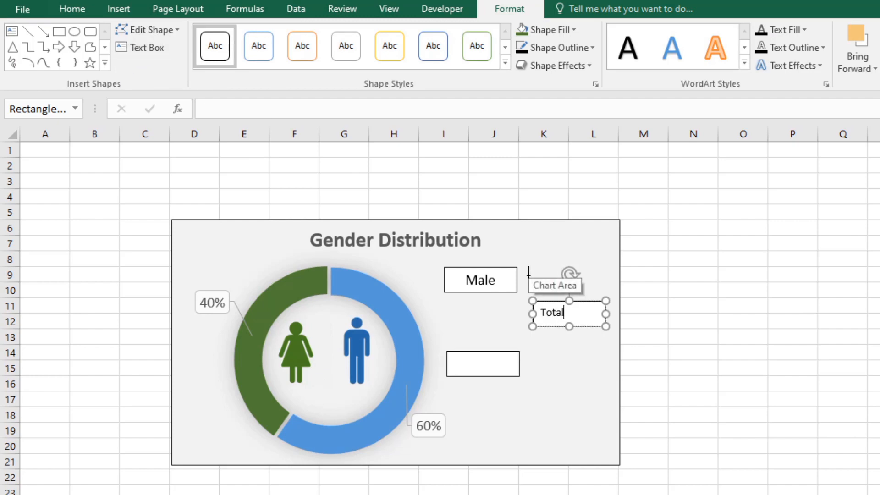
left_click(72, 9)
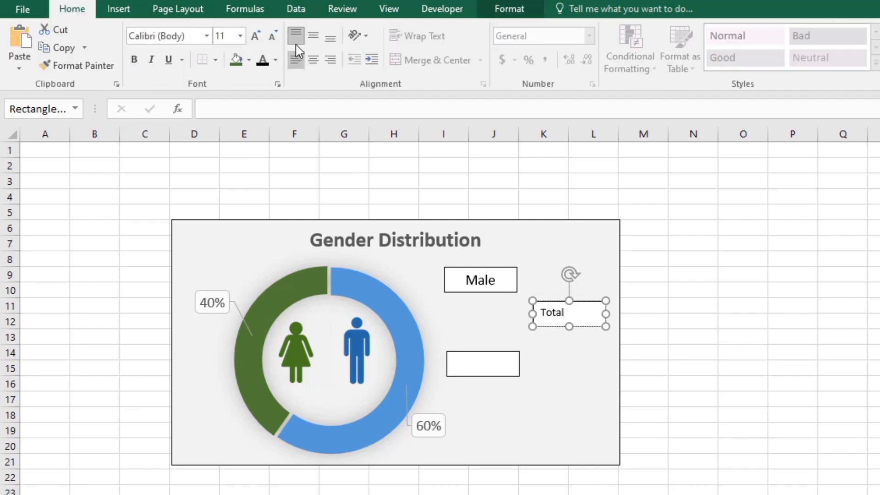
left_click(313, 35)
left_click(313, 60)
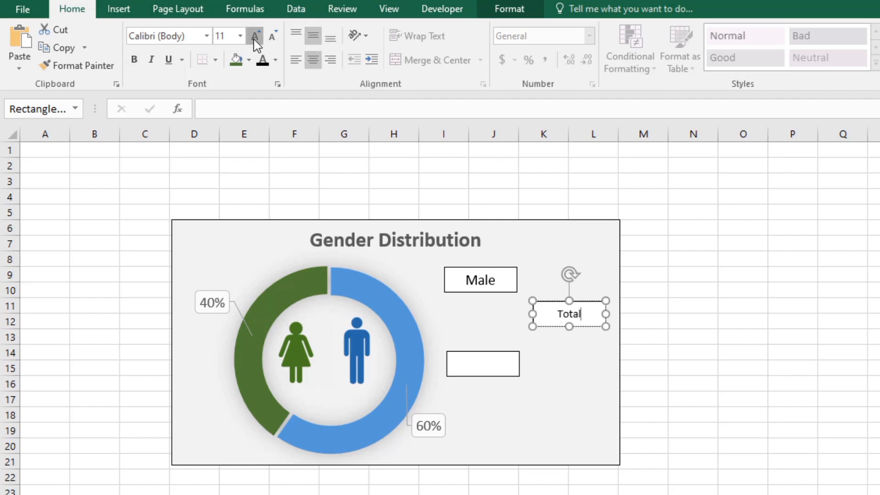
Step: Format the "Total" text as 14 pt bold
left_click(255, 36)
left_click(255, 37)
double_click(561, 314)
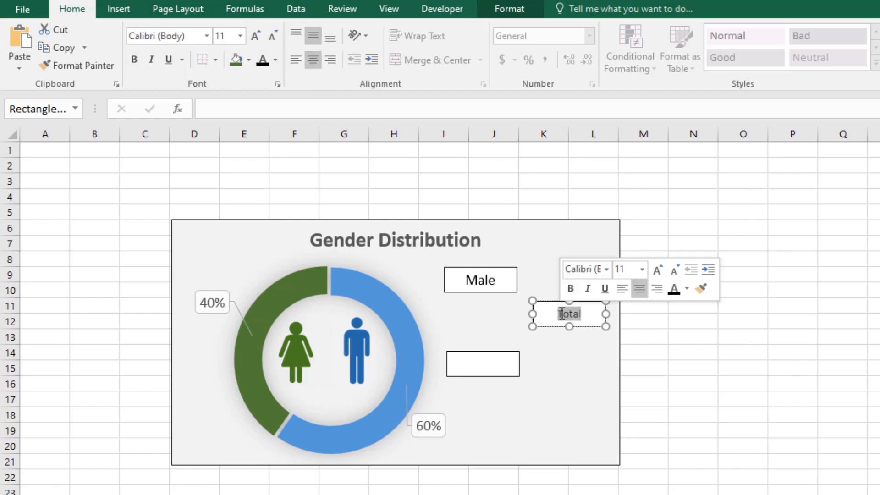
left_click(134, 59)
Step: Enter "Female" in the remaining empty rectangle below the Male label
left_click(478, 372)
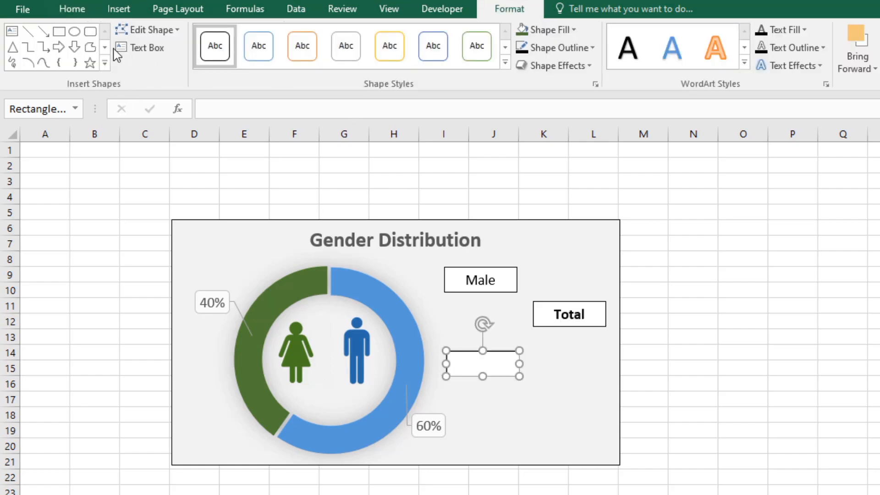
left_click(125, 48)
type("F")
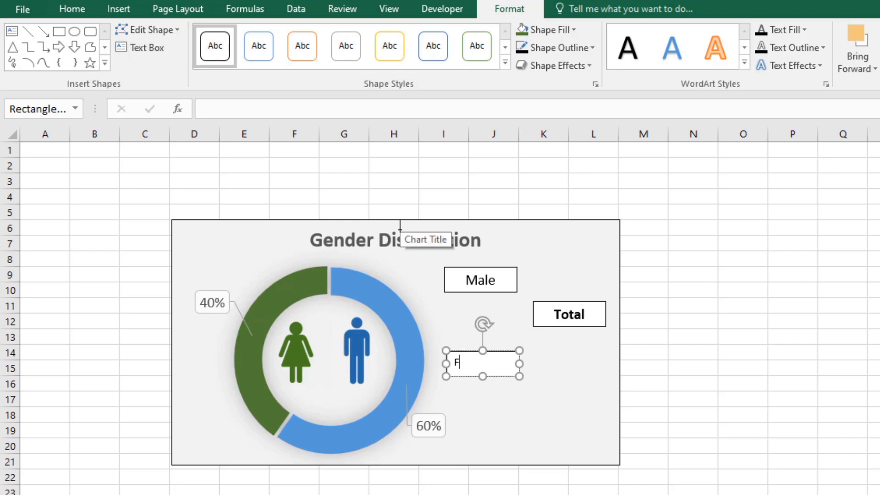
type("emale")
Step: Centre the "Female" text horizontally and vertically and format it as 14 pt bold
double_click(466, 357)
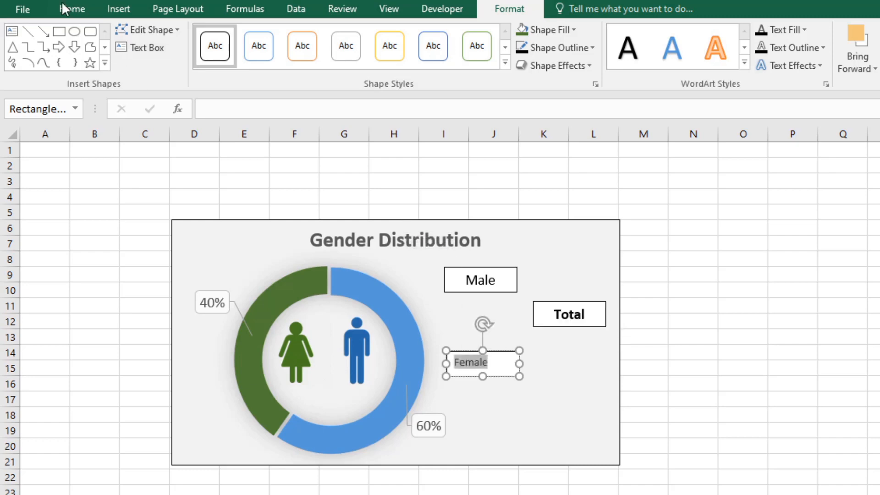
left_click(72, 9)
left_click(313, 60)
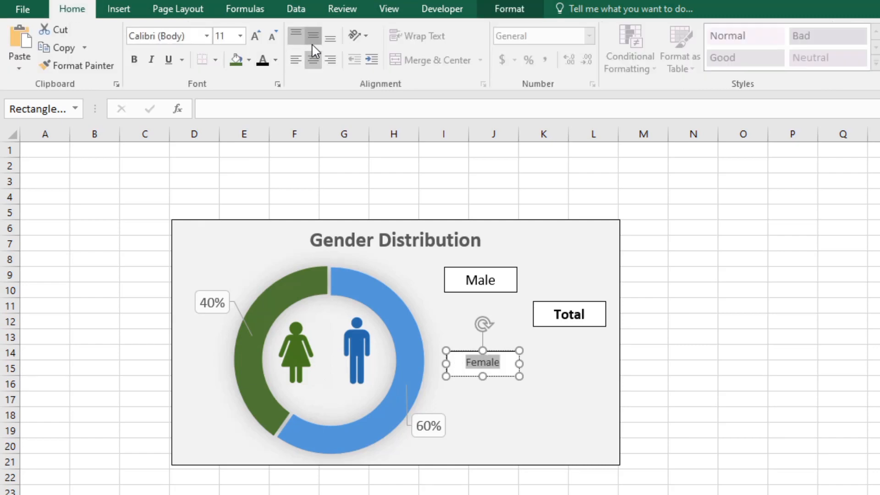
left_click(312, 40)
left_click(255, 36)
left_click(255, 36)
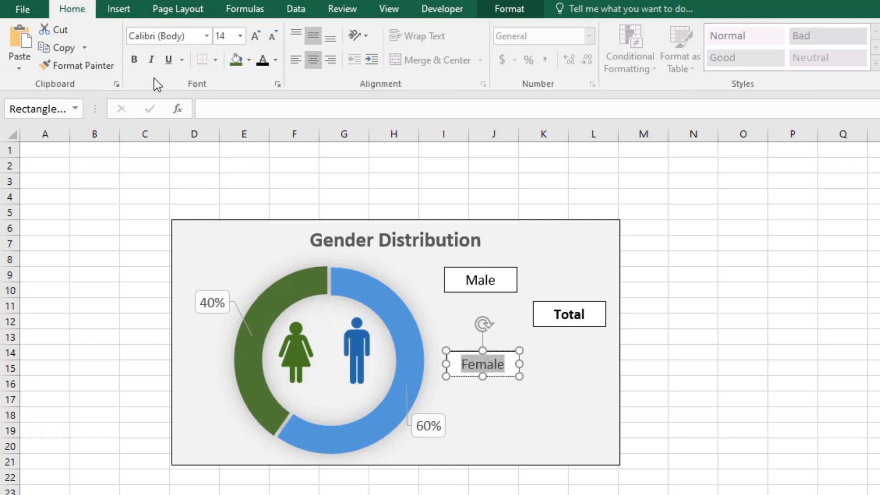
left_click(134, 59)
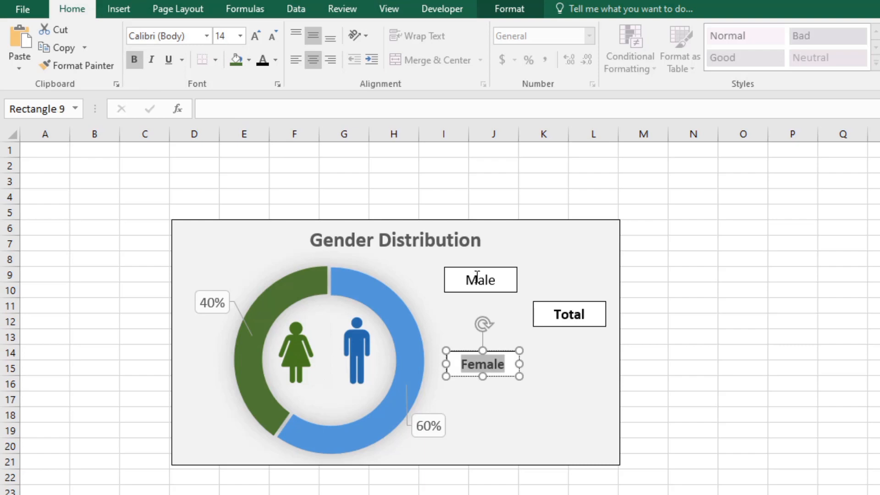
Step: Make the "Male" text bold to match the other two labels
double_click(477, 280)
left_click(135, 60)
left_click(756, 373)
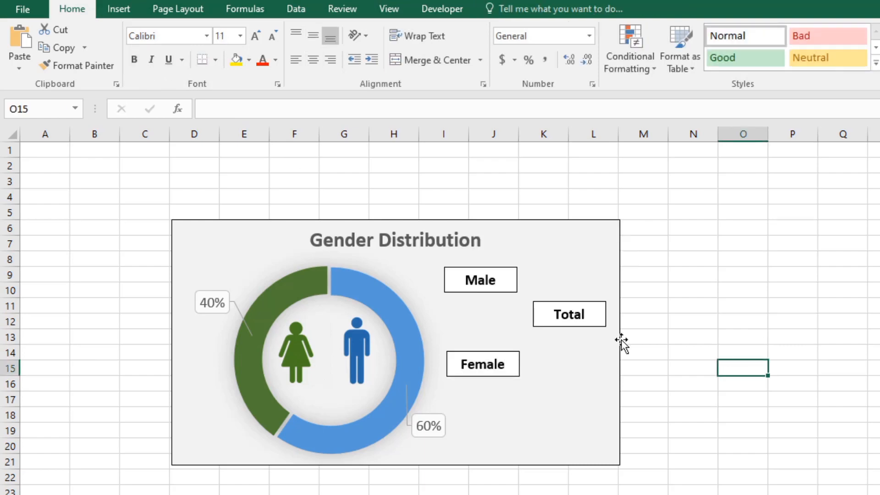
Step: Nudge the Total label toward the chart's outer edge and align the Female label directly under the Male label
left_click_drag(582, 304, 586, 302)
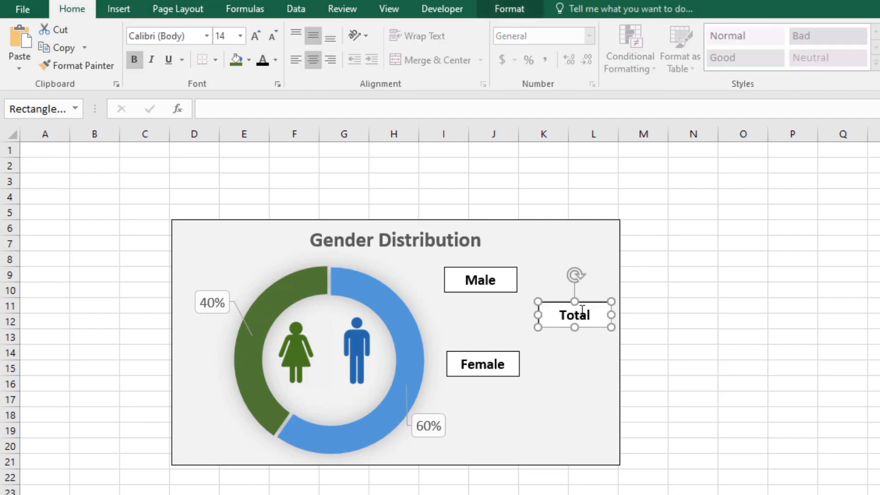
left_click(553, 373)
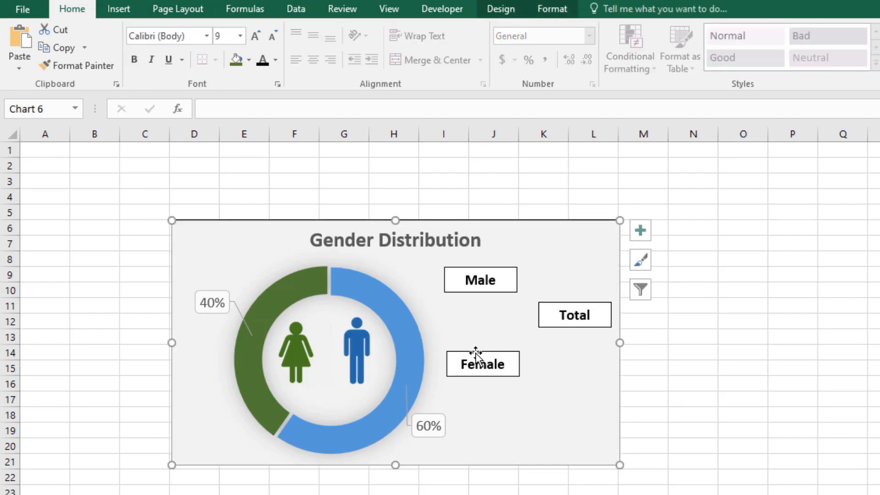
left_click_drag(475, 354, 471, 350)
left_click(690, 400)
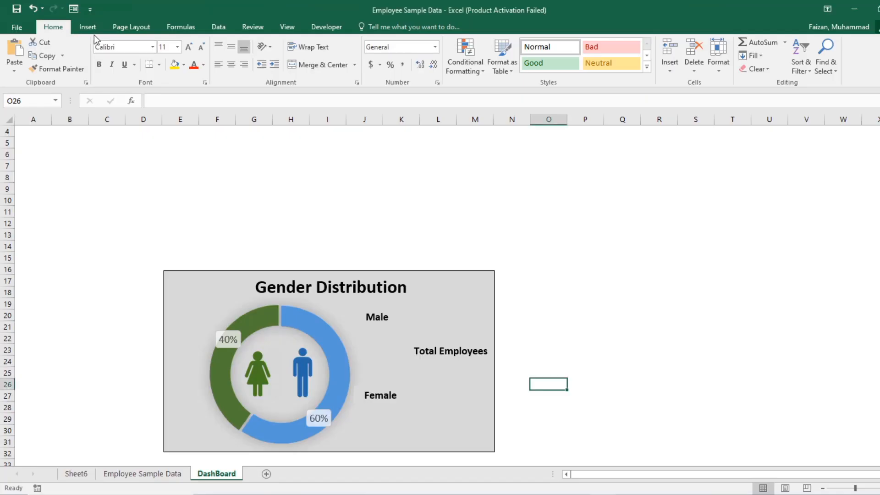
Step: Draw a blue rectangle about 0.32" high and 0.68" wide directly below the Male label
left_click(88, 27)
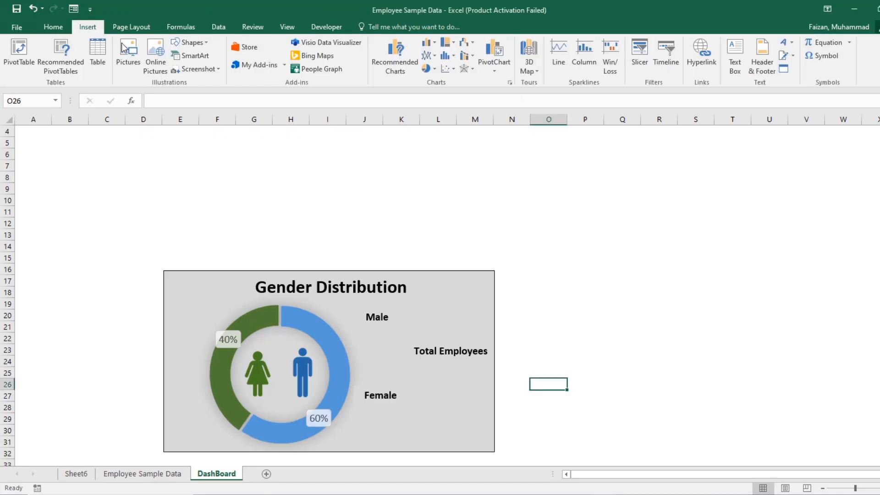
left_click(202, 42)
left_click(210, 69)
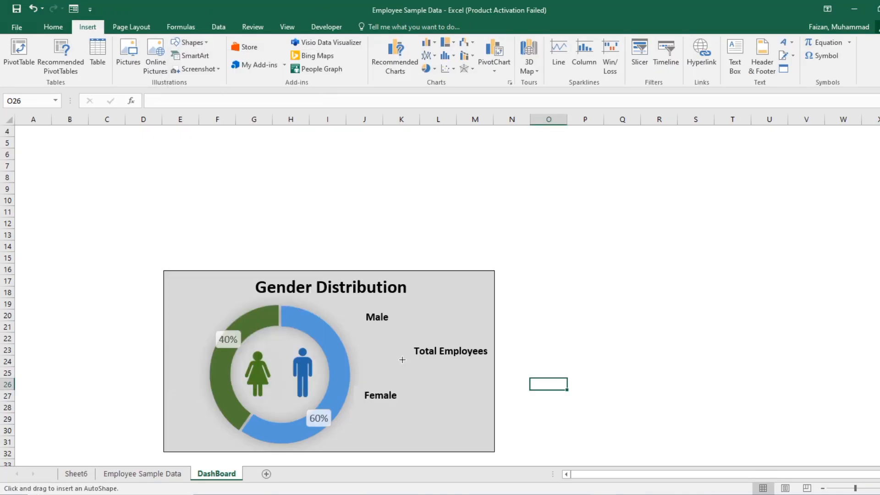
left_click_drag(370, 332, 397, 343)
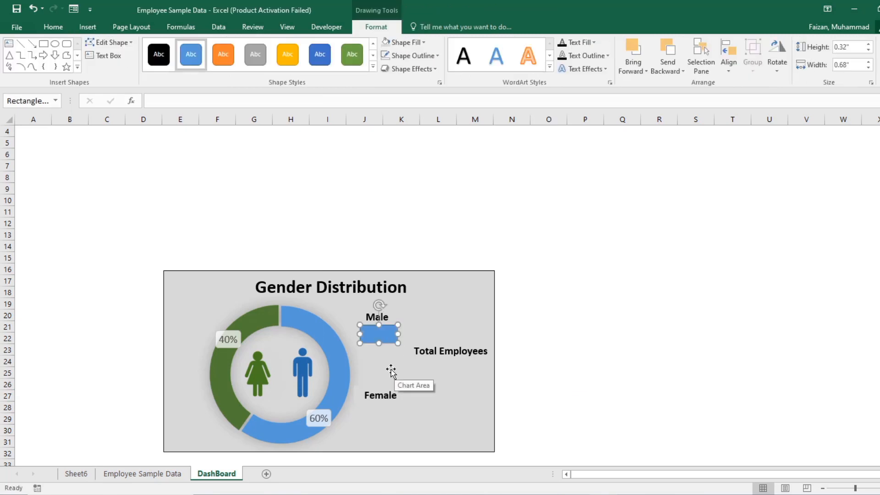
Step: Duplicate the blue rectangle twice and place the copies below the Total Employees and Female labels
key("ctrl+d")
key("ctrl+d")
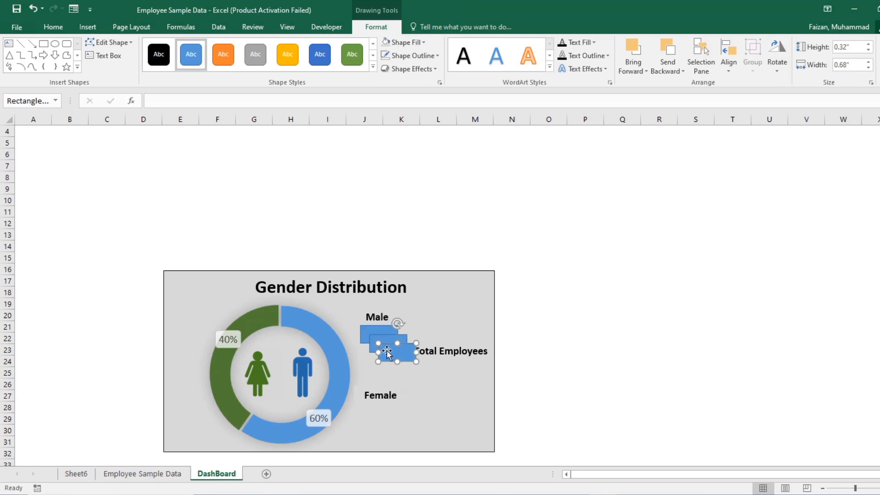
left_click_drag(387, 353, 438, 369)
left_click_drag(380, 340, 371, 413)
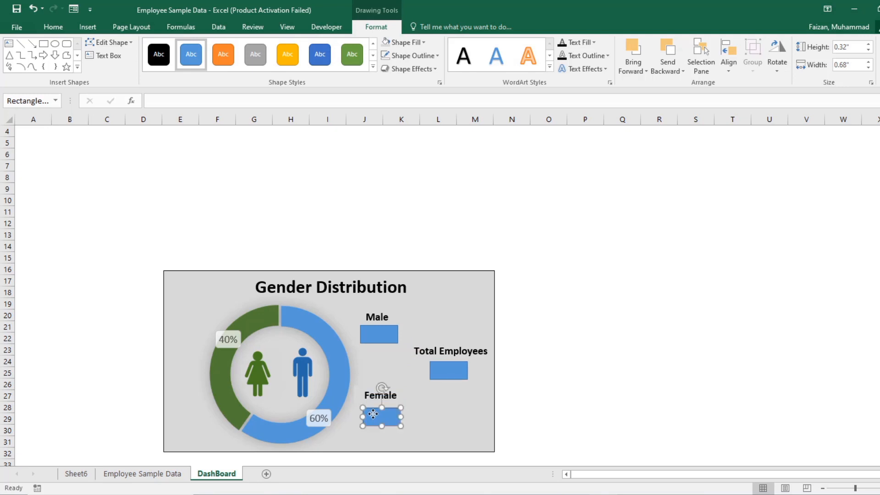
Step: Nudge the Male label slightly so it sits centred above its blue rectangle
left_click(375, 310)
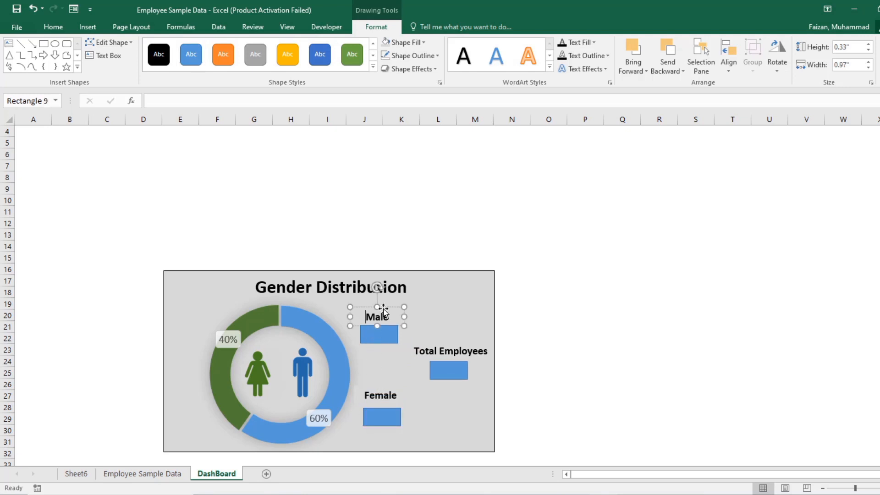
left_click_drag(387, 309, 391, 307)
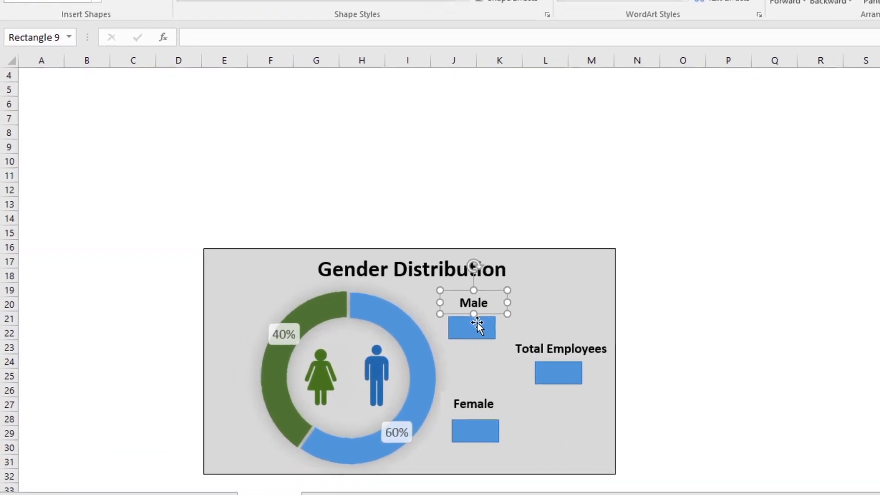
left_click(476, 324)
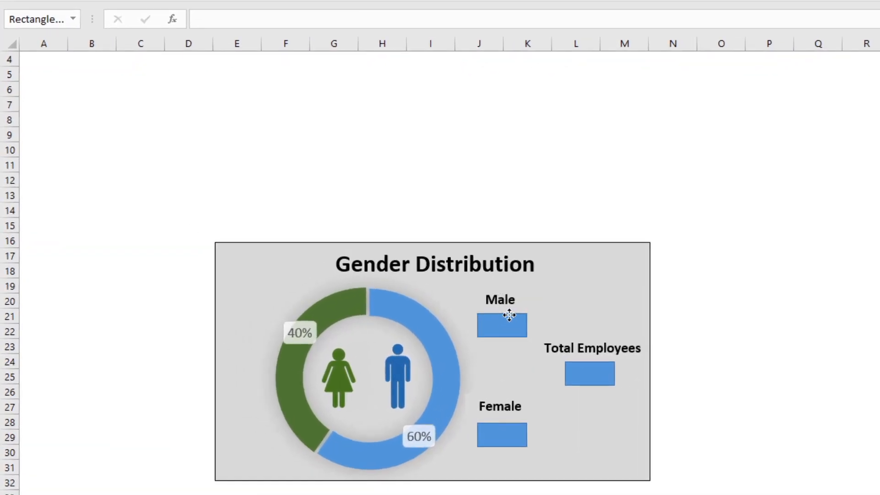
Step: Link the blue rectangle below Male to cell B14 on Sheet6 and centre its value horizontally and vertically
left_click(509, 315)
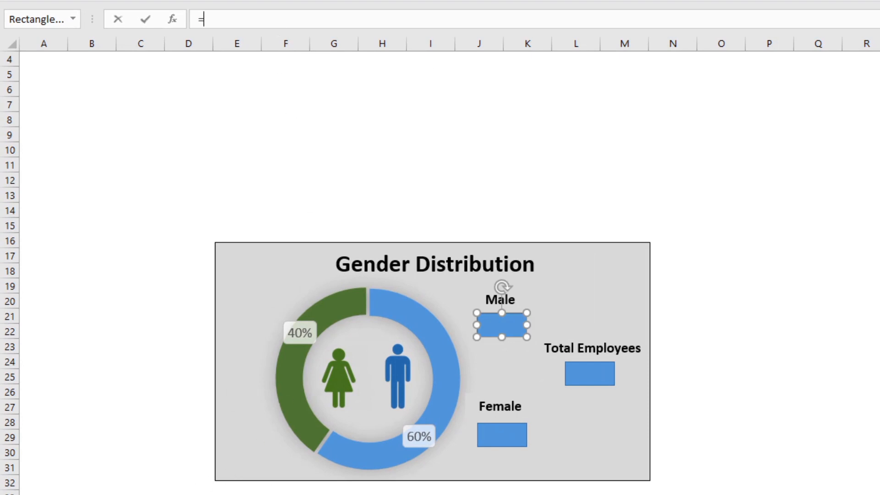
key("ctrl+Page_Up")
left_click(100, 255)
key("Return")
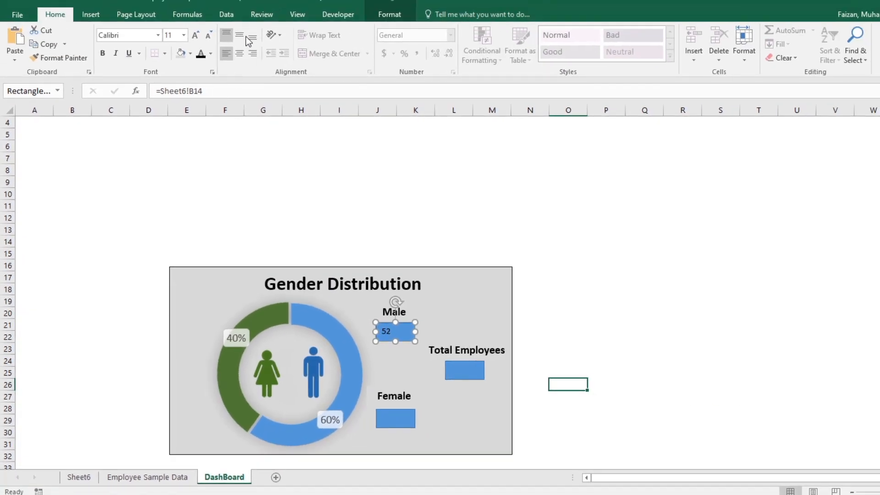
left_click(240, 53)
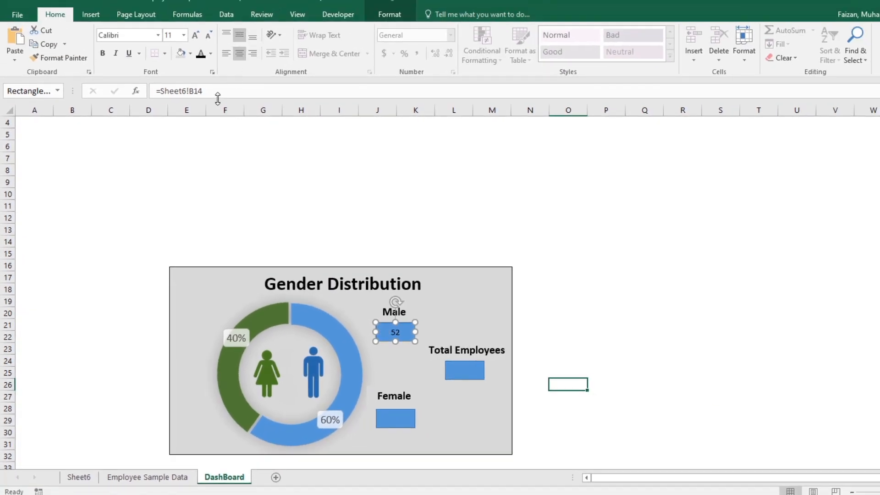
Step: Format the count in the rectangle below Male as bold white 16 pt text
left_click(211, 54)
left_click(200, 92)
left_click(196, 35)
left_click(194, 36)
left_click(103, 53)
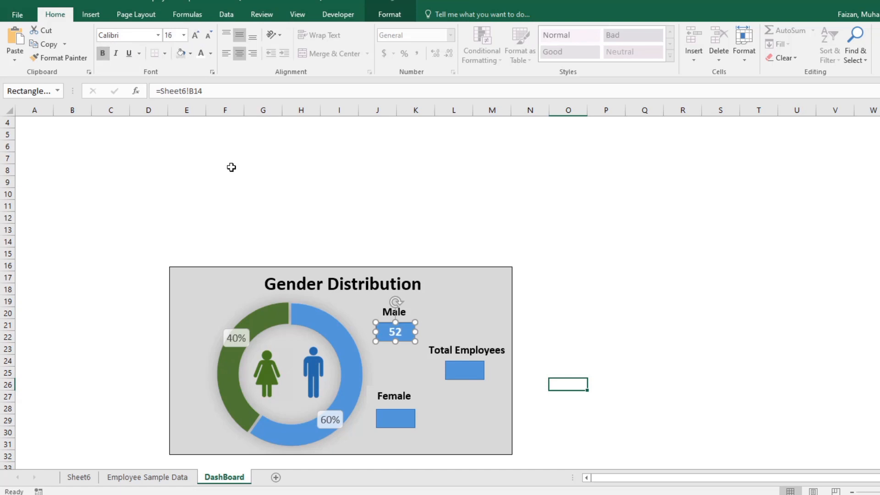
left_click(234, 171)
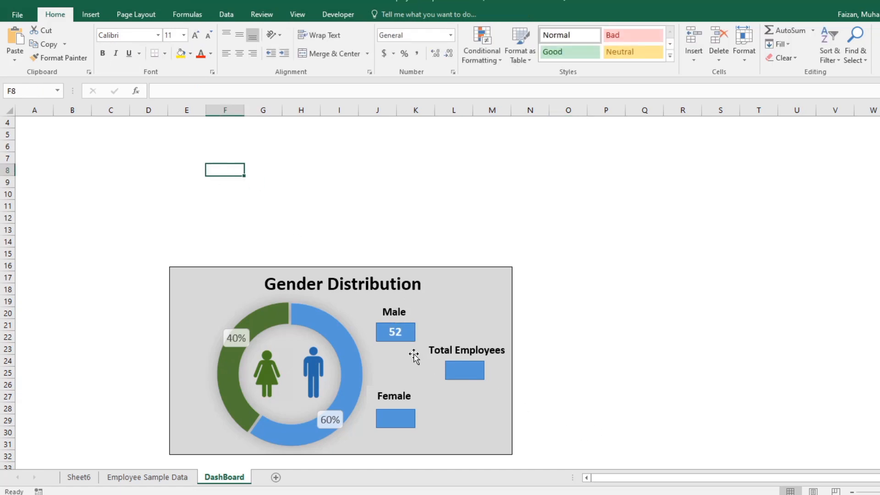
Step: Fill the rectangle below Male with the darker blue theme colour, Blue Accent 5
left_click(393, 331)
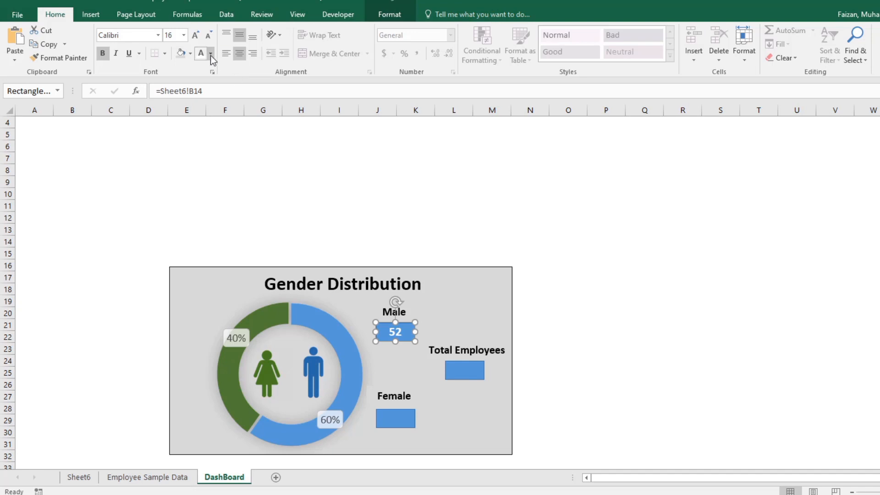
left_click(191, 54)
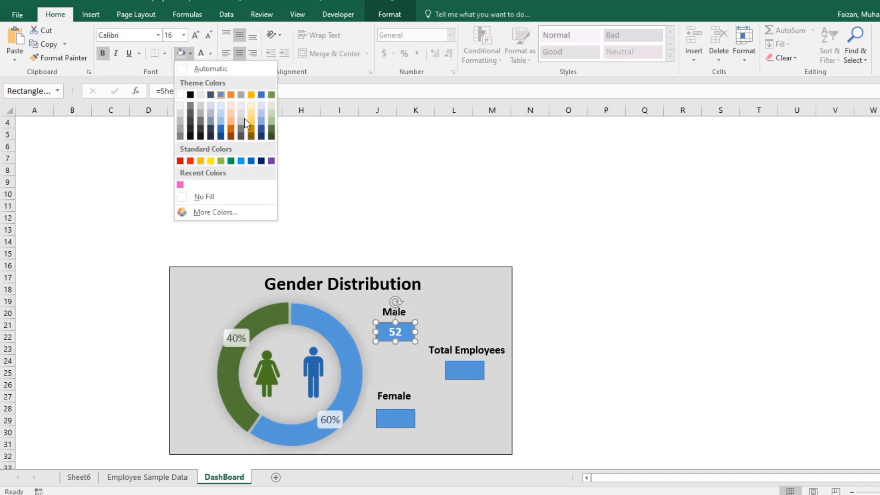
left_click(261, 96)
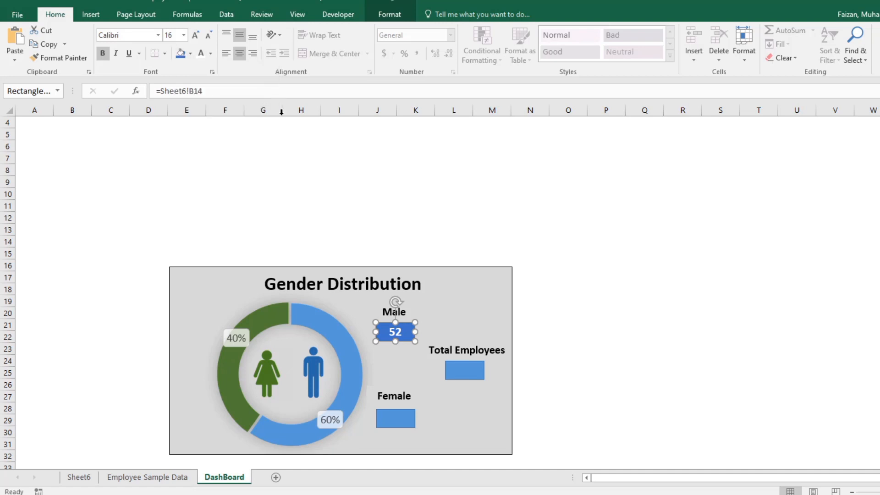
left_click(694, 383)
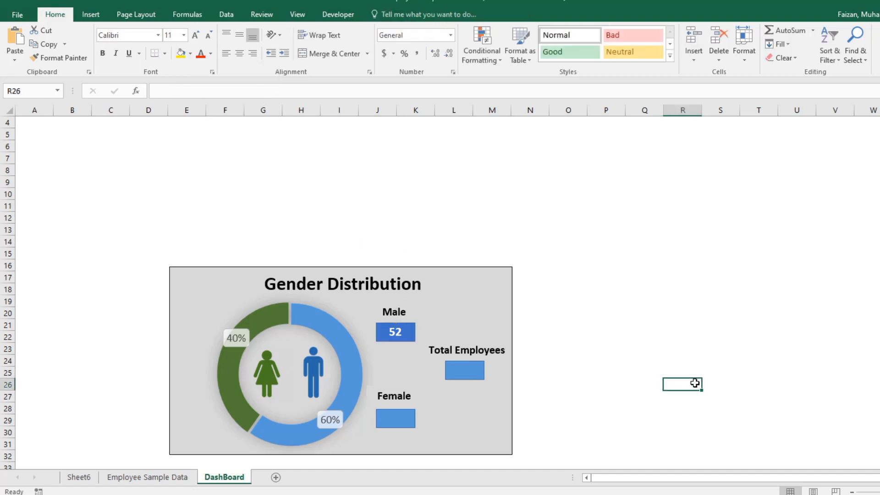
Step: Link the rectangle below Female to cell B15 on Sheet6 and centre its value horizontally and vertically
left_click(397, 418)
left_click(238, 91)
type("=")
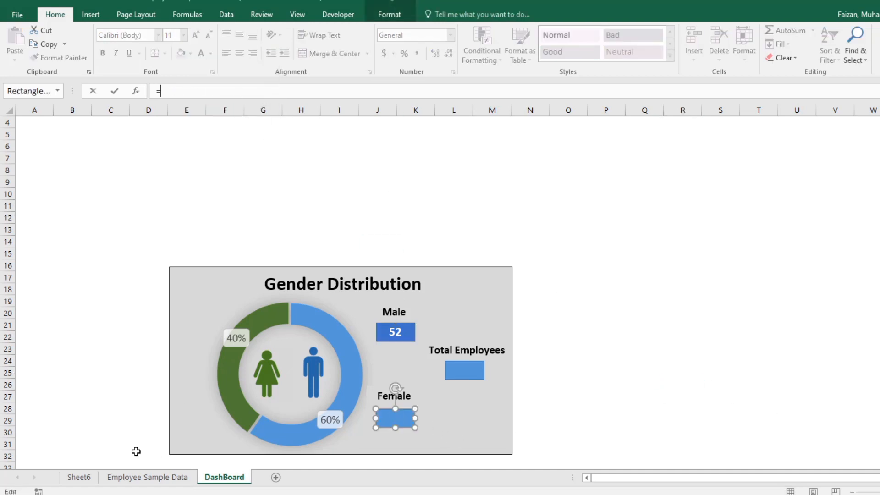
left_click(75, 477)
left_click(81, 289)
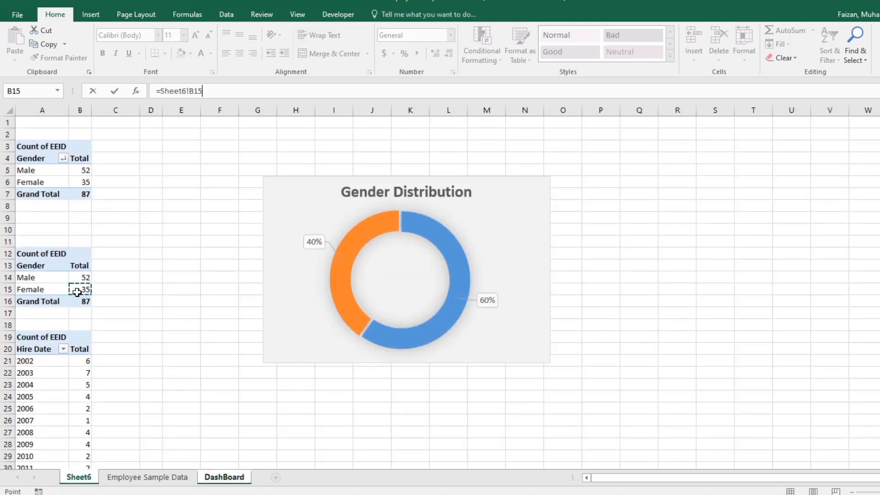
key("Return")
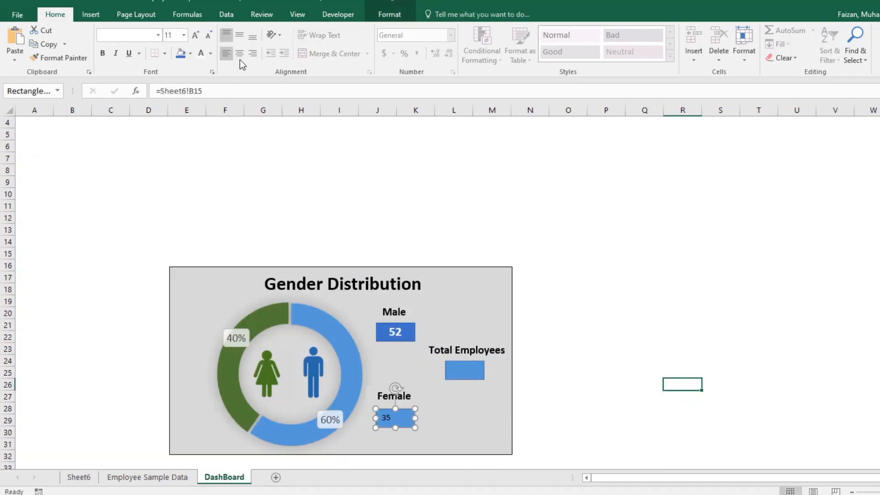
left_click(241, 53)
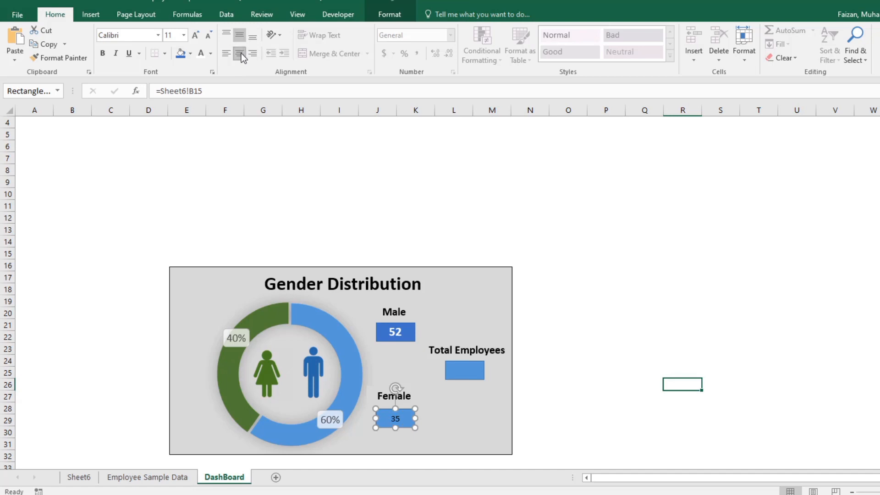
Step: Format the Female count as bold white 16 pt text and fill its rectangle with dark green
left_click(195, 37)
left_click(195, 37)
left_click(195, 37)
left_click(403, 324)
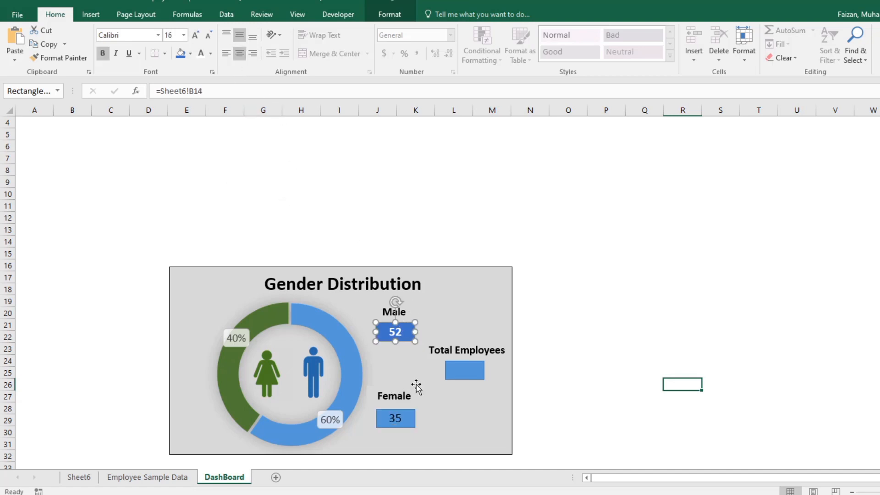
left_click(406, 419)
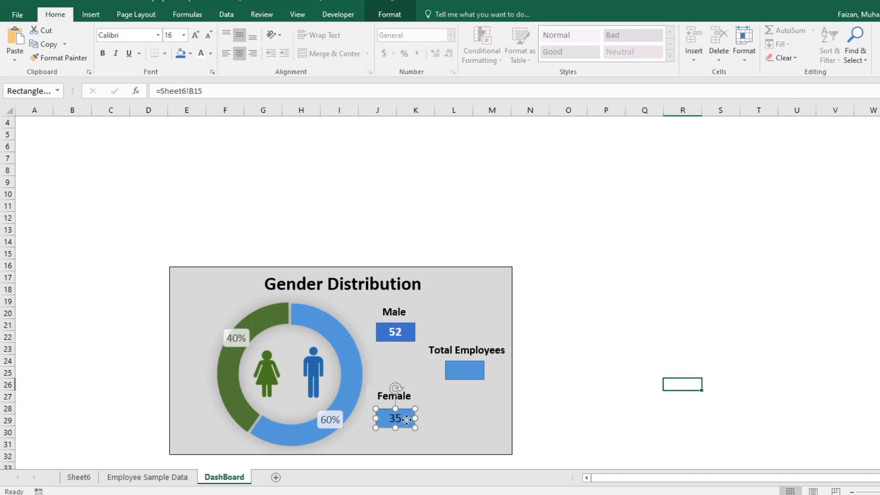
left_click(191, 53)
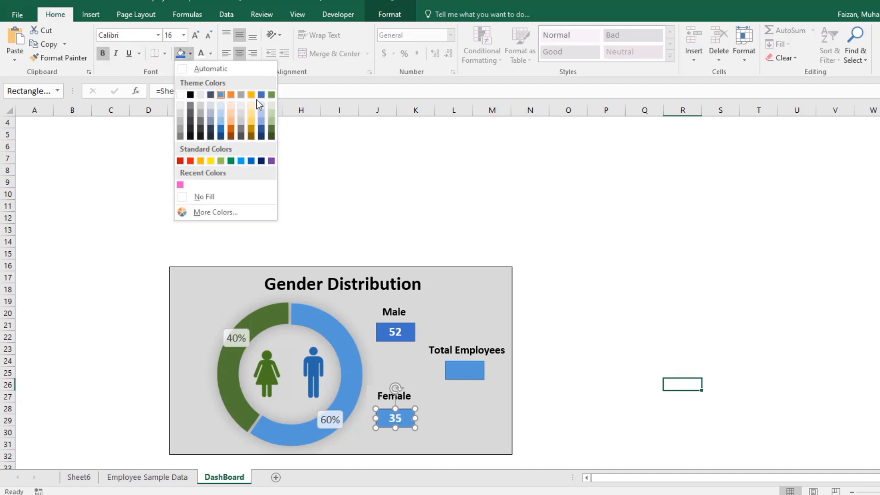
left_click(272, 129)
left_click(620, 408)
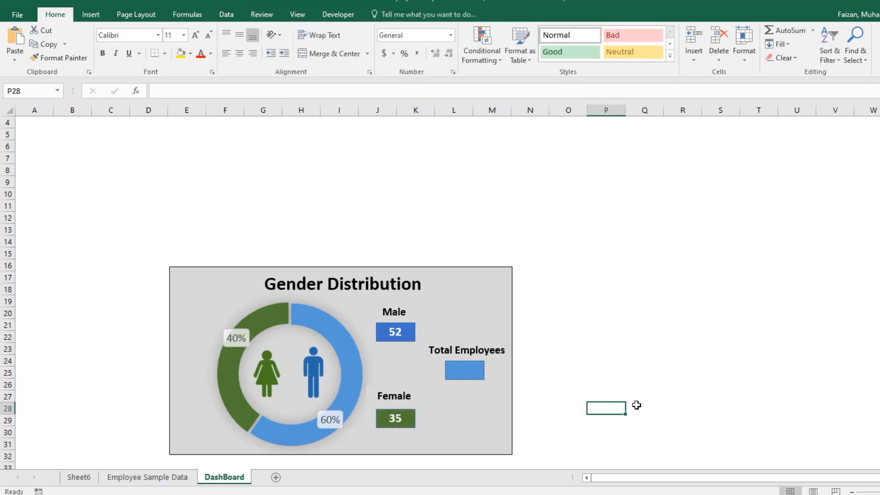
Step: Widen the rectangle below Total Employees slightly and link it to the grand total in cell B16 on Sheet6
left_click(471, 366)
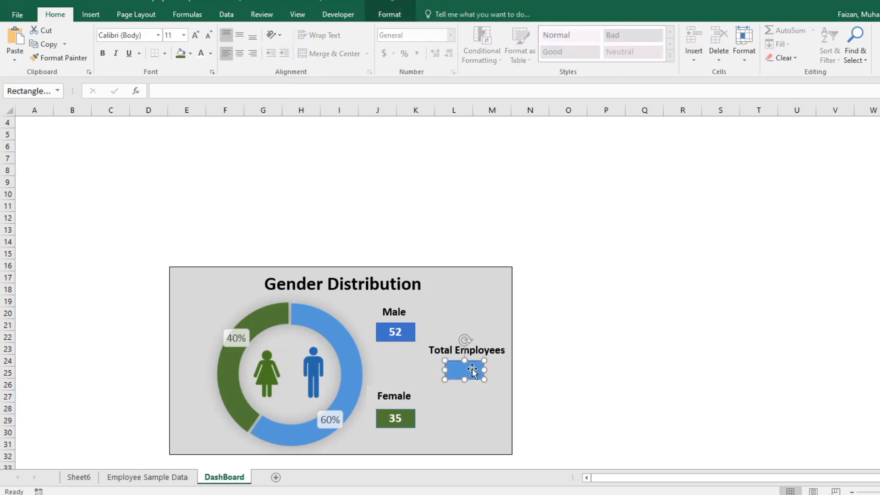
left_click_drag(487, 368, 489, 369)
left_click(180, 92)
type("=")
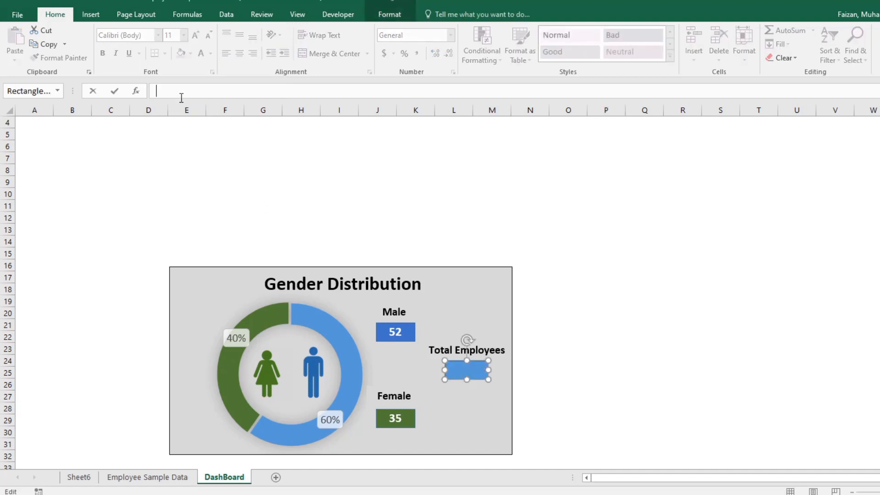
left_click(79, 476)
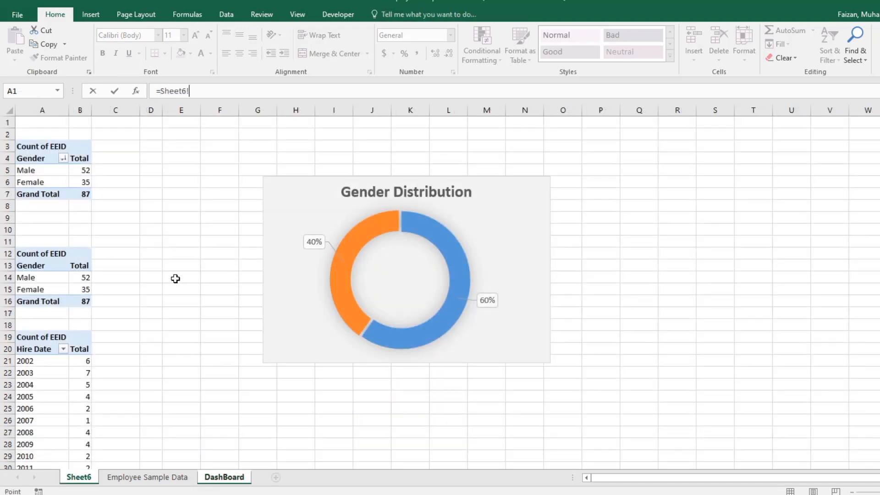
left_click(85, 302)
key("Return")
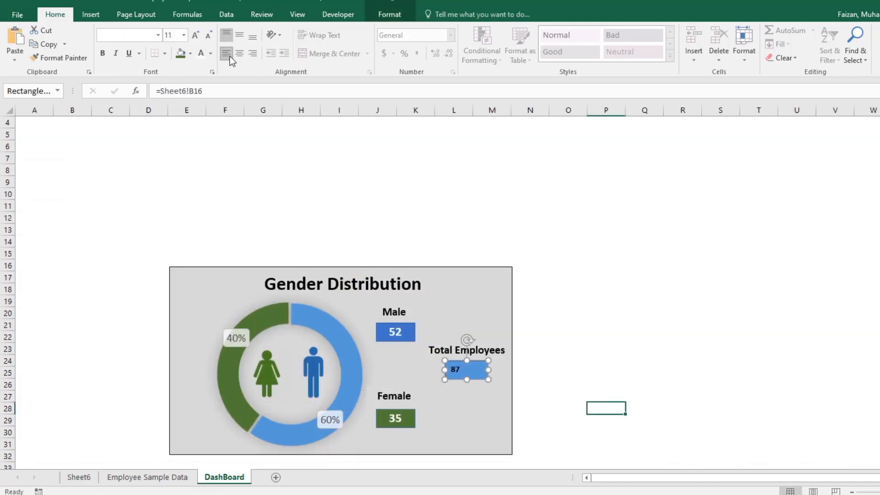
Step: Format the Total Employees count as centred white 18 pt text and widen its rectangle slightly more
left_click(240, 36)
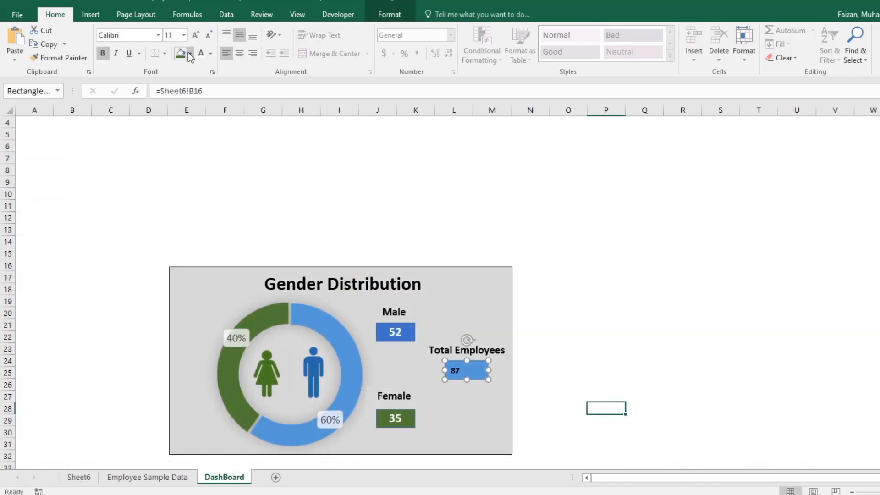
left_click(190, 55)
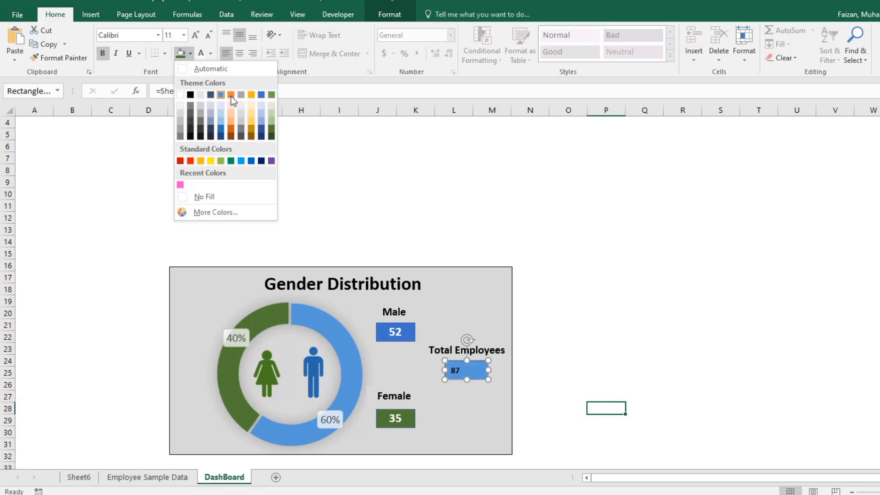
left_click(338, 189)
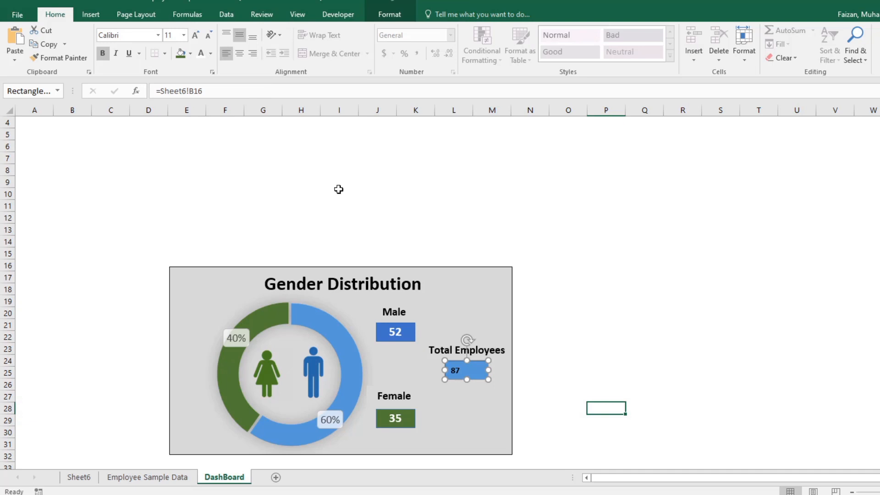
left_click(238, 54)
left_click(194, 36)
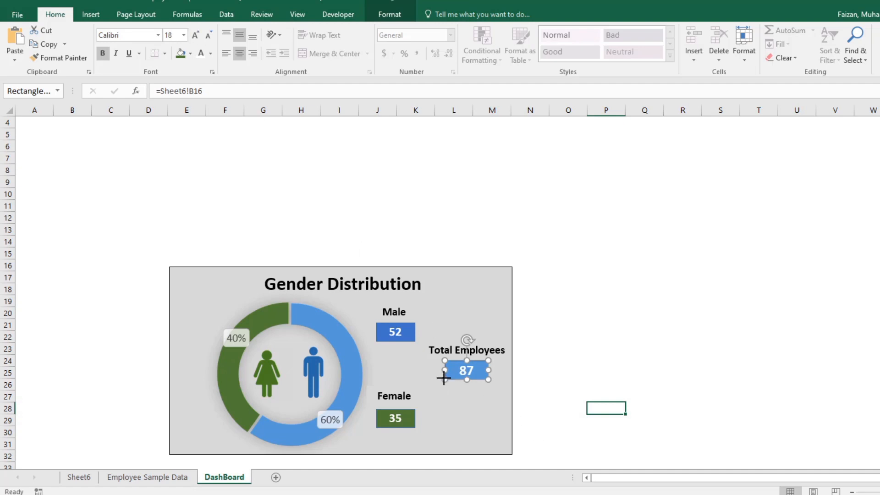
left_click_drag(444, 377, 439, 377)
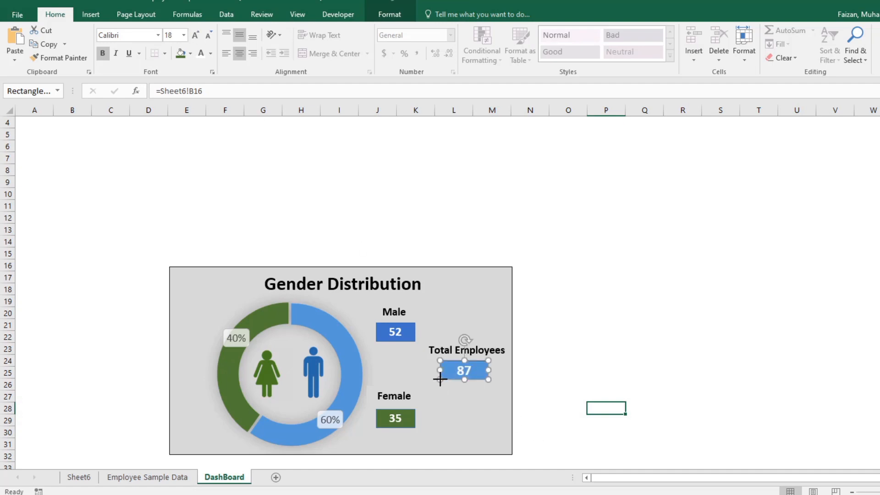
Step: Fill the Total Employees rectangle with dark orange
left_click(190, 53)
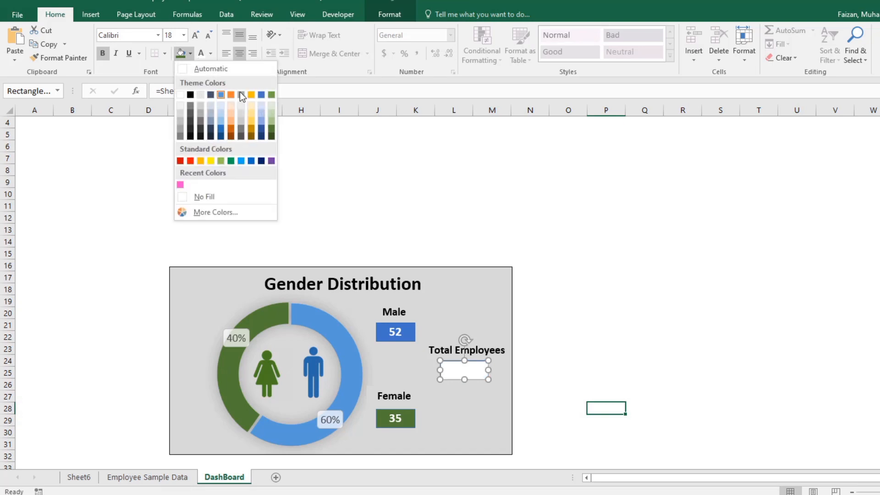
left_click(231, 131)
left_click(574, 337)
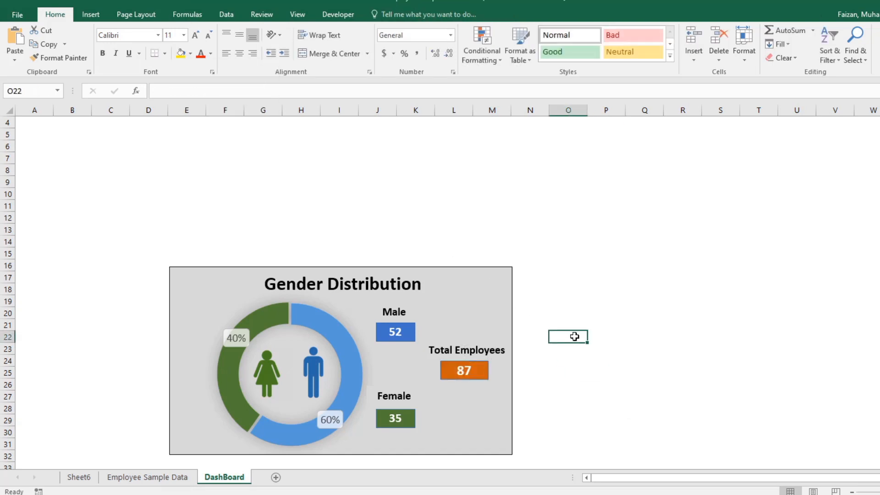
left_click(600, 260)
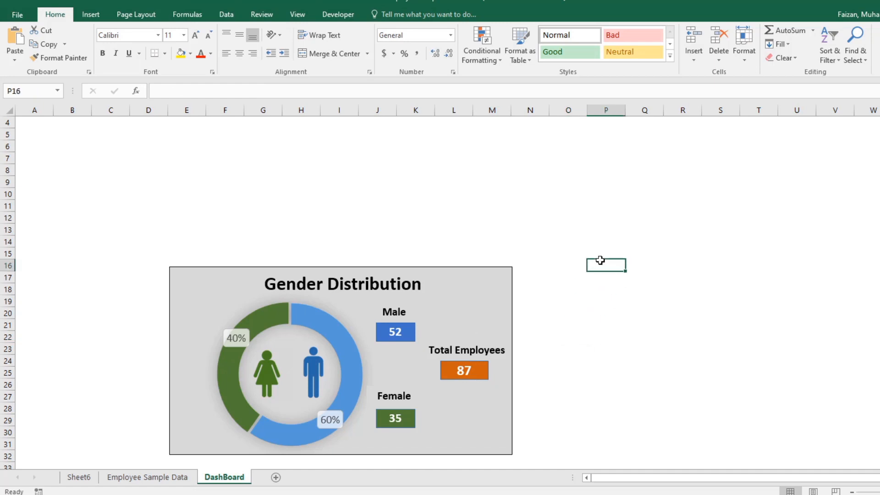
left_click(271, 323)
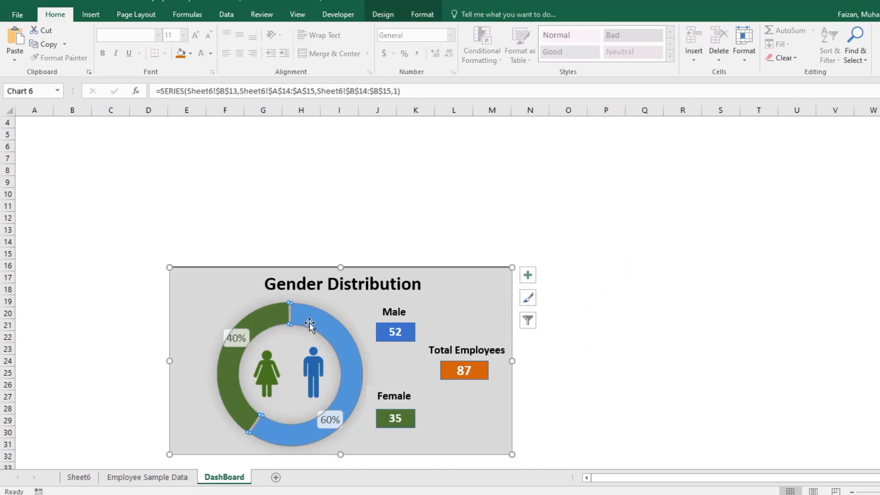
left_click(412, 202)
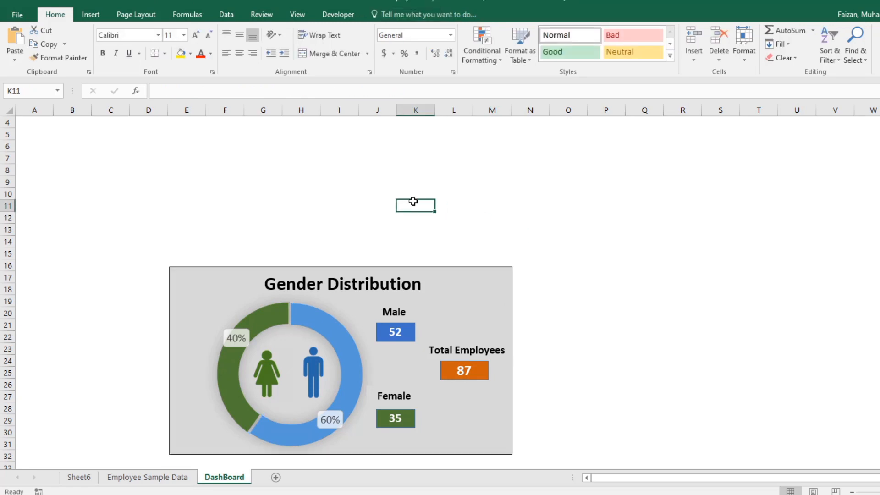
left_click(459, 372)
left_click(538, 391)
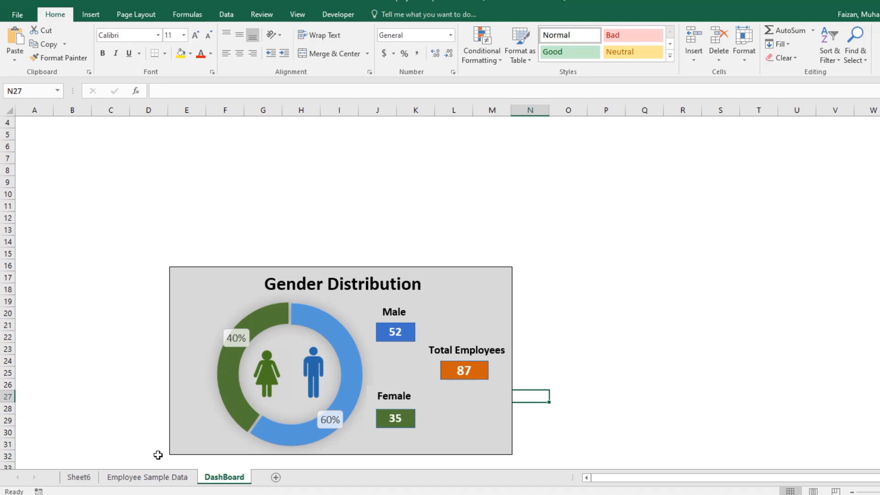
Step: Create a PivotTable on a new worksheet from the whole data range of the Employee Sample Data sheet
left_click(147, 477)
left_click(26, 131)
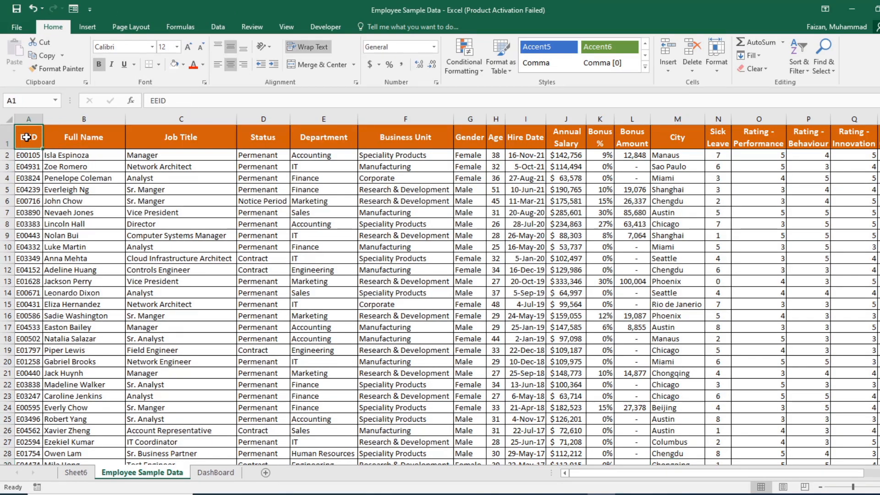
key("ctrl+shift+Right")
key("ctrl+shift+Down")
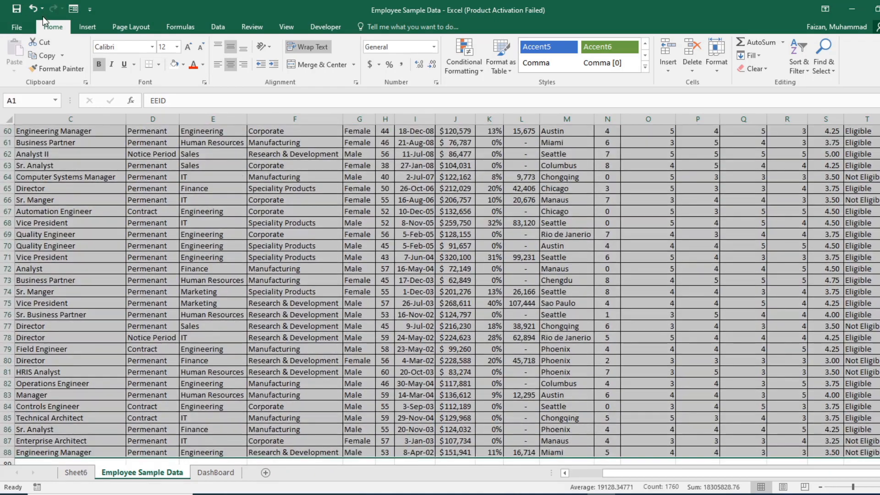
left_click(92, 16)
left_click(77, 27)
left_click(21, 54)
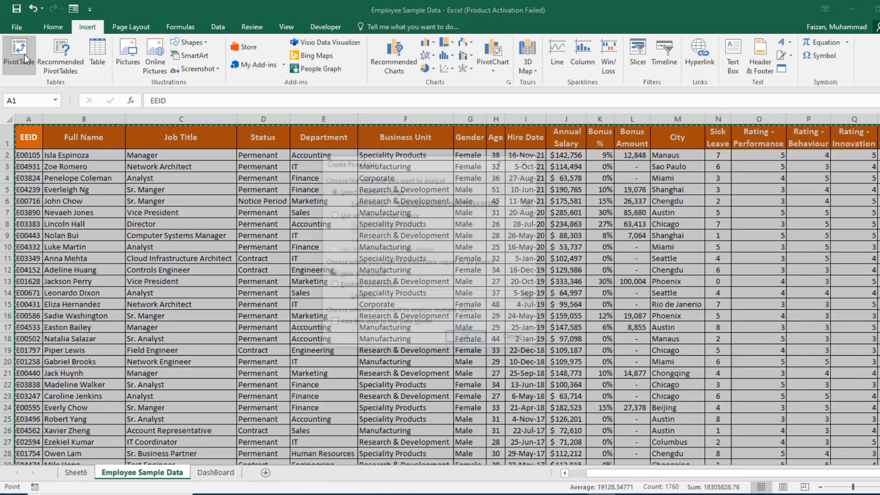
left_click(467, 339)
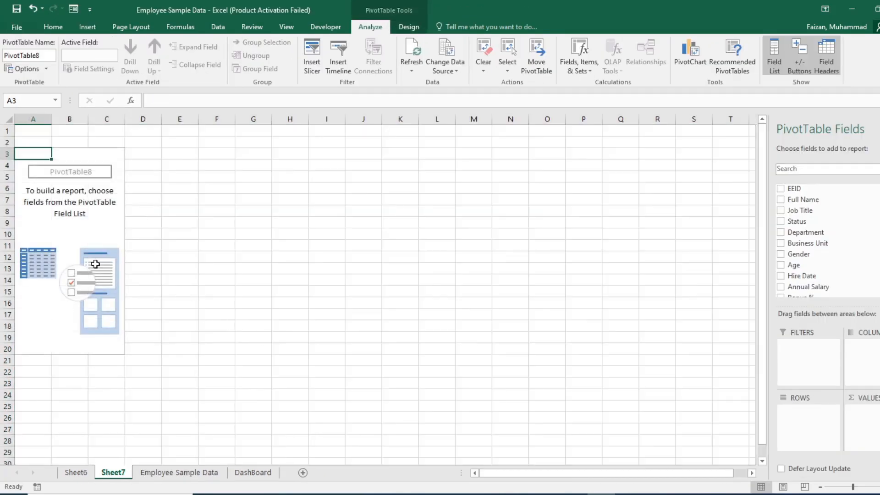
Step: Switch the new PivotTable to the classic layout that enables dragging of fields in the grid
right_click(69, 245)
left_click(109, 293)
left_click(142, 191)
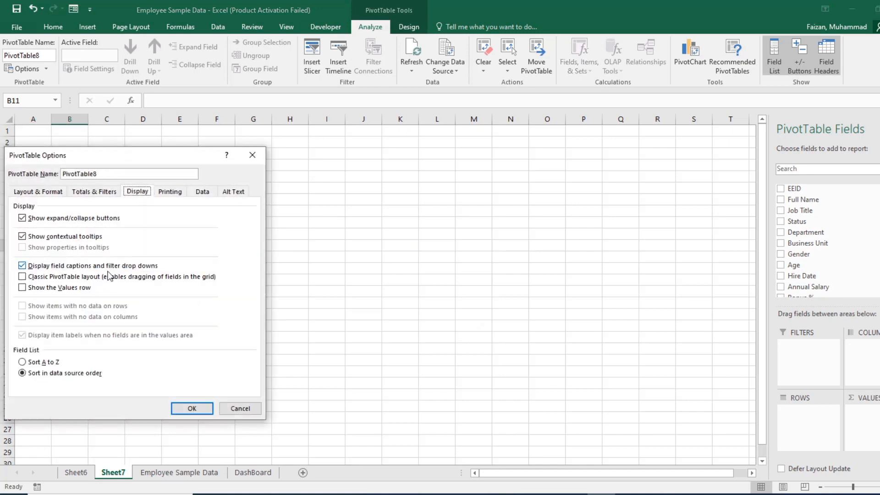
left_click(107, 276)
left_click(192, 408)
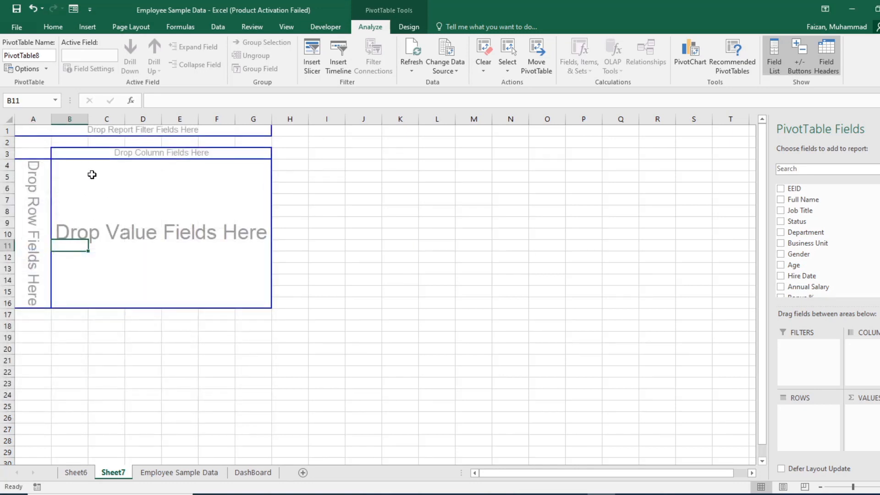
Step: Set up the PivotTable on Sheet7 with Department as rows and the count of EEID as values
left_click(96, 175)
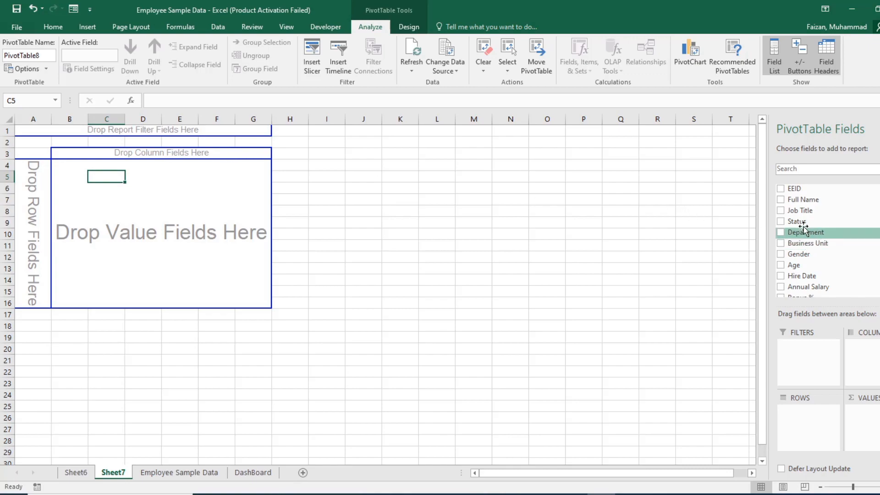
left_click(155, 473)
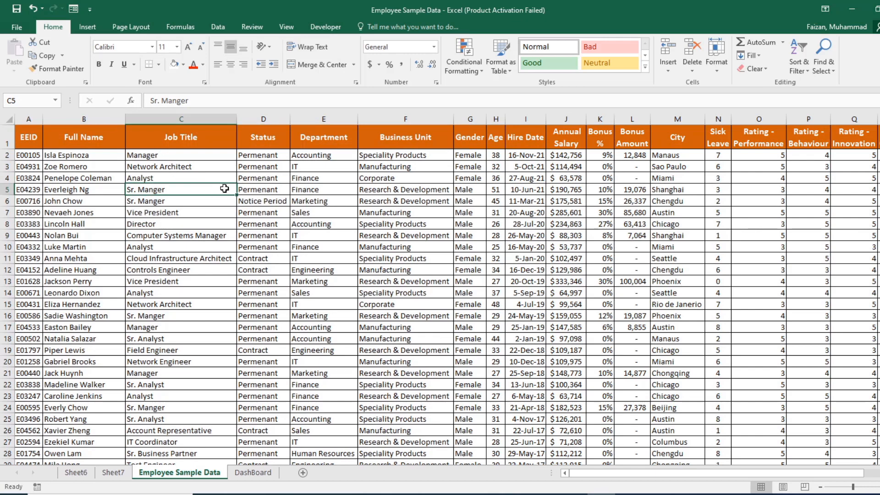
left_click(298, 146)
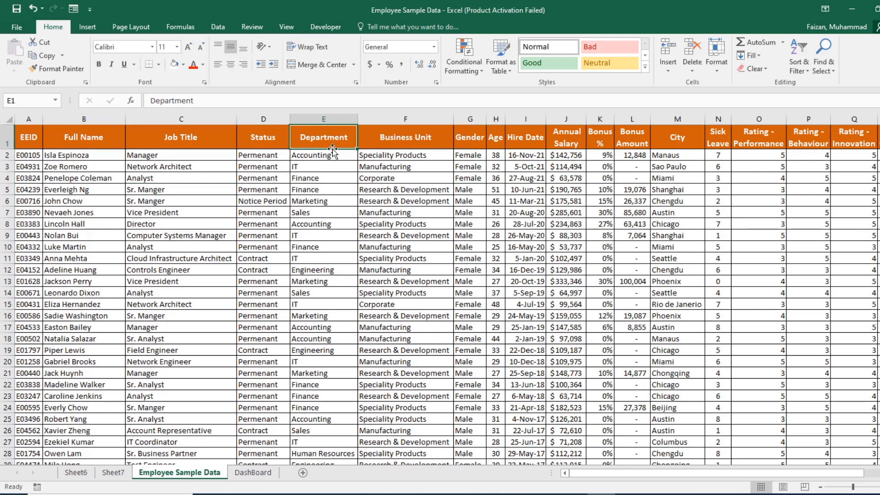
left_click(383, 153)
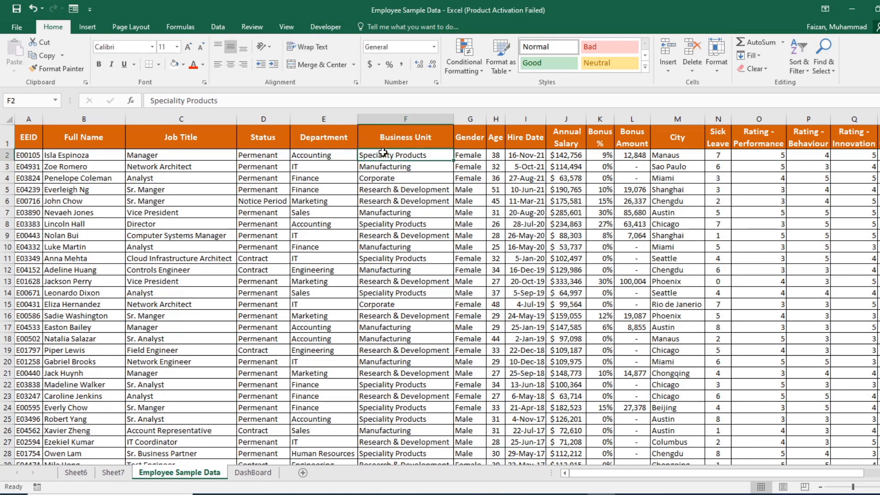
left_click(111, 472)
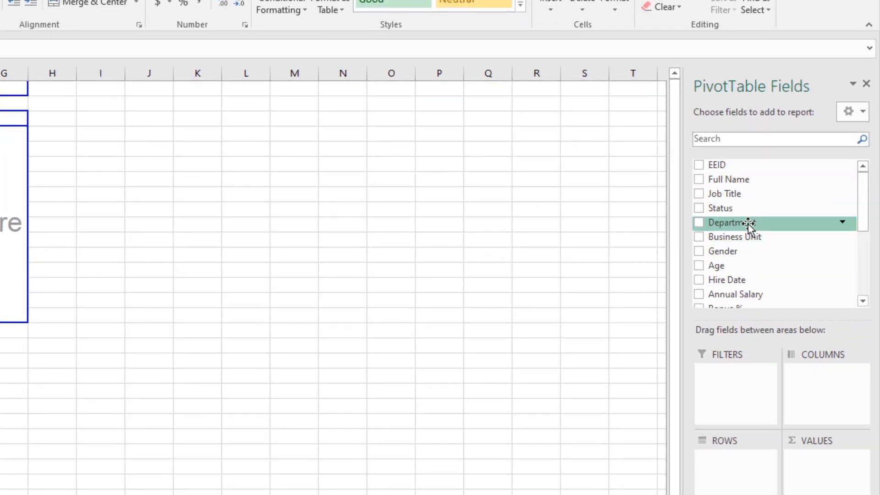
left_click_drag(748, 223, 736, 486)
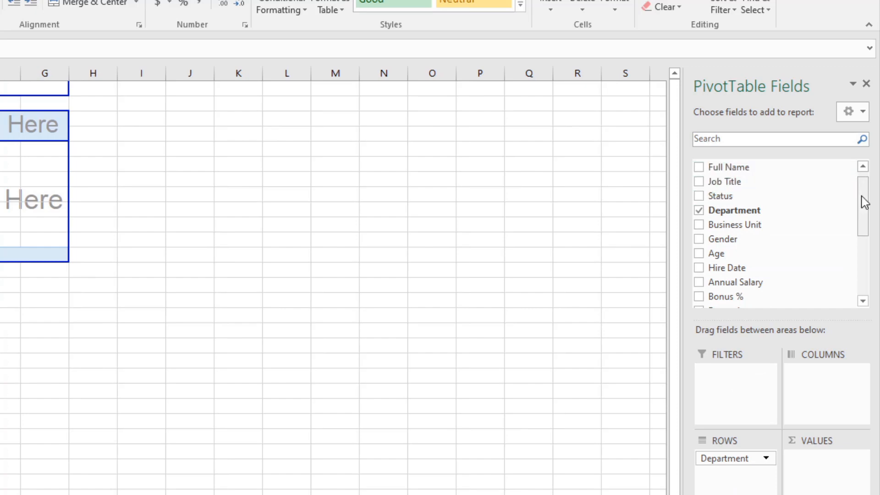
left_click_drag(862, 200, 862, 187)
left_click_drag(751, 167, 820, 470)
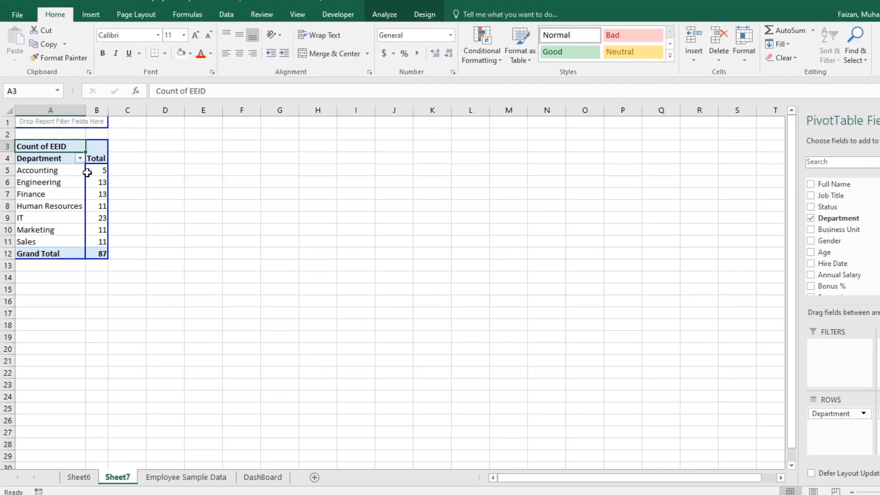
Step: Sort the PivotTable's department counts from largest to smallest
right_click(96, 170)
mouse_move(193, 237)
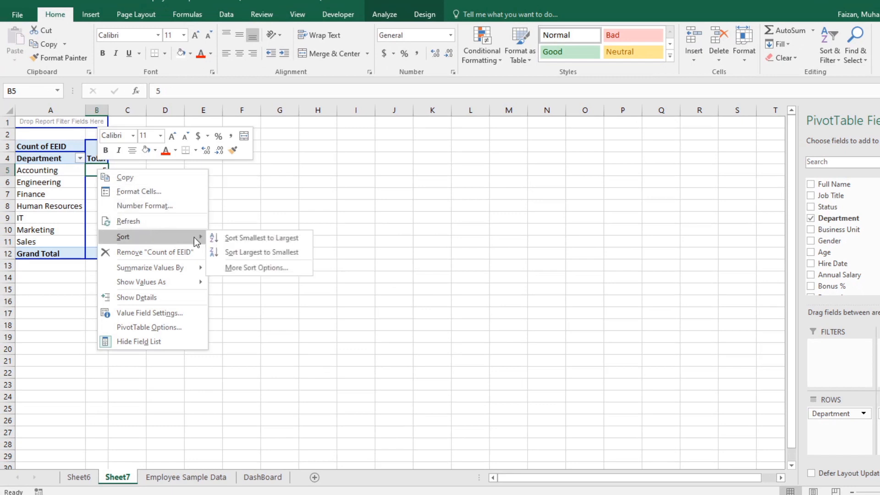
left_click(239, 251)
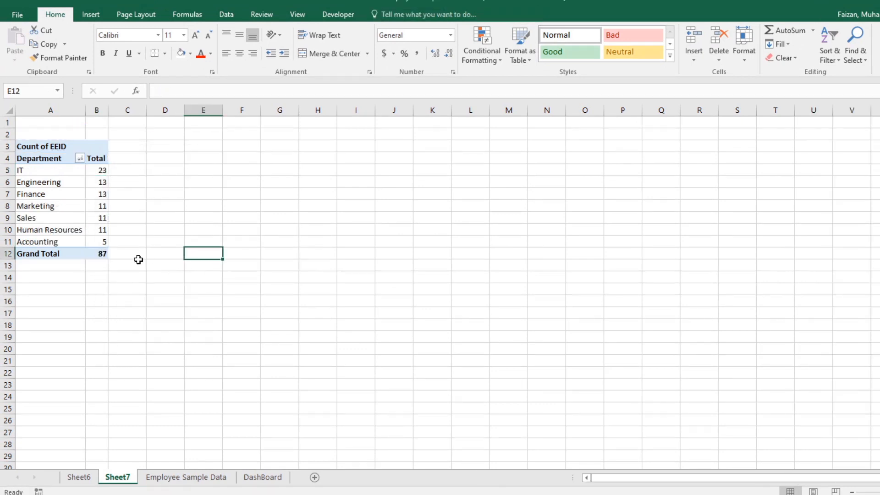
left_click(90, 197)
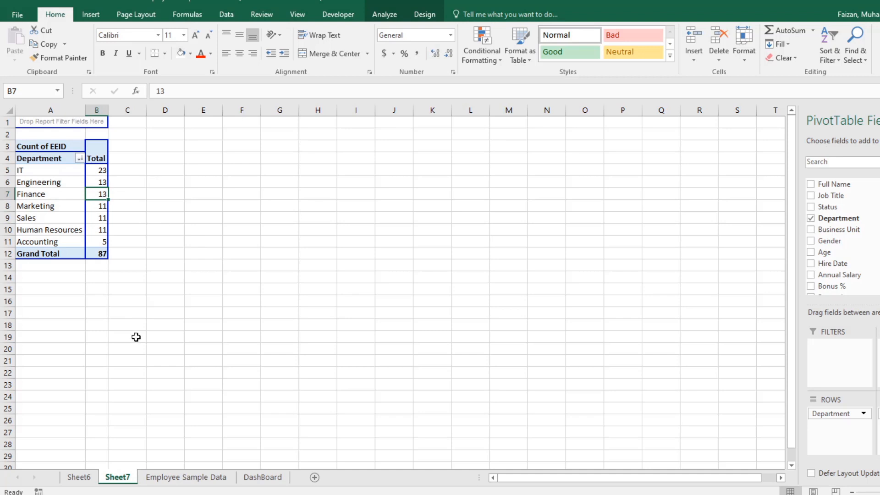
Step: Try to insert a Treemap chart directly from the department PivotTable
left_click(59, 198)
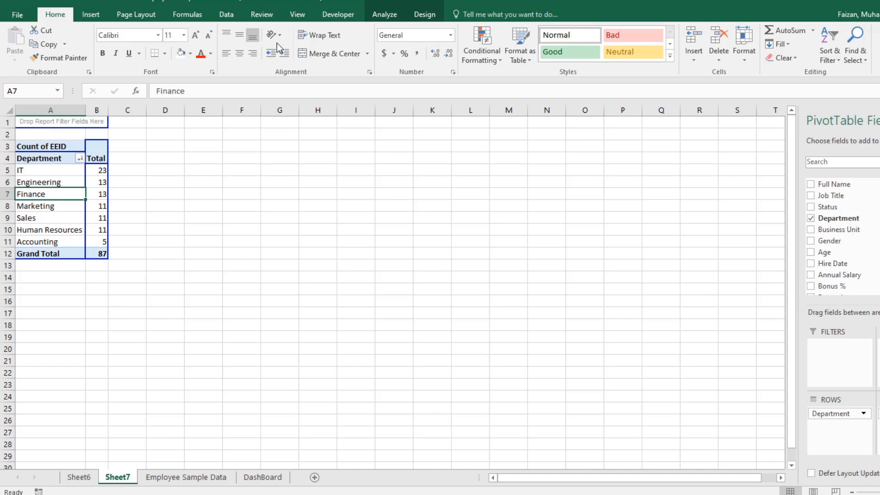
left_click(90, 15)
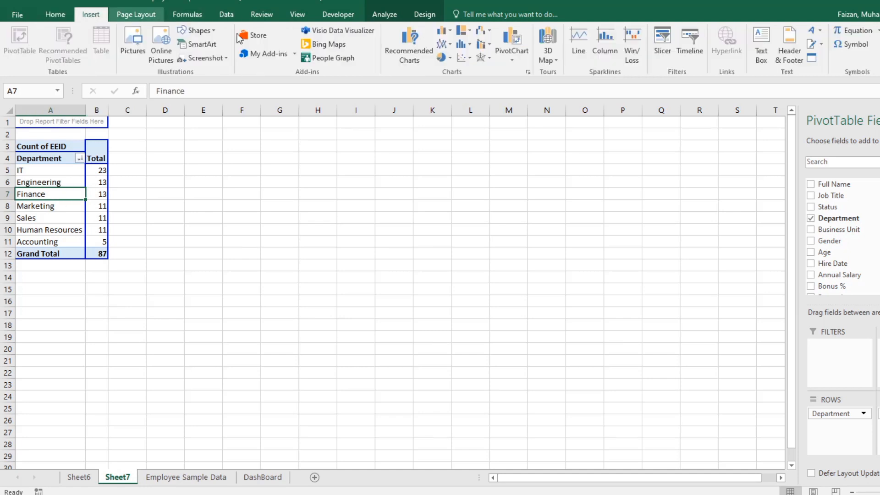
left_click(489, 45)
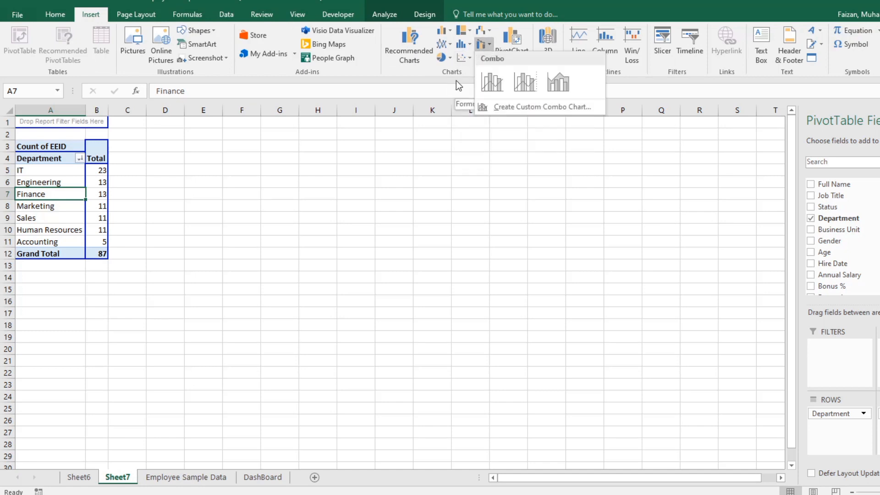
left_click(449, 46)
left_click(449, 46)
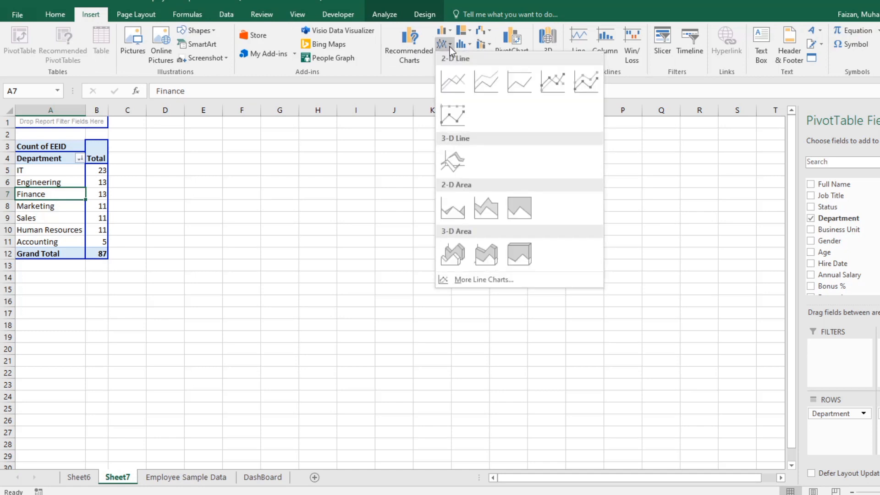
left_click(447, 58)
left_click(447, 59)
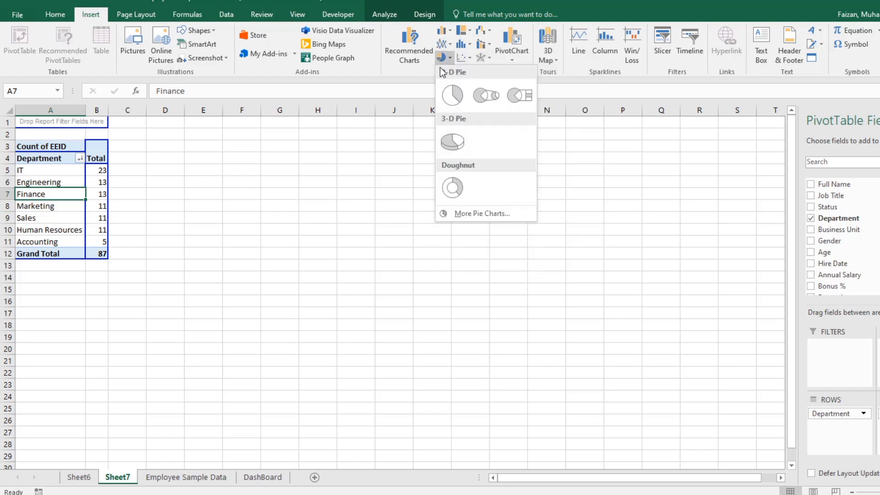
left_click(408, 147)
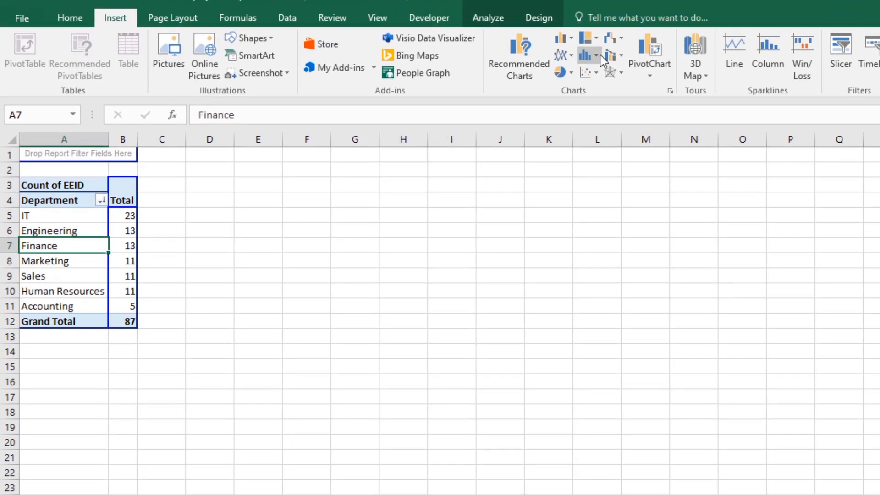
left_click(589, 38)
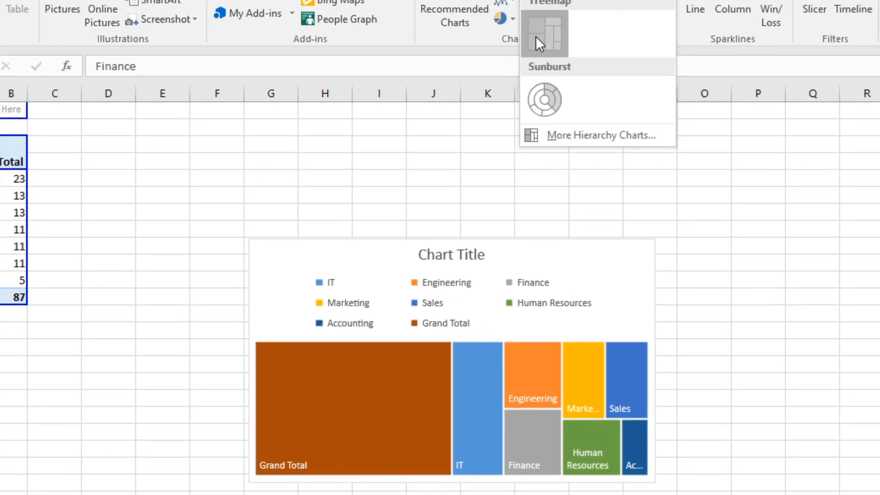
left_click(594, 87)
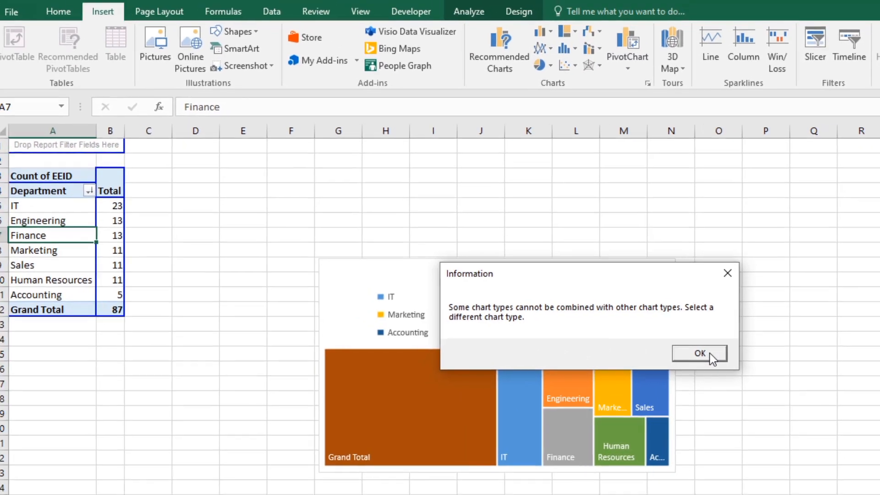
left_click(702, 354)
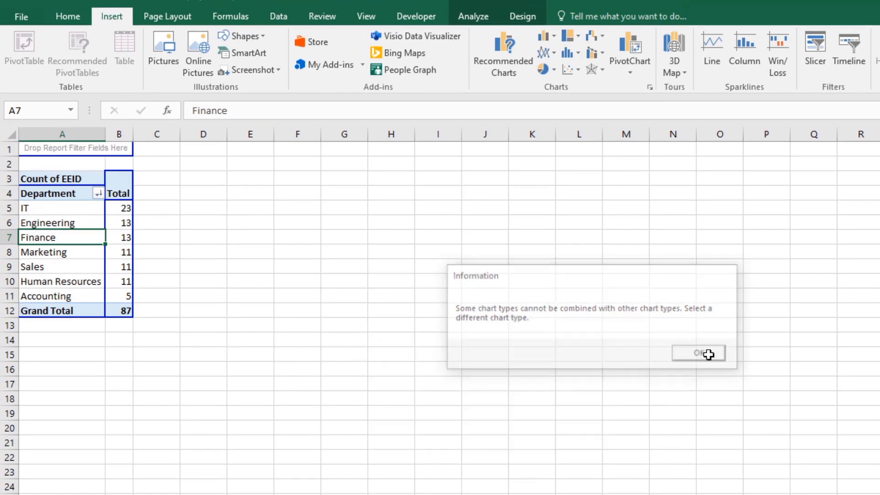
Step: Copy the whole department PivotTable, paste it as values at G4, and auto-fit columns G and H
left_click(174, 282)
left_click(29, 208)
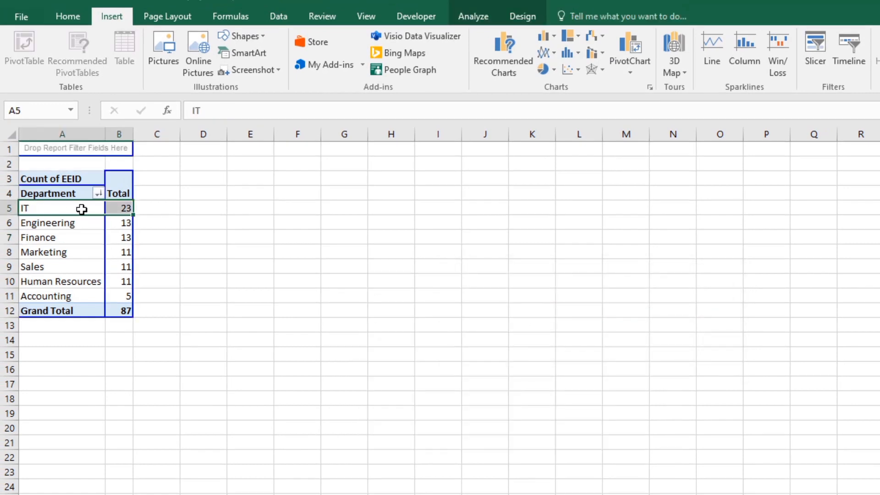
left_click(49, 195)
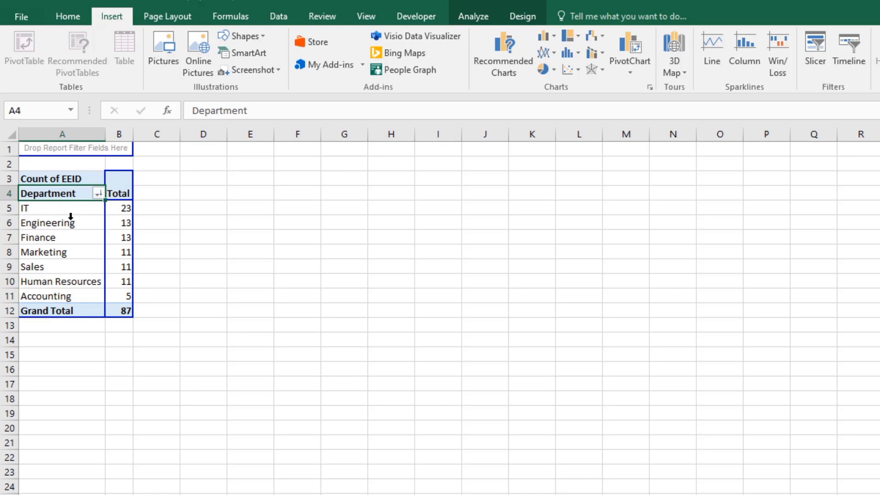
left_click_drag(72, 220, 251, 255)
left_click(23, 181)
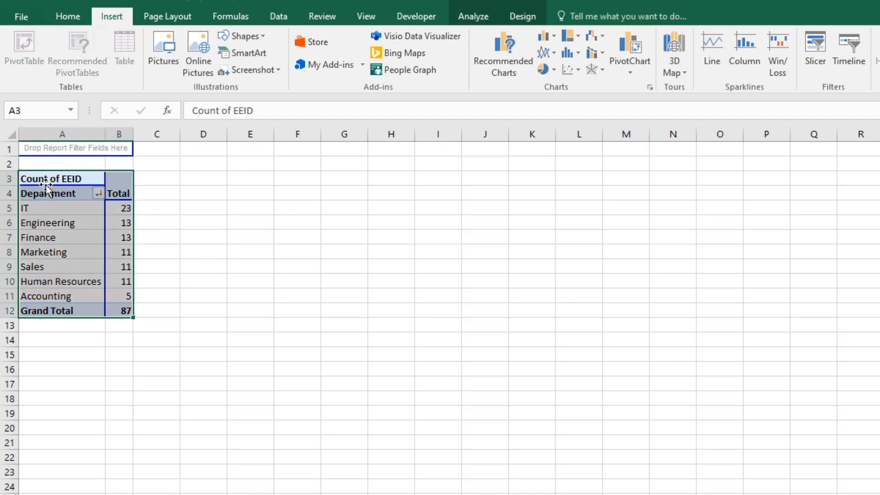
right_click(48, 186)
left_click(77, 194)
right_click(325, 190)
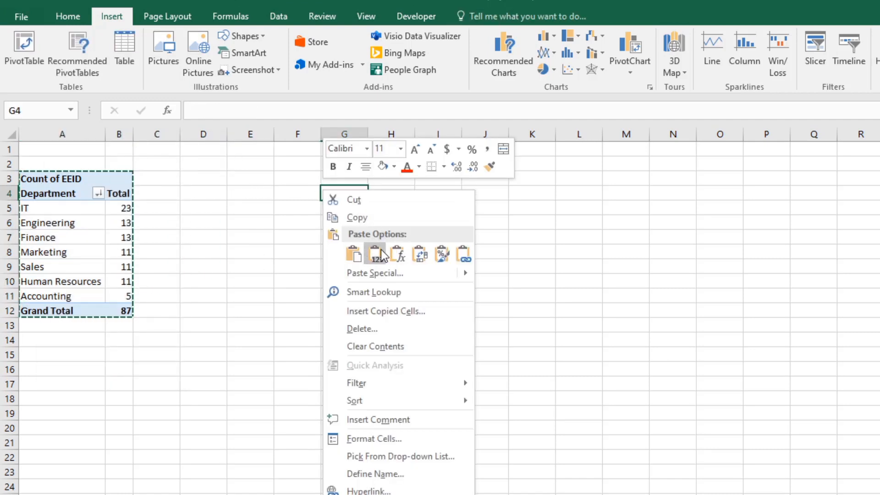
left_click(375, 253)
double_click(365, 132)
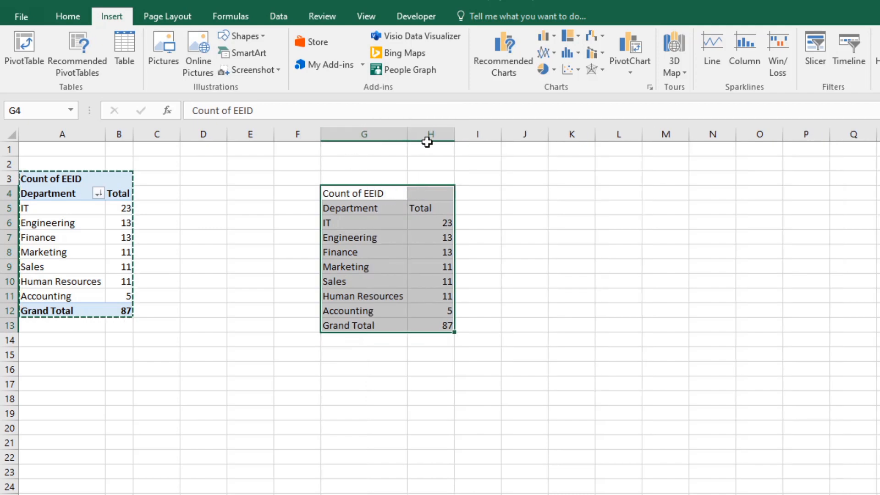
double_click(451, 134)
Step: Paste the PivotTable's formatting onto the values copy starting at G4
right_click(377, 192)
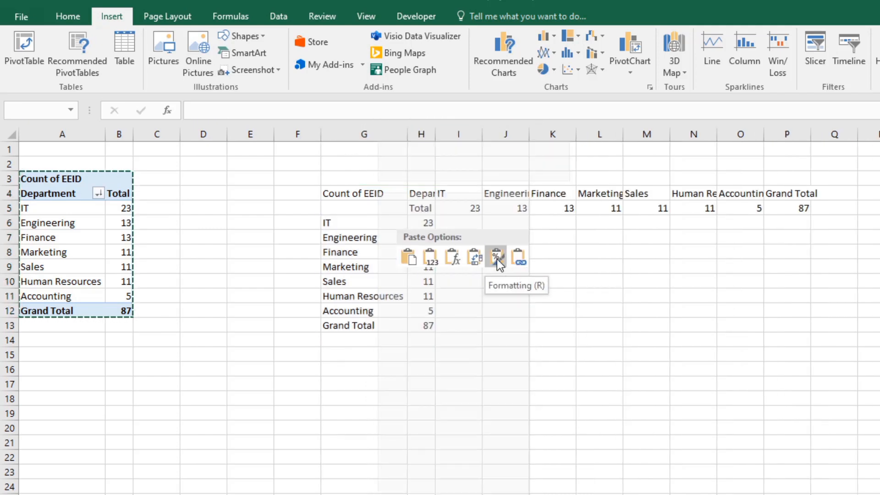
left_click(497, 259)
left_click(458, 295)
Step: Enter =VLOOKUP(G6,$A$5:$B$11,2,0) in H6 to look up the IT count from the PivotTable
left_click(420, 233)
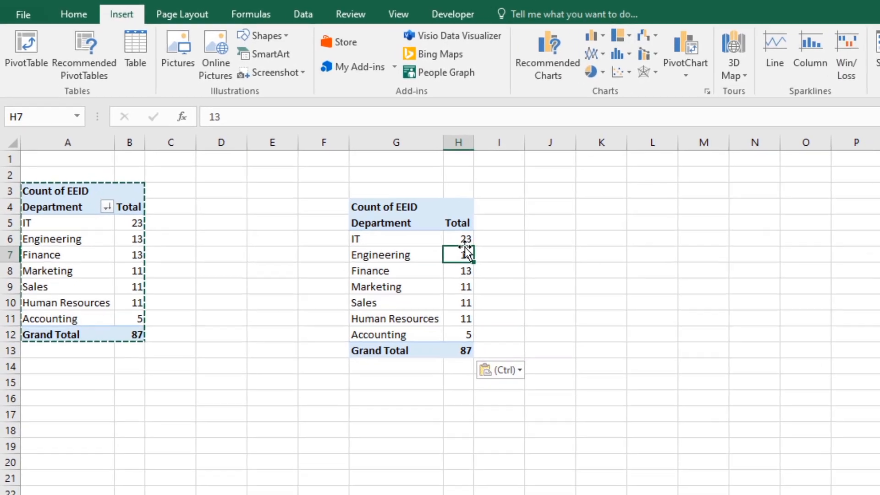
left_click(424, 223)
type("=")
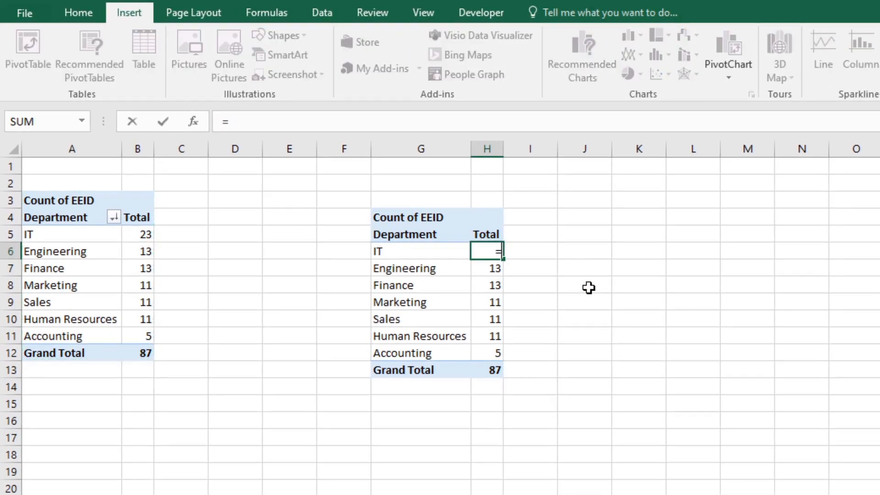
type("Vlookup(")
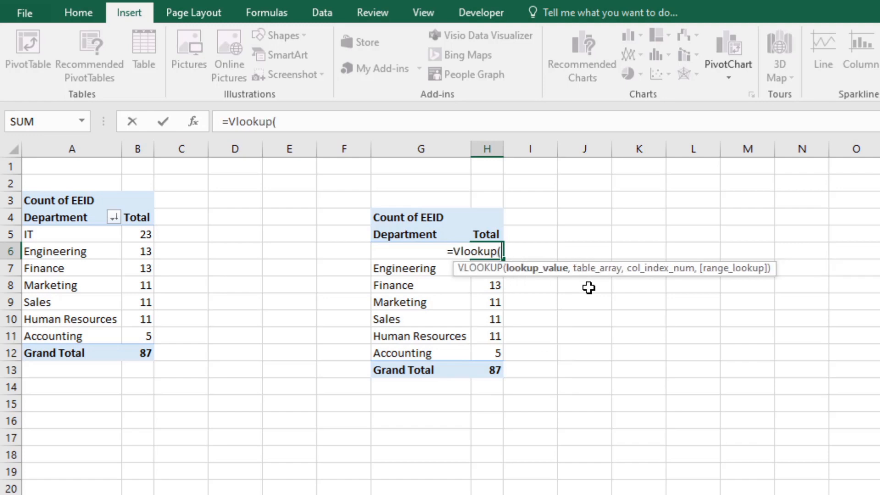
key("Left")
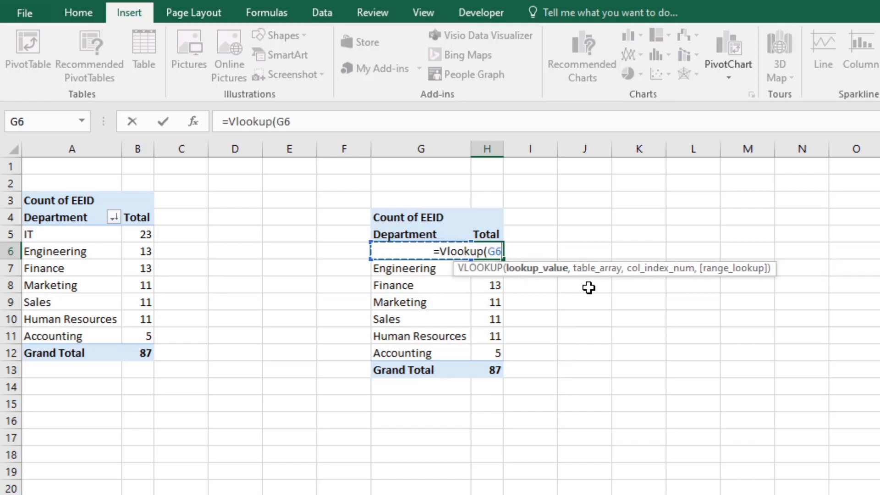
type(",")
key("Left")
key("Left")
key("Left")
key("Left")
key("Left")
key("Left")
key("Left")
key("Up")
key("shift+Right")
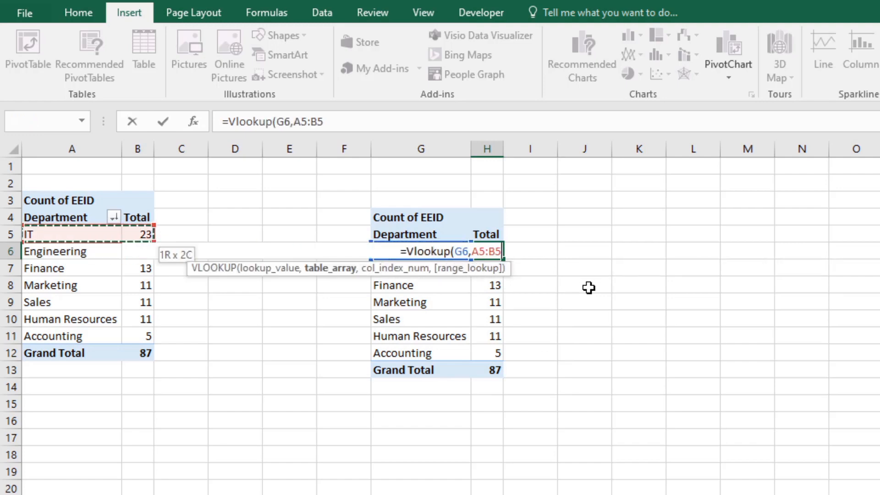
key("shift+Down")
key("shift+Down")
key("shift+Down")
key("shift+Down")
key("shift+Down")
key("shift+Down")
key("shift+Down")
key("shift+Up")
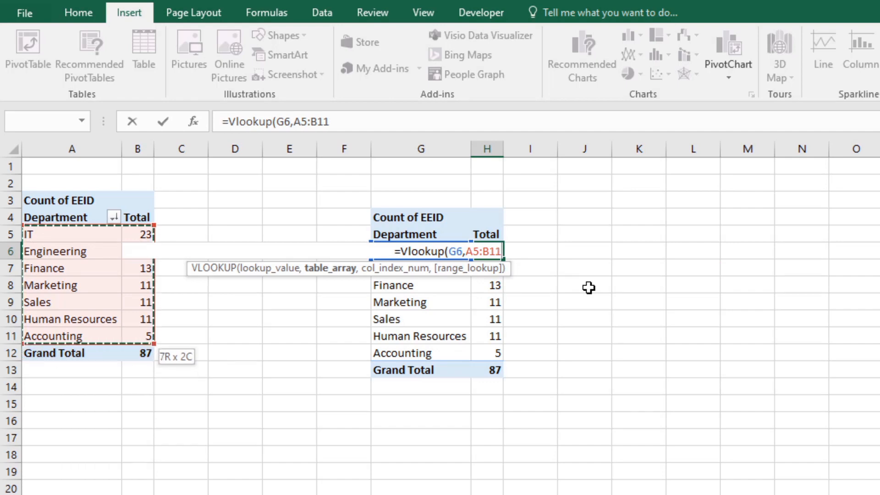
key("F4")
type(",")
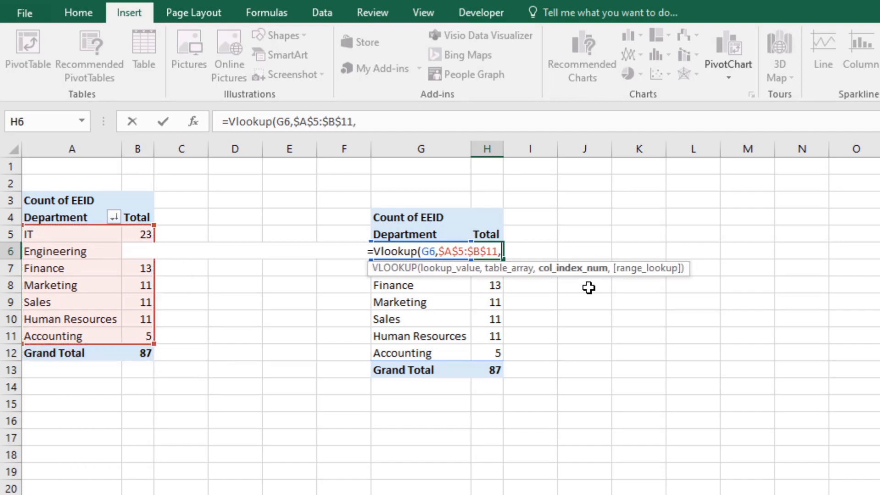
type("2,0")
key("Return")
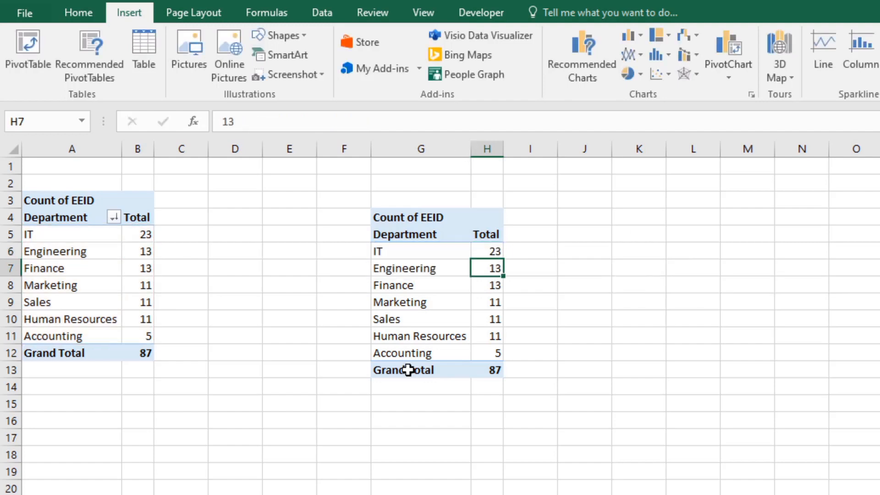
Step: Clear the contents and formatting of the copied table's Grand Total row, G13:I13
left_click_drag(431, 372, 530, 370)
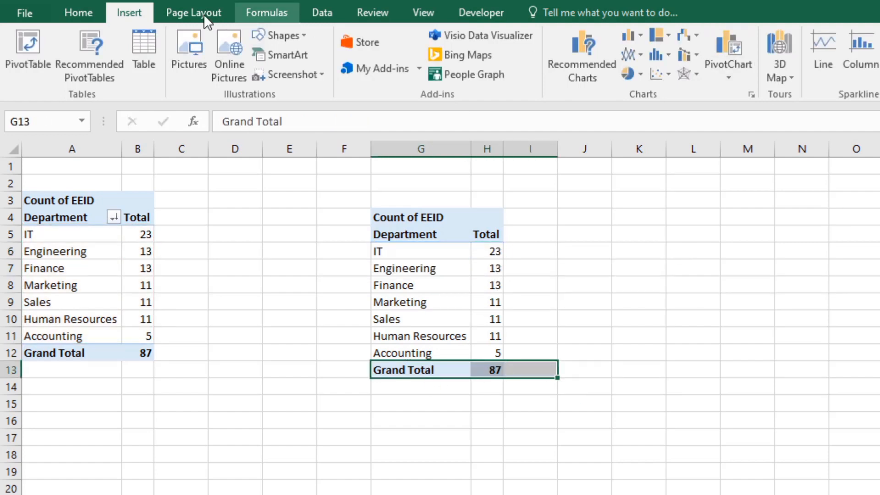
left_click(82, 12)
key("Delete")
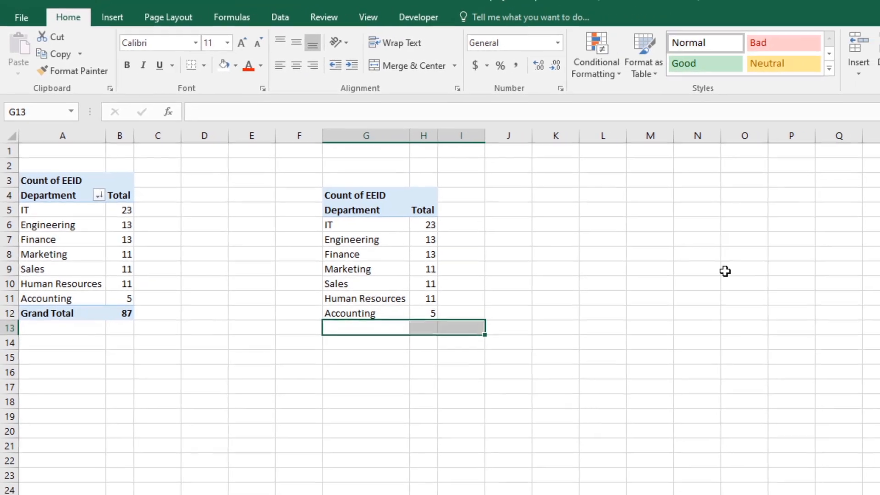
Step: Fill the VLOOKUP formula in H6 down to H12 for the remaining departments
left_click(847, 301)
left_click(427, 227)
double_click(437, 230)
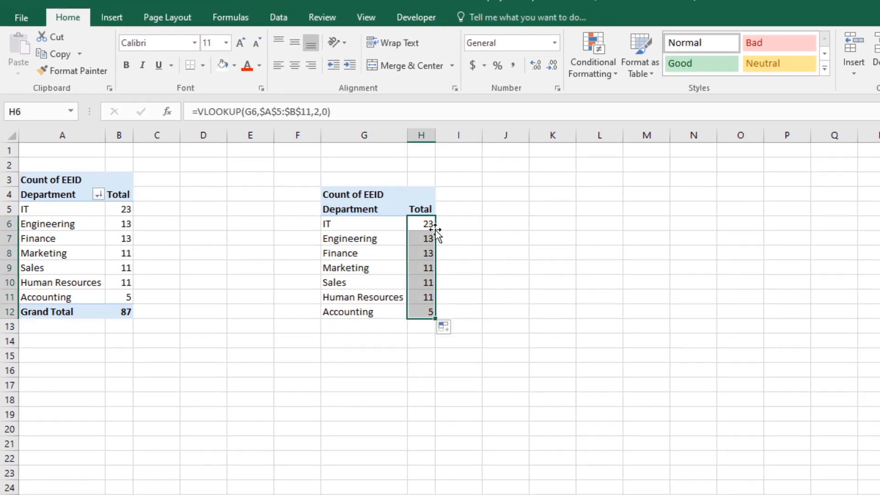
Step: Insert a treemap chart from the department table G5:H12 and move it slightly below the table's upper rows
left_click_drag(365, 228, 428, 312)
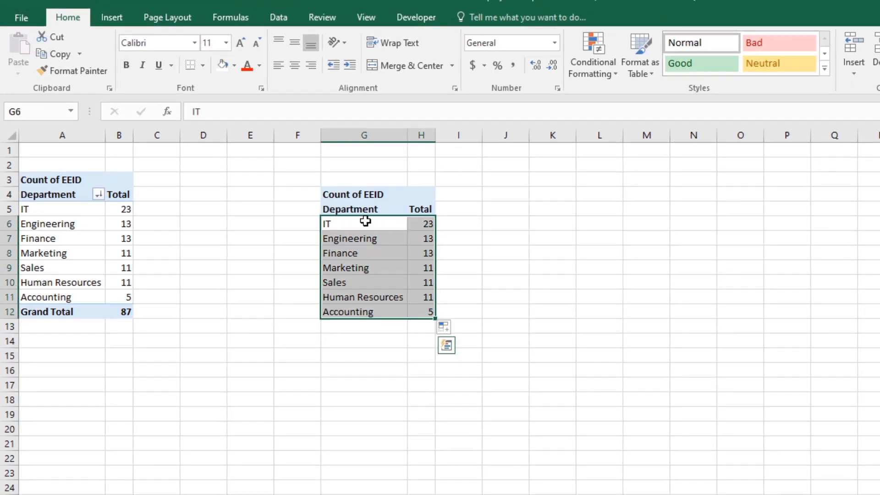
left_click_drag(359, 210, 426, 310)
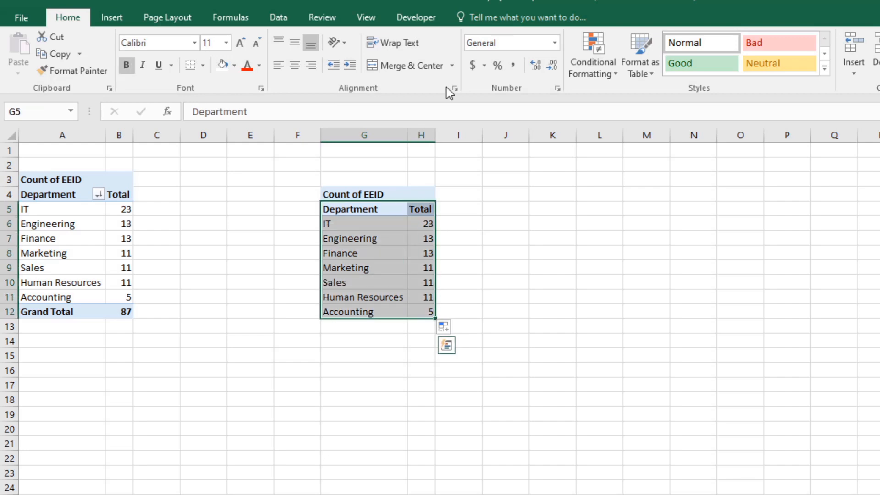
left_click(112, 16)
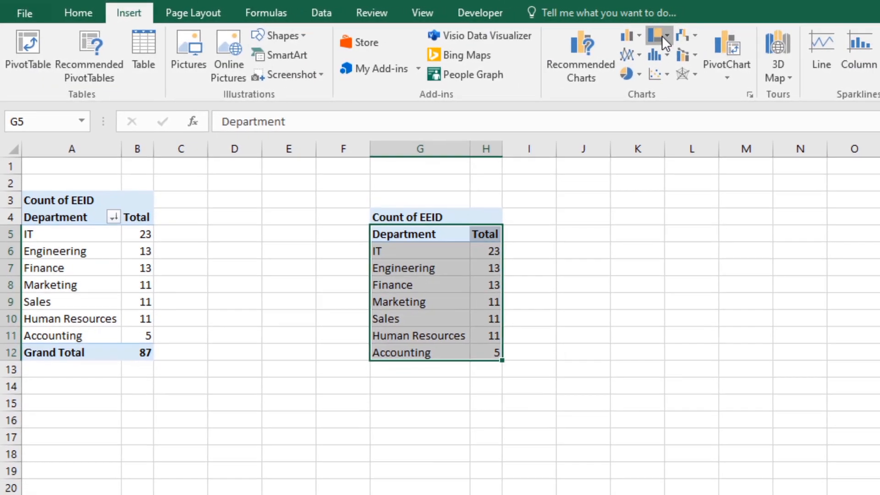
left_click(662, 35)
left_click(674, 87)
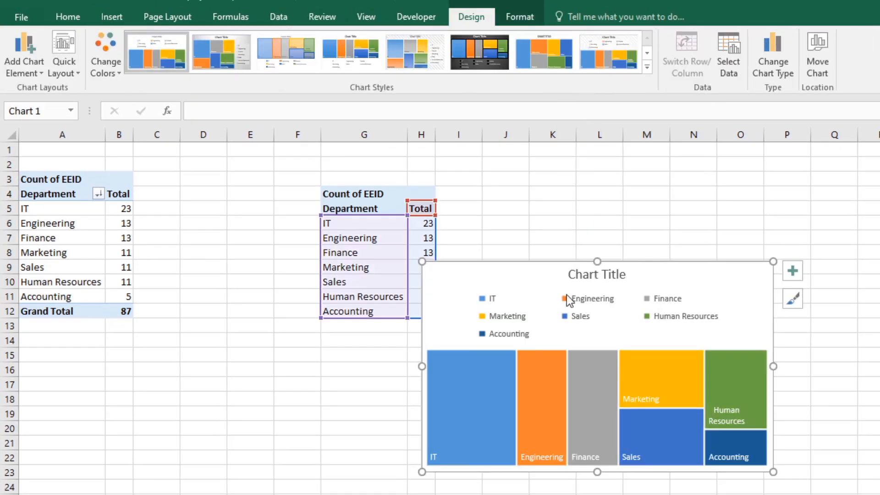
left_click_drag(561, 278, 520, 310)
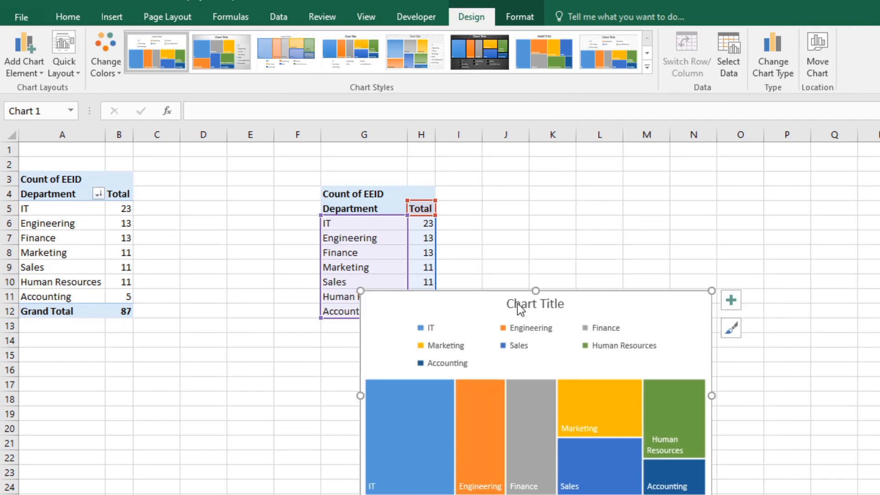
Step: Copy the treemap chart and paste it onto the DashBoard sheet at K1
right_click(489, 307)
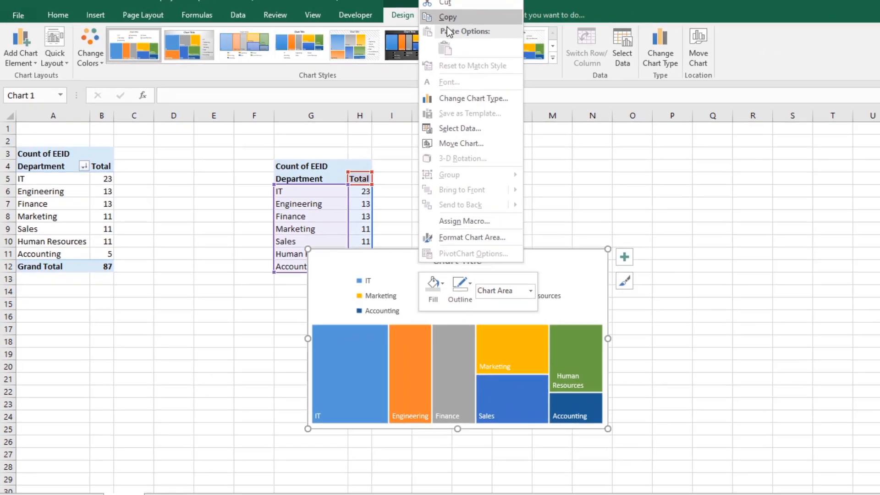
left_click(531, 20)
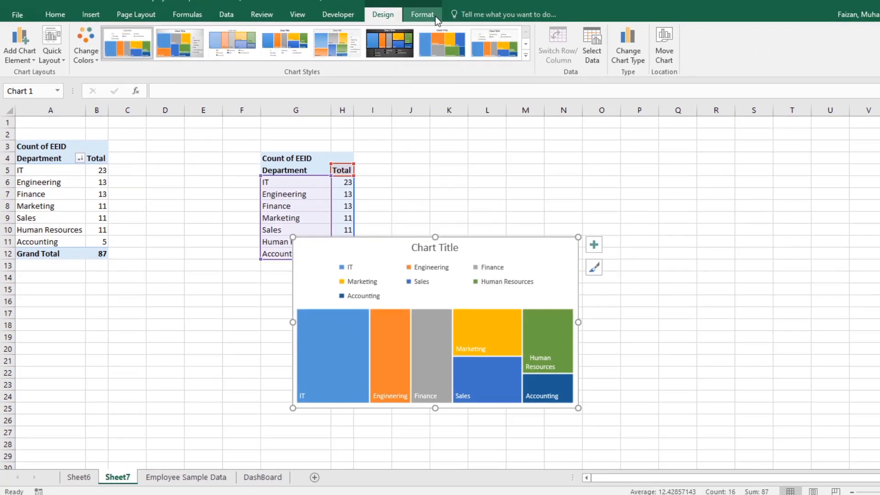
left_click(250, 479)
right_click(428, 123)
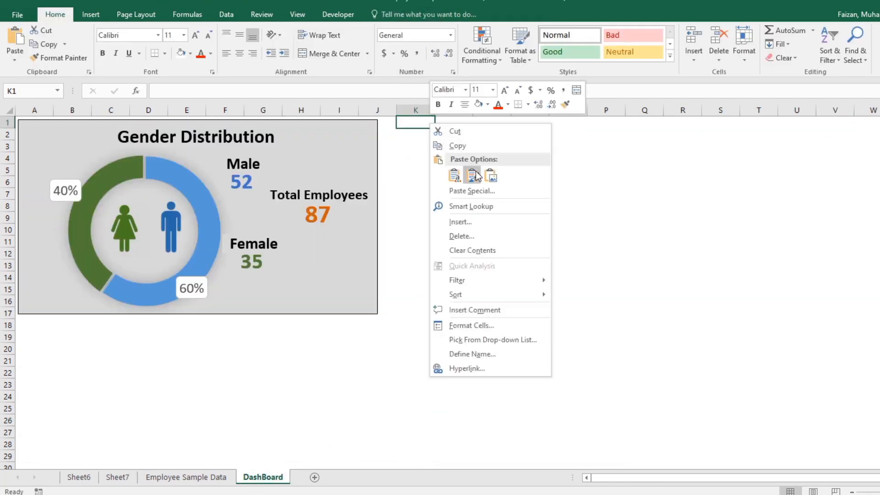
left_click(453, 174)
left_click(454, 176)
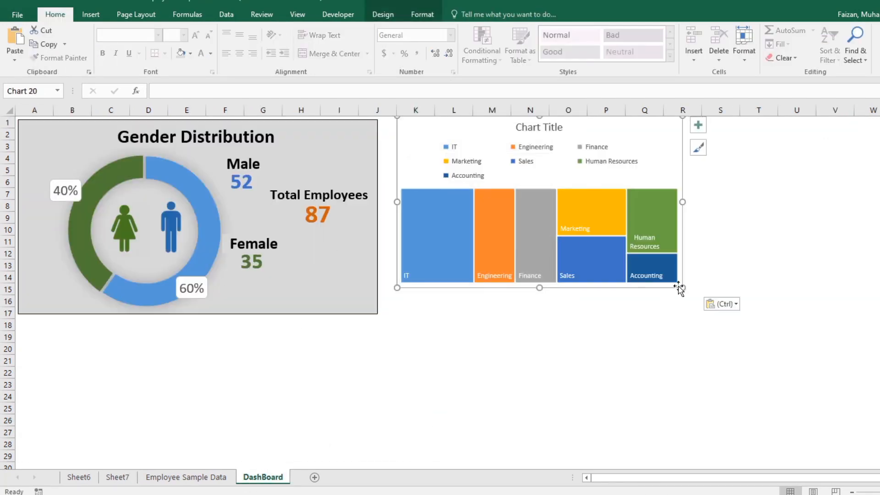
Step: Enlarge the pasted treemap down to row 17 and fill its chart area with light gray
left_click_drag(681, 289, 709, 315)
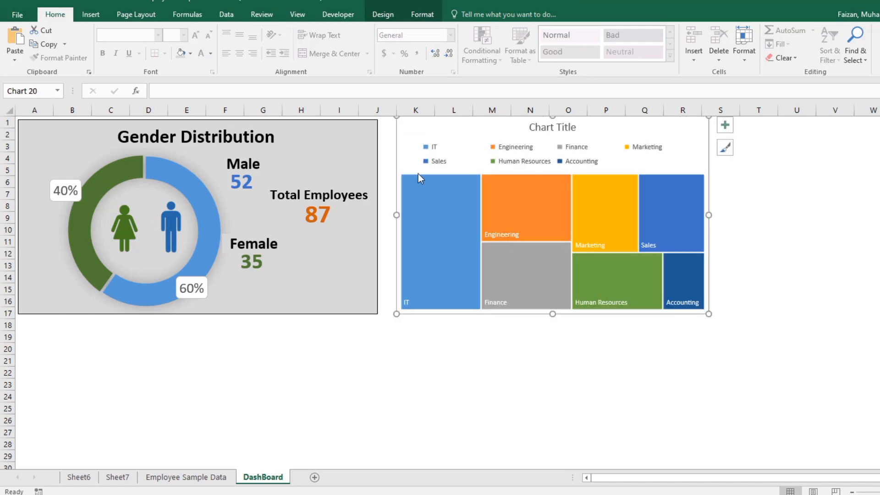
left_click(183, 53)
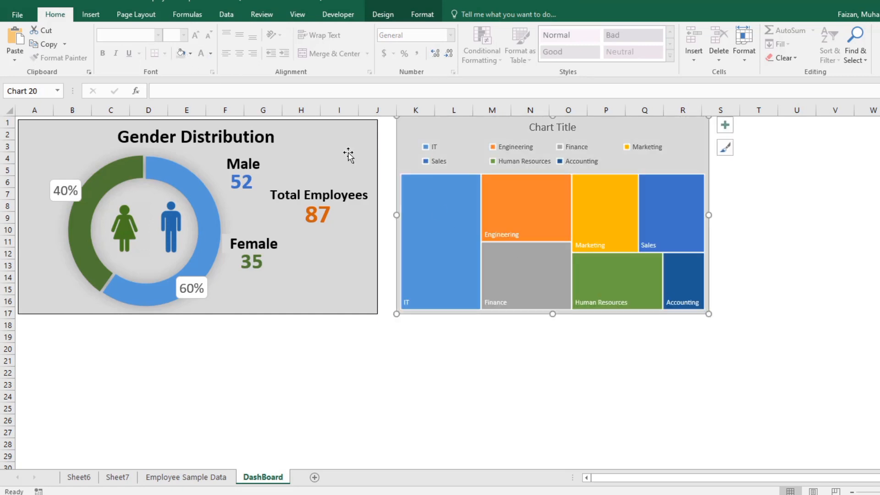
left_click(797, 288)
Step: Move the treemap closer to the Gender Distribution panel and give its chart area a black outline
left_click_drag(401, 133, 392, 136)
left_click(422, 14)
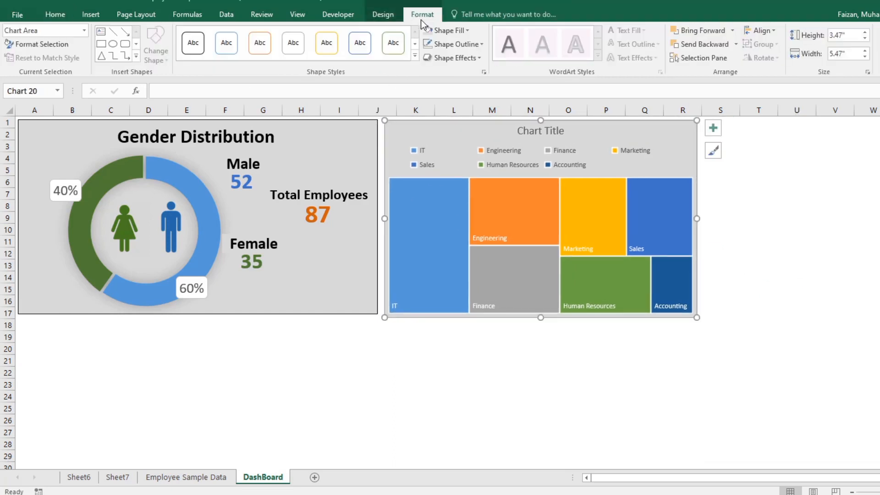
left_click(480, 44)
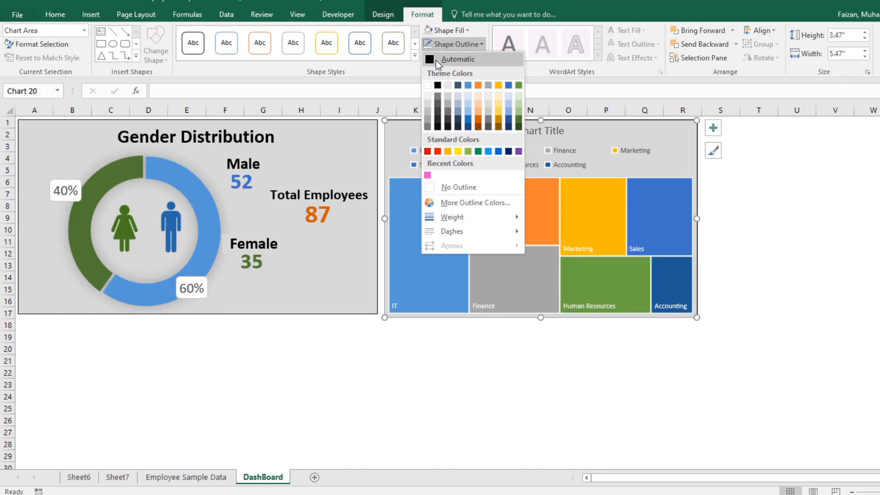
left_click(756, 217)
Step: Align the treemap against the Gender Distribution panel and reduce its height to about 3.42" to match
left_click_drag(406, 136, 405, 135)
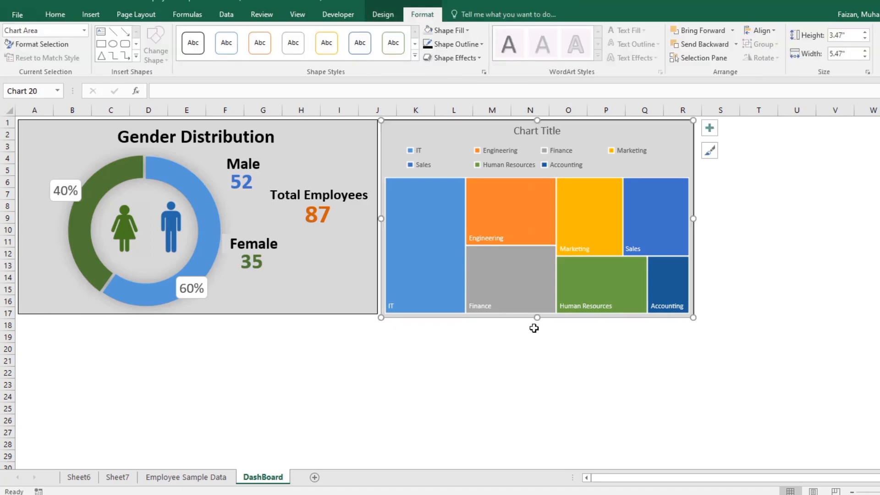
left_click_drag(537, 317, 537, 312)
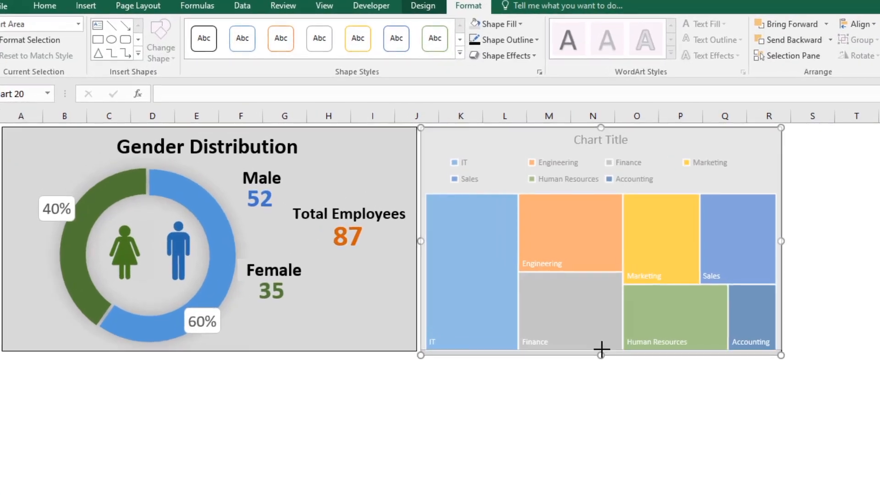
left_click_drag(601, 349, 601, 352)
left_click(797, 135)
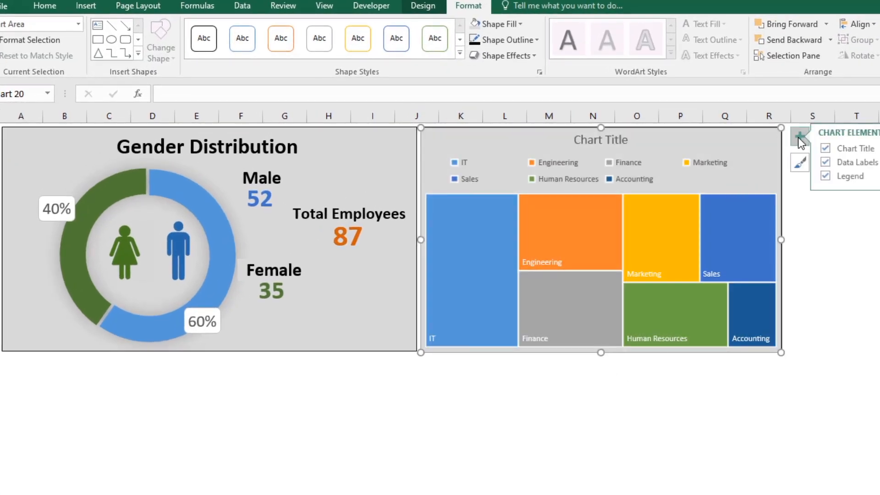
left_click(832, 163)
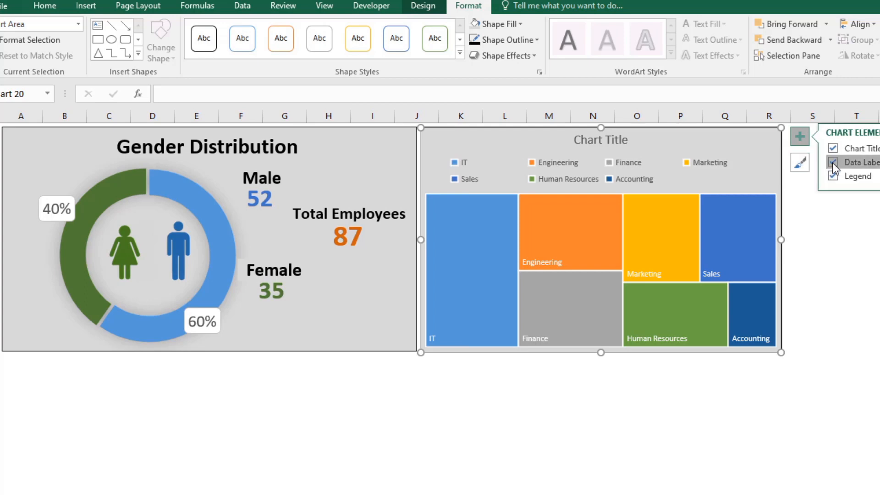
key("ctrl+z")
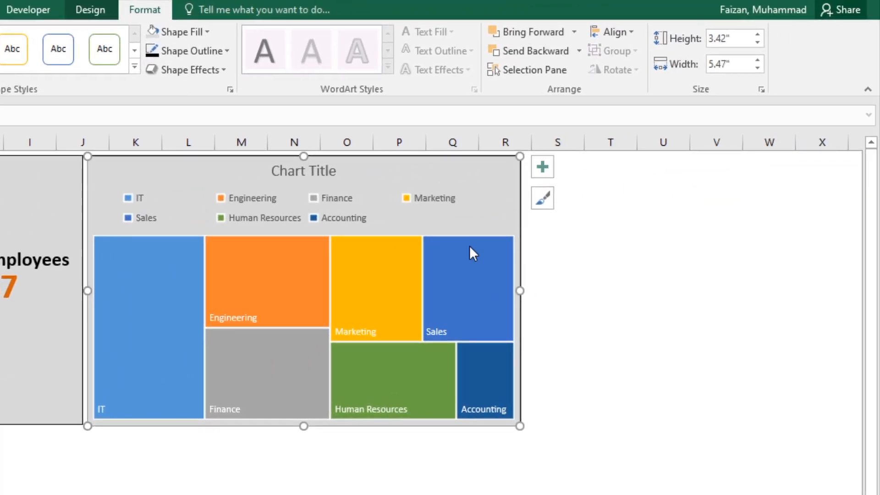
Step: Show the value alongside the category name in the treemap's Sales data label only
left_click(429, 329)
double_click(429, 329)
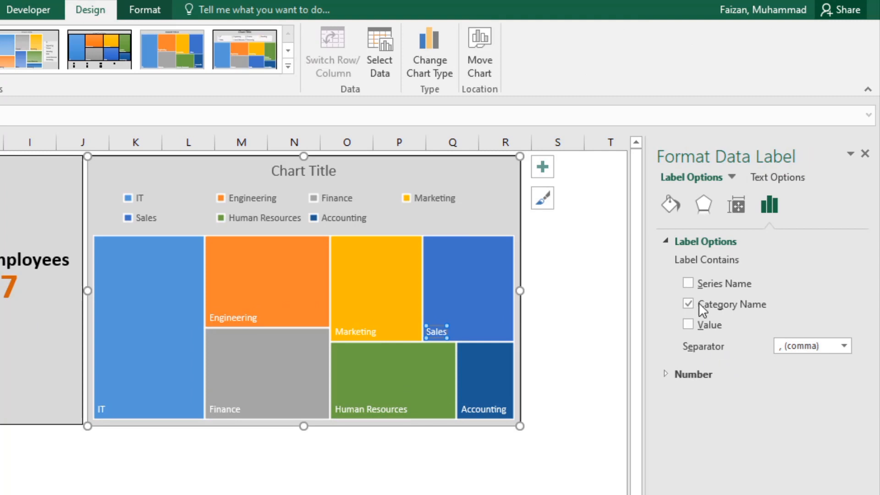
left_click(689, 324)
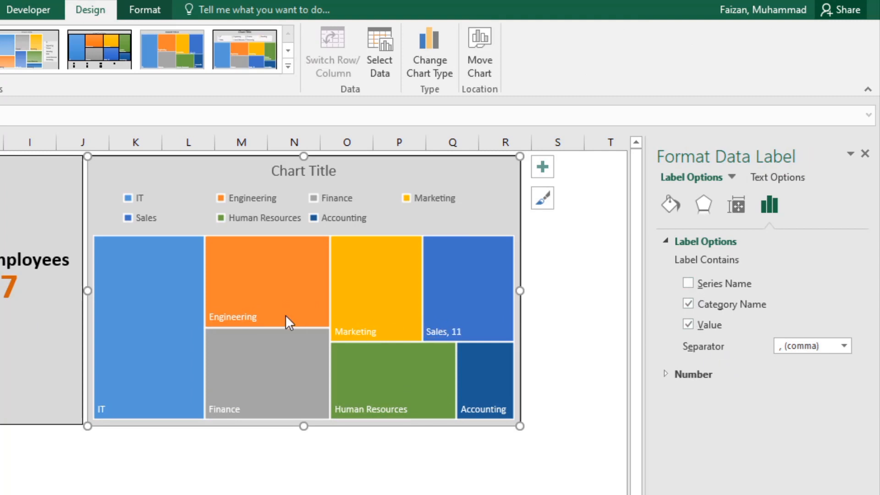
left_click(597, 383)
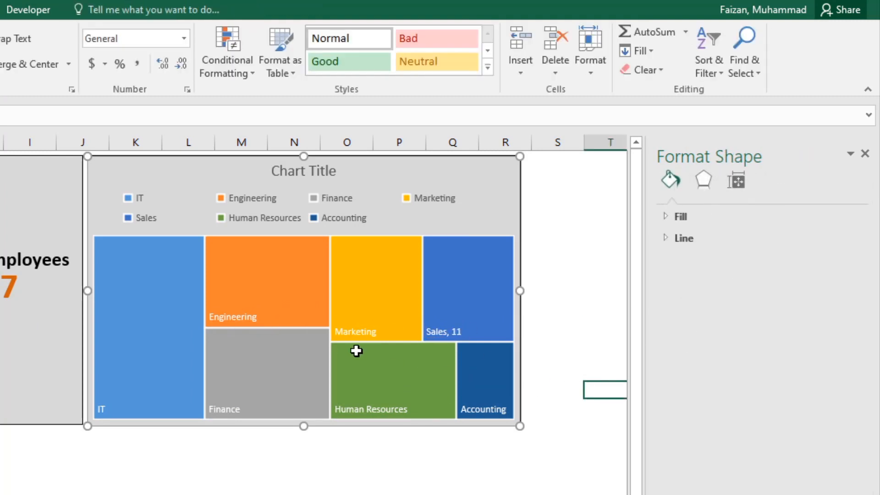
Step: Select all of the treemap's data labels and add the value after the category name on the other departments
left_click(231, 315)
left_click(451, 334)
left_click(510, 473)
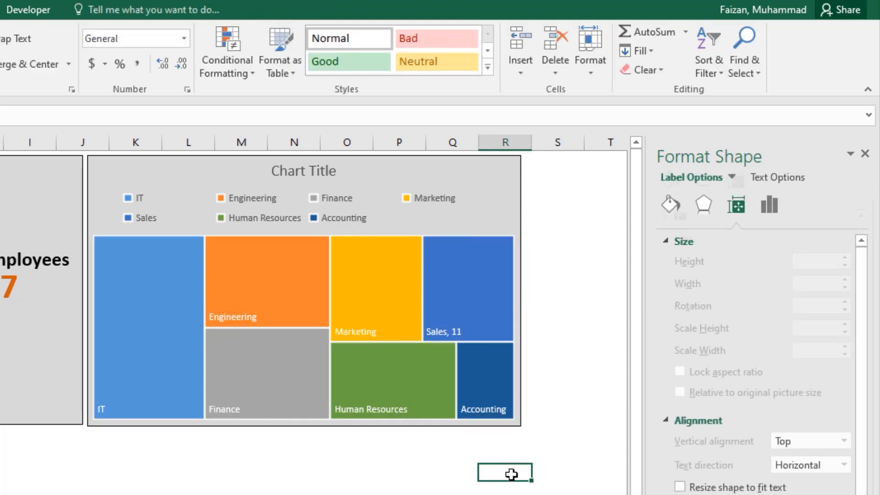
left_click(438, 326)
left_click(688, 325)
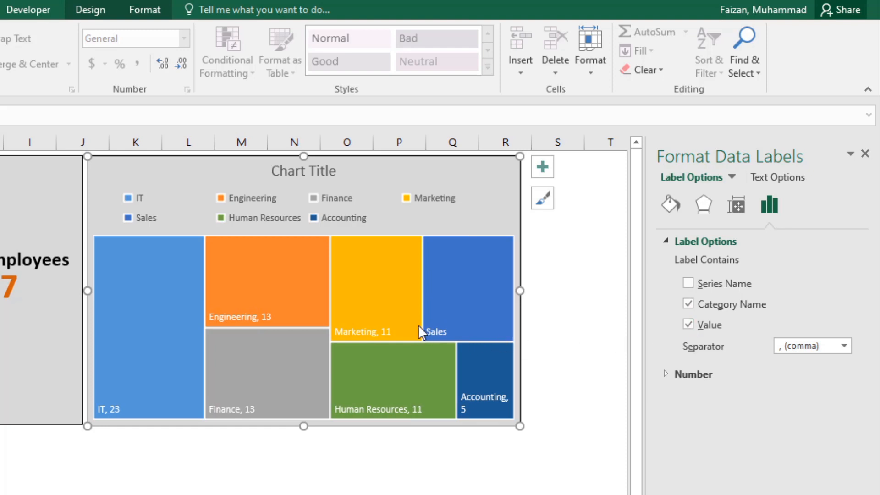
Step: Turn on the value in the Sales data label so it matches the other department labels
left_click(444, 333)
left_click(435, 330)
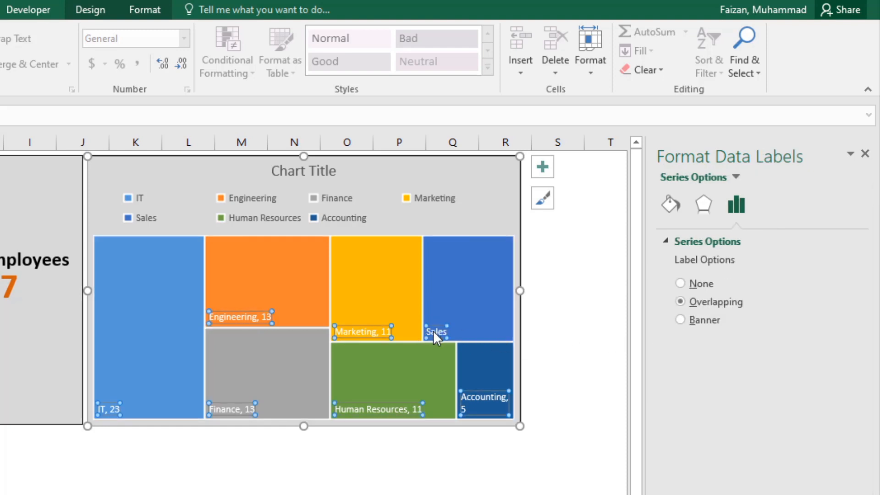
left_click(764, 203)
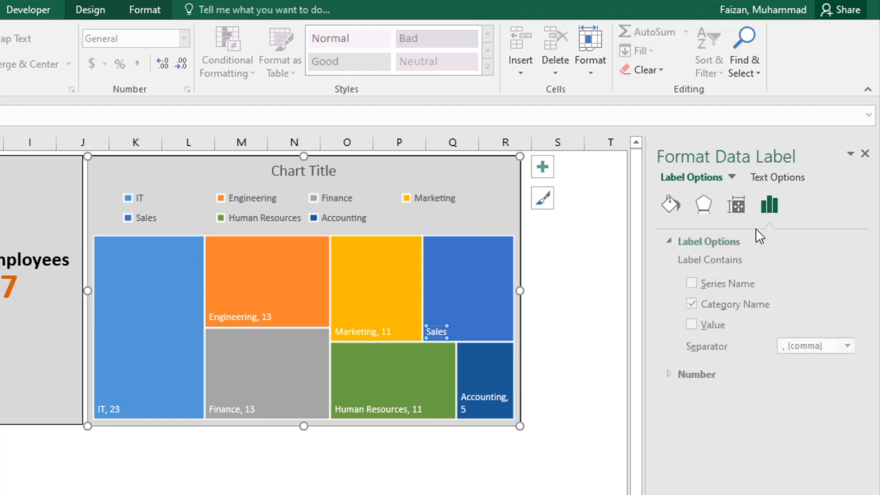
left_click(594, 371)
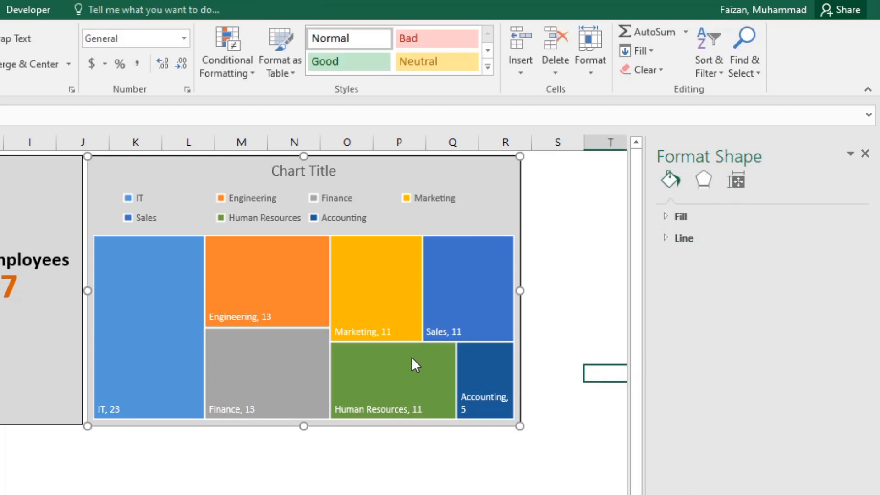
Step: Recolor the treemap's Marketing tile with a darker gold fill
left_click(373, 255)
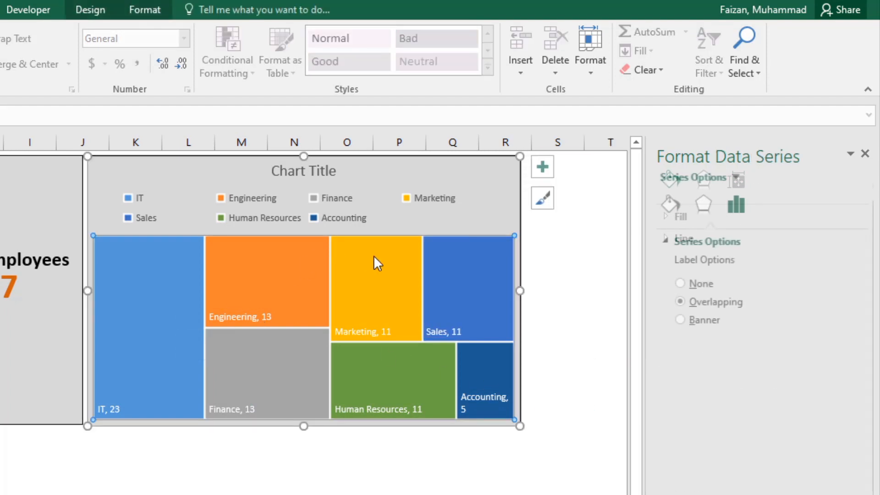
left_click(373, 254)
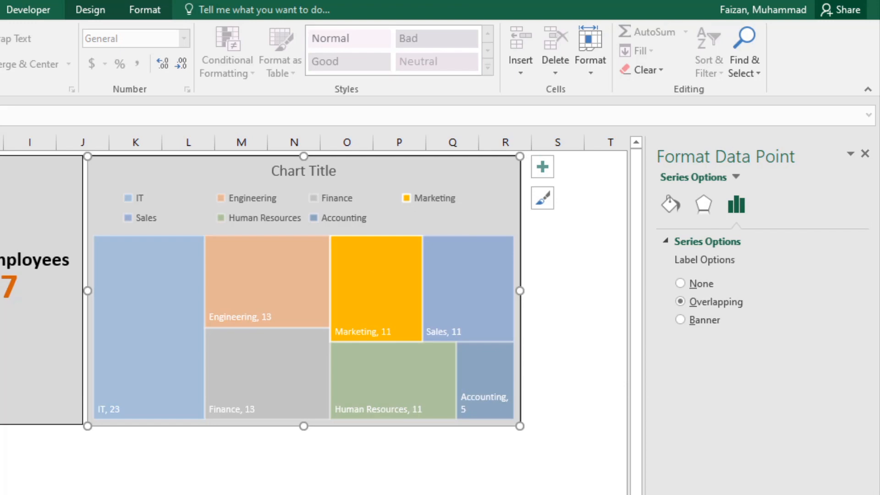
left_click(0, 142)
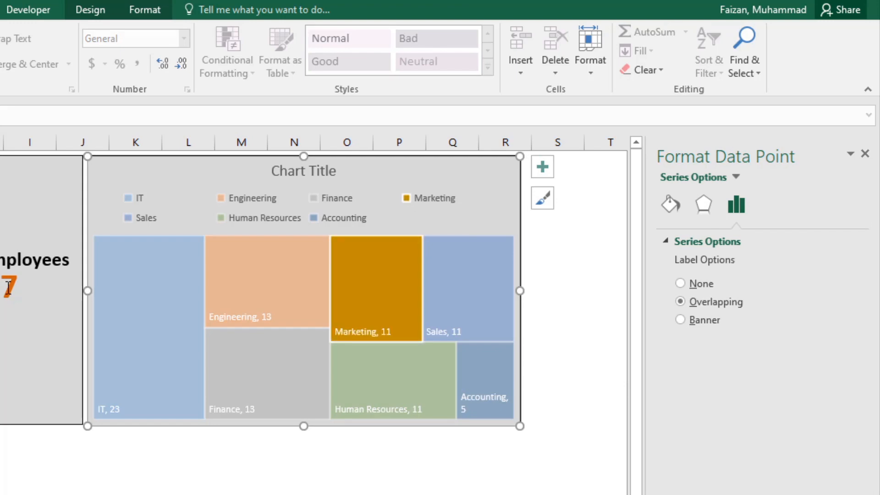
left_click(403, 292)
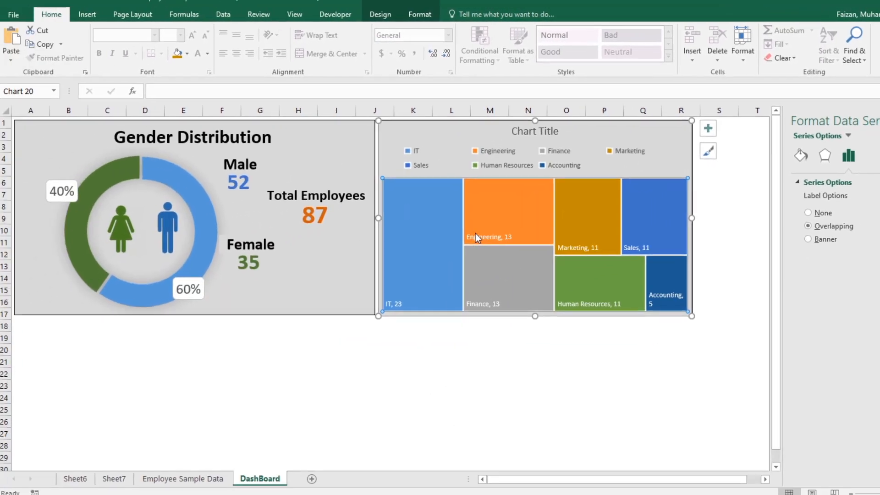
Step: Try the treemap's data labels at font size 11, and return them to size 9
left_click(221, 314)
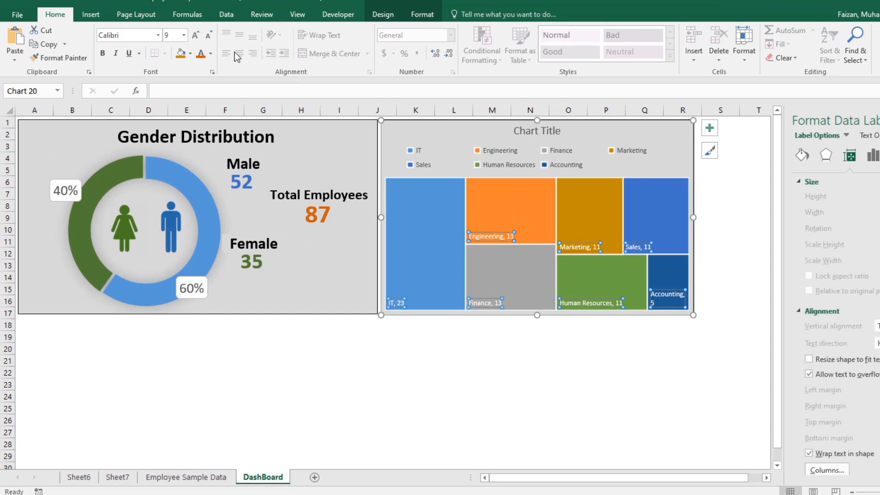
left_click(194, 36)
left_click(195, 36)
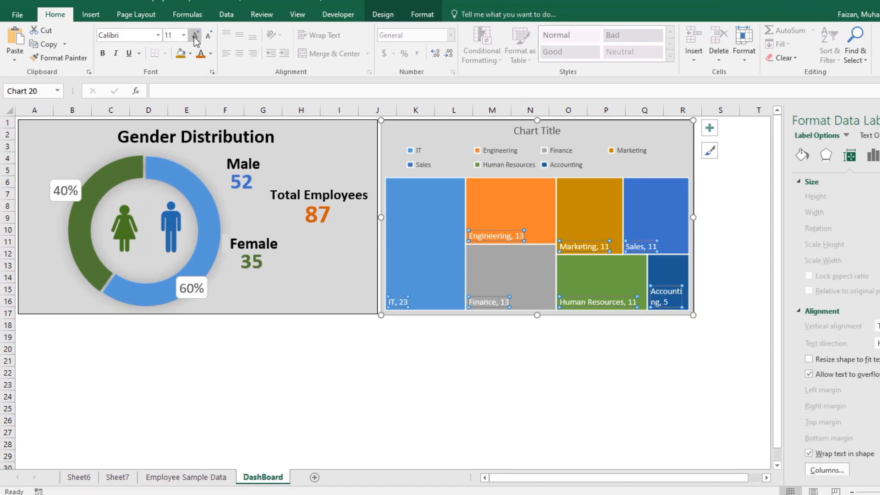
left_click(212, 34)
left_click(214, 34)
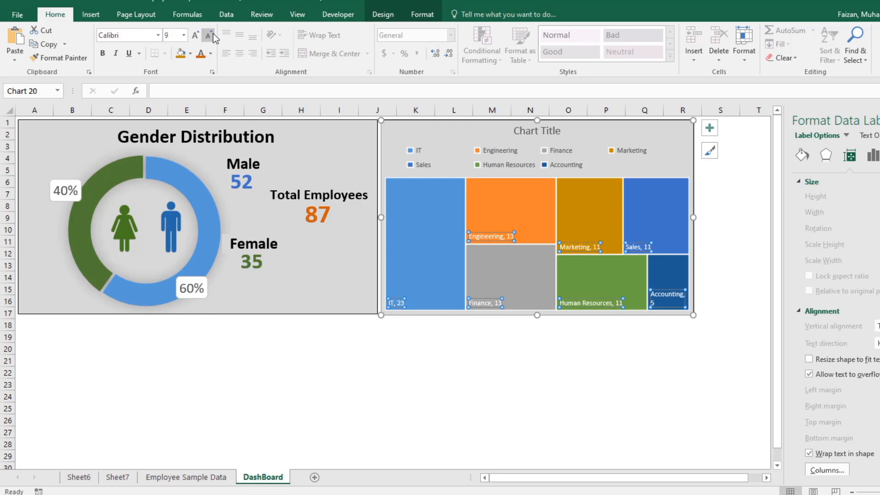
Step: Widen the treemap chart to the end of column R and select its data labels
left_click_drag(693, 217, 715, 215)
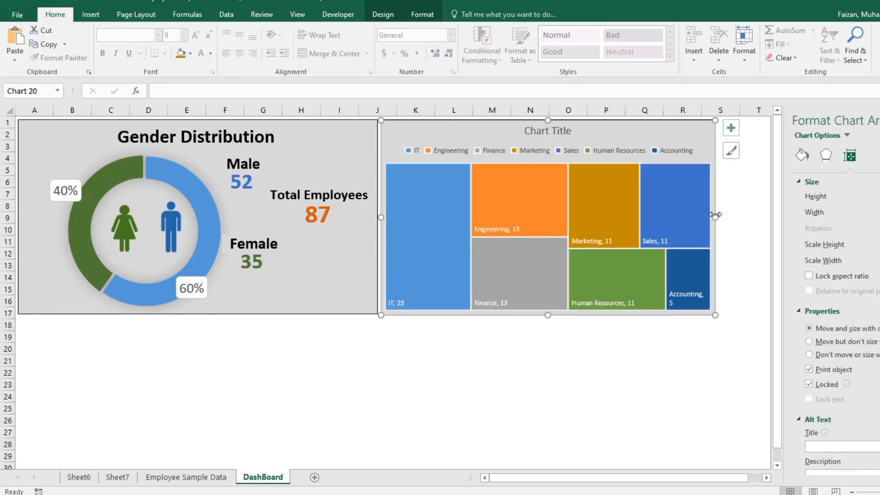
left_click(678, 296)
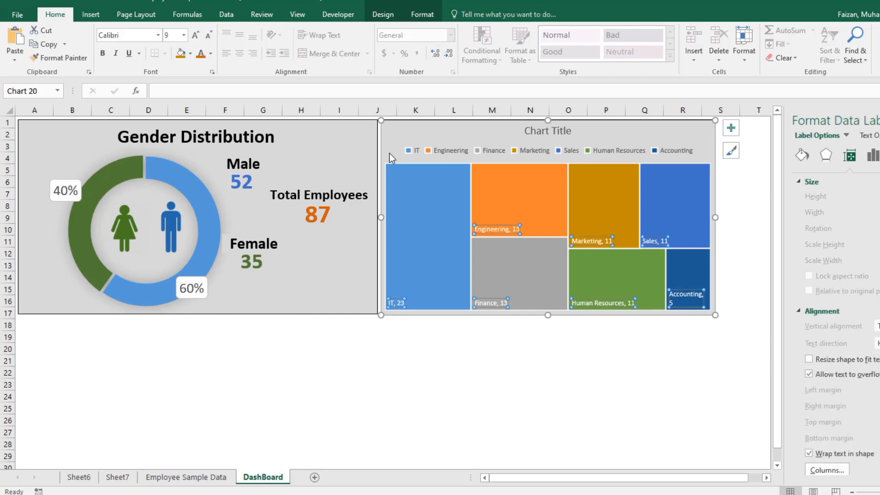
Step: Increase the font size of the treemap's data labels to 10.5
left_click(196, 36)
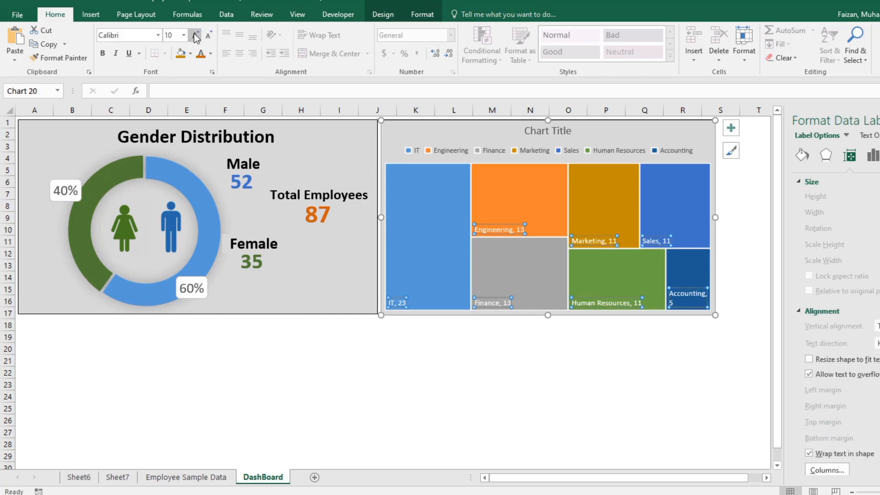
left_click(196, 35)
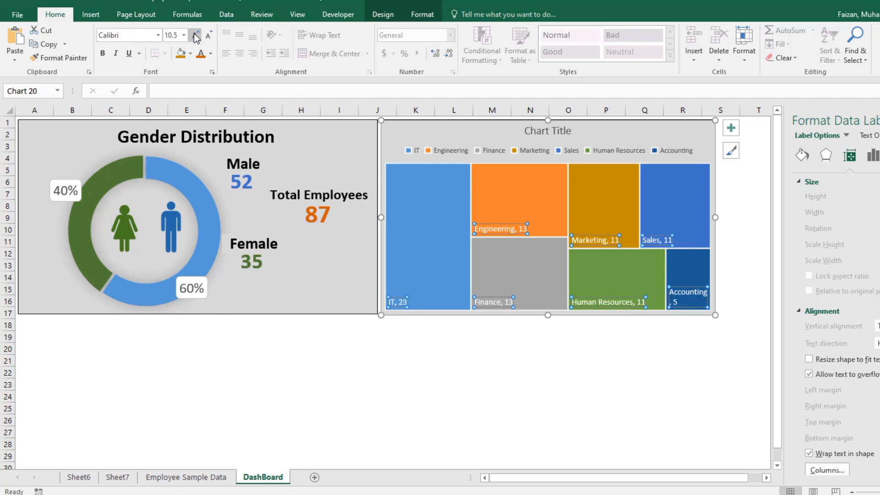
left_click(410, 322)
left_click(398, 299)
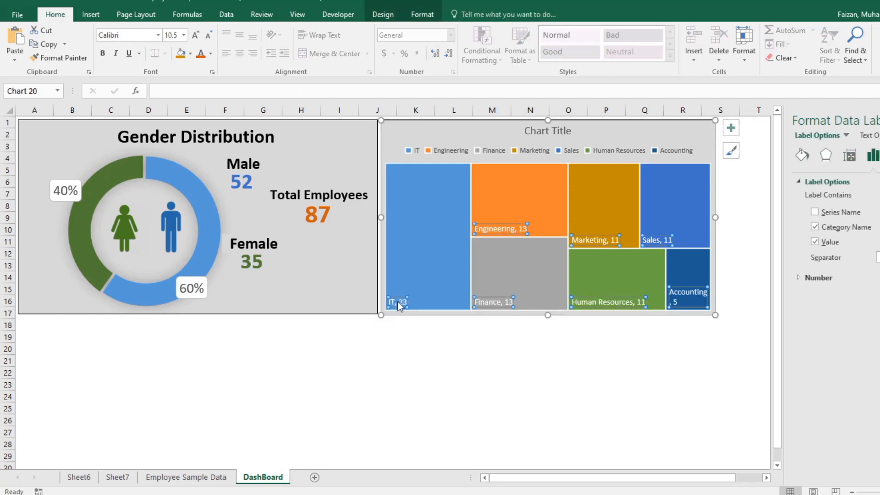
left_click(398, 303)
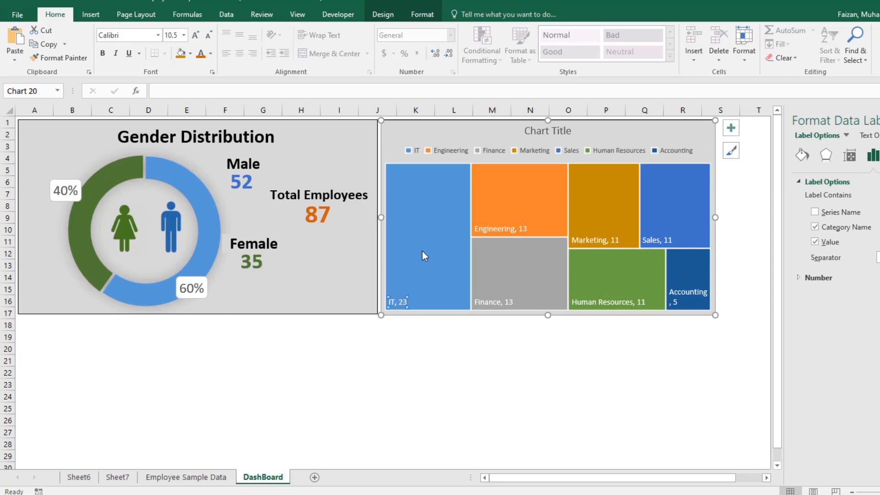
left_click(432, 292)
left_click(457, 348)
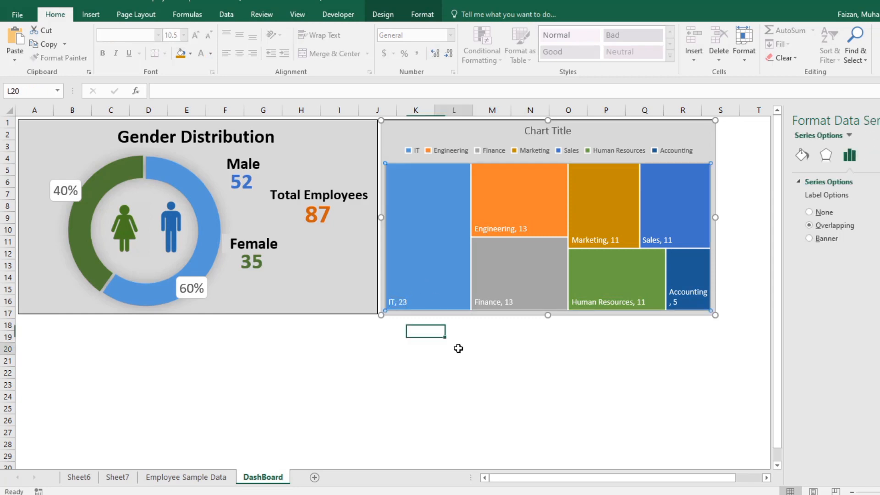
left_click(687, 298)
left_click(439, 232)
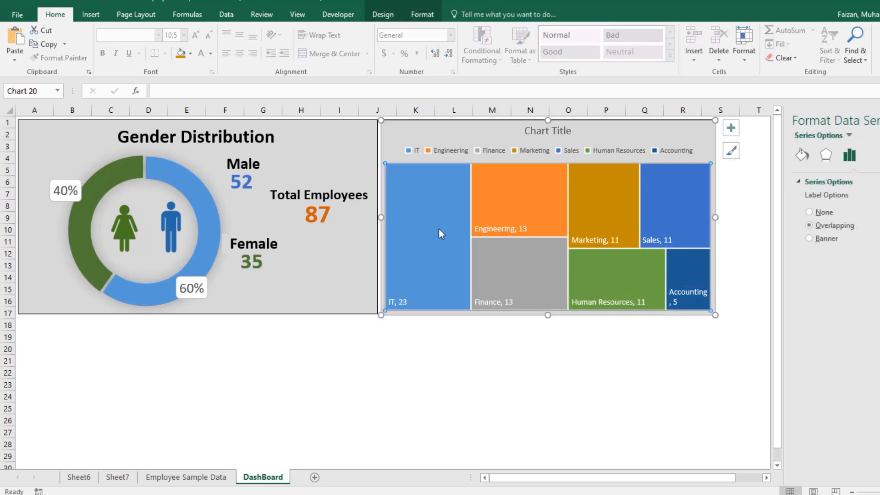
left_click(517, 345)
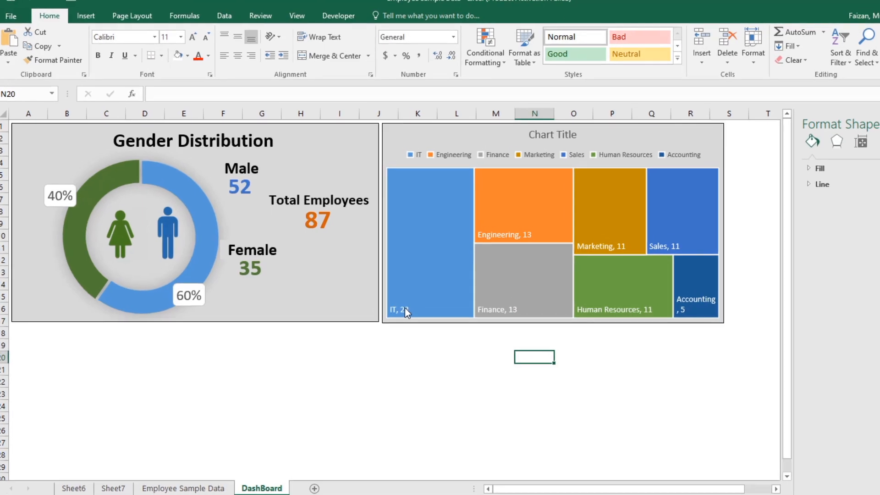
Step: Apply the fourth preset chart style to the treemap, giving gradient tiles and a legend below the plot
left_click(397, 301)
left_click(420, 404)
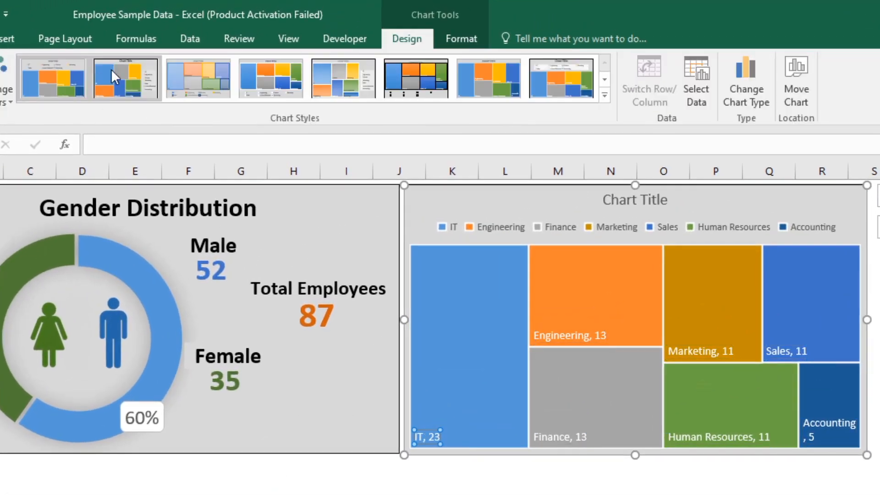
left_click(603, 94)
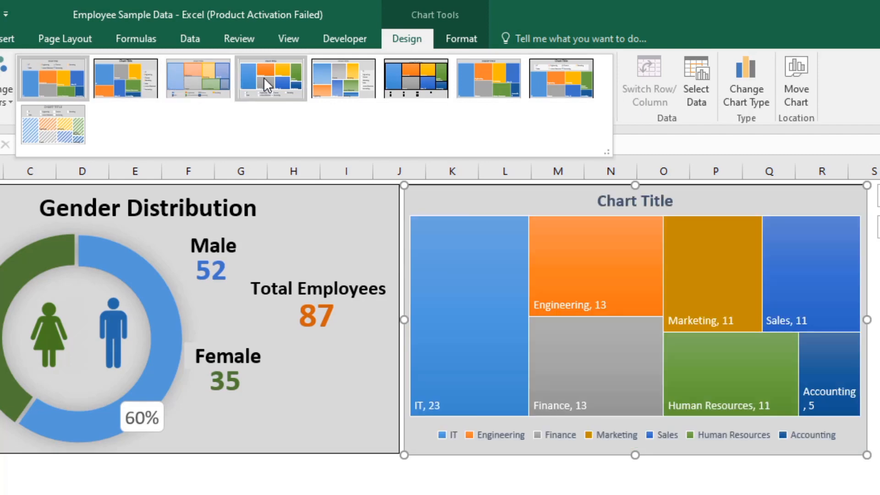
left_click(263, 77)
left_click(559, 446)
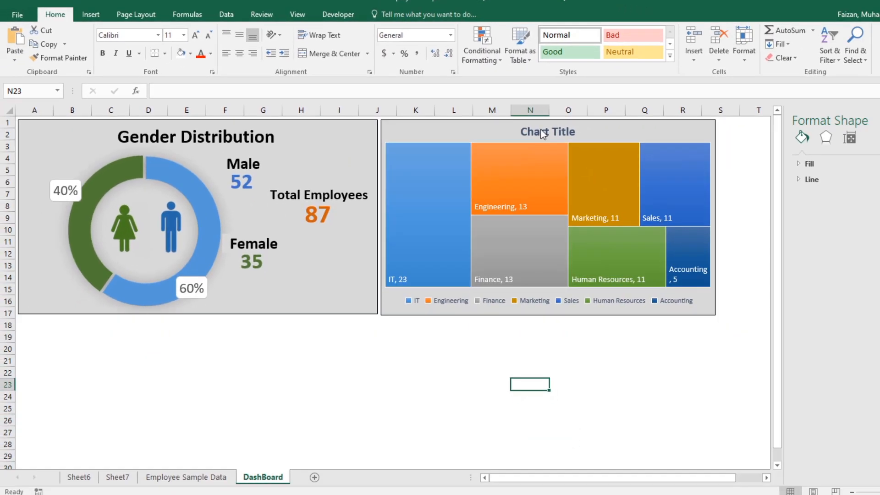
Step: Copy the Gender Distribution title with its formatting over the treemap's placeholder chart title
left_click(625, 198)
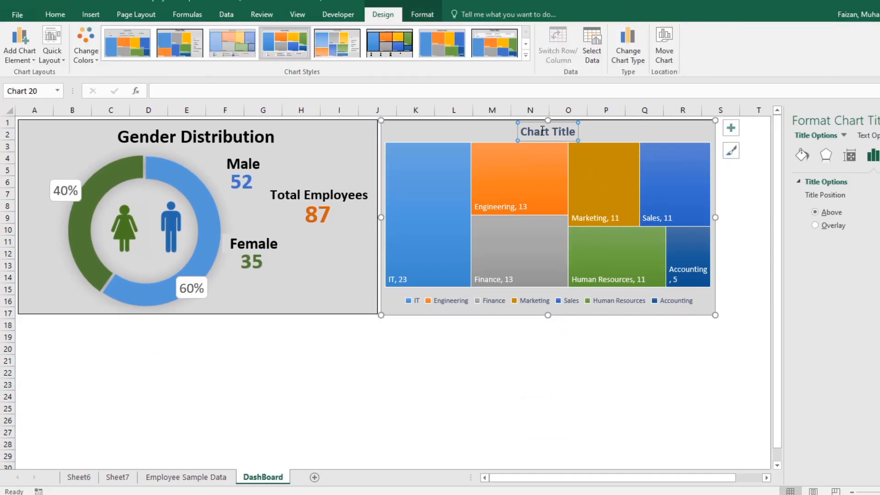
triple_click(540, 133)
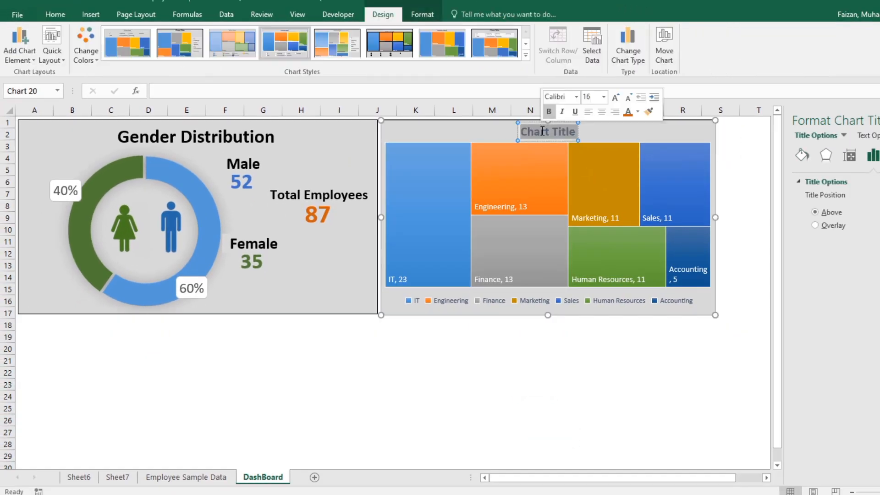
left_click(181, 135)
triple_click(181, 135)
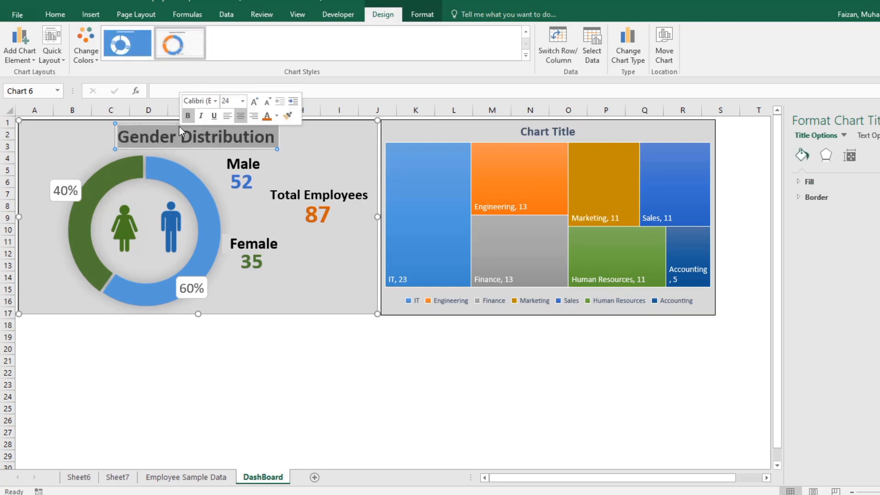
left_click(545, 131)
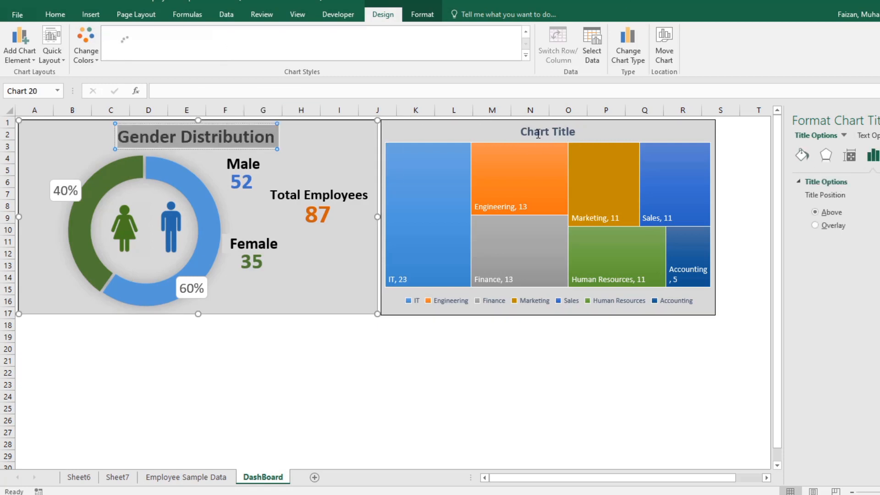
triple_click(536, 133)
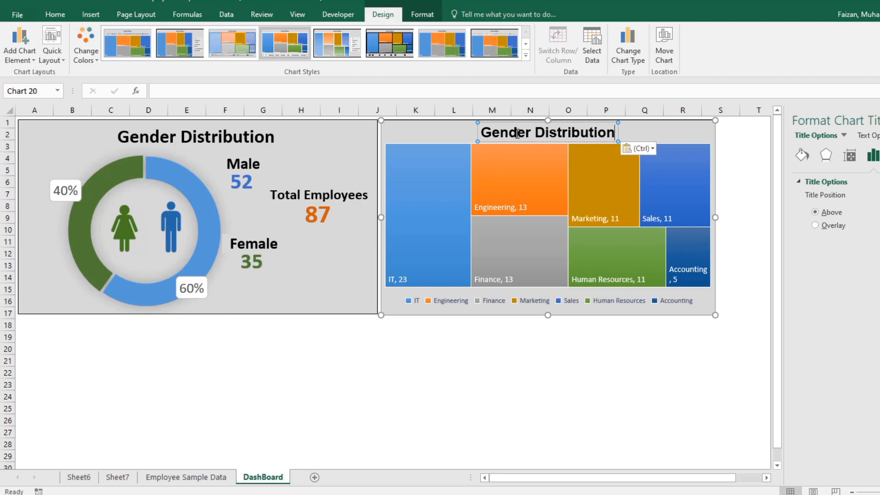
Step: Replace the word Gender in the treemap's title so that it reads Department Distribution
double_click(516, 133)
type("Depart")
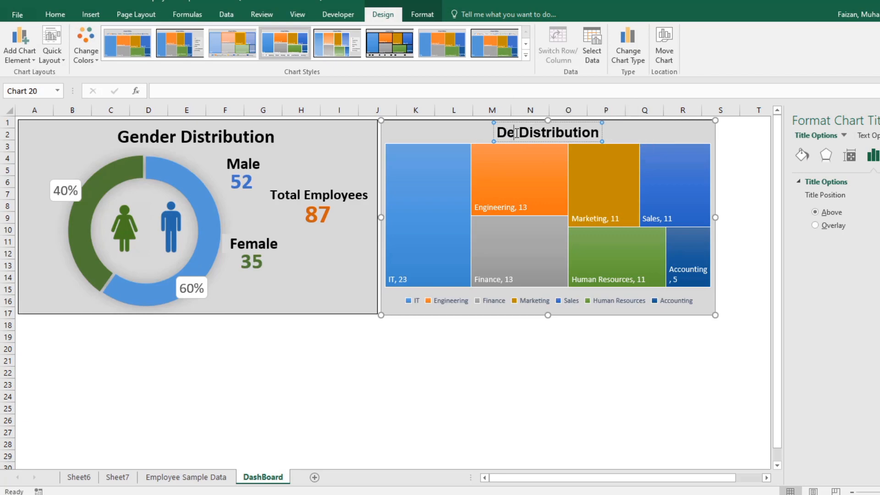
type("ment")
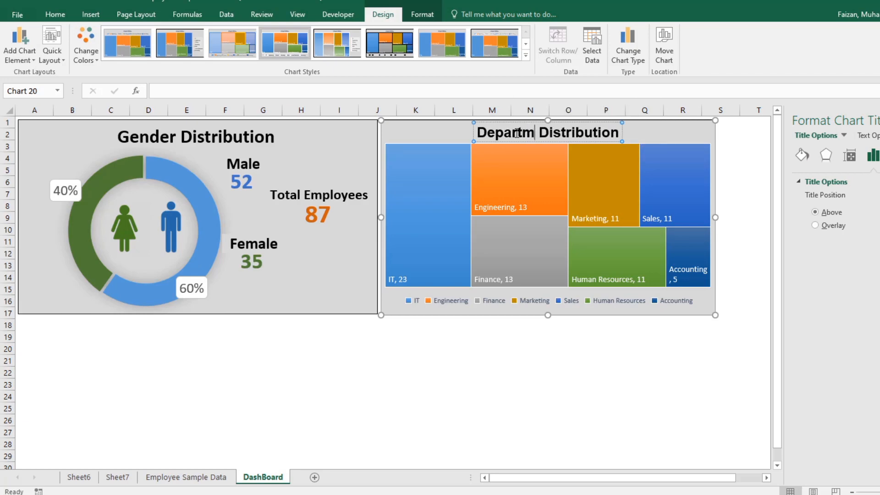
left_click(565, 347)
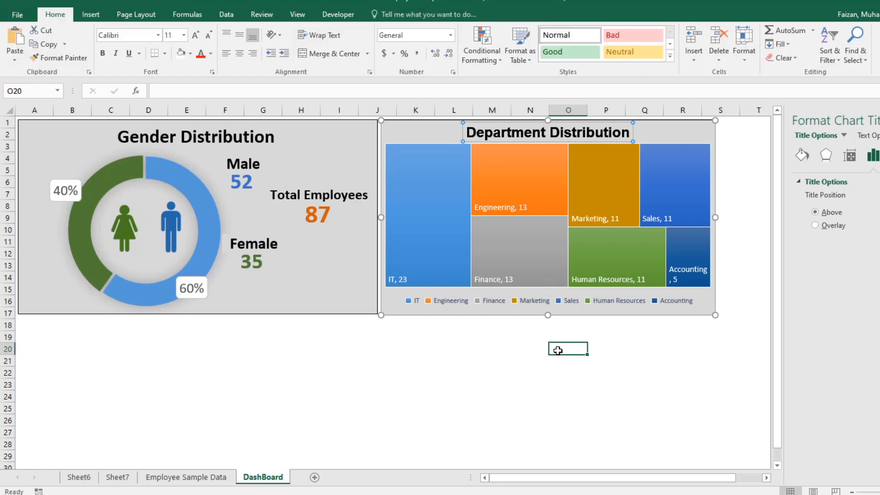
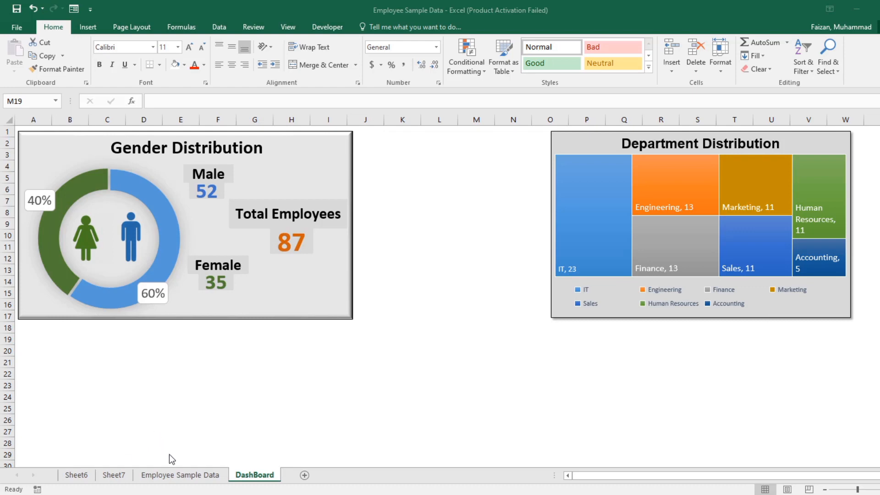
Step: Copy the Hire Date pivot table on Sheet6 and paste the duplicate at cell G19
left_click(83, 476)
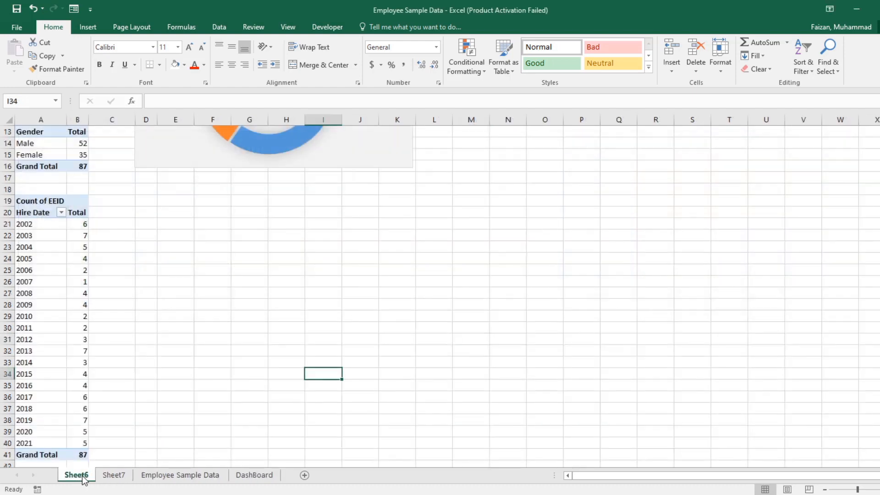
right_click(36, 197)
left_click(57, 205)
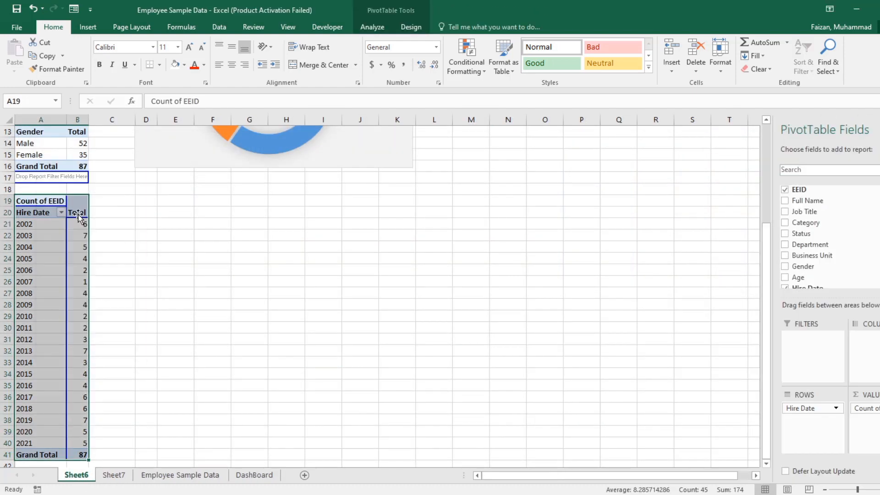
right_click(236, 200)
left_click(259, 250)
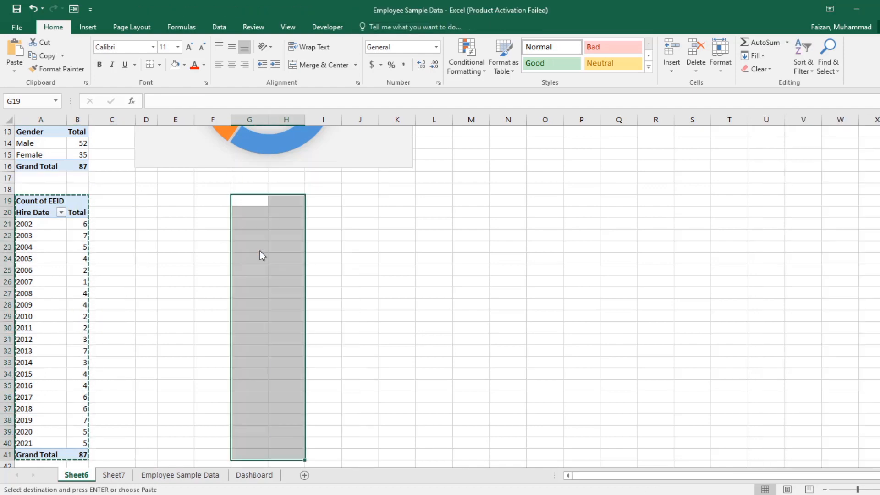
Step: Replace Hire Date with Category as the row field of the duplicated pivot table, keeping the count of EEID
scroll(839, 241, "down", 1)
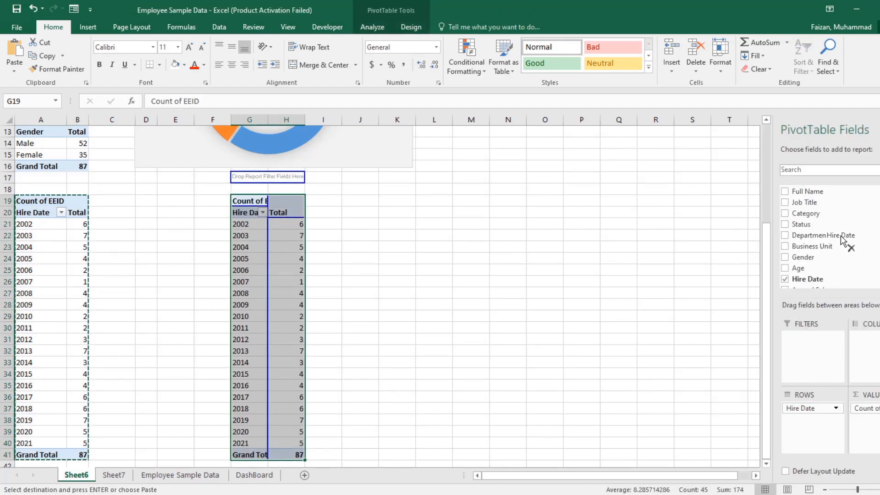
left_click_drag(843, 241, 843, 243)
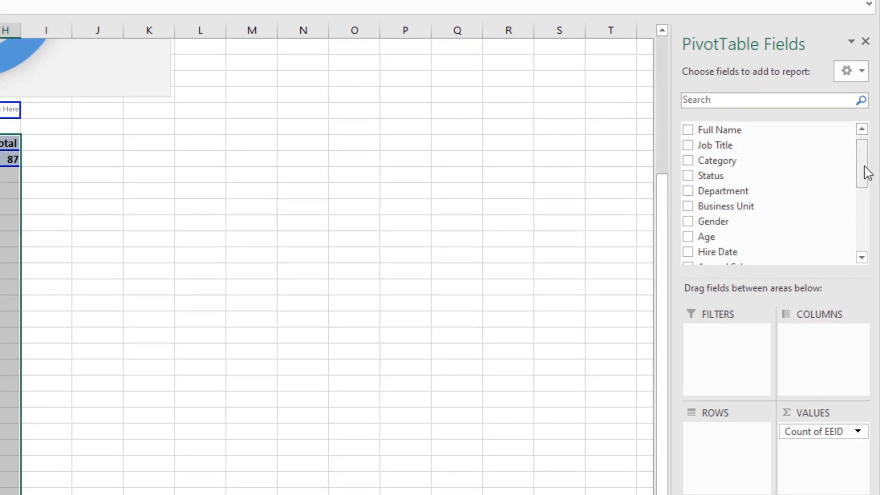
left_click_drag(733, 160, 728, 447)
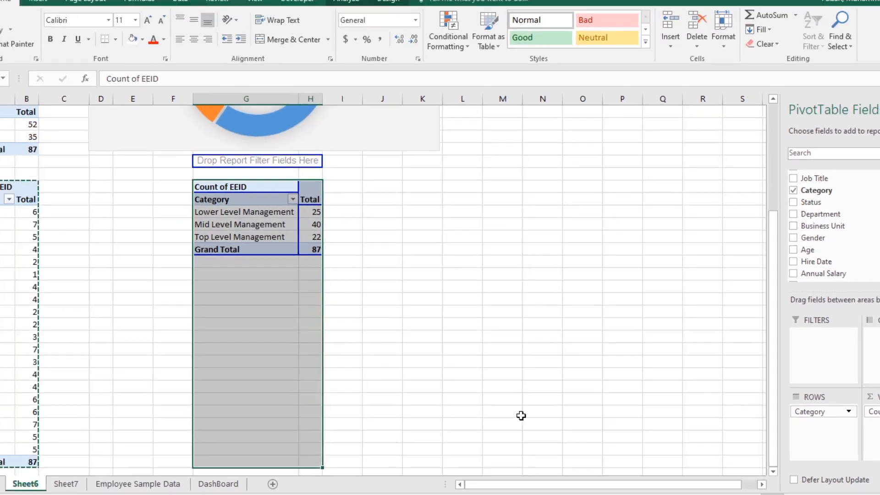
left_click(297, 247)
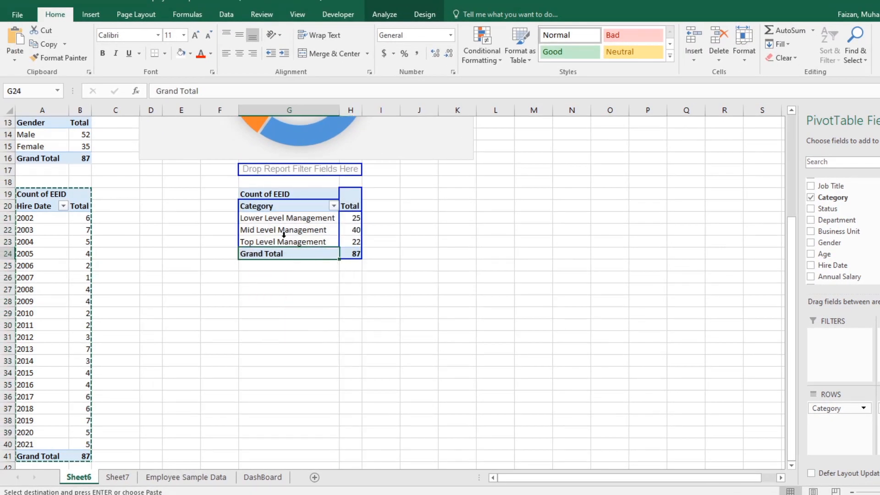
Step: Insert a 2-D clustered bar PivotChart based on the Category pivot table
left_click(252, 206)
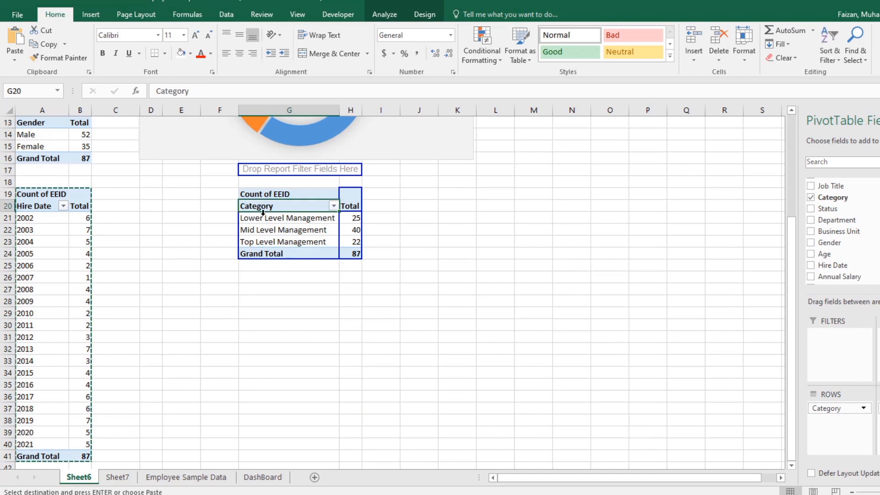
left_click(90, 15)
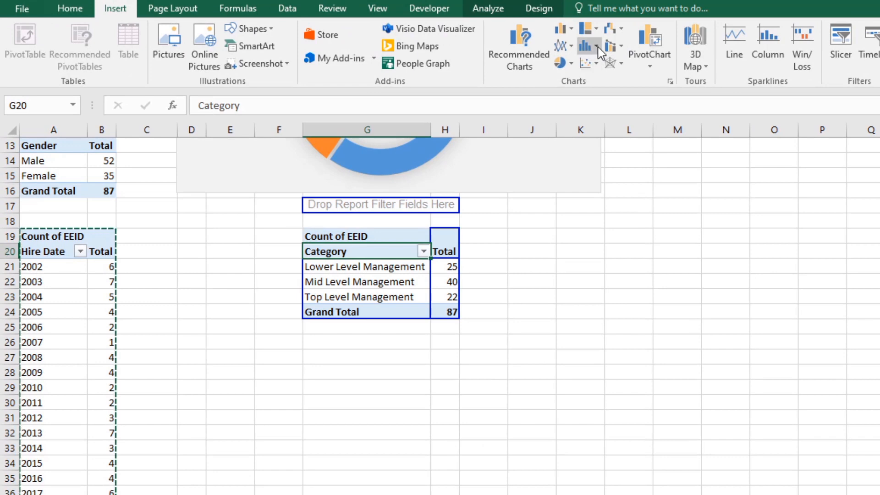
left_click(570, 29)
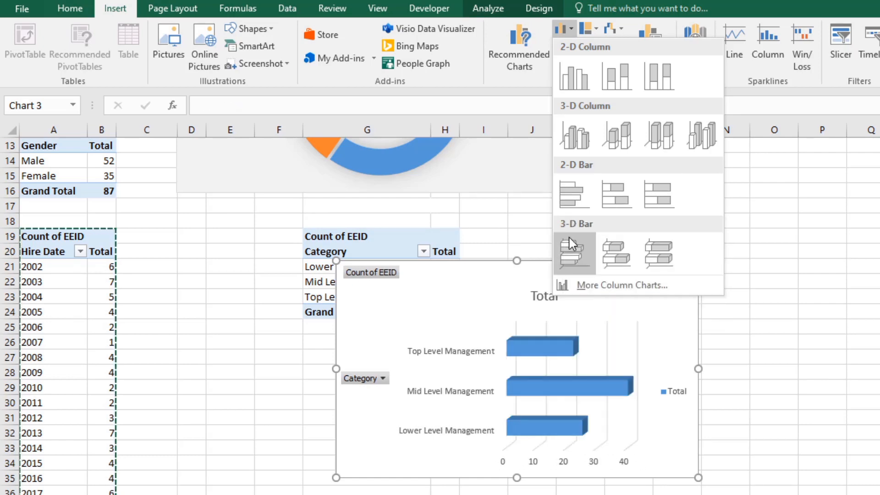
left_click(575, 205)
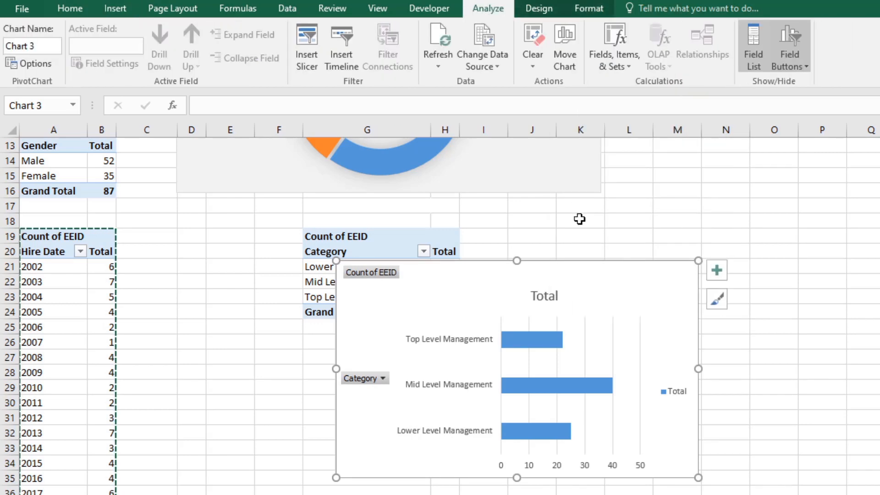
Step: Hide all field buttons on the bar chart and move the chart slightly down
right_click(378, 380)
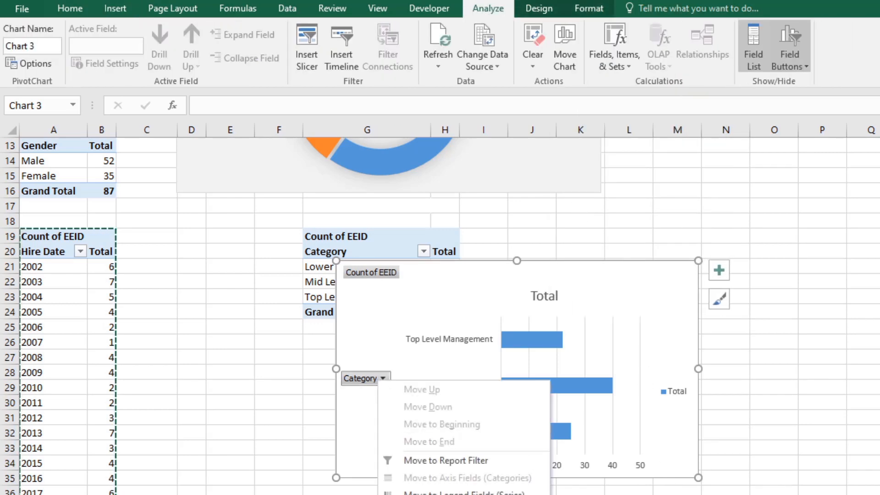
left_click(463, 494)
left_click_drag(657, 295, 663, 317)
Step: Apply the dark seventh preset chart style to the bar chart and narrow the chart slightly from its left edge
left_click(589, 8)
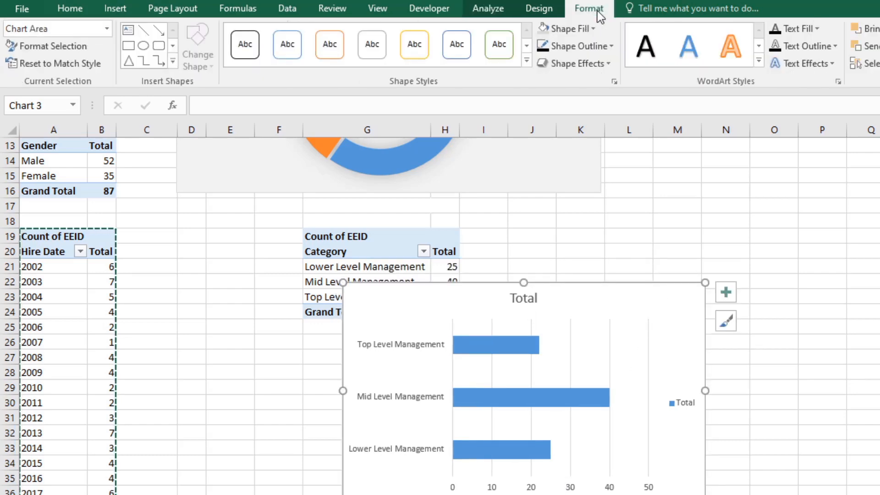
left_click(538, 8)
left_click(661, 65)
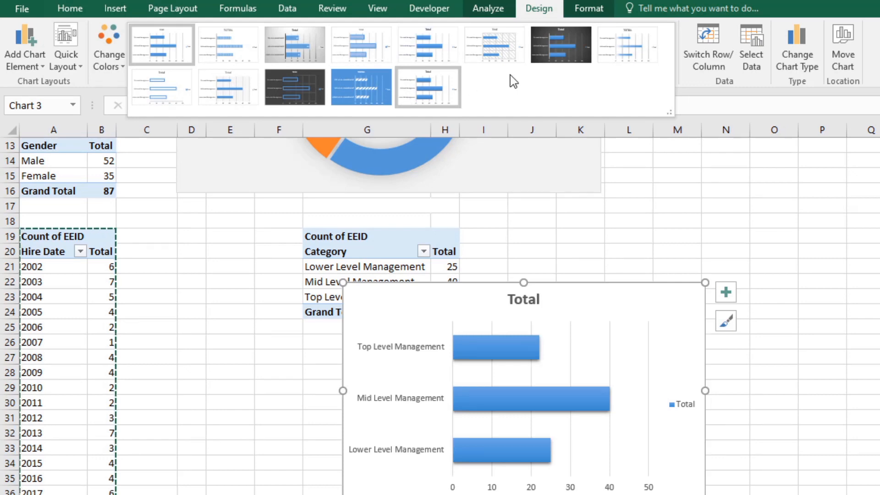
left_click(533, 58)
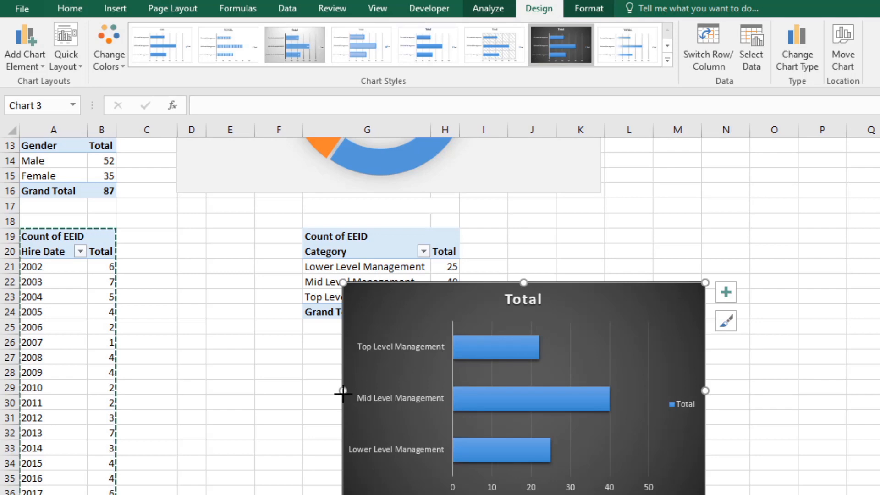
left_click_drag(343, 391, 372, 390)
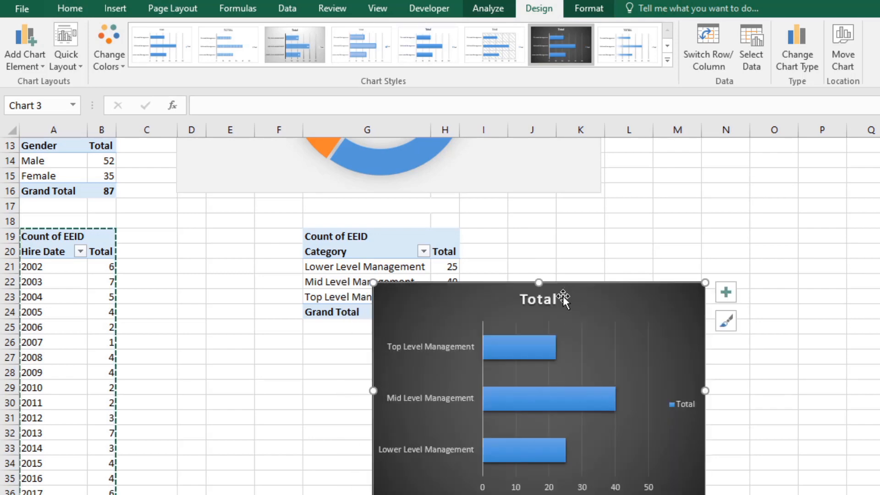
Step: Try filling only the Top Level Management bar with dark green
left_click(525, 340)
left_click(525, 341)
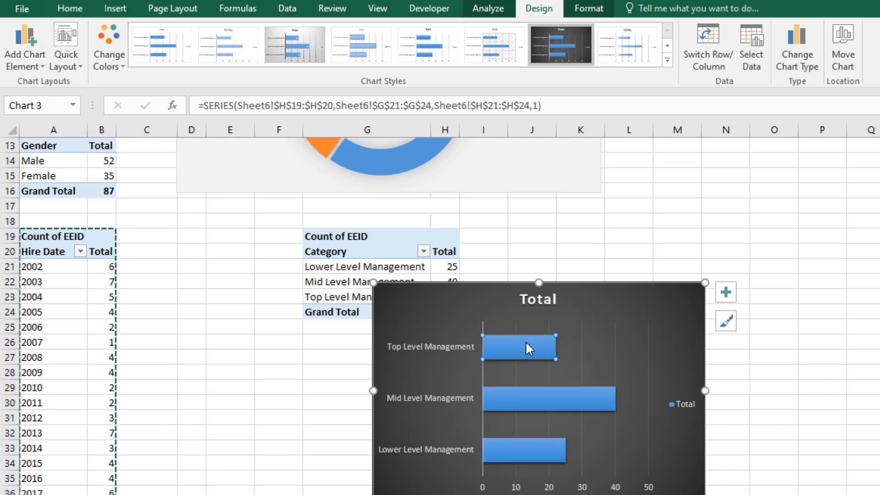
left_click(75, 8)
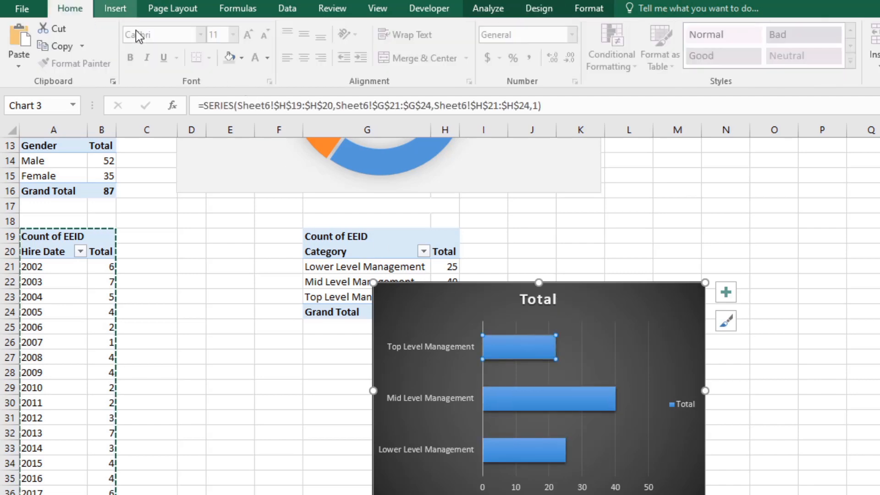
left_click(241, 58)
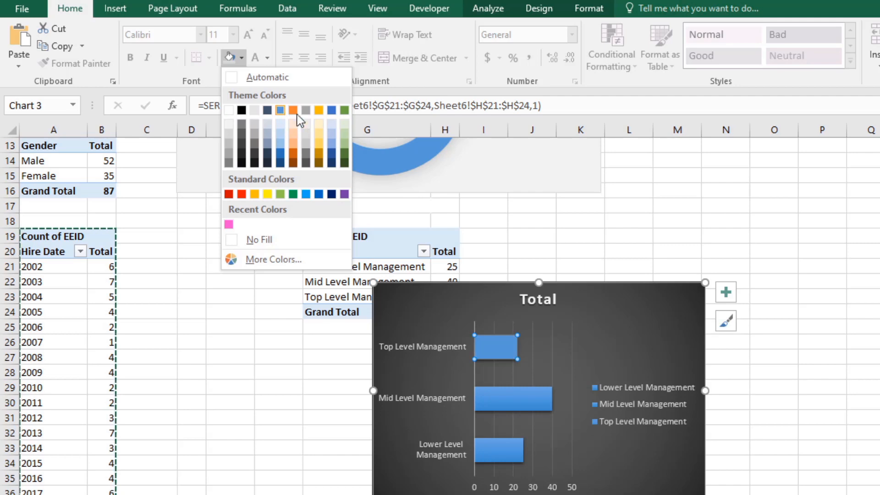
left_click(346, 157)
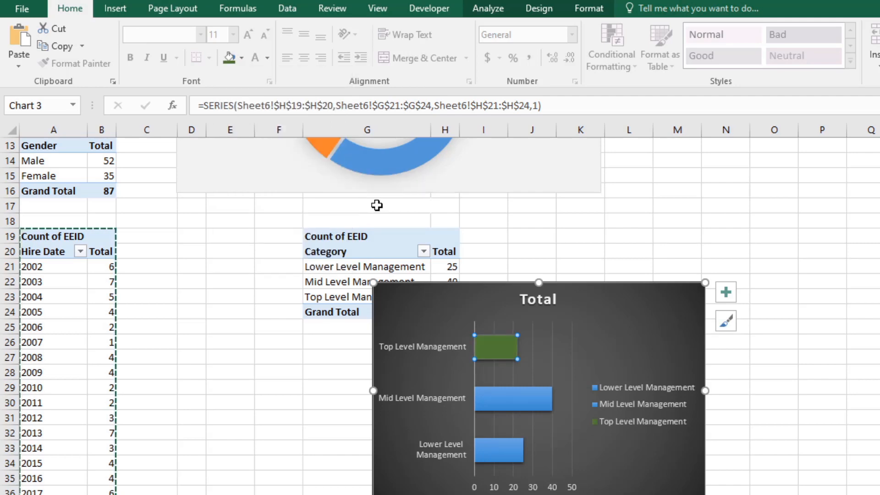
Step: Undo the green fill on the Top Level Management bar
left_click(465, 306)
right_click(463, 304)
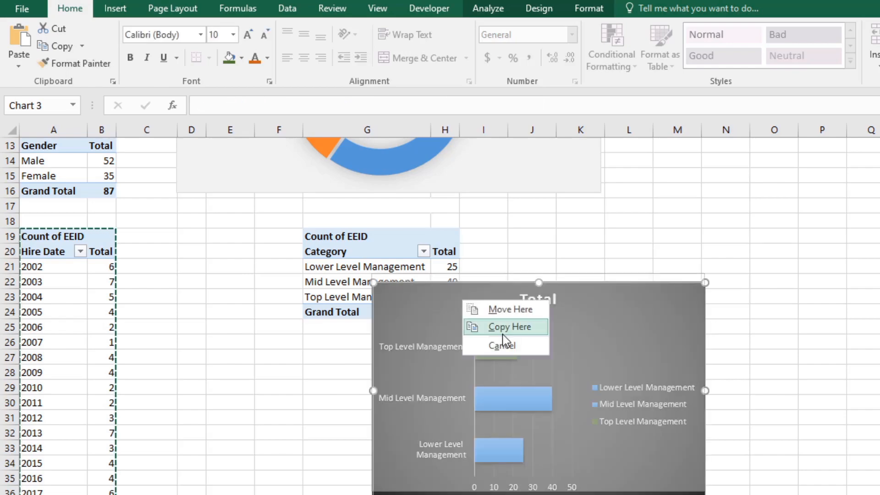
left_click(502, 345)
key("ctrl+z")
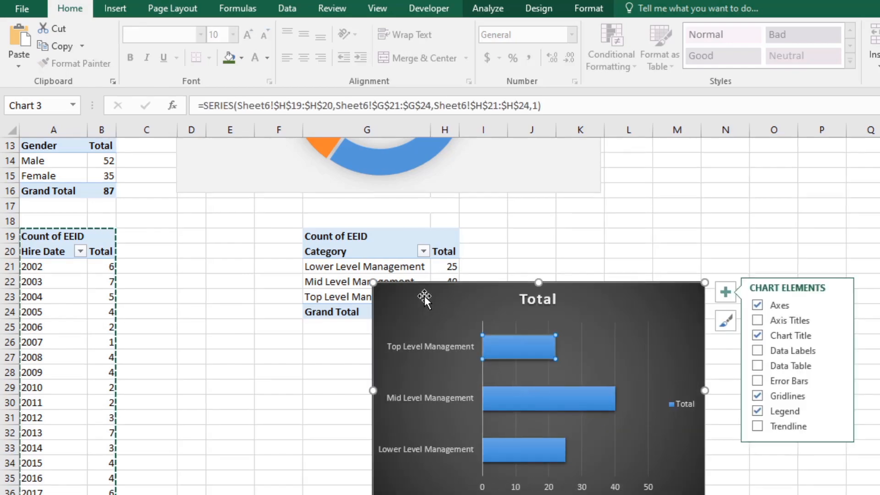
Step: Add data labels to the bars of the management category chart
right_click(425, 296)
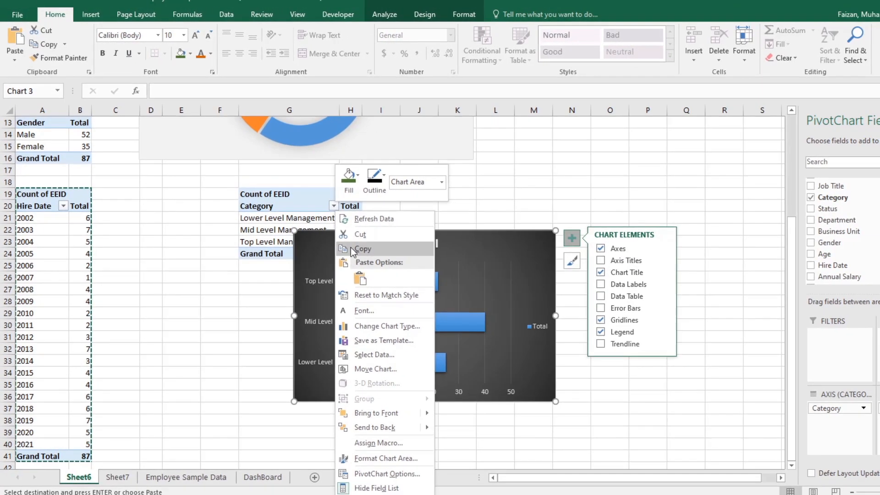
left_click(352, 249)
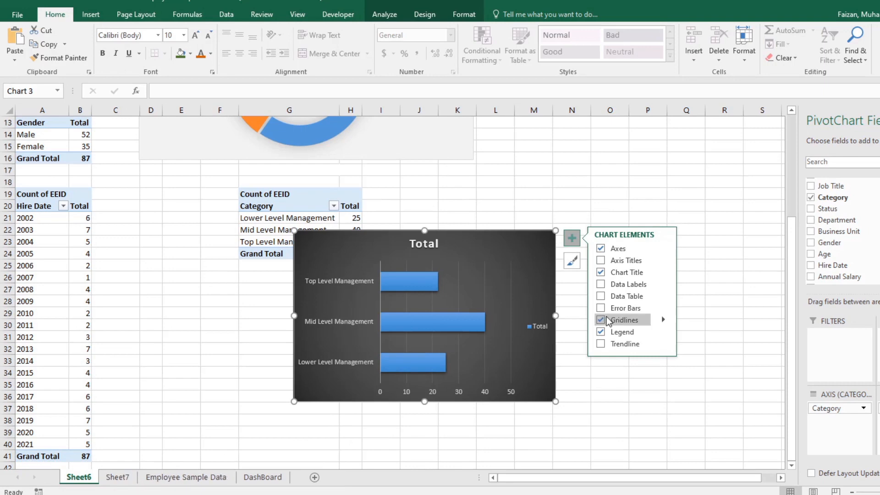
left_click(600, 285)
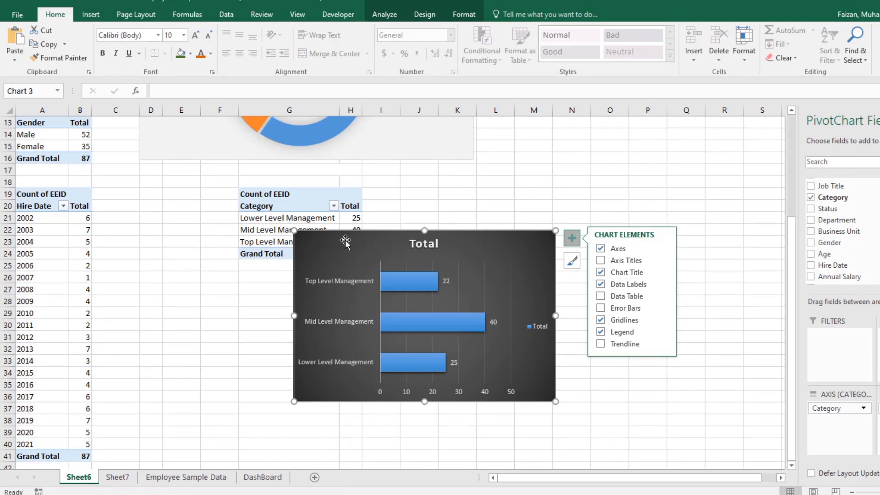
Step: Copy the management category bar chart and paste it onto the DashBoard sheet
right_click(316, 238)
left_click(349, 250)
left_click(117, 477)
left_click(251, 478)
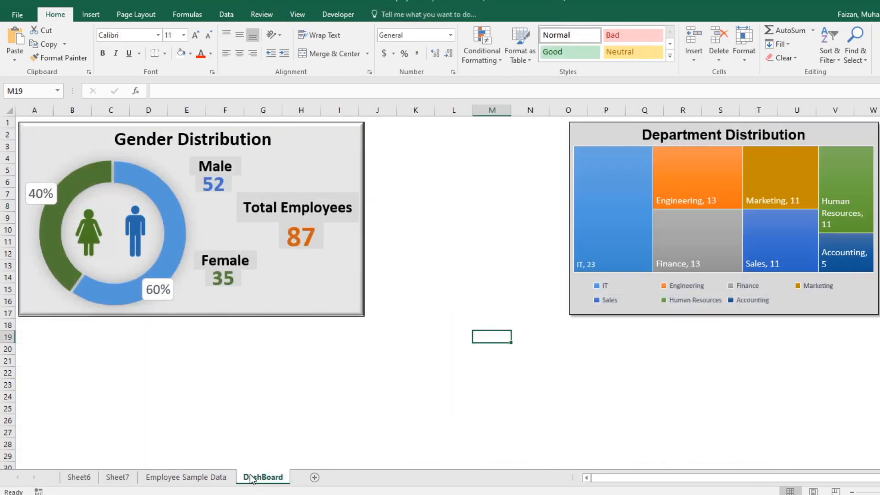
right_click(389, 162)
left_click(418, 209)
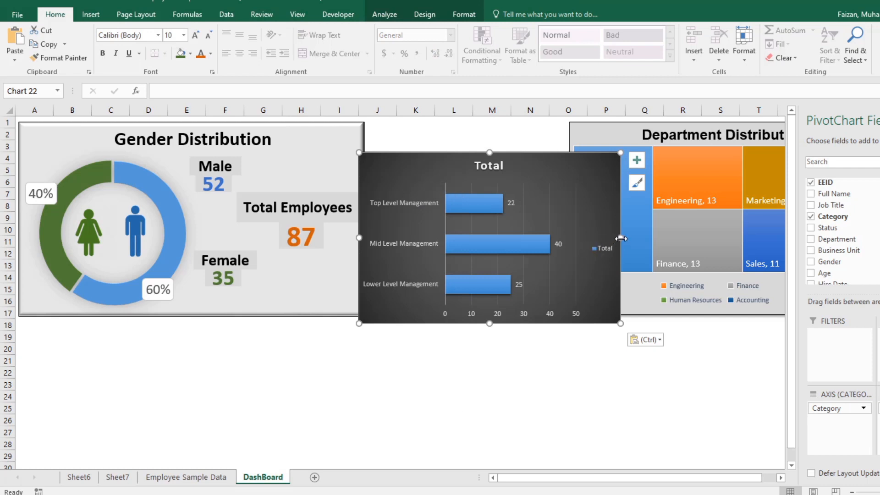
Step: Fit the pasted bar chart between the Gender and Department Distribution panels, down to row 17, and delete its legend
left_click_drag(620, 238, 563, 238)
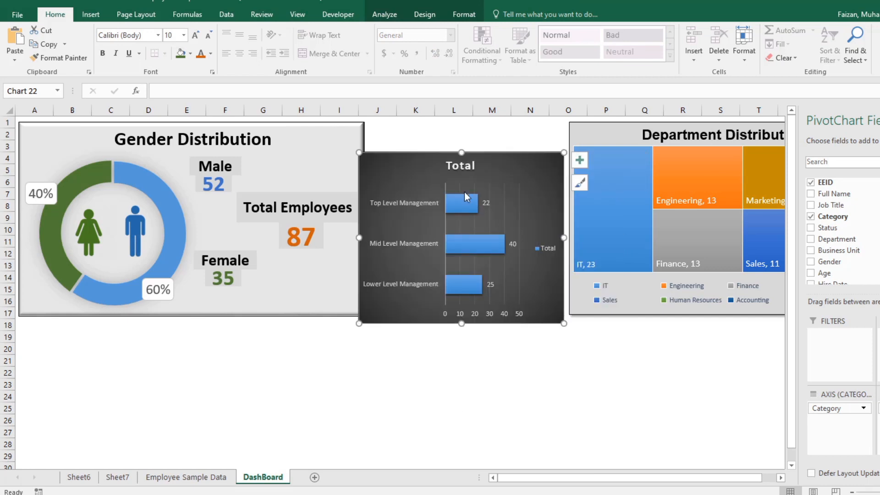
left_click_drag(407, 168, 412, 138)
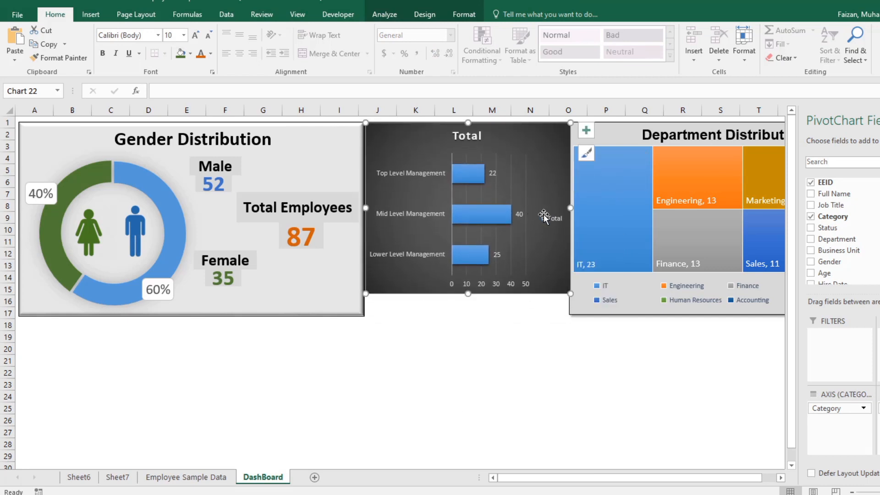
key("Delete")
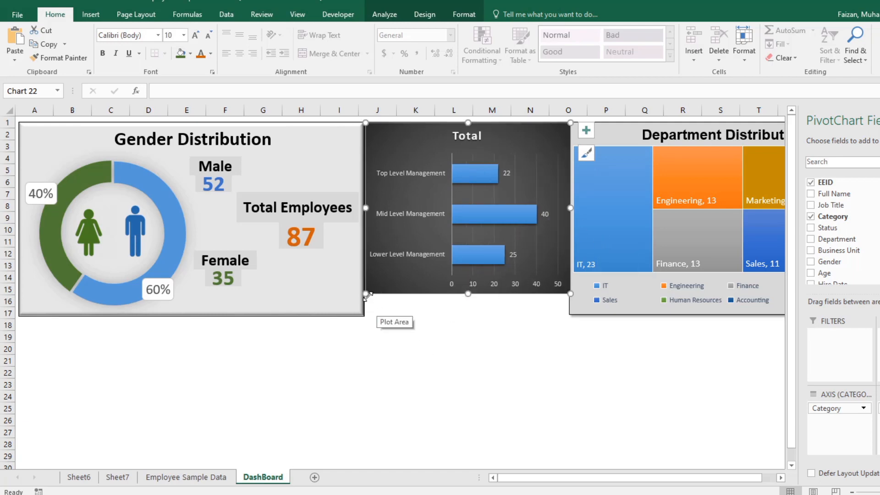
left_click_drag(366, 294, 366, 316)
left_click_drag(564, 316, 561, 314)
Step: Move the Department Distribution treemap slightly to the right, leaving a gap beside the bar chart
left_click(558, 340)
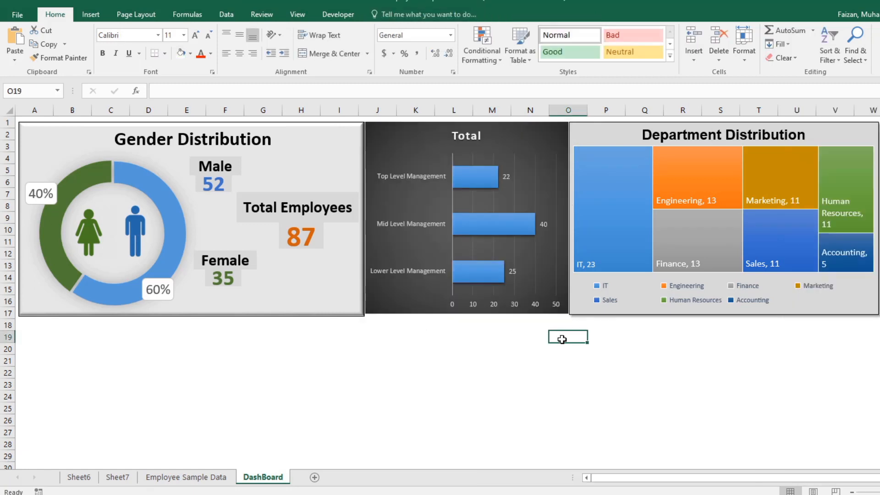
left_click_drag(618, 138, 640, 134)
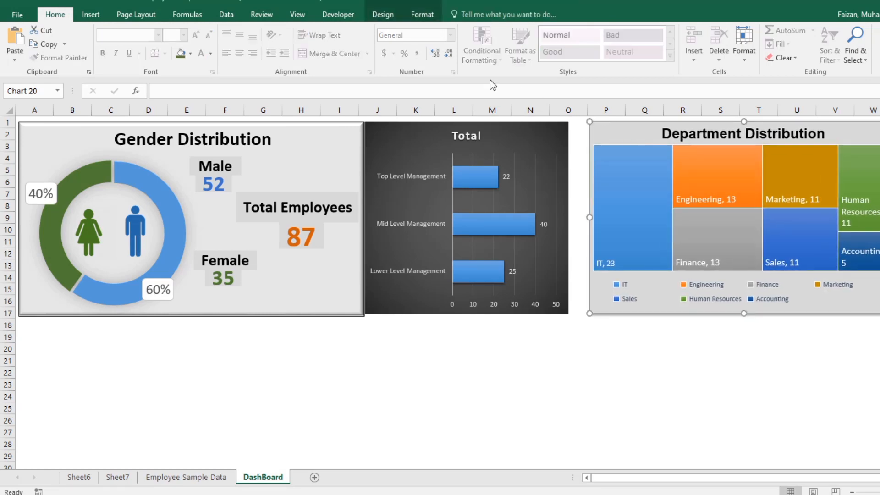
Step: Apply the first preset chart style to the bar chart on the dashboard
left_click(406, 134)
left_click(423, 15)
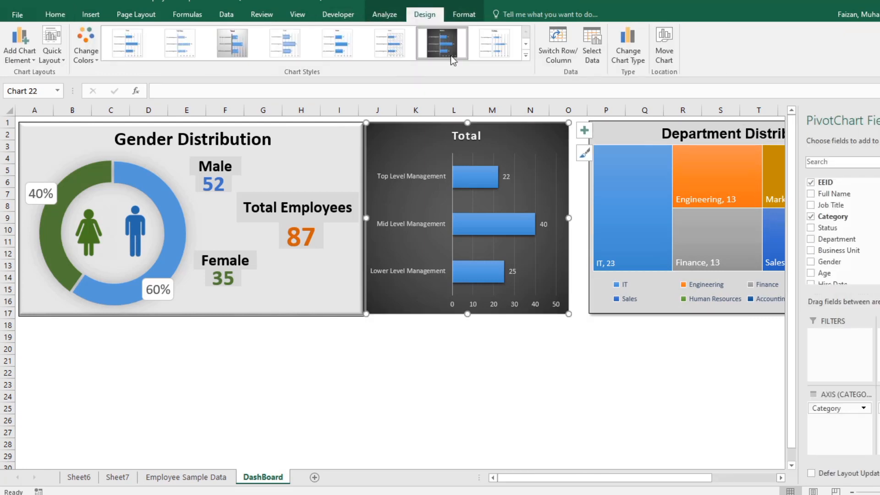
left_click(123, 42)
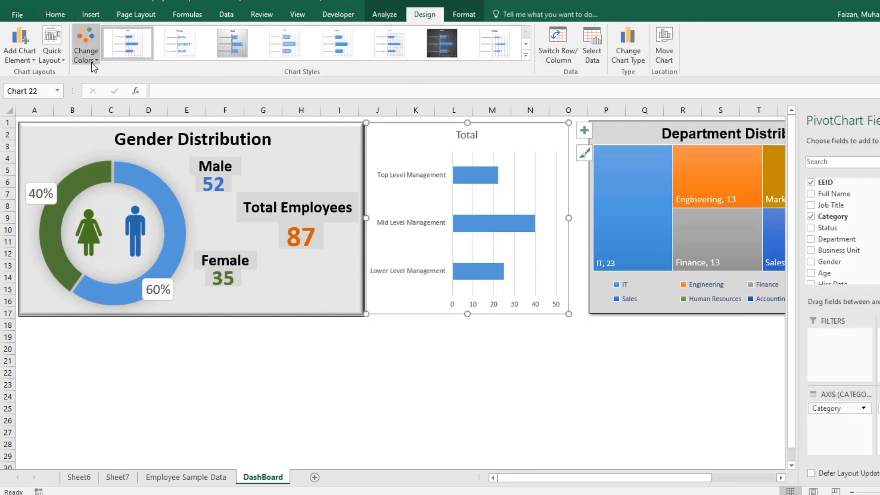
Step: Fill the bar chart's background with White, Background 1, Darker 15%
left_click(55, 14)
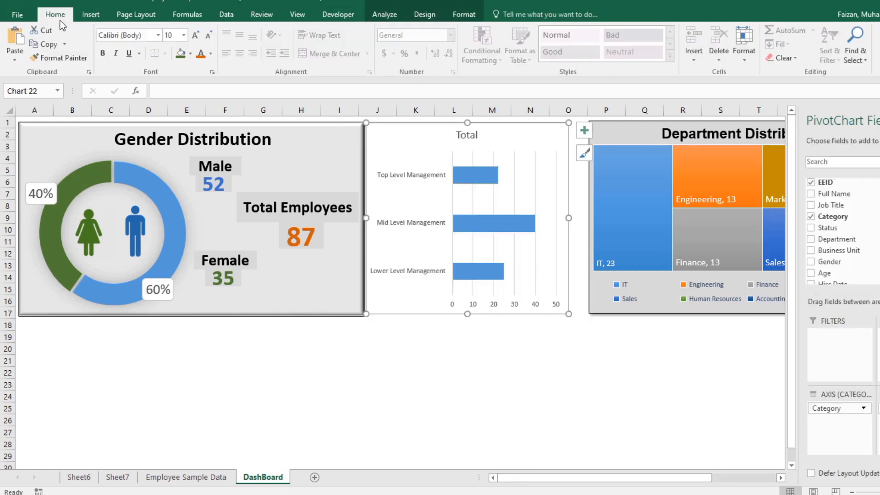
left_click(191, 53)
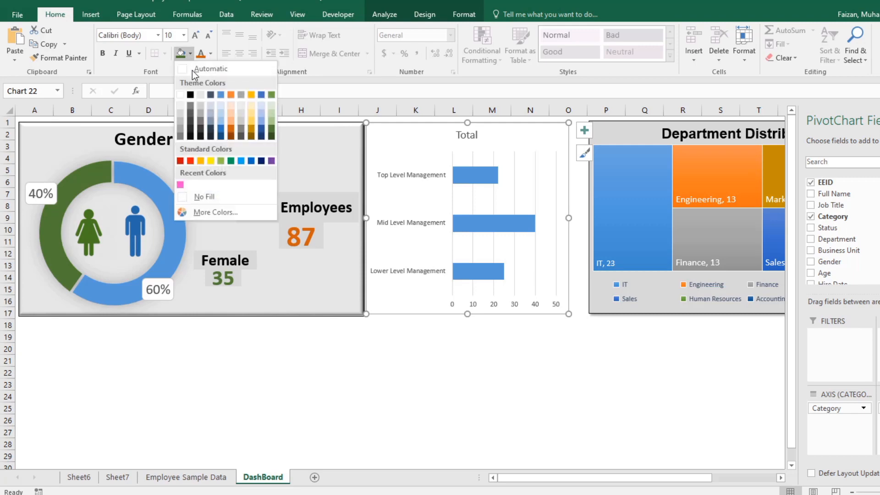
left_click(180, 112)
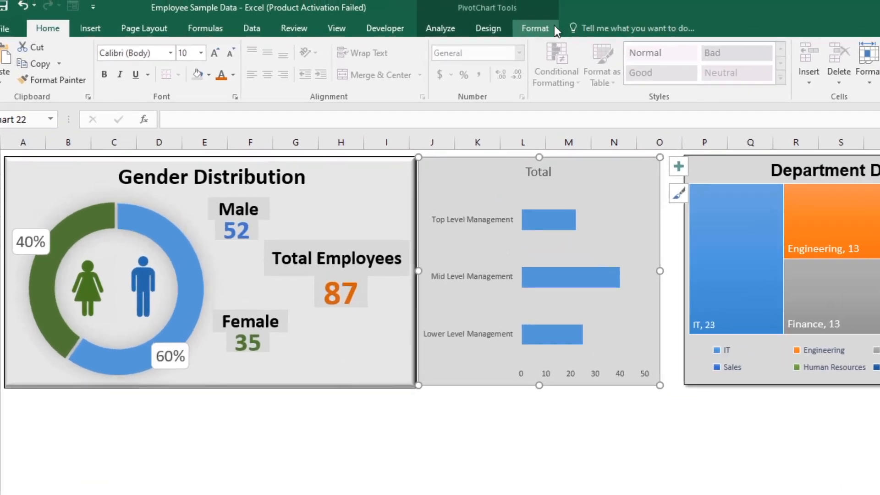
Step: Apply a Bevel shape effect to the bar chart's background, matching the raised look of the Gender Distribution panel
left_click(464, 14)
left_click(598, 94)
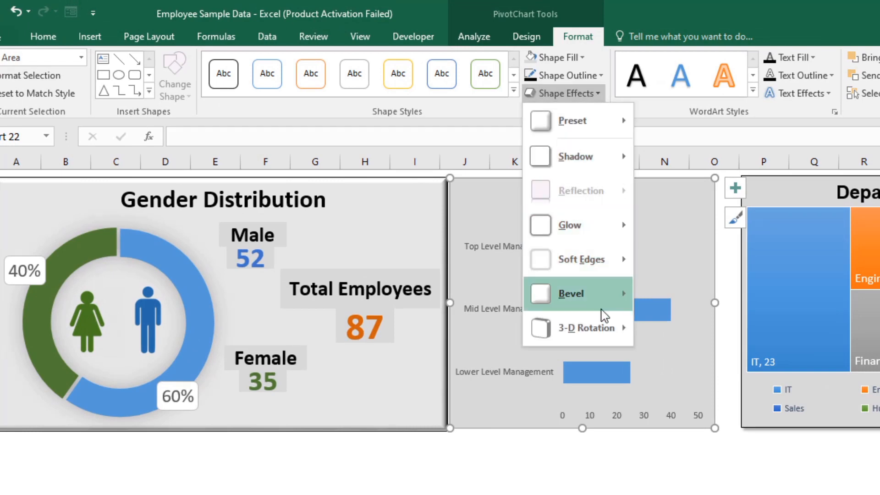
mouse_move(605, 307)
left_click(659, 373)
left_click(658, 455)
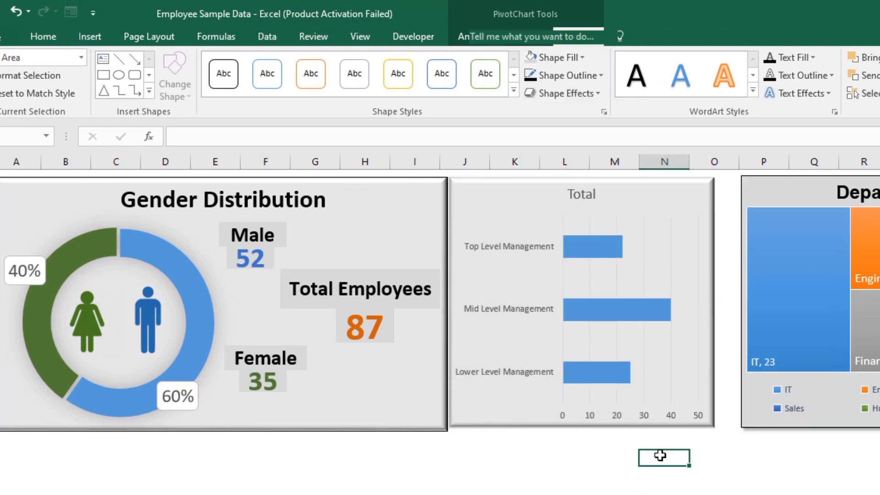
Step: Widen the bar chart to the right until it nearly meets the Department Distribution treemap
left_click(704, 285)
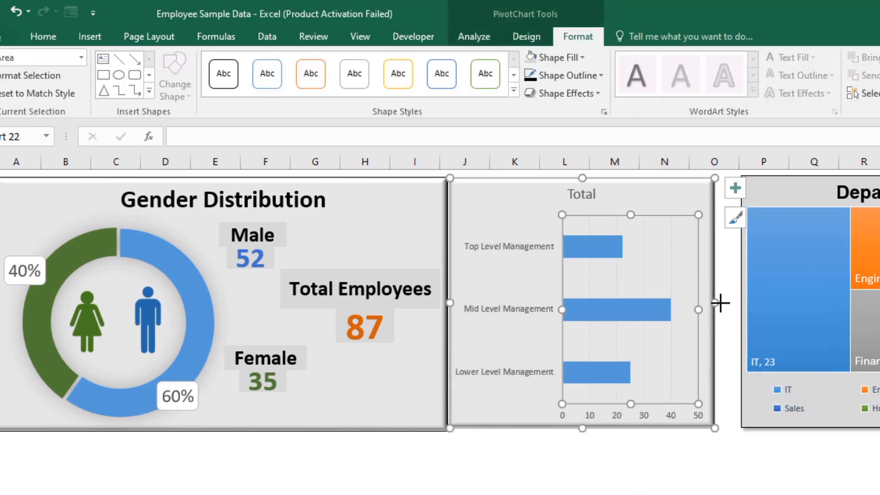
left_click_drag(719, 302, 738, 300)
left_click(718, 442)
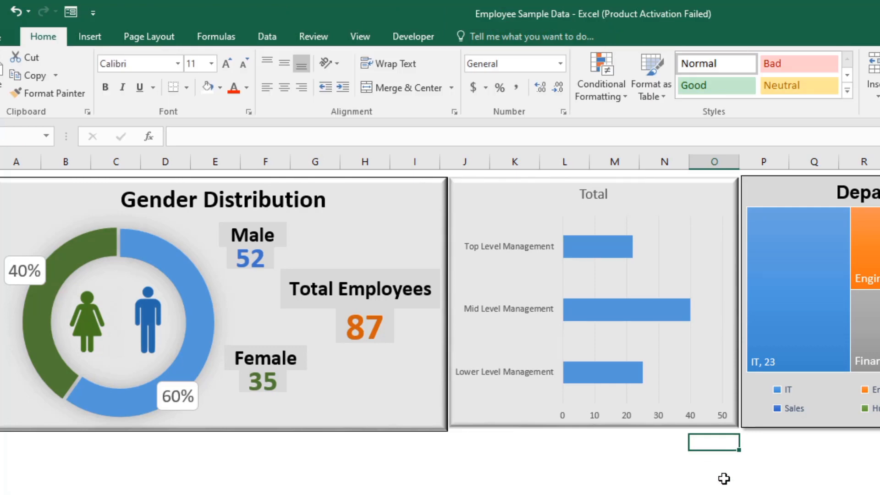
Step: Give the bar chart a black outline like the neighbouring panels
left_click(551, 203)
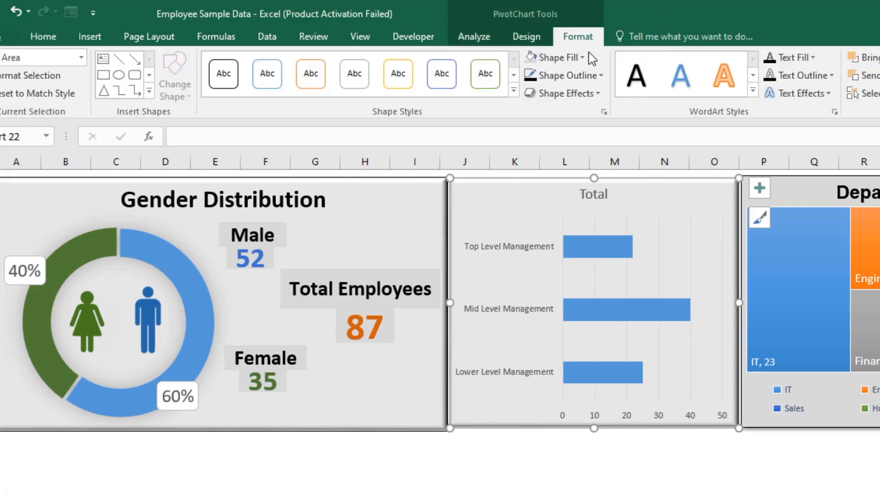
left_click(598, 75)
left_click(556, 414)
left_click(556, 442)
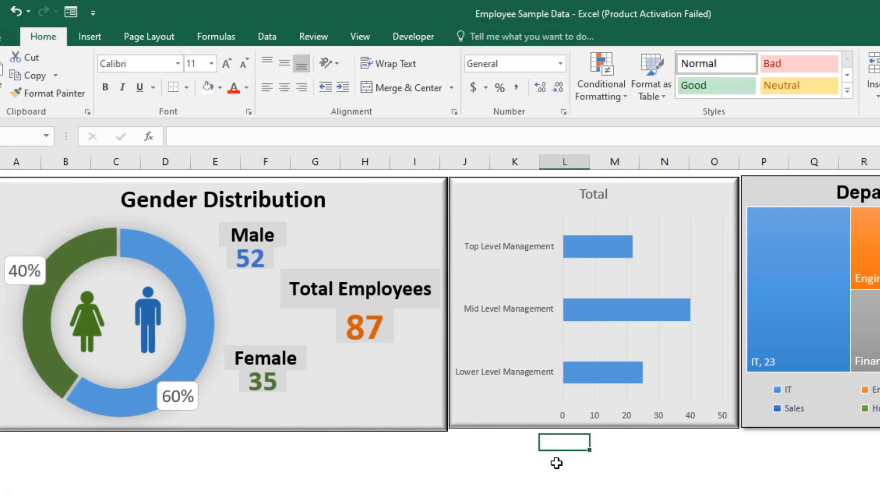
Step: Extend the bottom edges of the bar chart and the Department Distribution treemap slightly downward to line up with the Gender panel
left_click(532, 417)
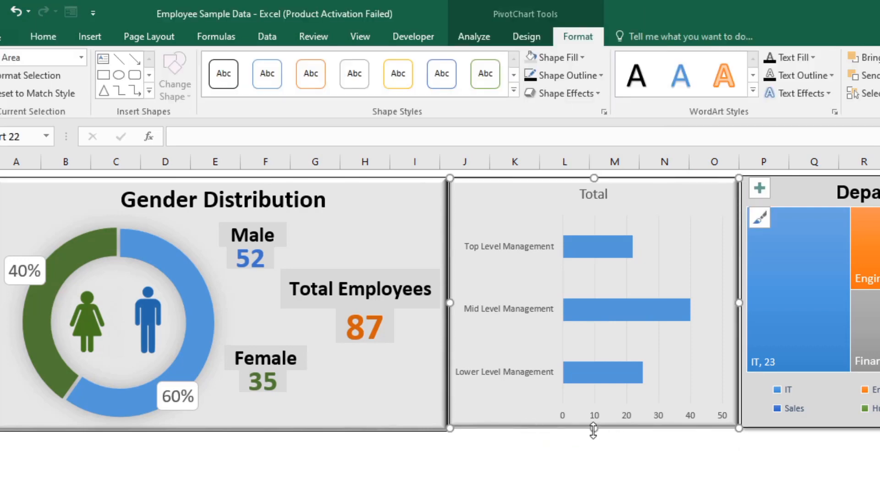
left_click_drag(595, 431, 594, 433)
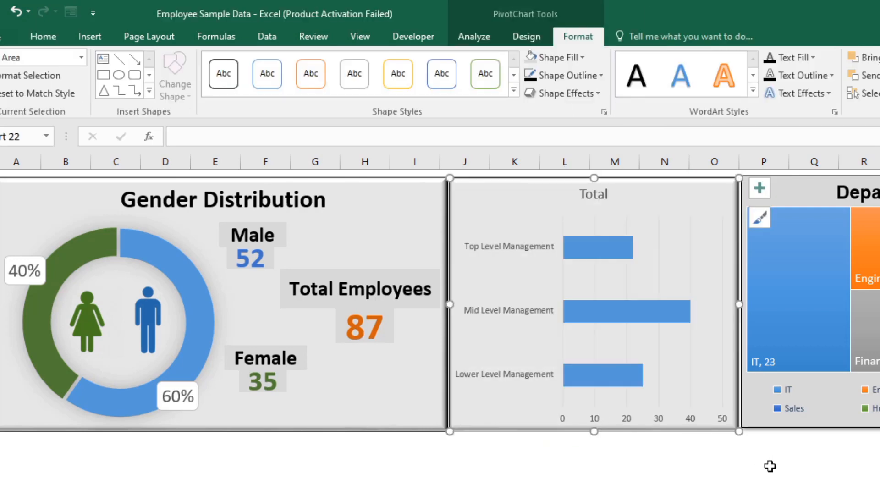
left_click(770, 467)
left_click(814, 429)
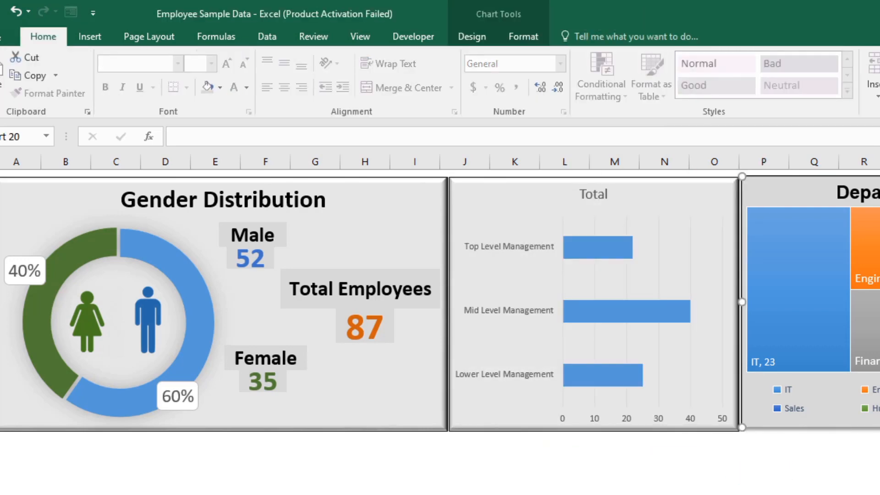
left_click_drag(878, 427, 879, 432)
left_click(875, 460)
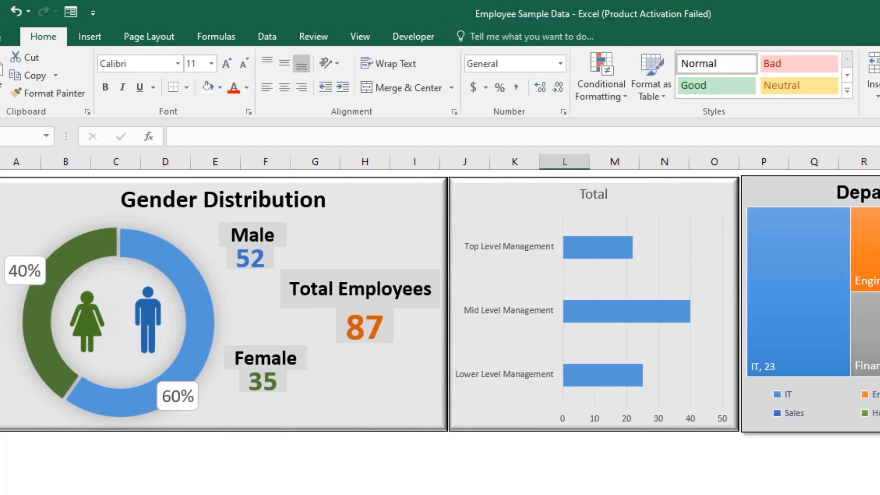
Step: Reduce the management category axis labels to 8 pt and add data labels to the bars
left_click(526, 255)
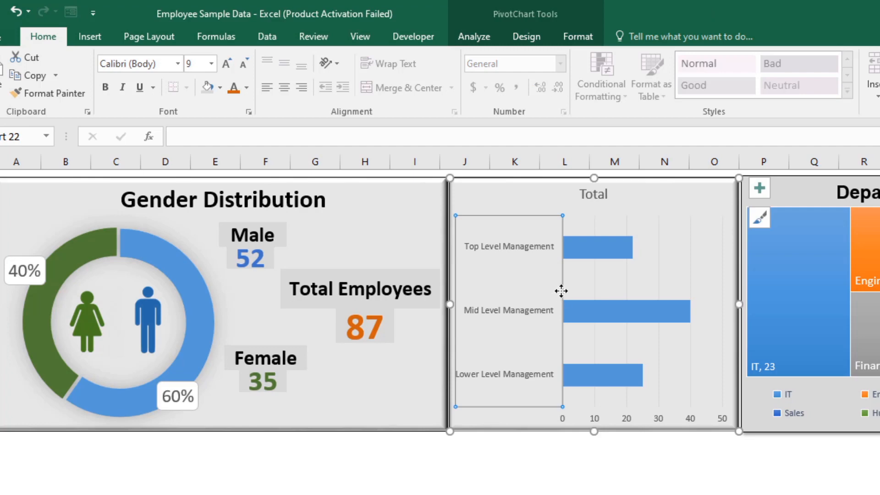
left_click(244, 64)
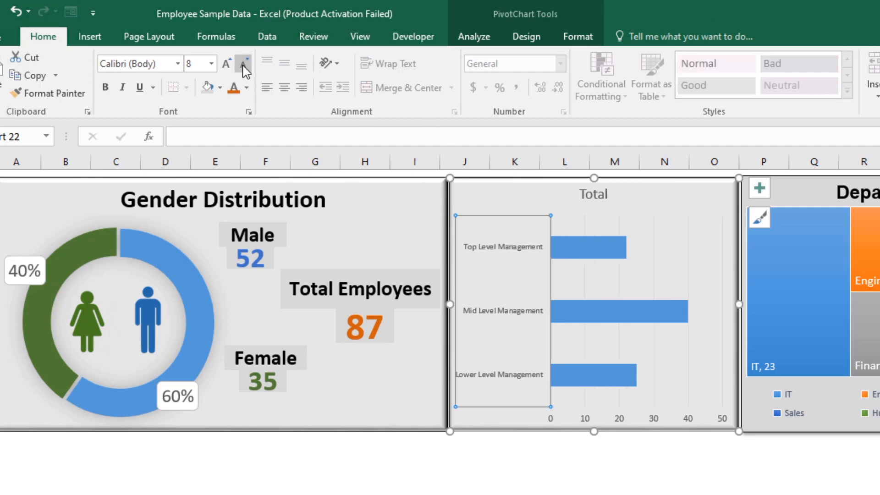
left_click(597, 248)
left_click(684, 212)
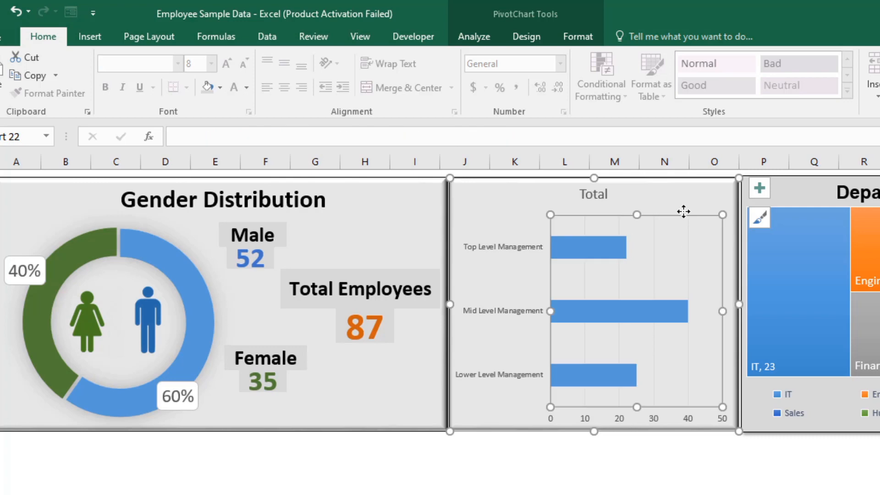
left_click(759, 188)
left_click(797, 249)
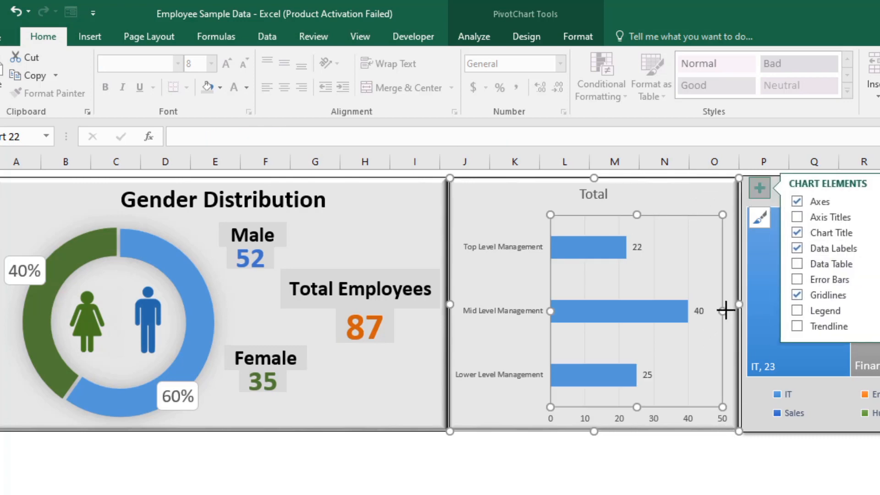
Step: Narrow the bar chart slightly from its right edge and shift the Department Distribution treemap left to close the gap
mouse_move(725, 311)
left_mouse_down()
mouse_move(718, 310)
mouse_move(730, 303)
left_mouse_up()
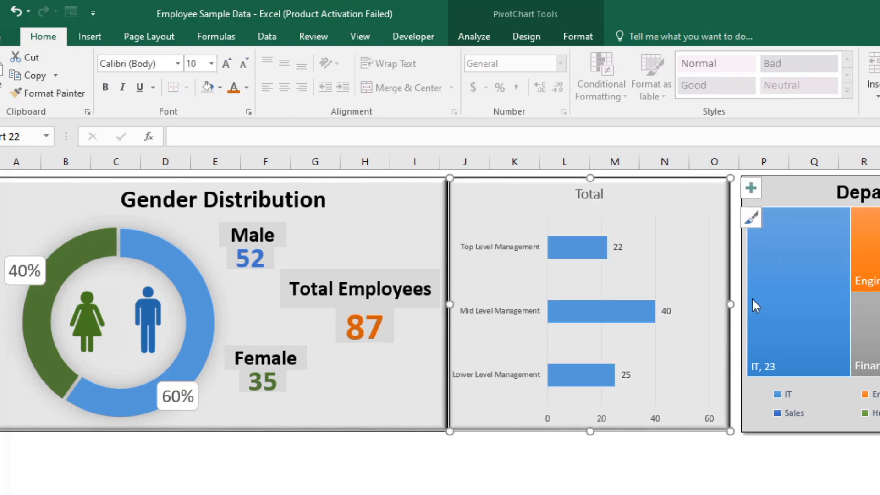
left_click(790, 202)
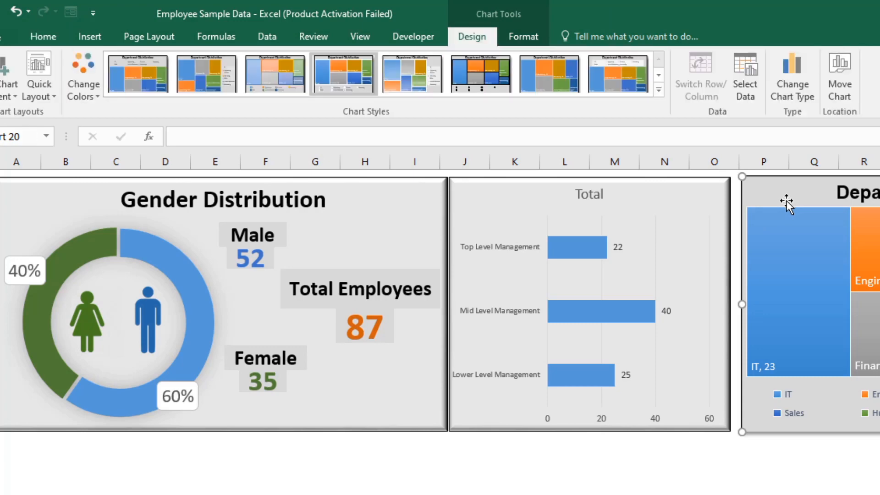
left_click_drag(814, 192, 810, 191)
left_click(724, 491)
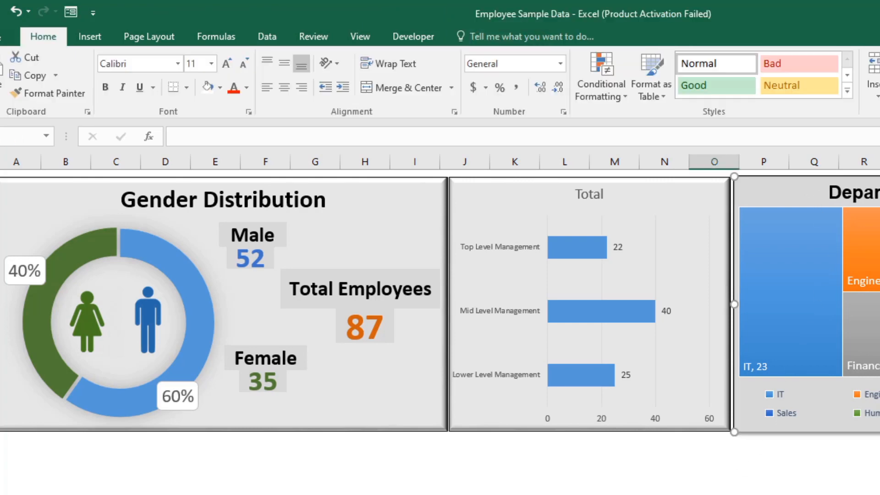
Step: Enlarge the font of the bar chart's data labels to one size step below 18 pt
left_click(660, 316)
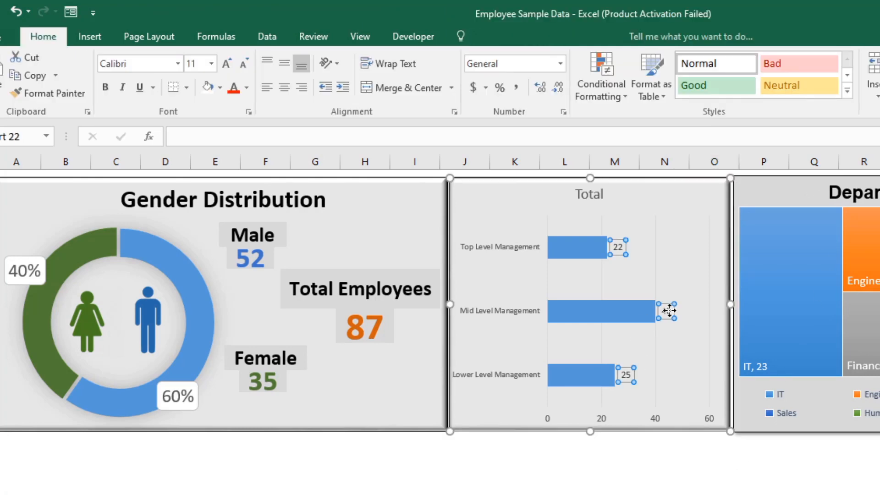
left_click(227, 64)
left_click(226, 64)
left_click(226, 64)
left_click(226, 65)
left_click(226, 64)
left_click(226, 64)
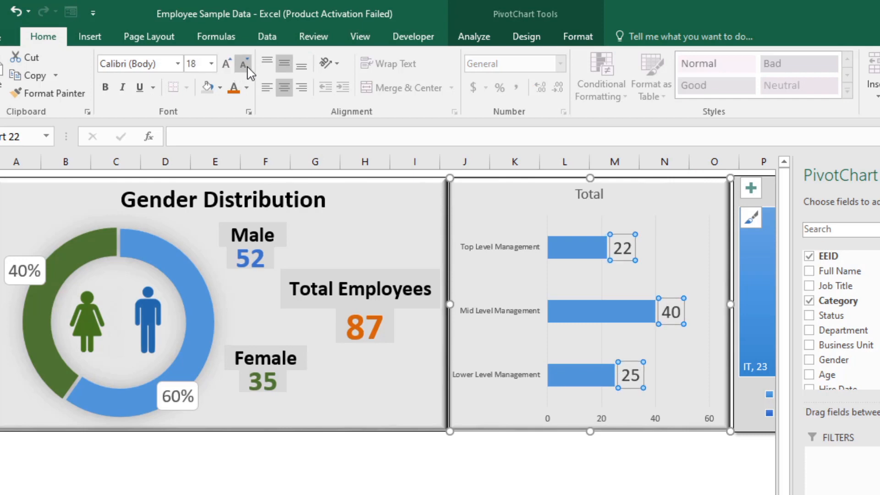
left_click(249, 73)
Step: Set the management category axis labels to 12 pt and colour their text black
left_click(470, 253)
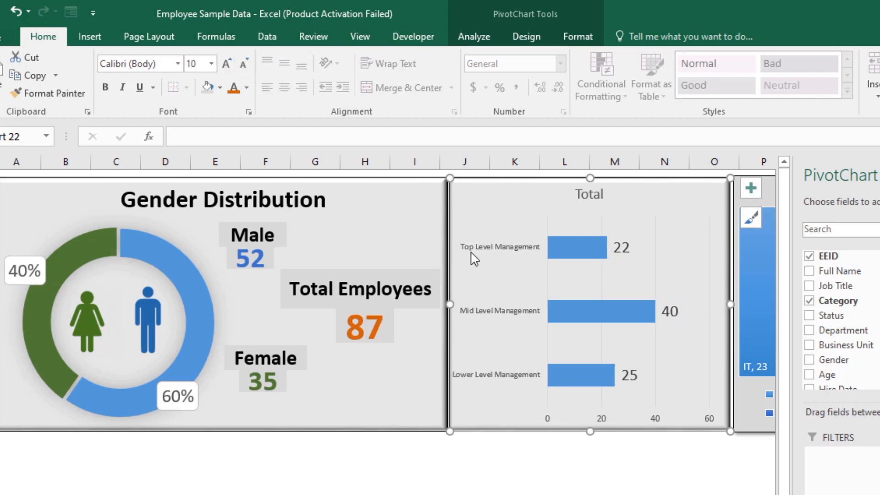
left_click(472, 254)
left_click(225, 66)
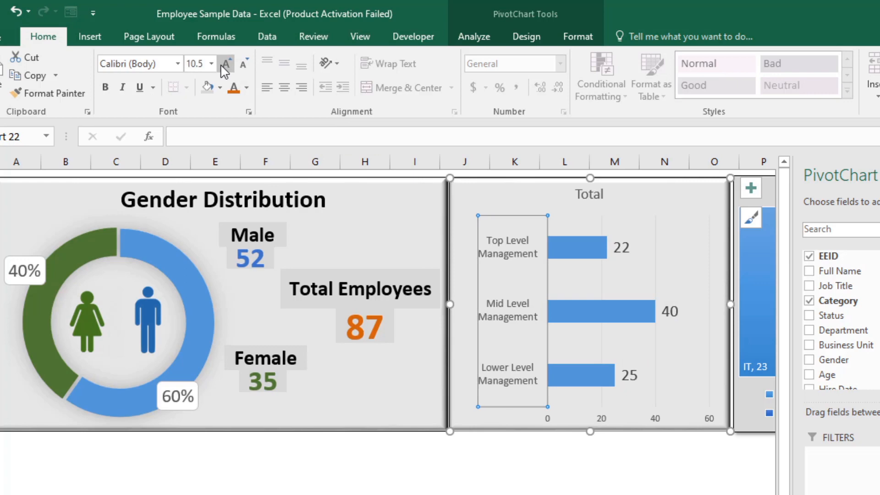
left_click(225, 65)
left_click(226, 65)
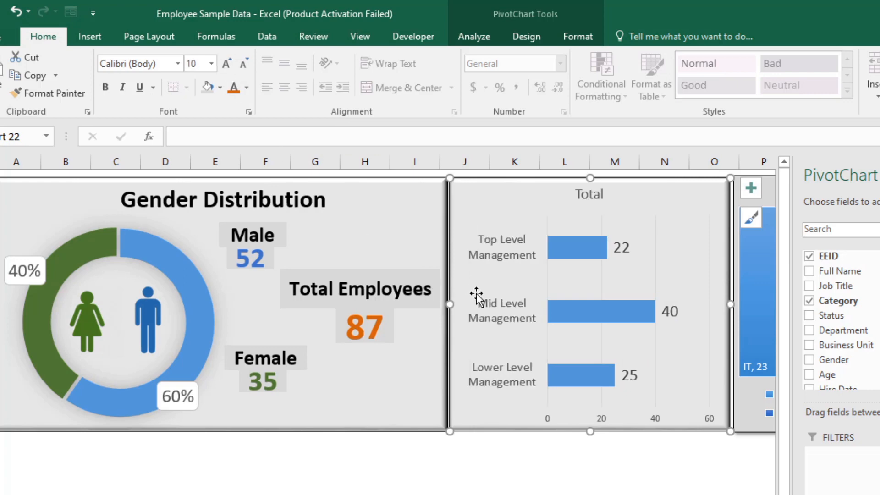
left_click(247, 88)
left_click(238, 109)
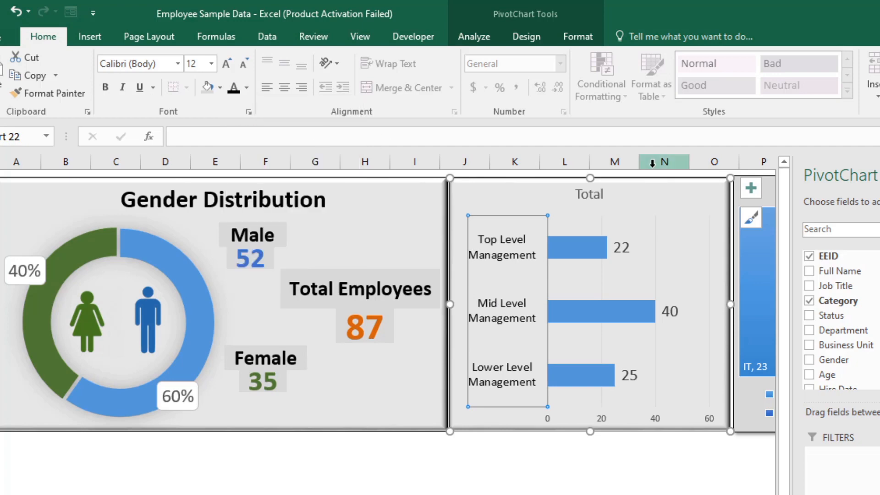
Step: Replace the bar chart's title with "Management Wise Distribution"
left_click(580, 202)
double_click(584, 199)
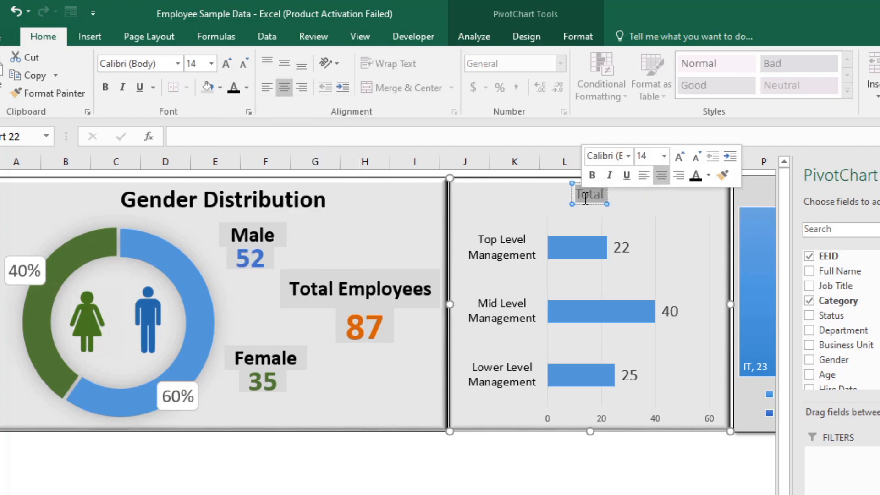
type("M")
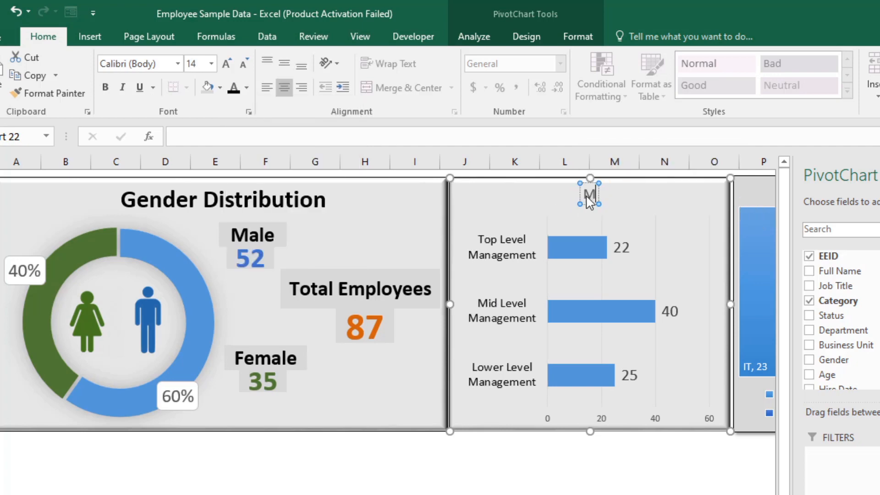
type("anagement W")
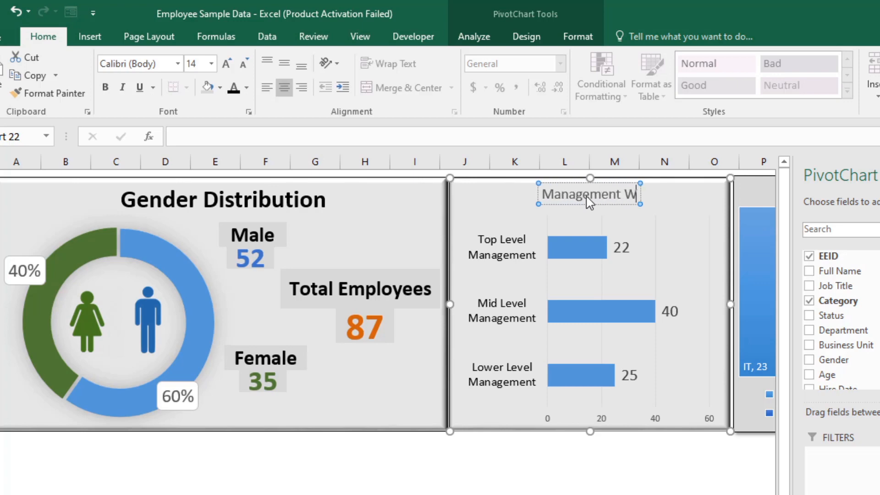
type("ise D")
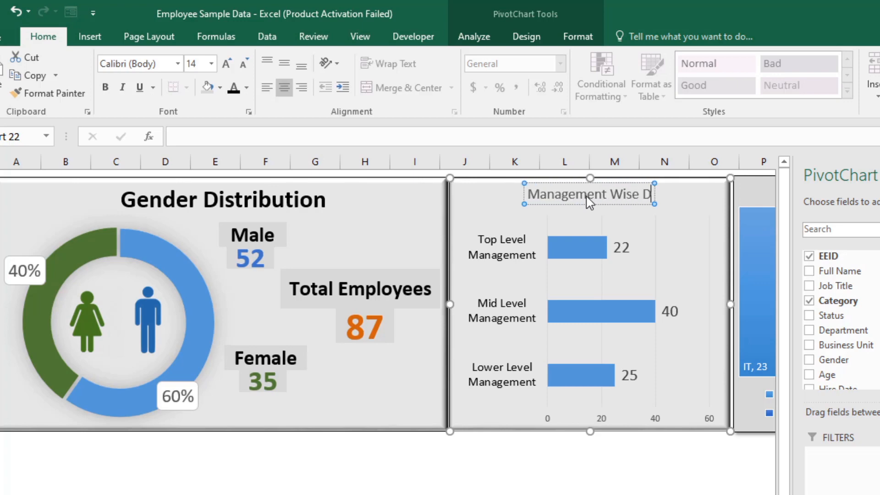
type("istr")
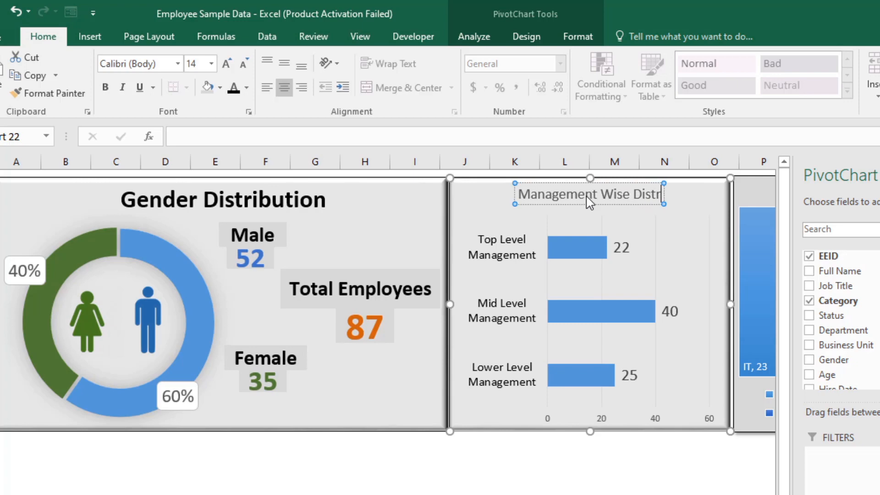
type("ibution")
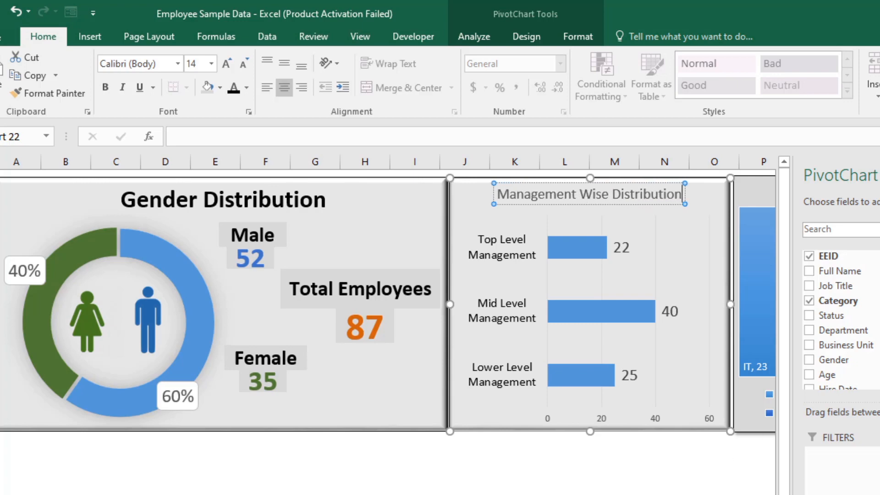
left_click(539, 212)
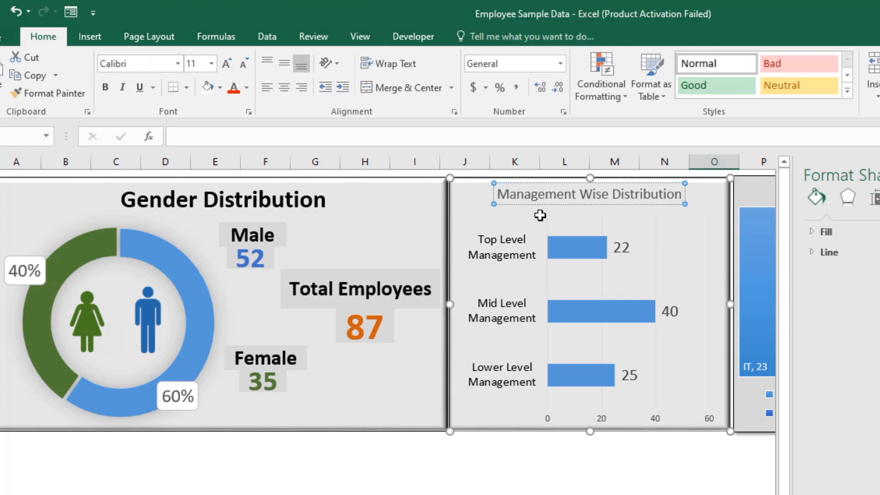
Step: Format the "Management Wise Distribution" title as bold 16 pt black text without italics
left_click(549, 194)
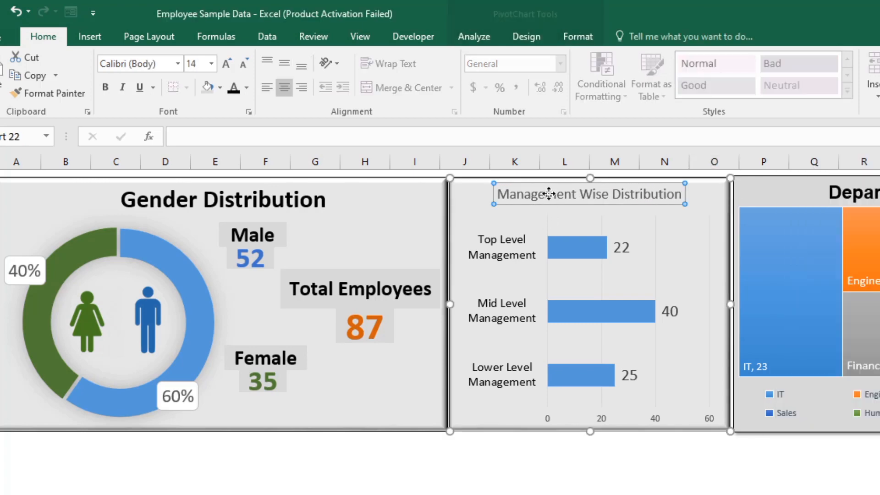
left_click(226, 64)
left_click(229, 65)
left_click(243, 64)
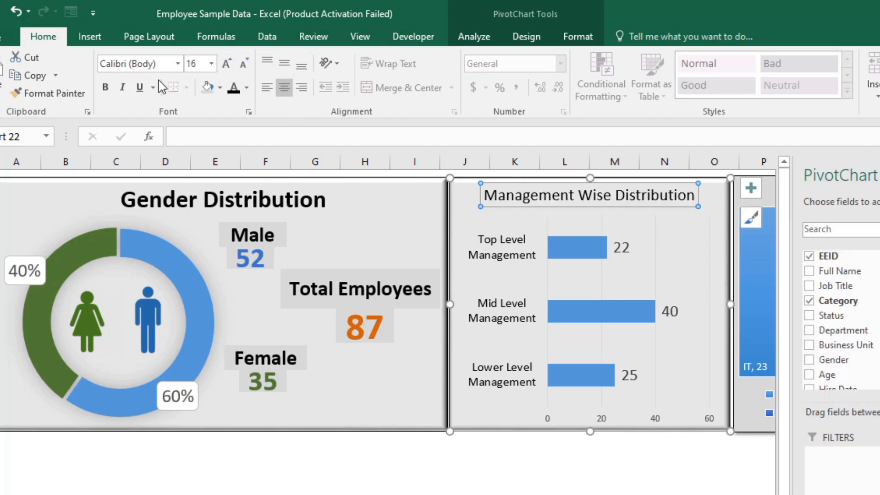
left_click(121, 87)
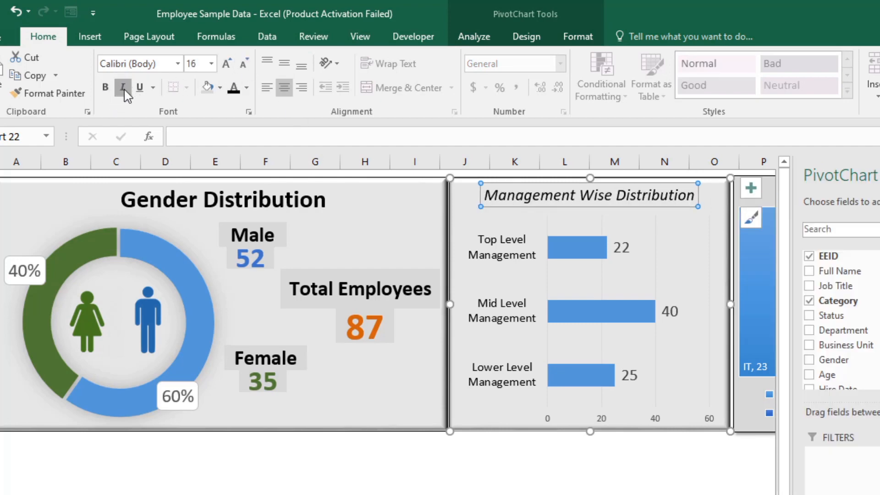
left_click(122, 87)
left_click(105, 87)
left_click(565, 490)
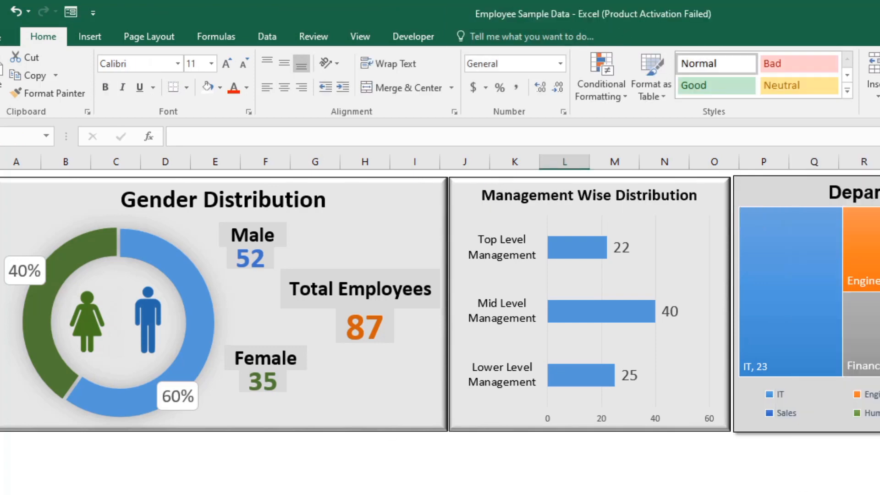
left_click(864, 490)
left_click(763, 490)
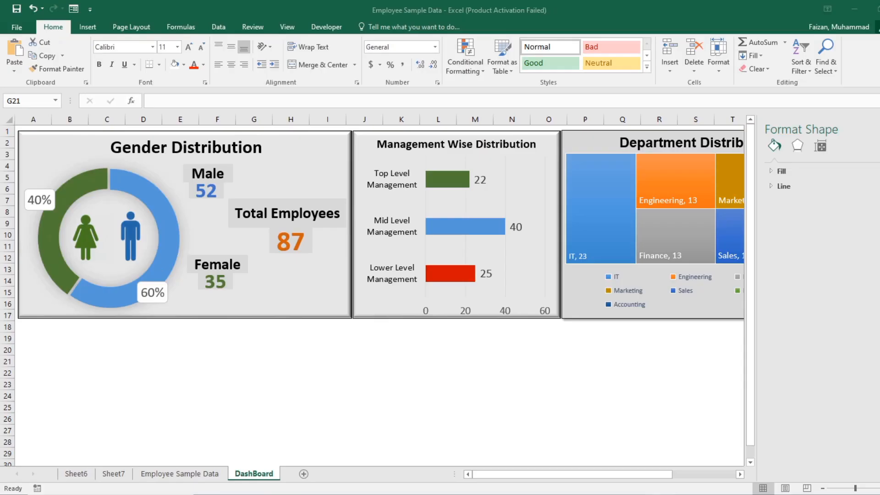
Step: Examine the column headings at the start of the Employee Sample Data sheet
left_click(315, 489)
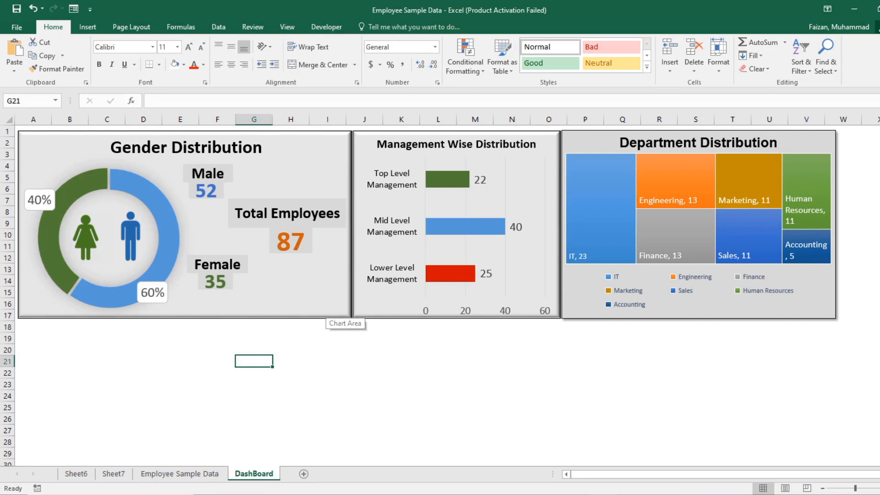
left_click(202, 474)
scroll(132, 377, "up", 5)
left_click(173, 336)
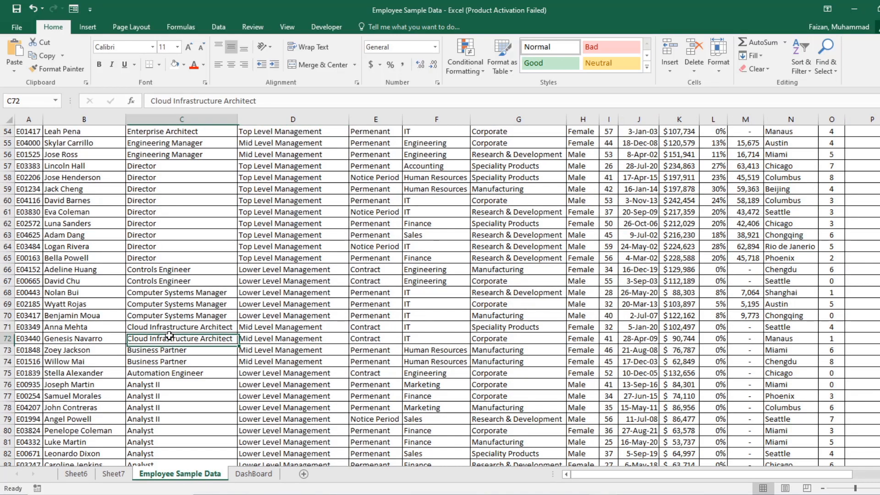
key("ctrl+Up")
key("ctrl+Left")
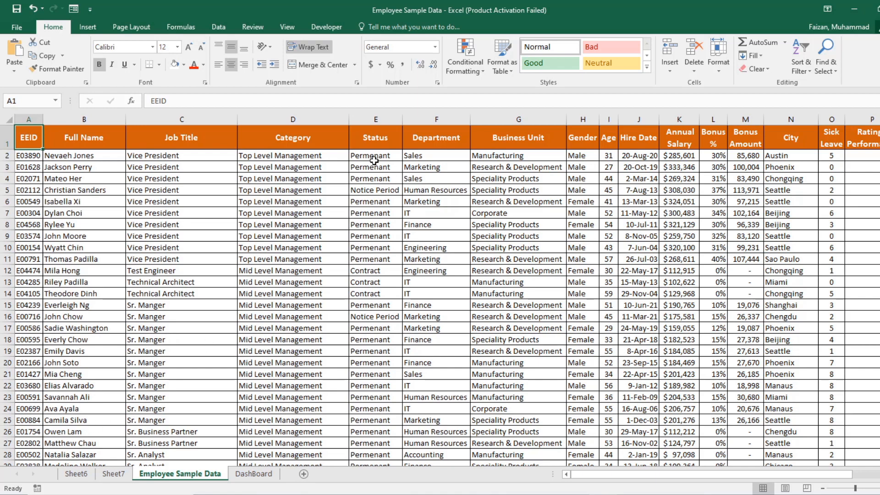
Step: On Sheet6, move the management category chart directly below its pivot table so the table is uncovered
left_click(87, 477)
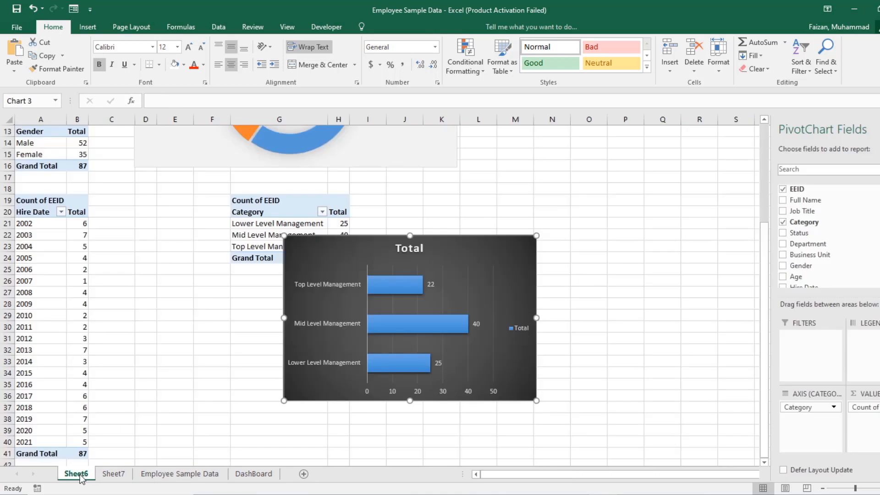
left_click_drag(318, 268, 261, 300)
scroll(210, 337, "down", 3)
scroll(197, 336, "up", 2)
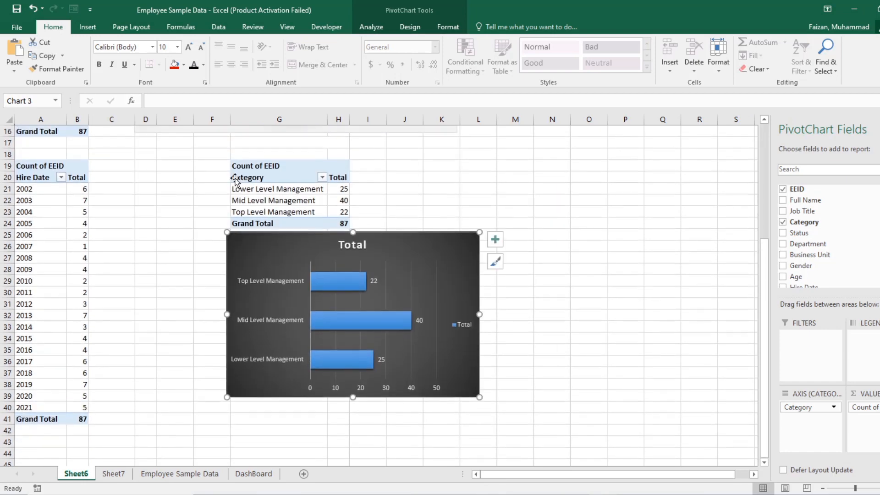
Step: Copy the whole Category pivot table on Sheet6 and paste it at cell A47
left_click(232, 167)
right_click(245, 168)
left_click(270, 176)
scroll(75, 356, "down", 5)
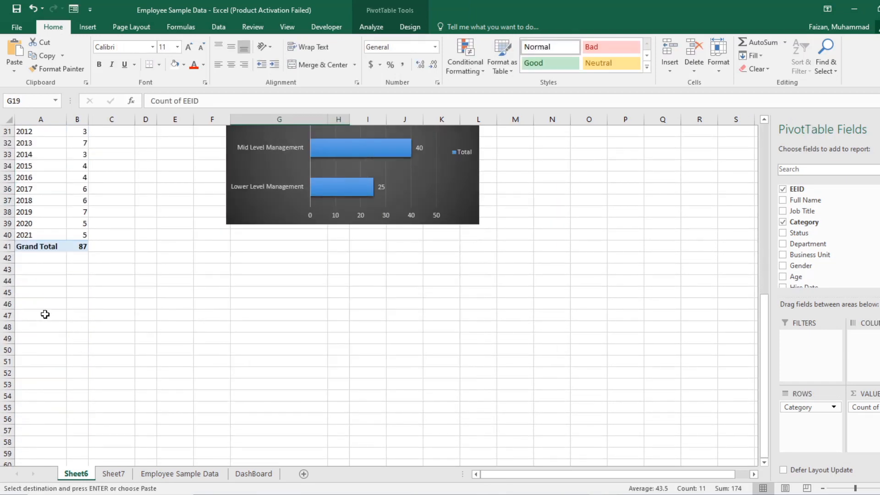
right_click(41, 315)
left_click(69, 122)
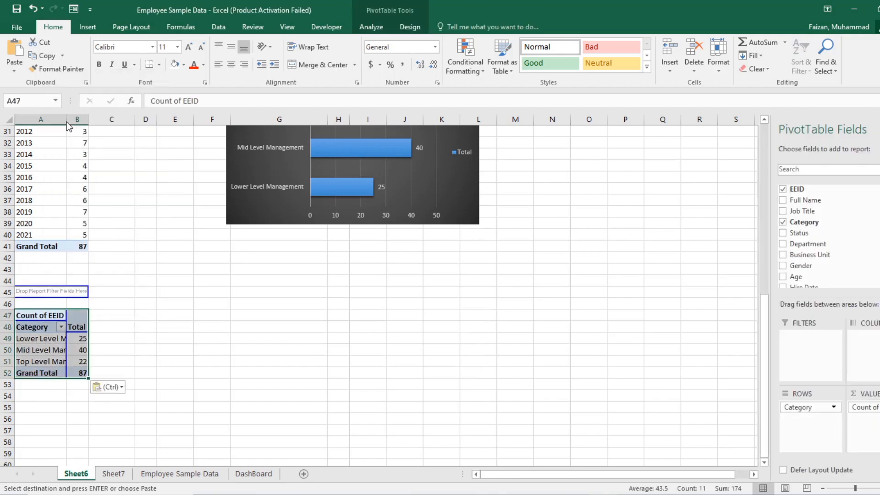
Step: Replace the Category row field with Status in the pivot table at A47
left_click_drag(810, 418, 800, 262)
scroll(799, 261, "down", 1)
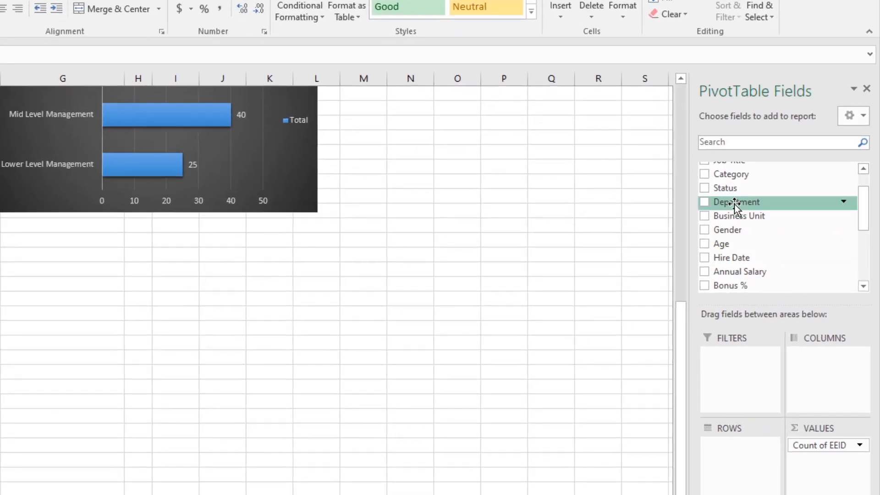
left_click_drag(724, 188, 749, 469)
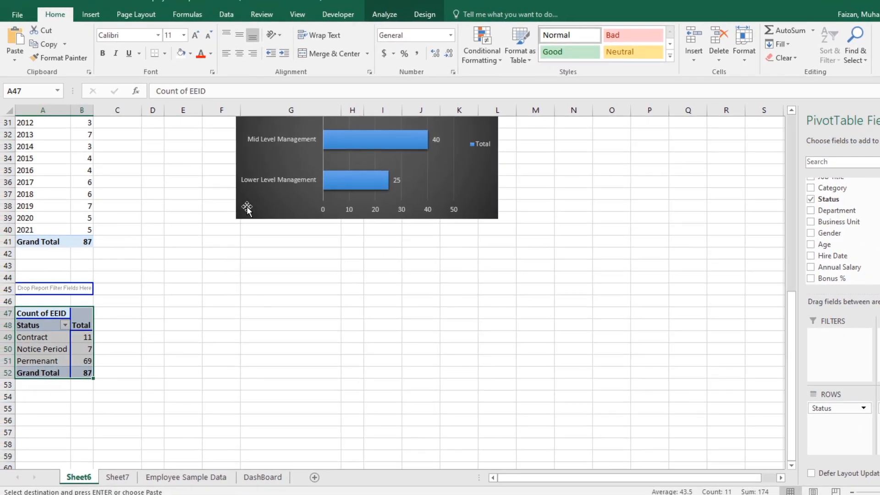
left_click(249, 204)
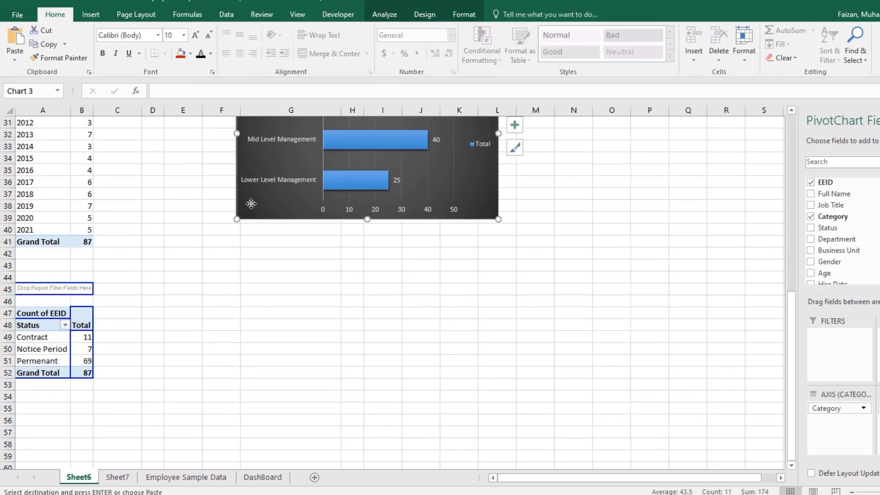
left_click(197, 269)
Step: Insert a 3-D Clustered Bar chart from the Status pivot table and place it below the management category chart
left_click(75, 337)
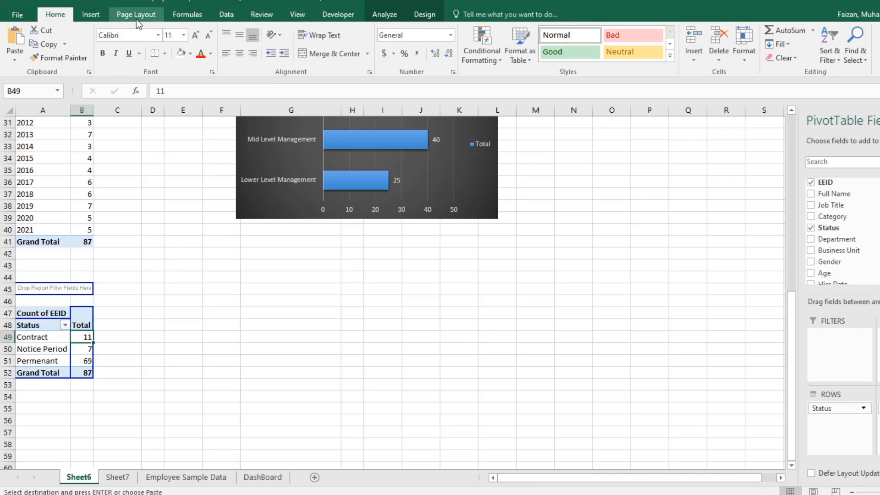
left_click(94, 14)
left_click(451, 34)
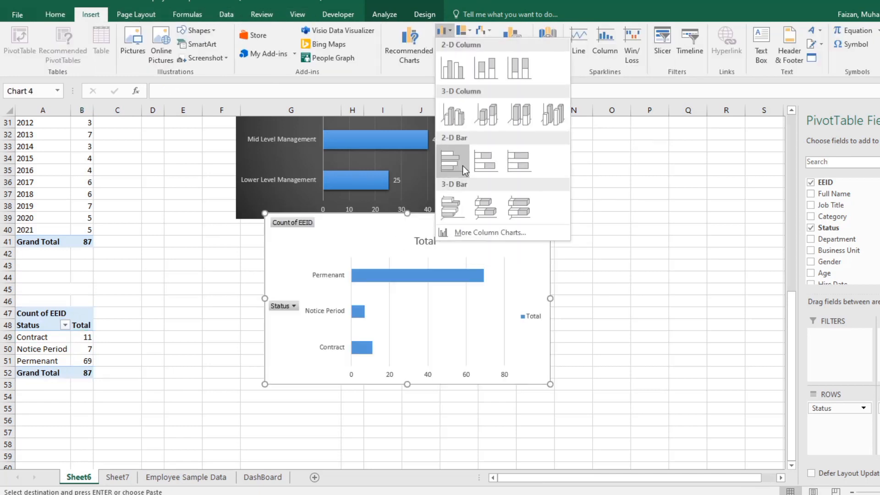
left_click(455, 211)
left_click_drag(365, 229, 339, 262)
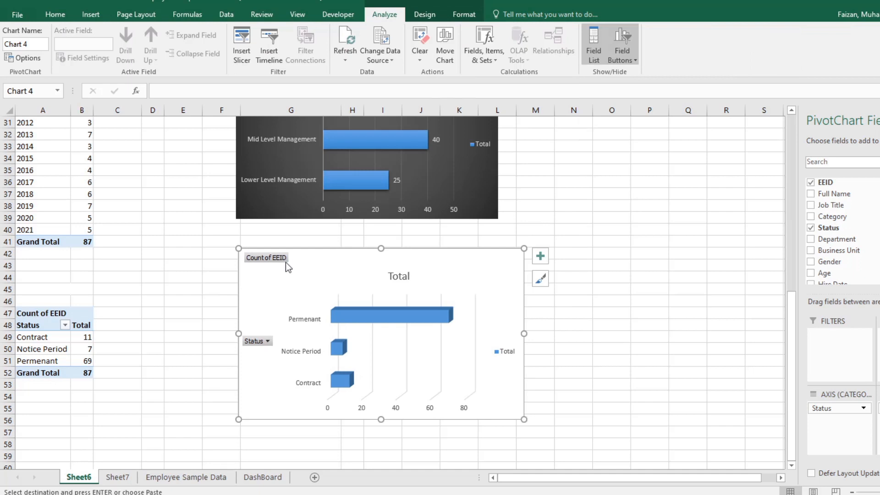
Step: Hide all field buttons on the Status bar chart and delete its legend
right_click(267, 254)
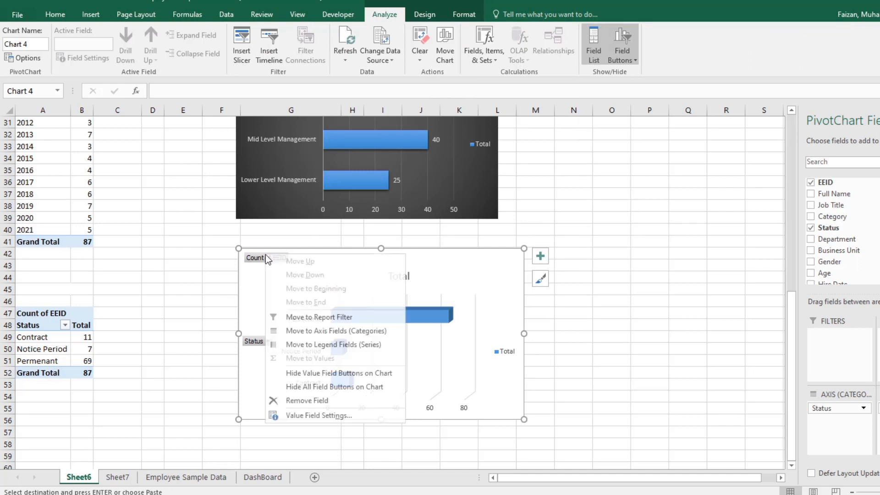
left_click(309, 384)
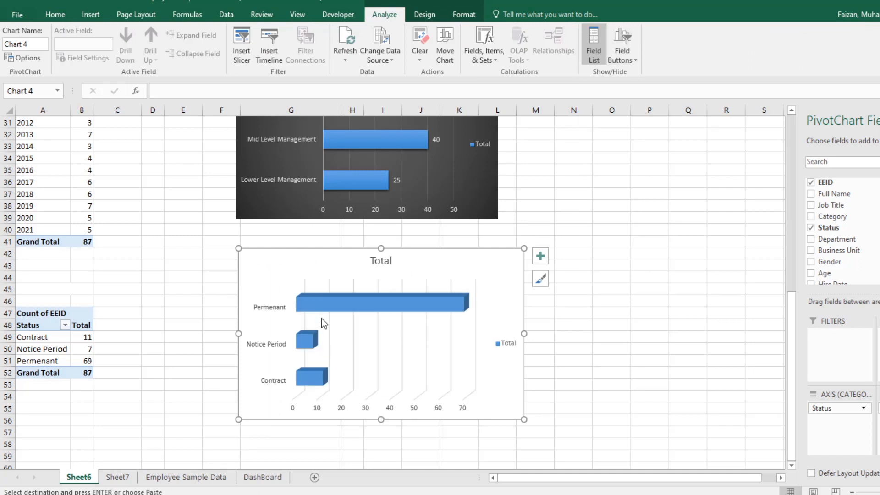
right_click(314, 271)
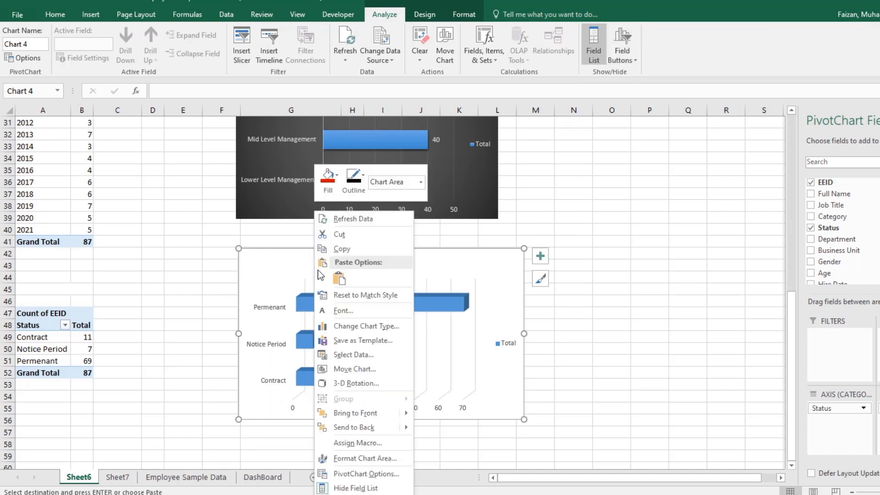
left_click(491, 343)
left_click(498, 340)
key("Delete")
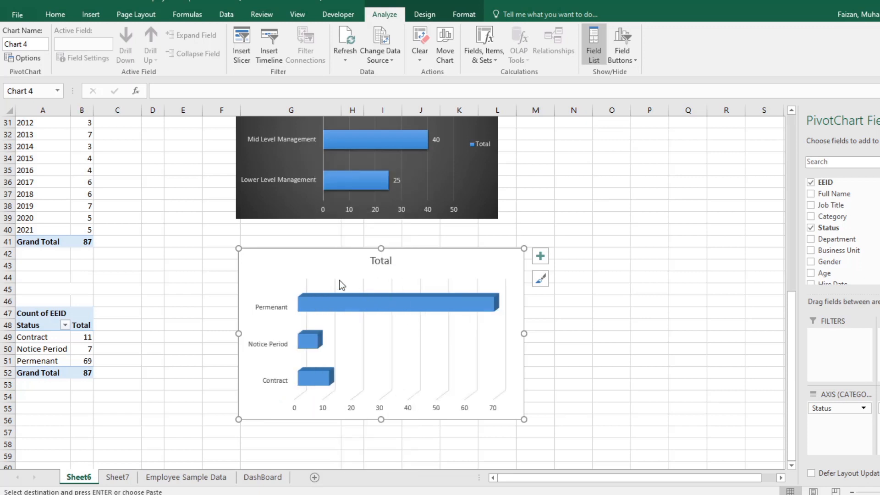
Step: Copy the Status bar chart and paste it at cell J20 of the DashBoard sheet
right_click(323, 268)
left_click(351, 249)
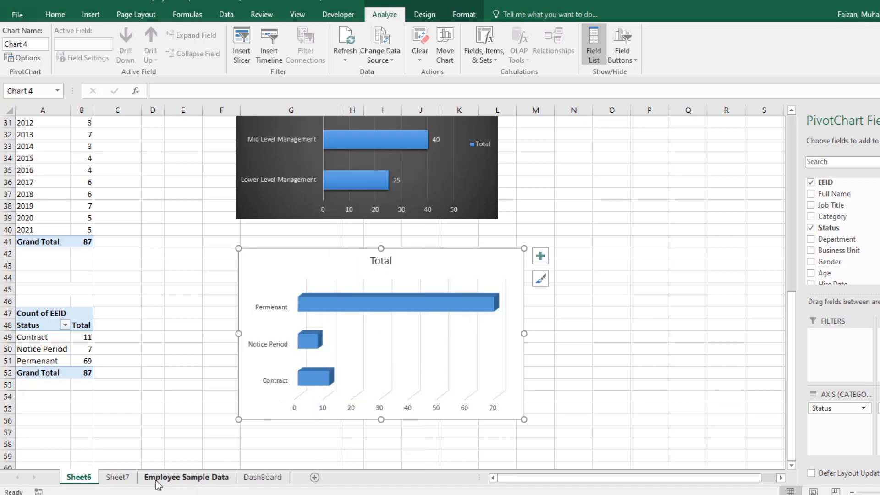
left_click(248, 481)
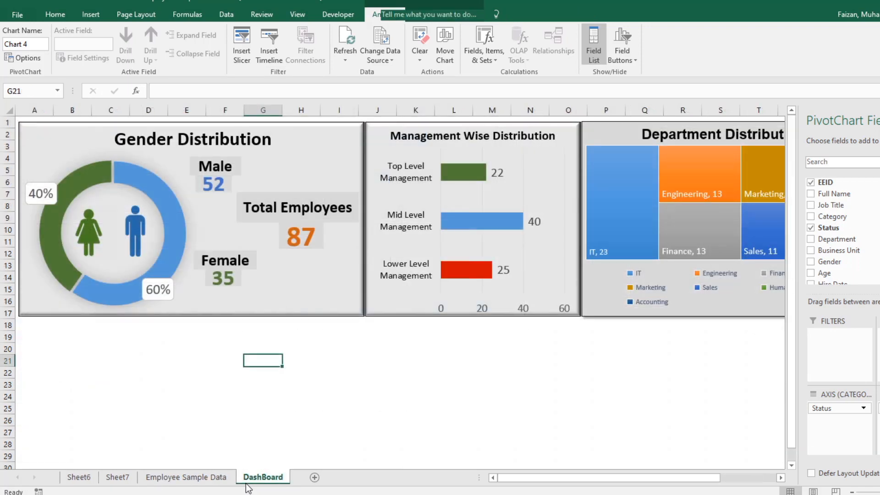
left_click(380, 353)
right_click(383, 352)
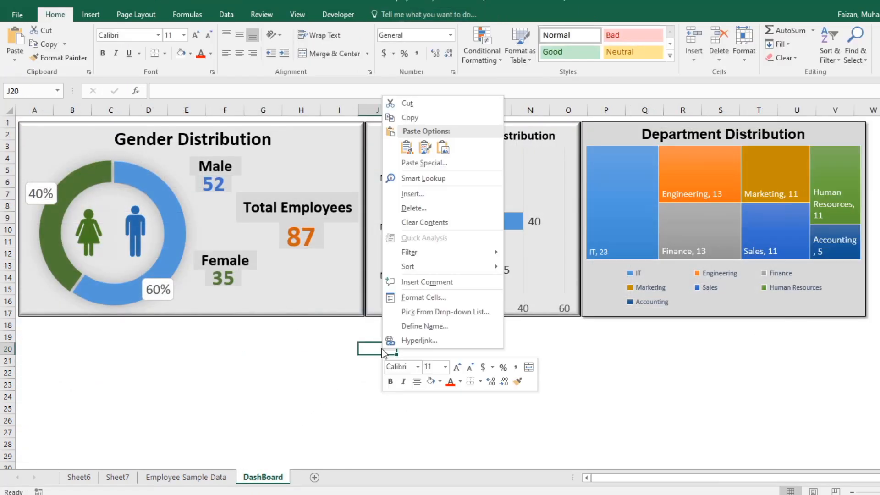
left_click(407, 147)
Step: Shrink the pasted Status chart to about 3.85 by 2.98 inches and place it directly under the Management Wise Distribution panel
scroll(526, 366, "down", 3)
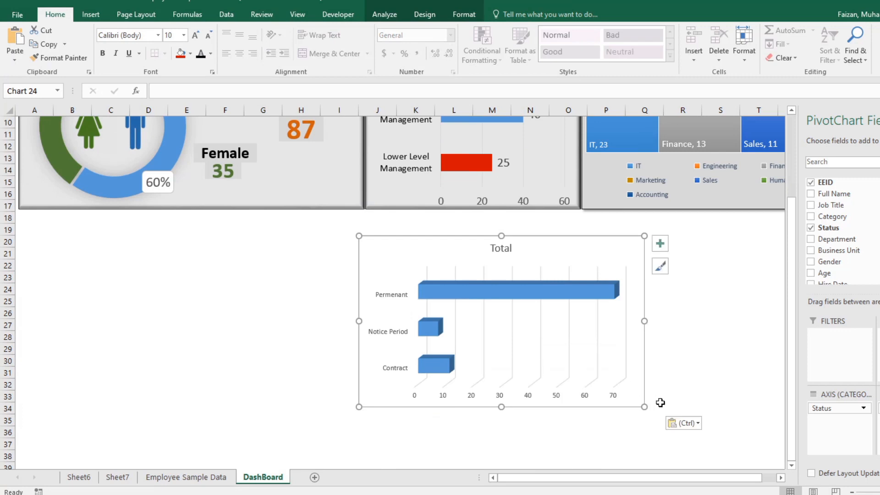
left_click_drag(643, 407, 578, 405)
left_click_drag(372, 258, 378, 232)
Step: Apply the first bevel preset as a shape effect to the Status chart's frame
left_click(462, 14)
left_click(482, 57)
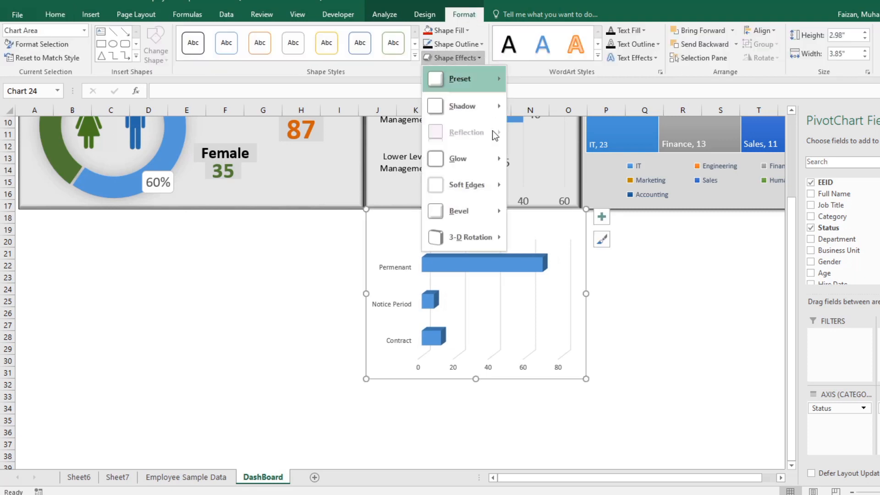
mouse_move(476, 212)
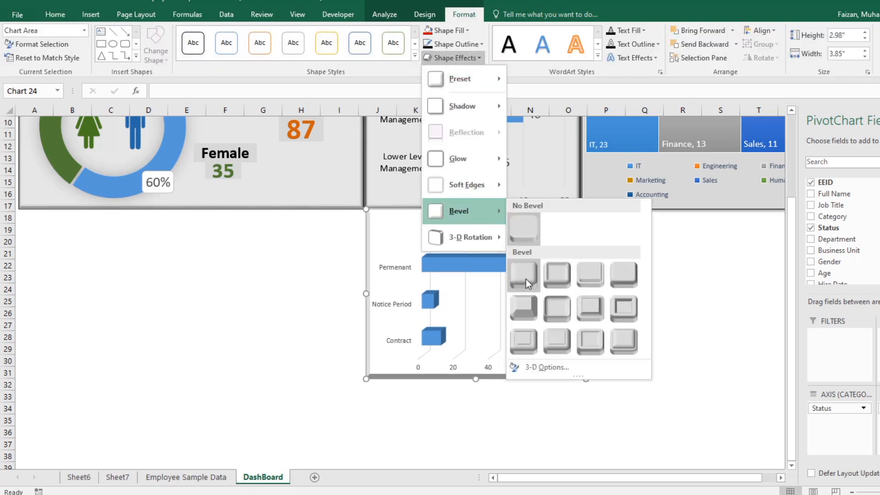
left_click(526, 279)
Step: Nudge the Status chart slightly down and resize it to about 3.78 inches wide and 3.09 inches high, matching the panel above
left_click(534, 243)
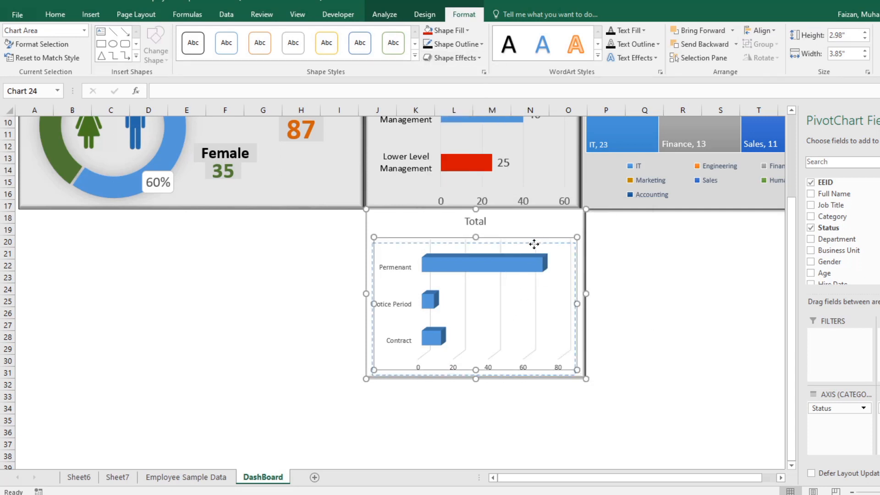
left_click_drag(534, 244, 548, 229)
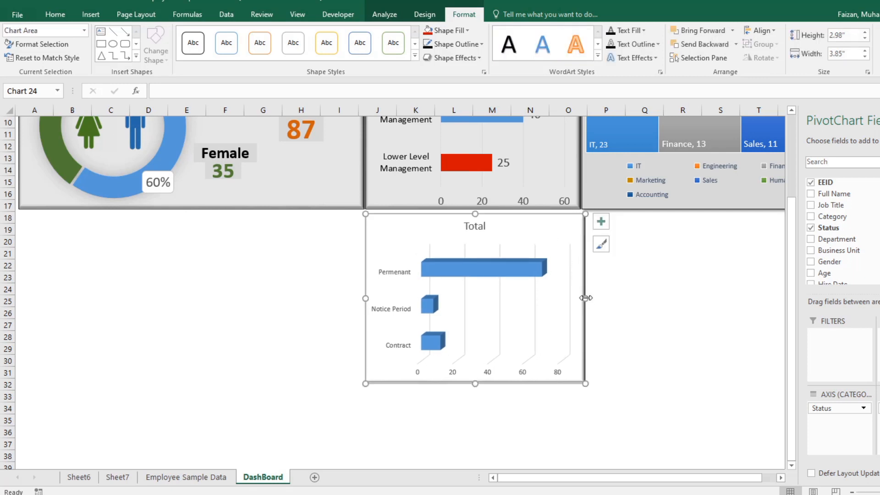
left_click_drag(585, 297, 580, 297)
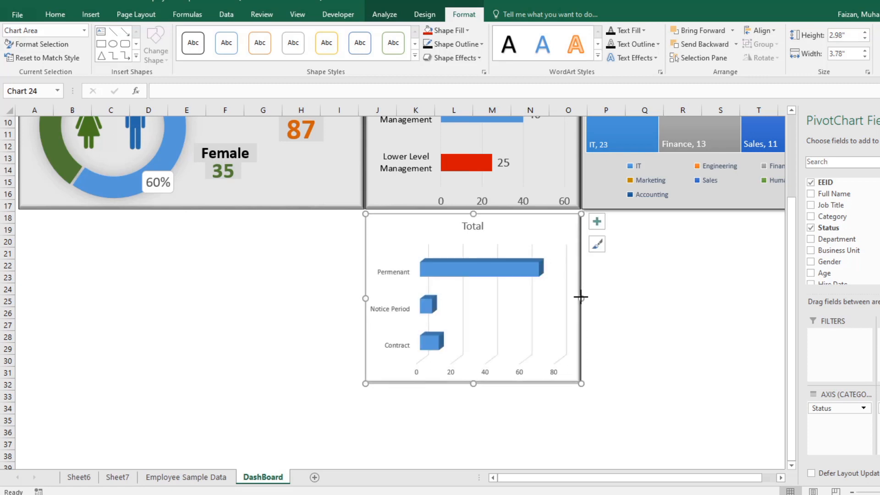
left_click(609, 318)
left_click(471, 386)
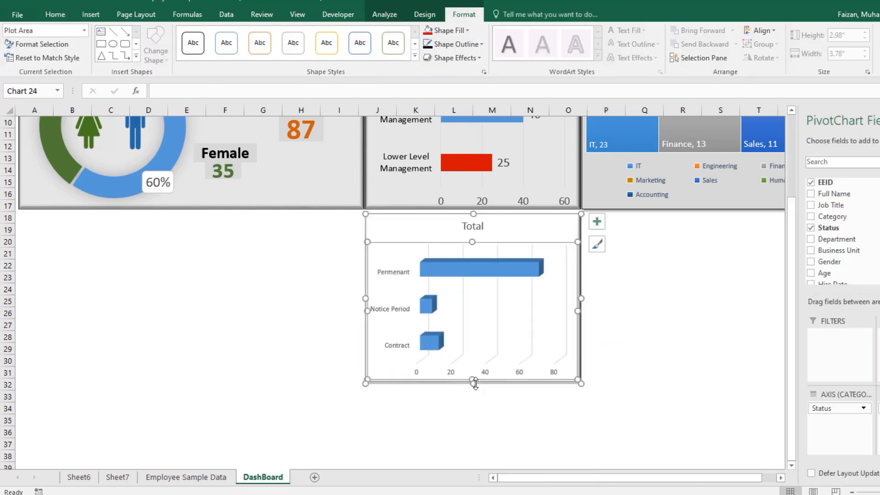
left_click_drag(473, 384, 473, 389)
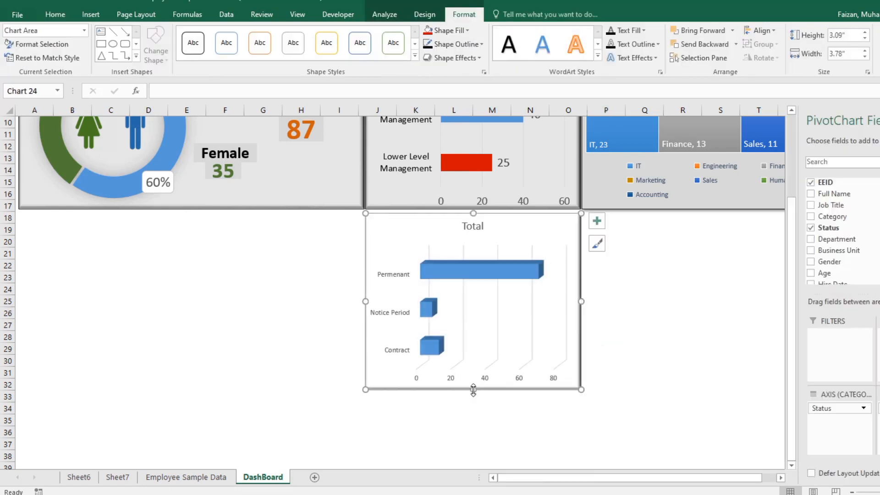
Step: Replace the Status chart's title with "Employees Status"
left_click(619, 364)
left_click(503, 232)
left_click(472, 227)
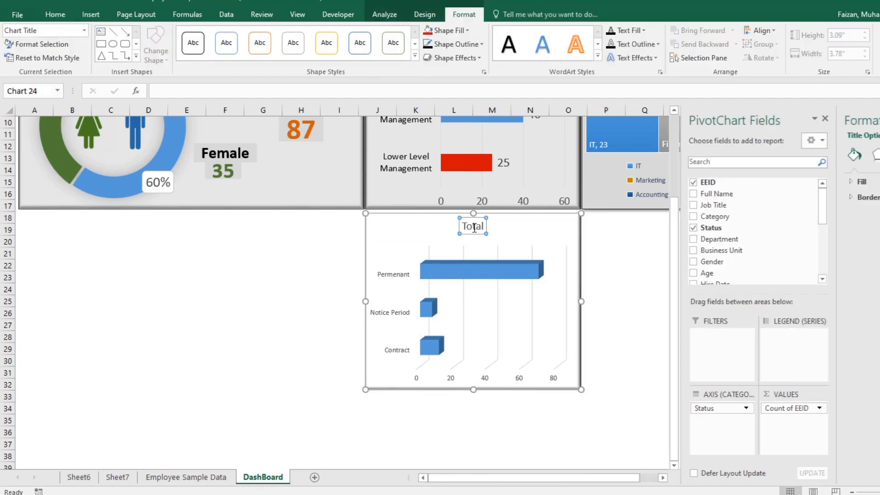
double_click(474, 228)
type("S")
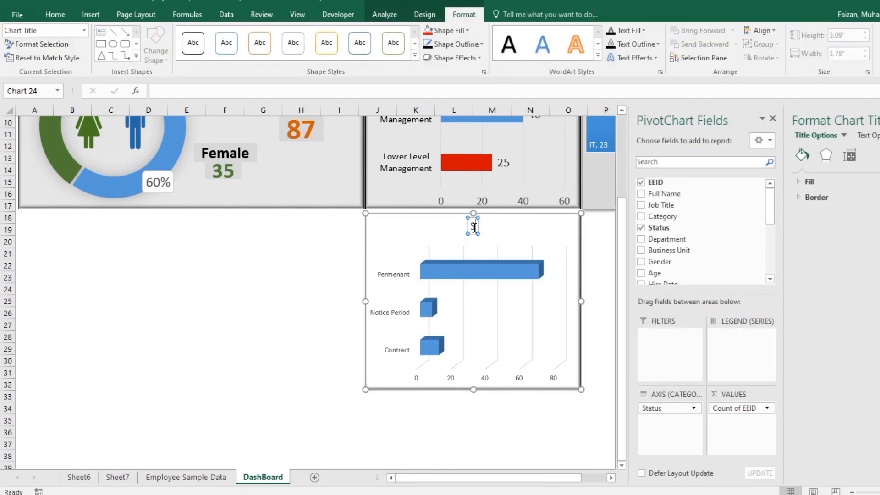
key("BackSpace")
type("Employee")
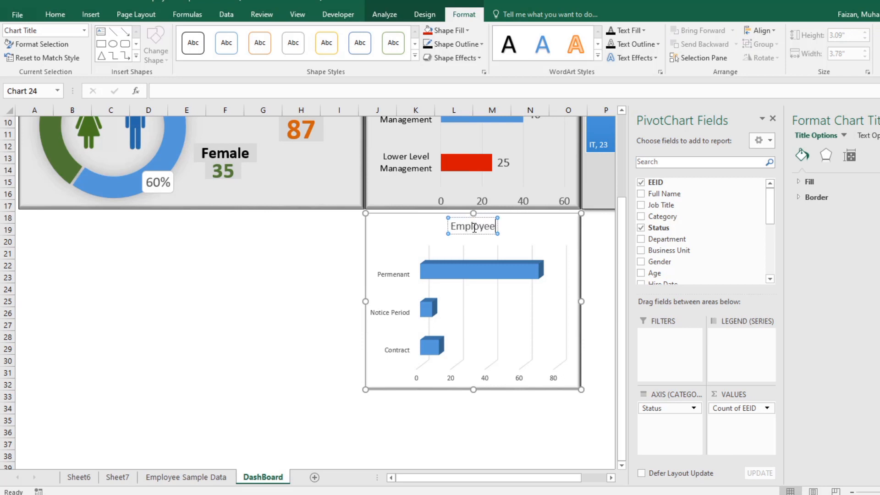
type("s Status")
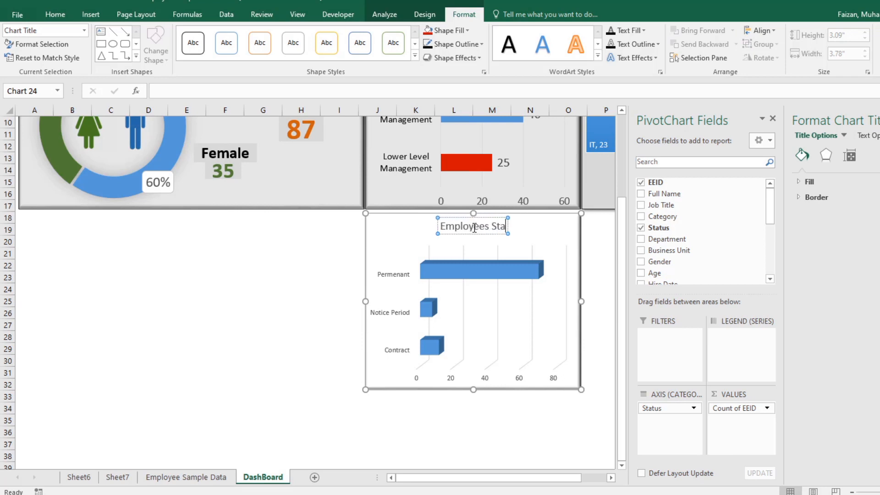
left_click(542, 273)
left_click(567, 224)
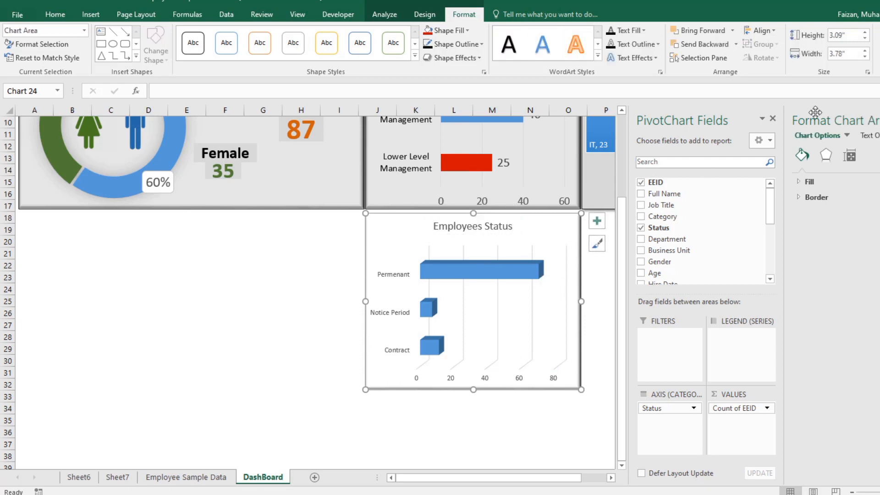
Step: Close the PivotChart field list and add data labels to the Employees Status chart
left_click(773, 118)
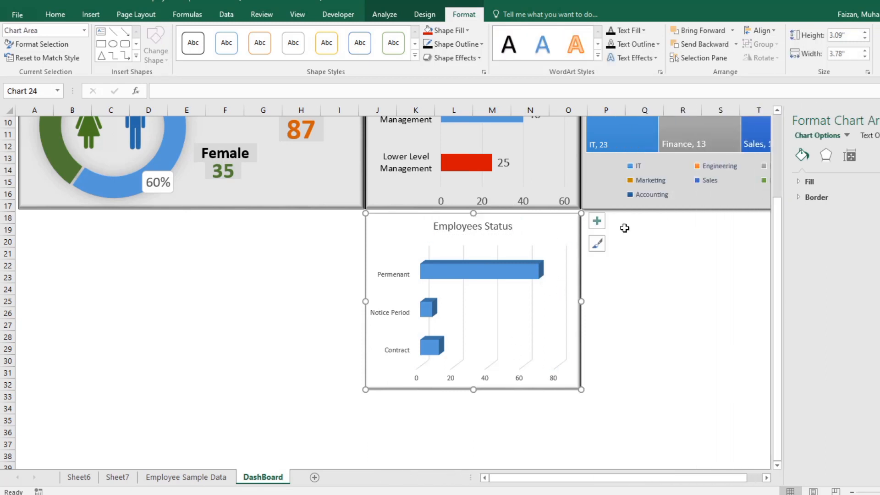
left_click(596, 220)
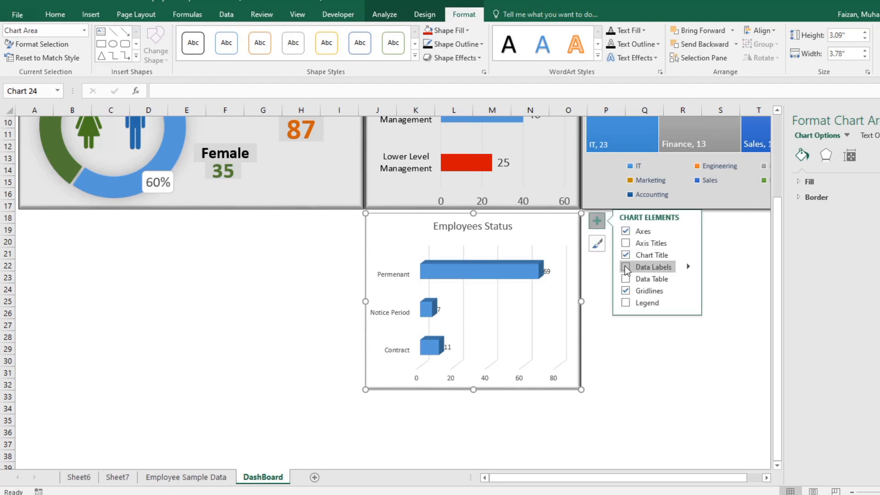
left_click(548, 271)
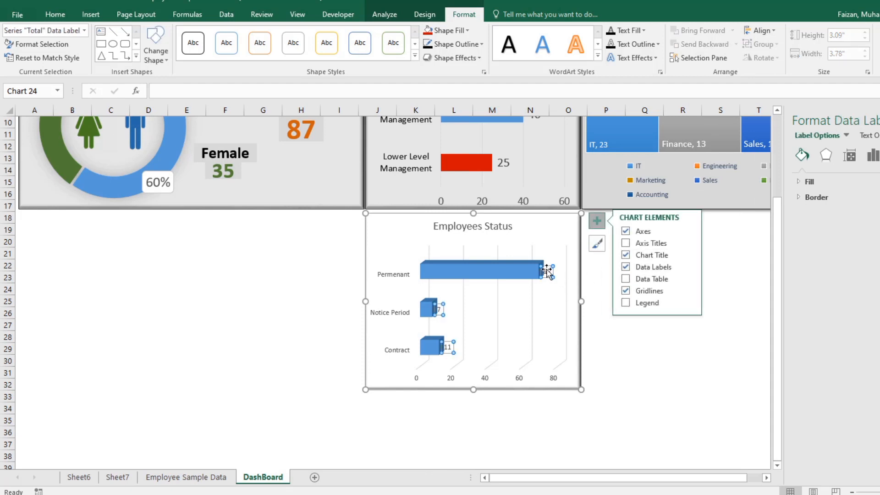
Step: Move the Permenant data label onto its bar, enlarge it to 16 pt and colour it white
left_click_drag(533, 270, 507, 270)
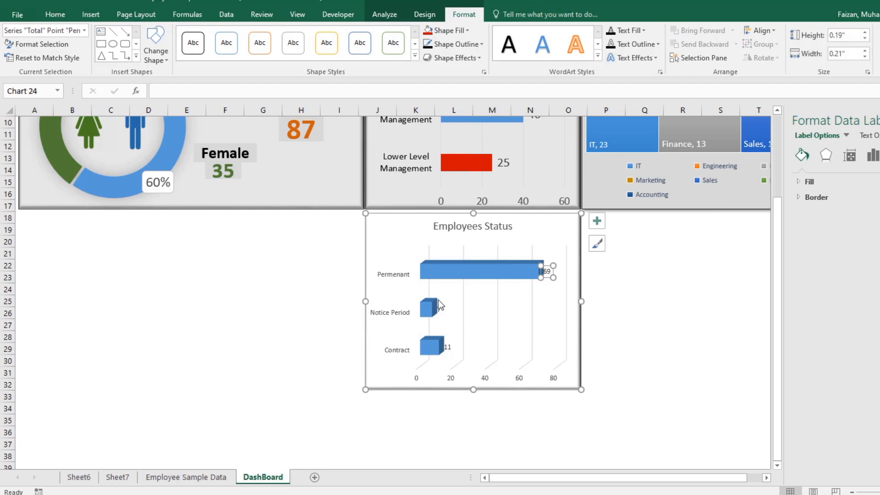
left_click(55, 14)
left_click(196, 35)
left_click(196, 35)
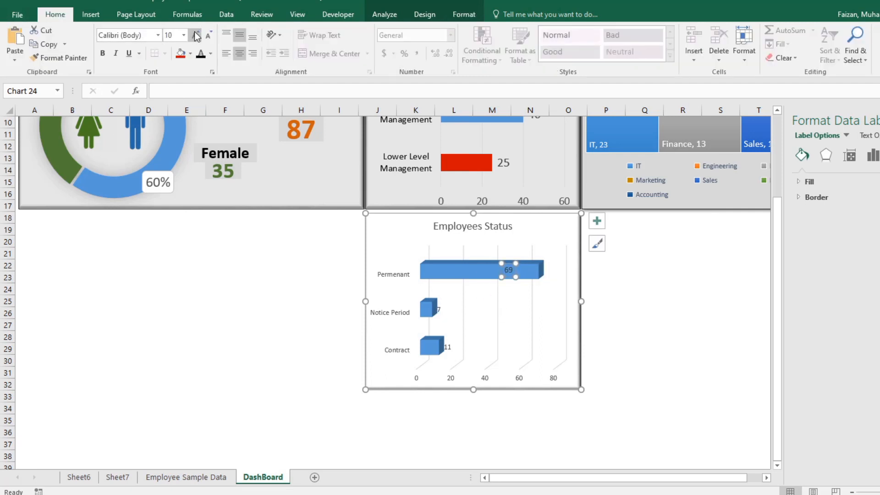
left_click(196, 35)
left_click(196, 35)
left_click(196, 36)
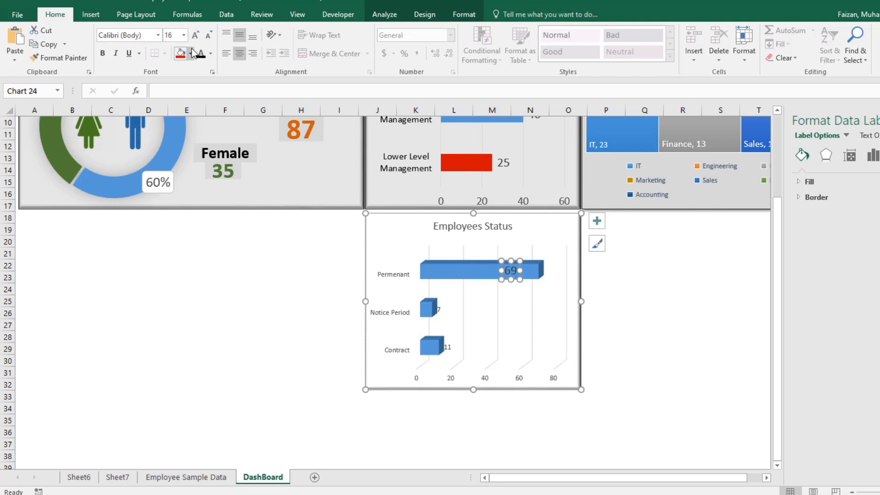
left_click(211, 54)
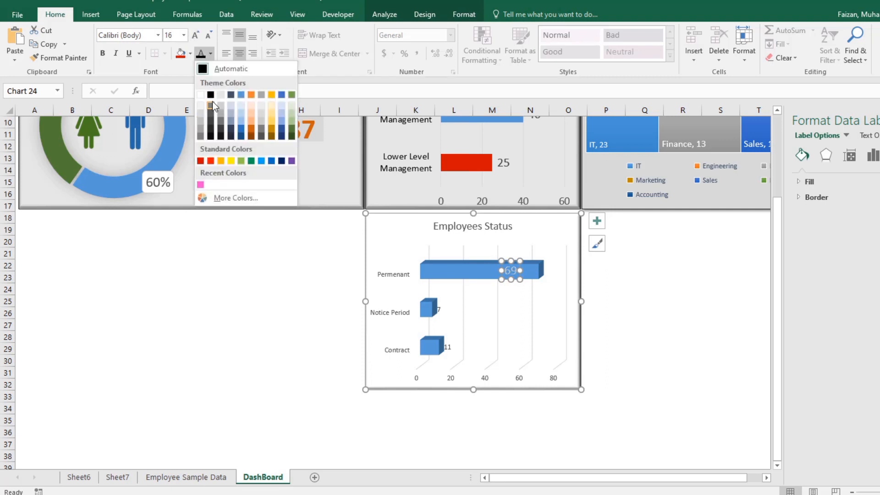
left_click(200, 95)
left_click(714, 348)
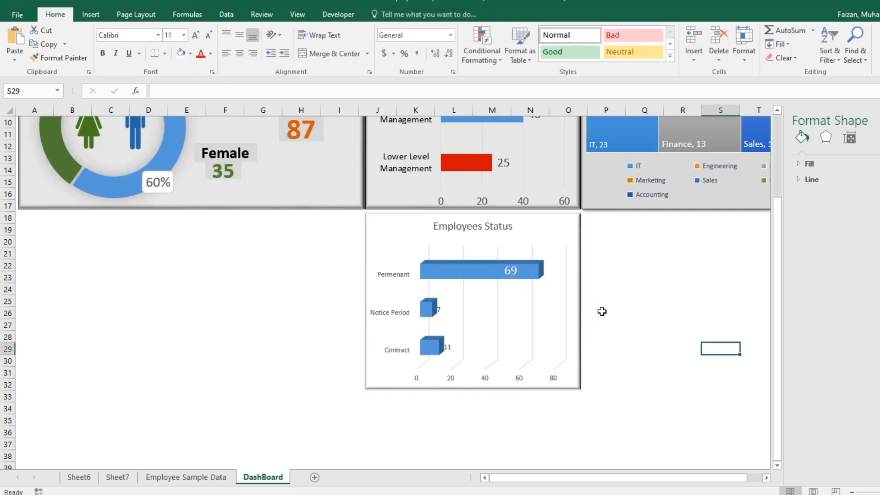
Step: Move the Permenant data label just beyond the end of its bar and set its font colour to Automatic black
left_click(508, 271)
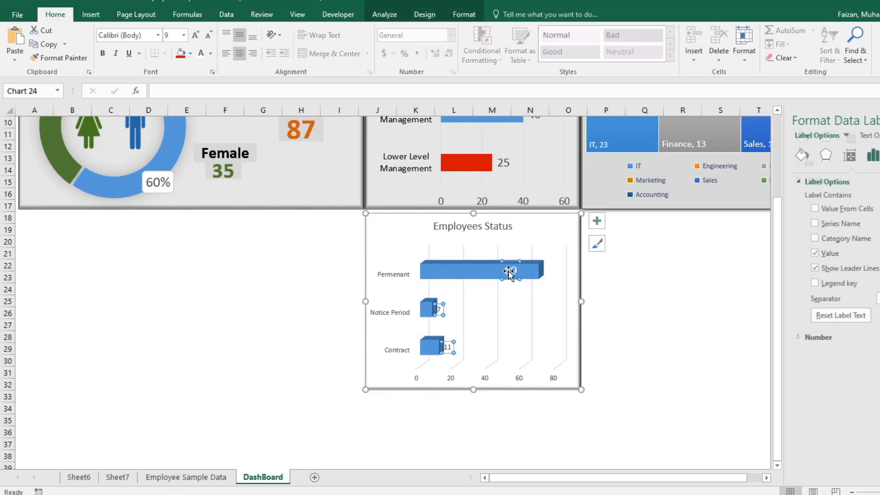
left_click(509, 271)
left_click_drag(508, 271, 553, 270)
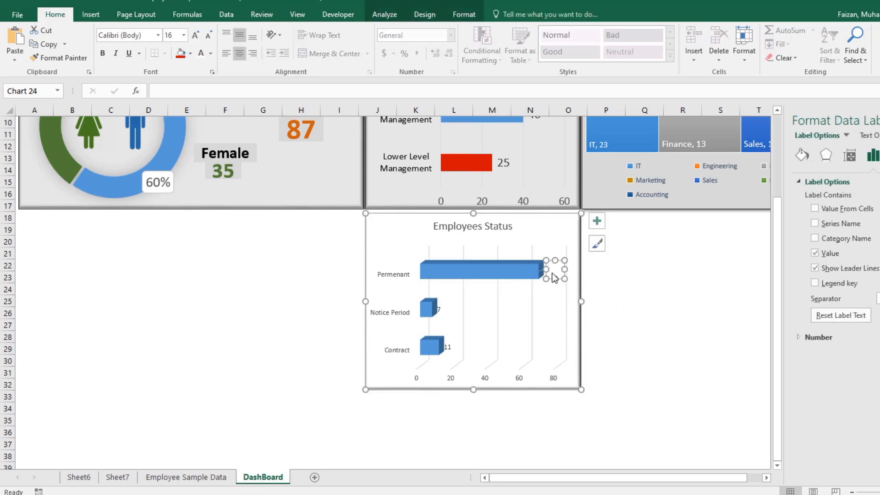
left_click(210, 54)
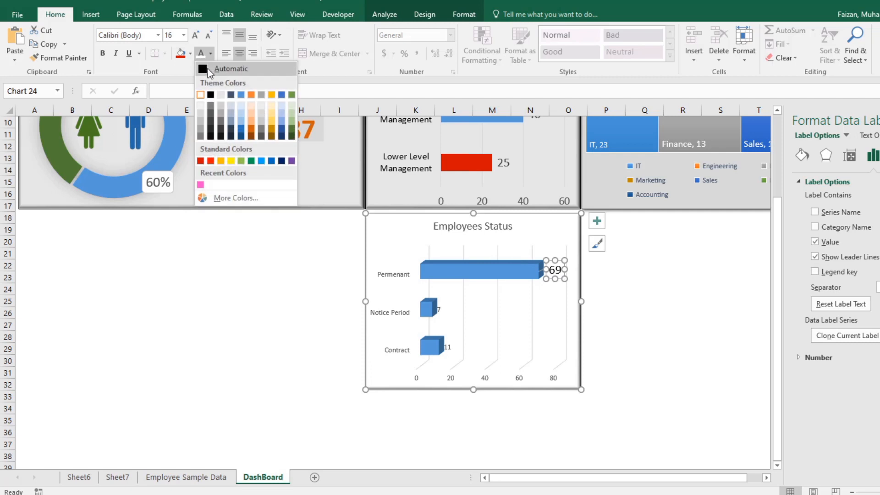
left_click(209, 67)
left_click(691, 318)
Step: Make all data labels in the Employees Status chart bold and enlarge them to 20 pt
left_click(555, 269)
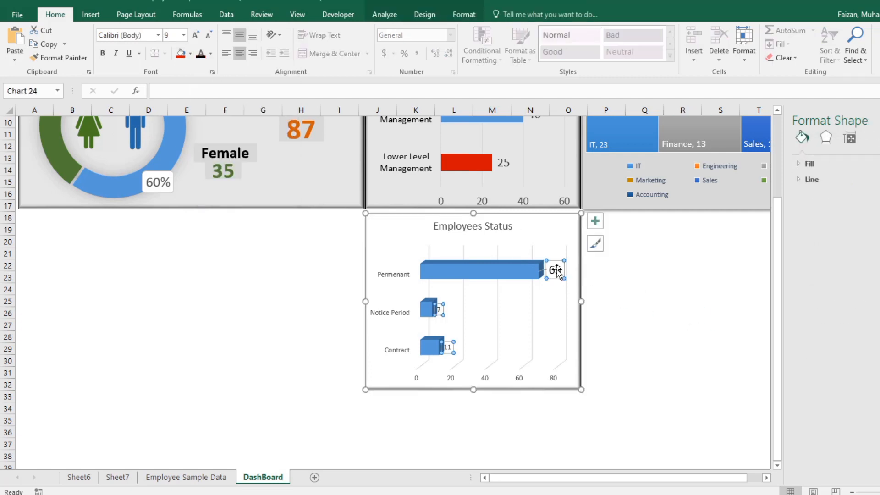
left_click(102, 53)
left_click(195, 36)
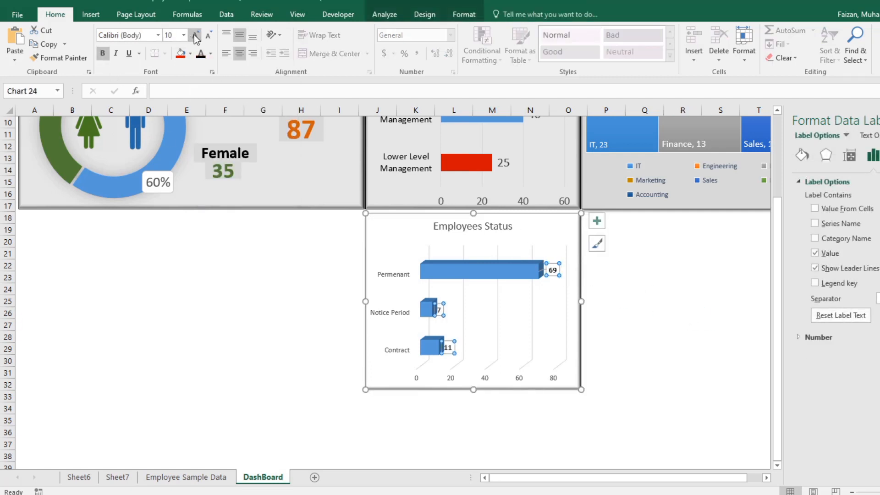
left_click(195, 35)
left_click(196, 36)
left_click(196, 36)
left_click(195, 36)
left_click(196, 35)
left_click(196, 35)
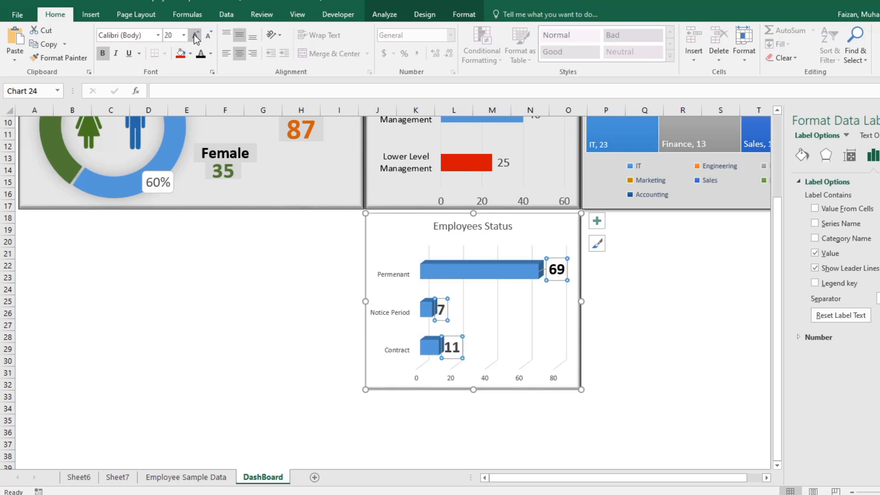
left_click(670, 364)
Step: Shift the Notice Period and Contract data labels to the right, clear of their bars
left_click(441, 308)
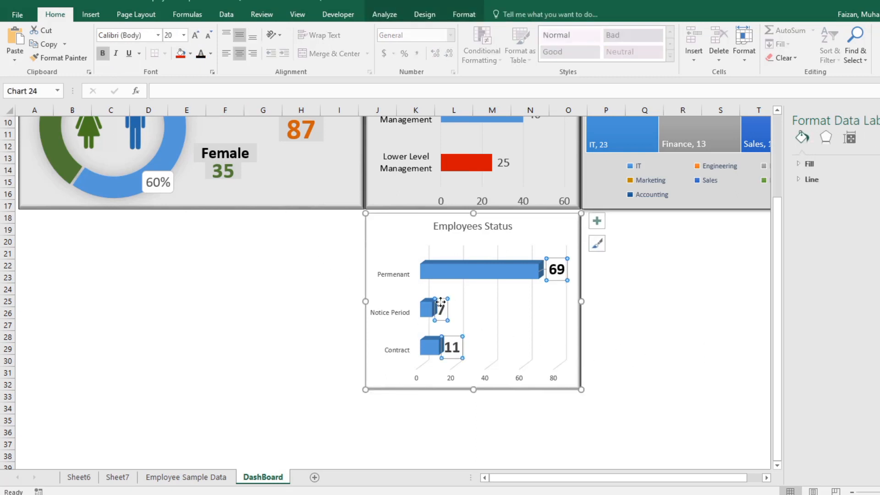
left_click(449, 304)
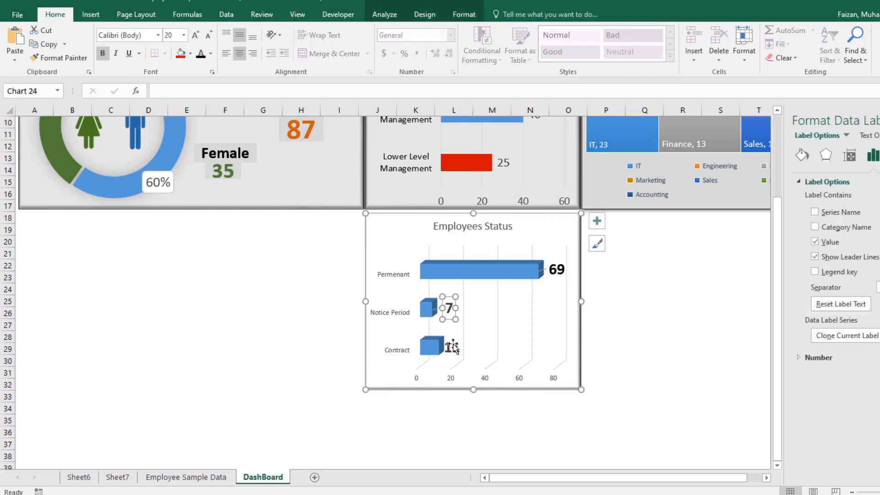
left_click(452, 347)
left_click_drag(474, 341, 499, 338)
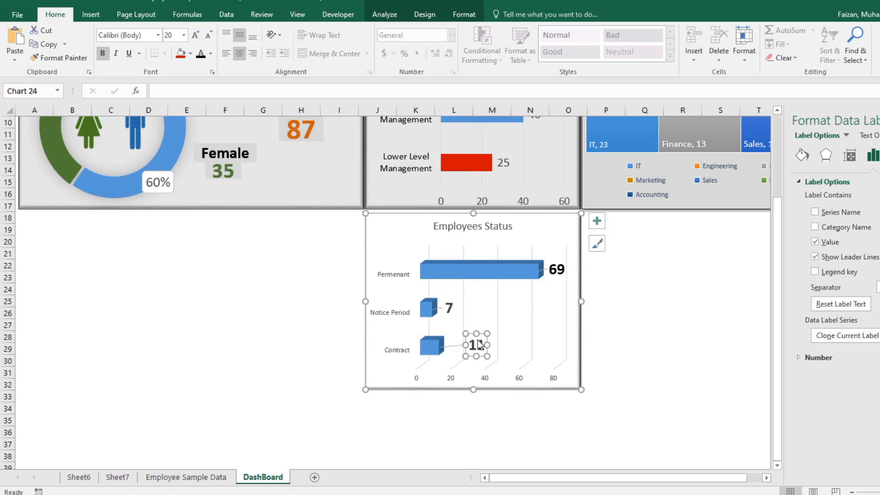
left_click(619, 371)
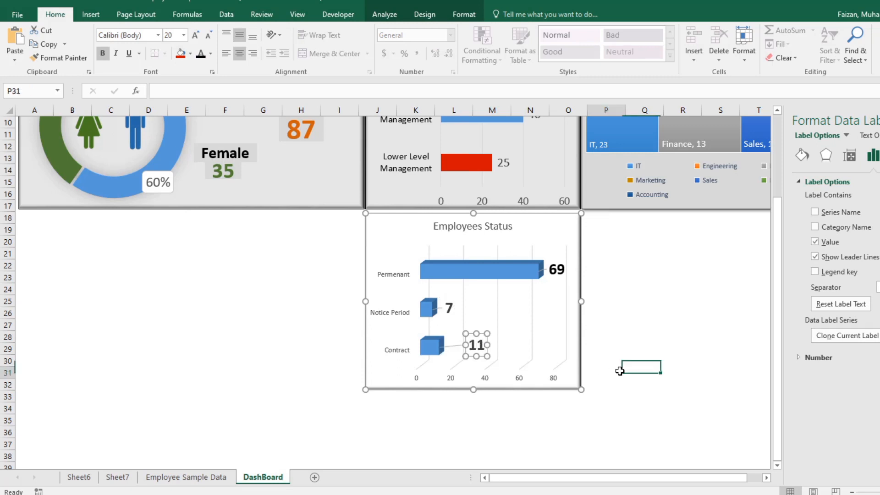
Step: Enlarge the value axis numbers of the Employees Status chart to 14 pt
left_click(508, 377)
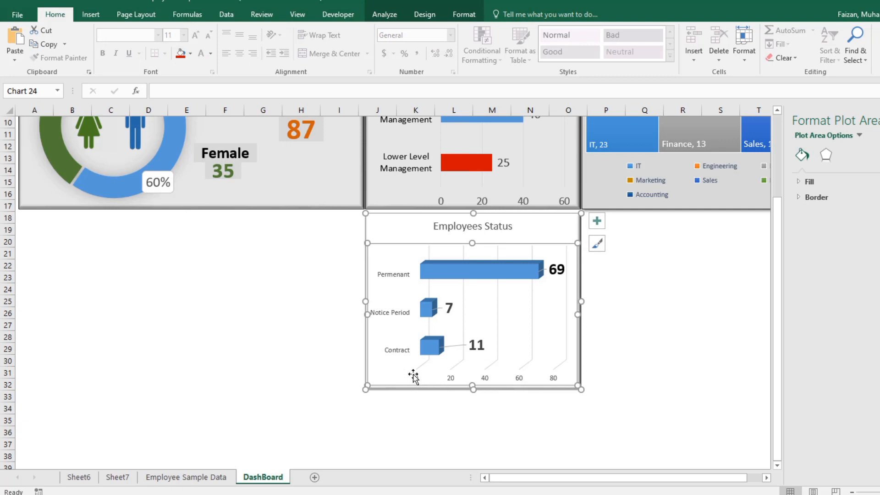
left_click(415, 377)
left_click(193, 37)
left_click(193, 37)
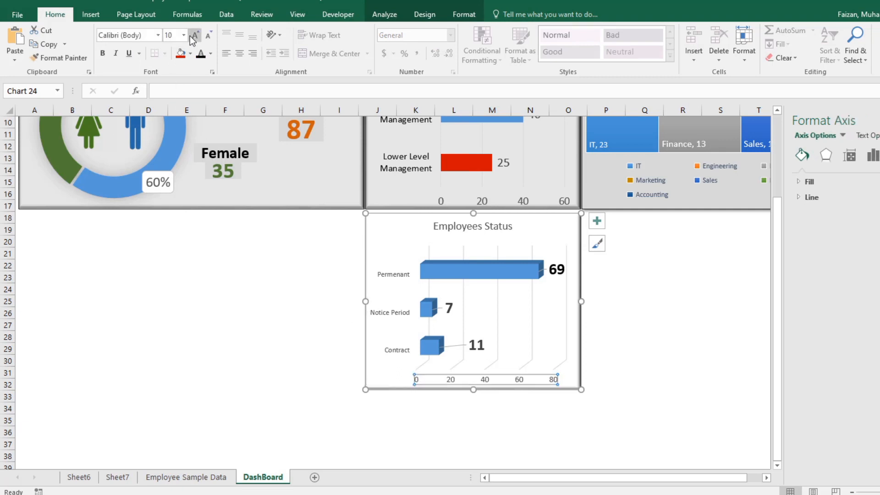
left_click(194, 37)
left_click(193, 36)
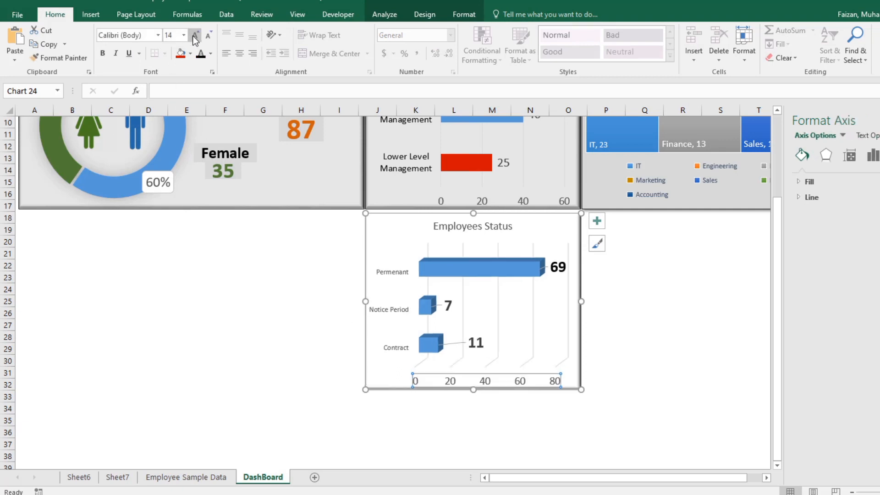
left_click(655, 338)
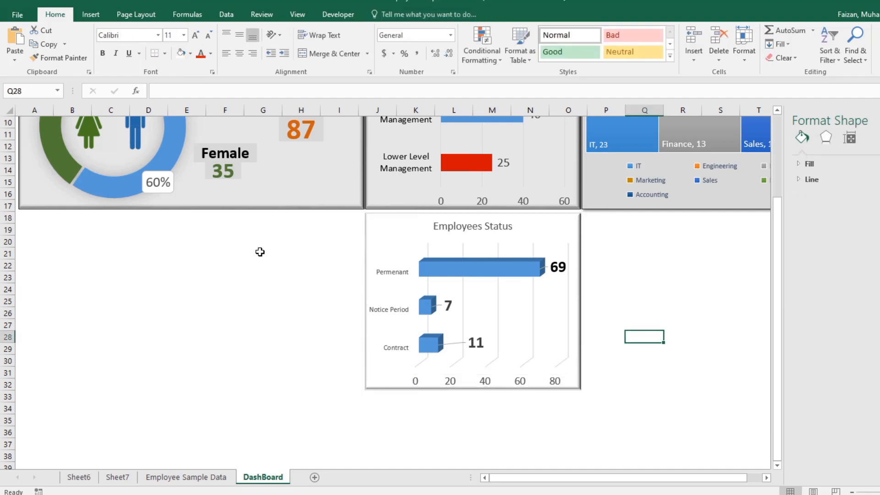
Step: Set the Employees Status chart's category axis labels to 12 pt in black
left_click(379, 271)
left_click(194, 34)
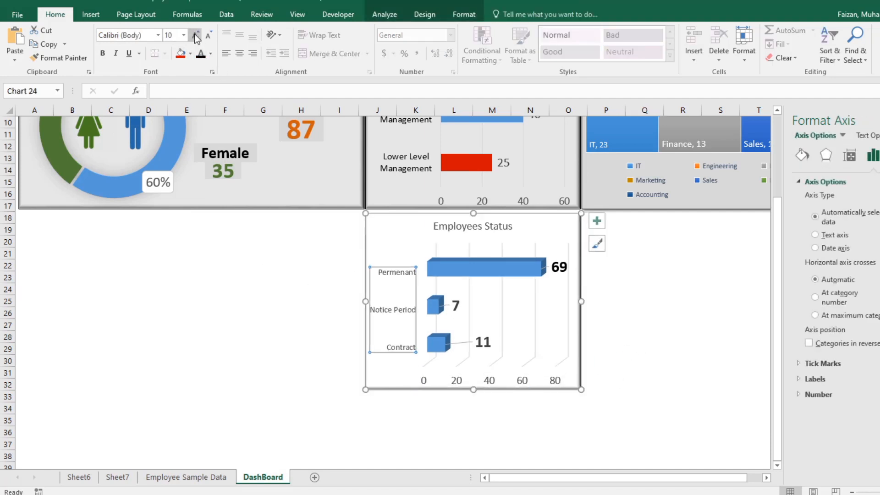
left_click(194, 35)
left_click(195, 35)
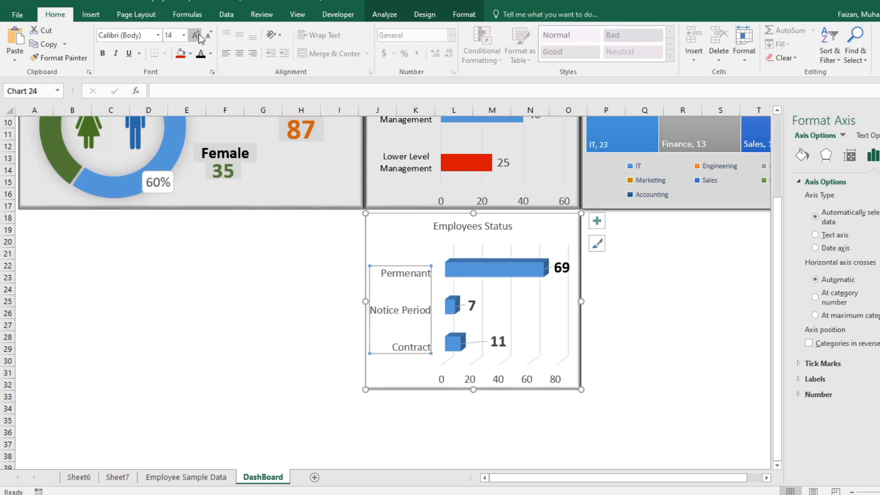
left_click(207, 35)
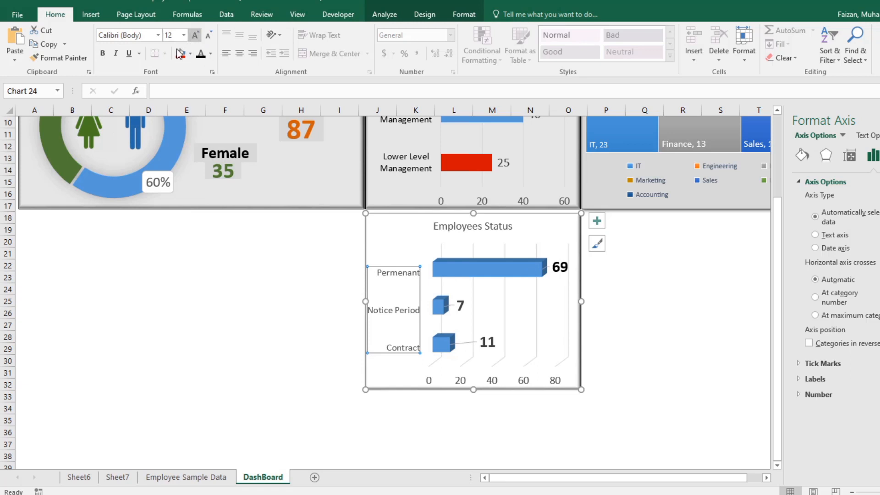
Step: Enlarge the "Employees Status" chart title to 18 pt and make it bold
left_click(484, 228)
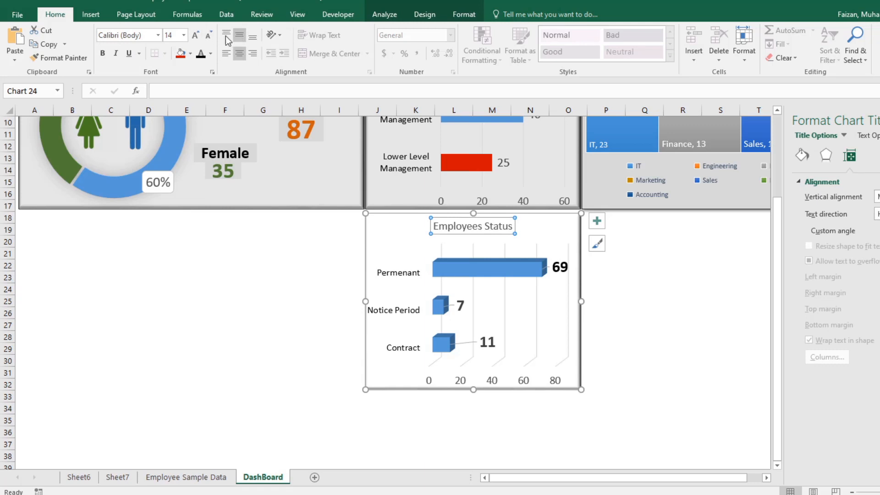
left_click(195, 35)
left_click(195, 35)
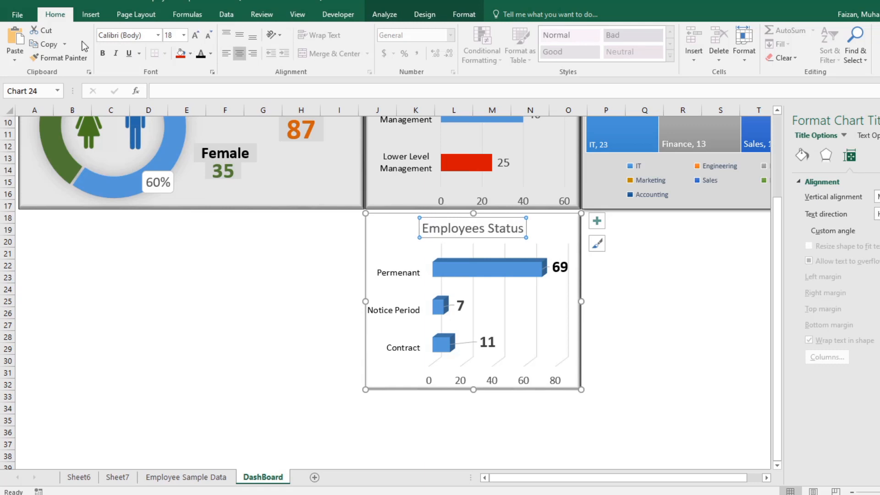
left_click(103, 53)
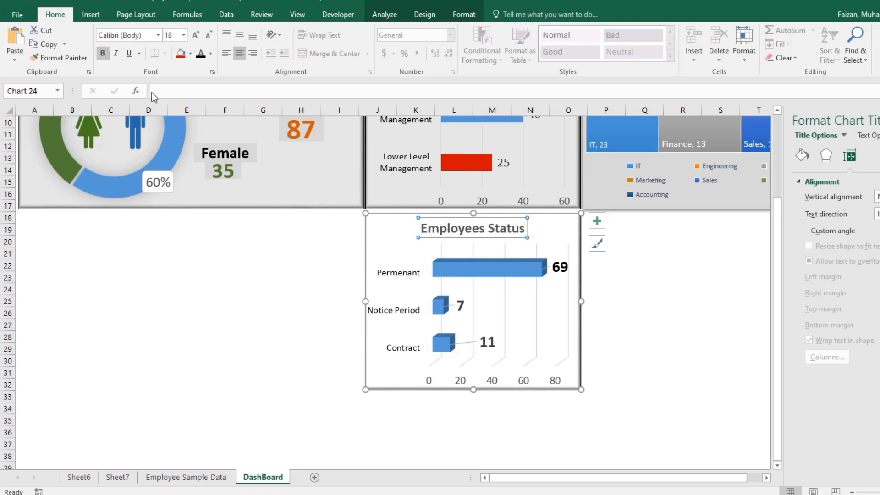
left_click(190, 54)
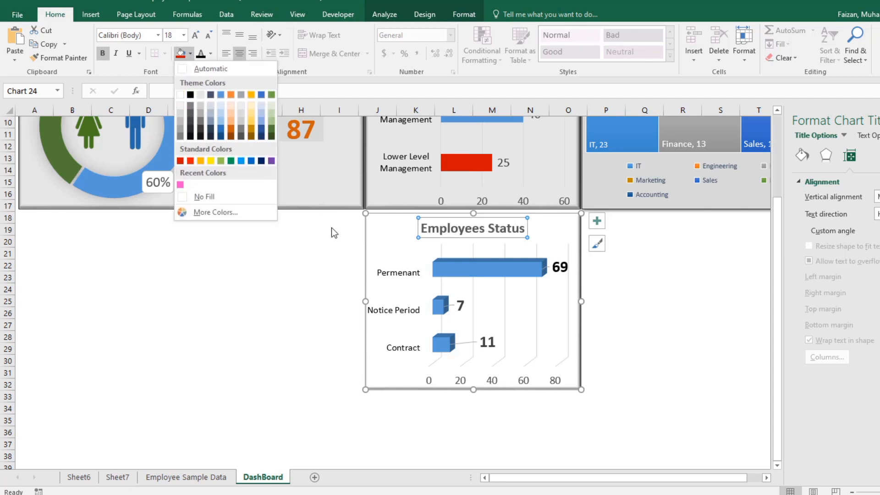
left_click(392, 226)
left_click(180, 53)
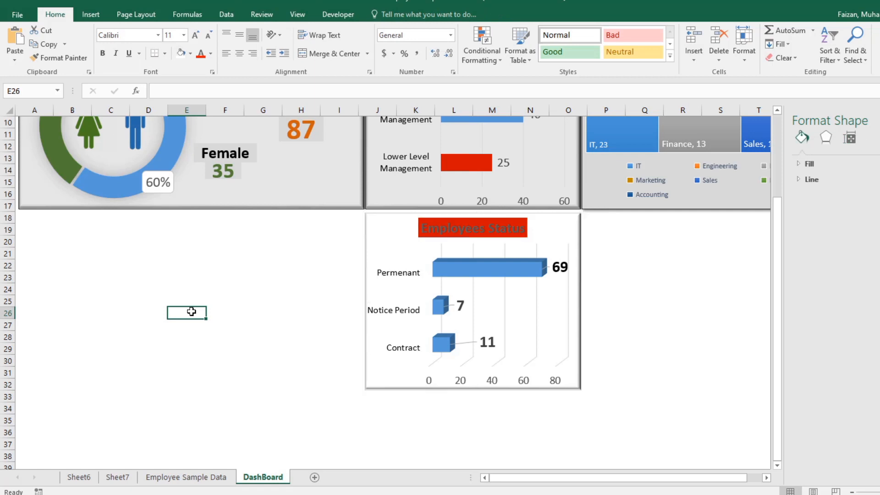
key("ctrl+z")
Step: Fill the Employees Status chart's background with light gray
left_click(395, 257)
left_click(390, 231)
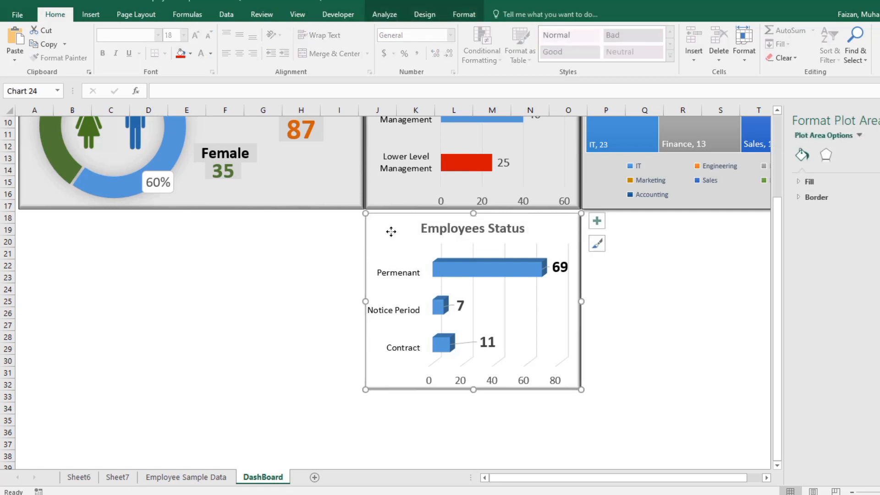
left_click(190, 54)
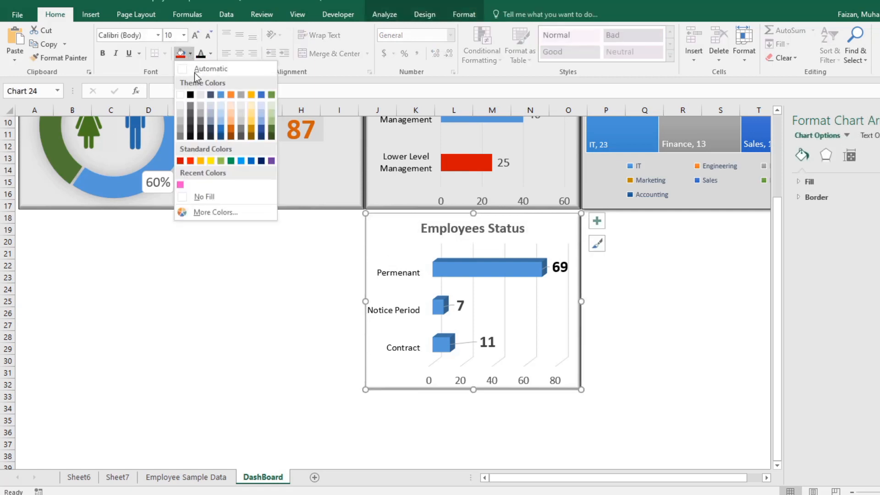
left_click(181, 114)
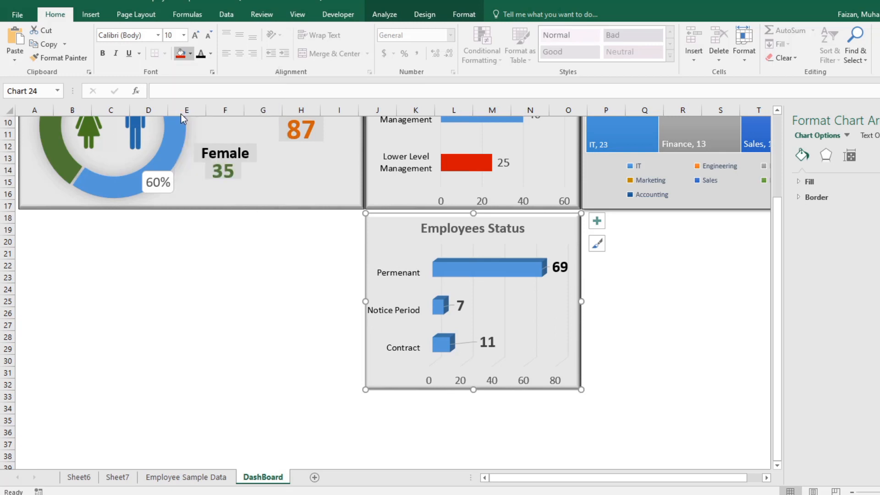
left_click(669, 300)
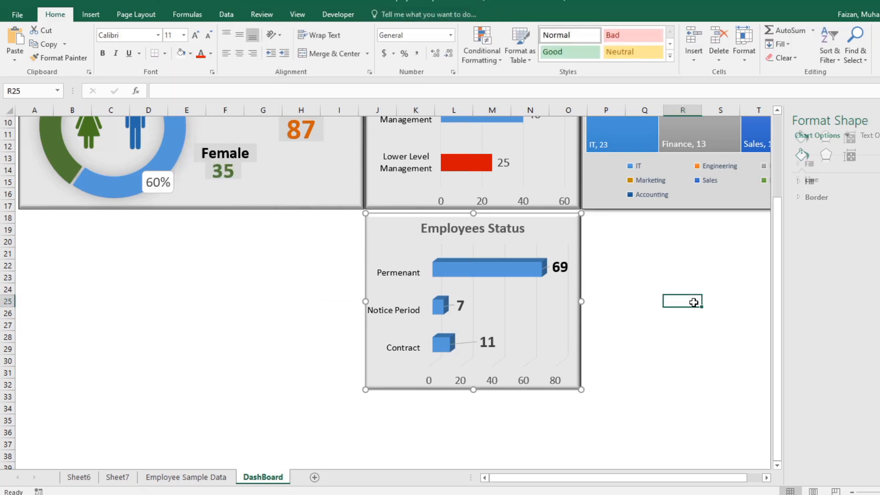
Step: Fill the Employees Status chart's background with black
left_click(391, 231)
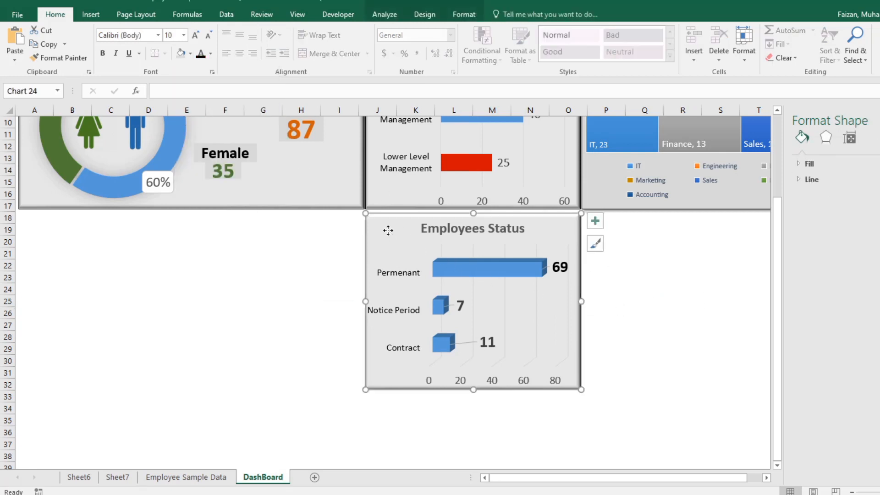
left_click(190, 54)
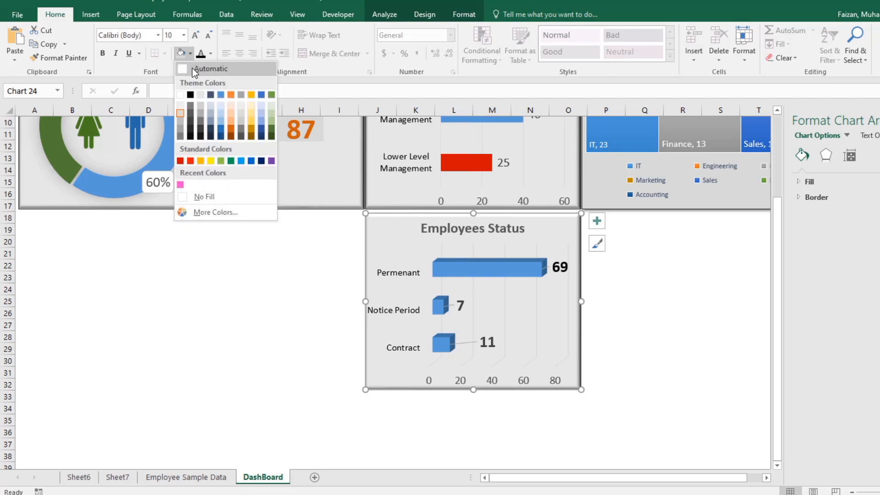
left_click(190, 95)
Step: Change the font color of all Employees Status data labels to white
left_click(418, 225)
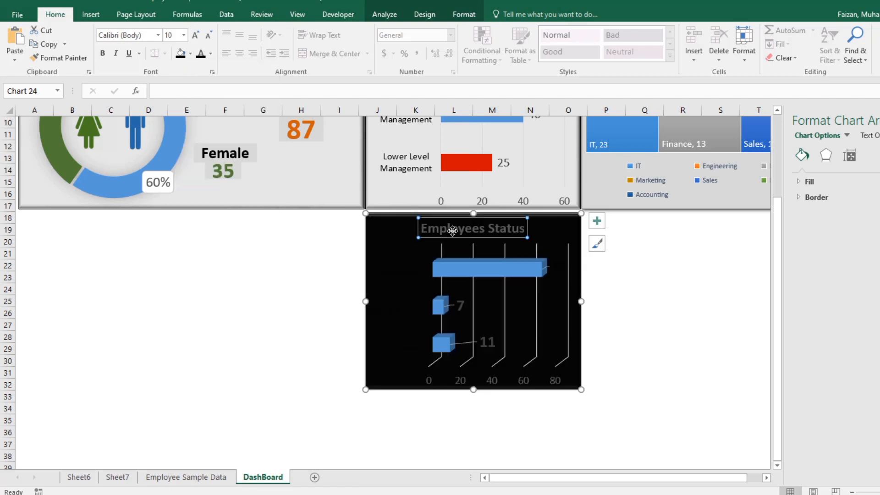
left_click(416, 272)
left_click(408, 284)
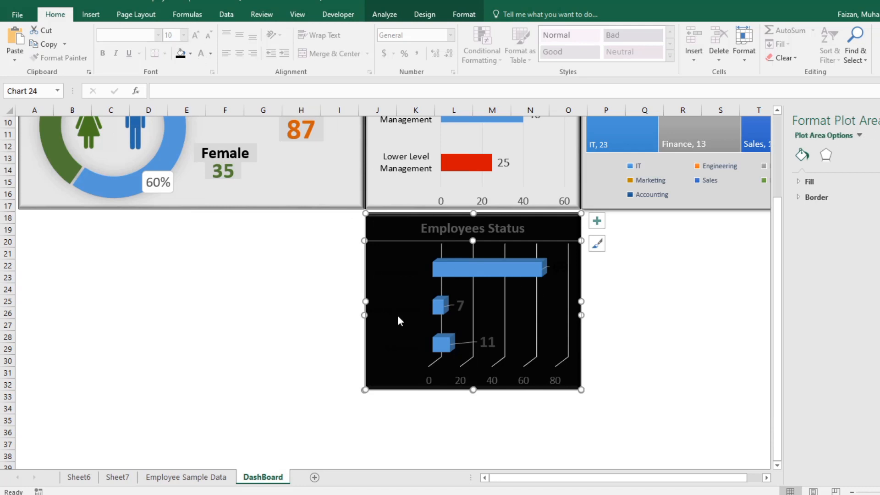
left_click(475, 344)
left_click(481, 343)
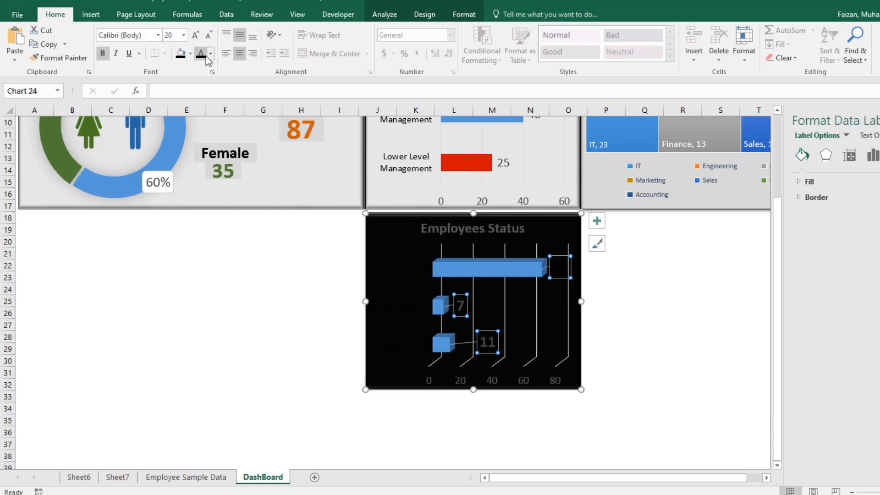
left_click(211, 53)
left_click(205, 94)
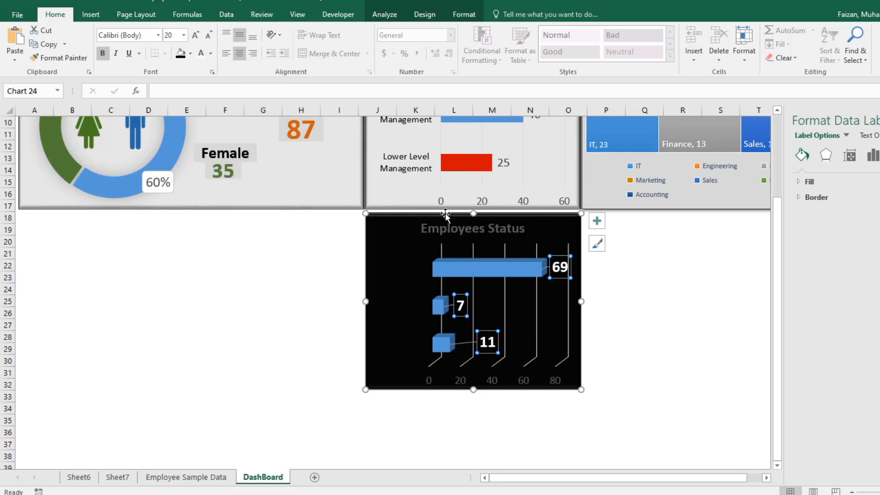
Step: Make the "Employees Status" chart title and the category axis labels white
left_click(439, 229)
left_click(200, 53)
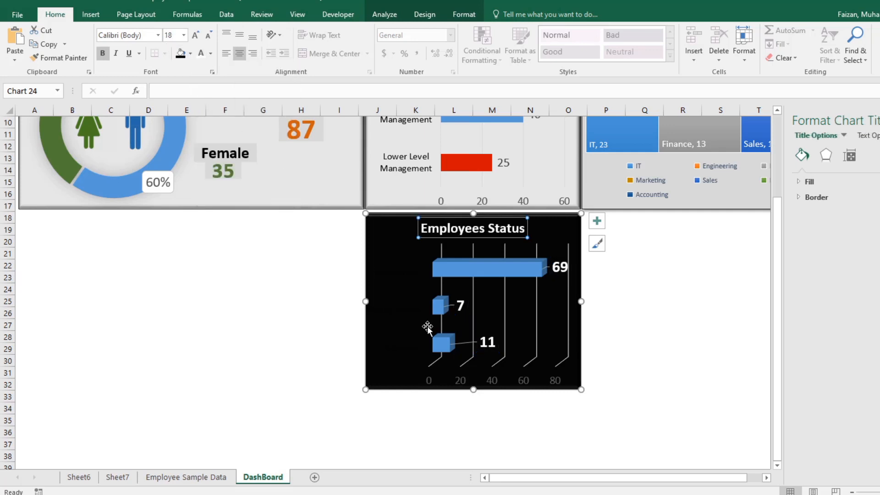
left_click(415, 320)
left_click(200, 53)
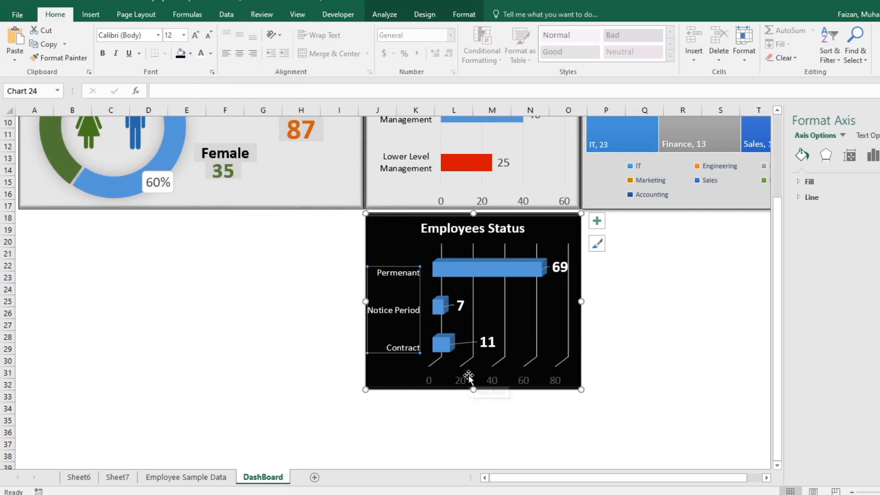
Step: Make the Employees Status chart's value axis numbers white and bold
left_click(468, 375)
left_click(461, 378)
left_click(191, 54)
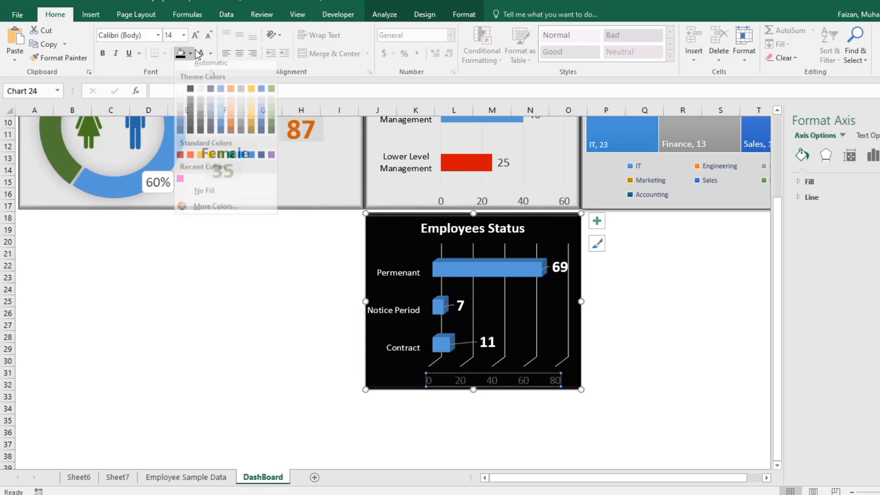
left_click(200, 53)
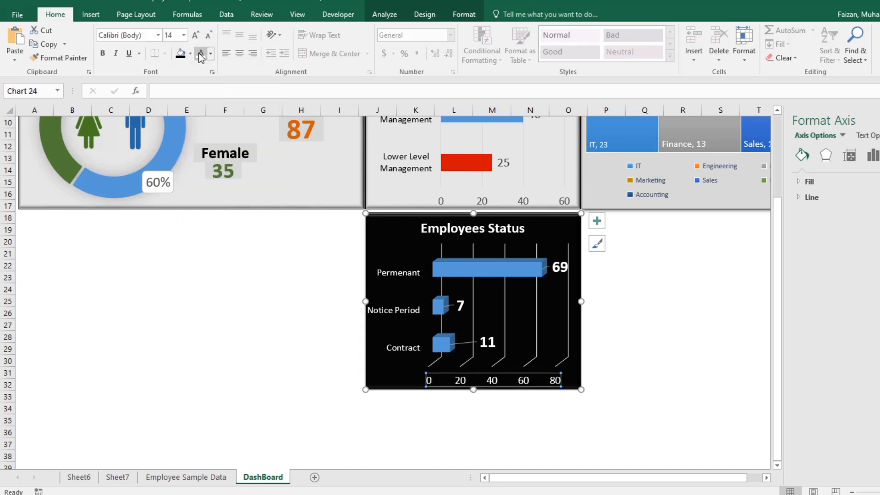
left_click(103, 54)
Step: Set the Permenant, Notice Period and Contract category labels in bold
left_click(406, 296)
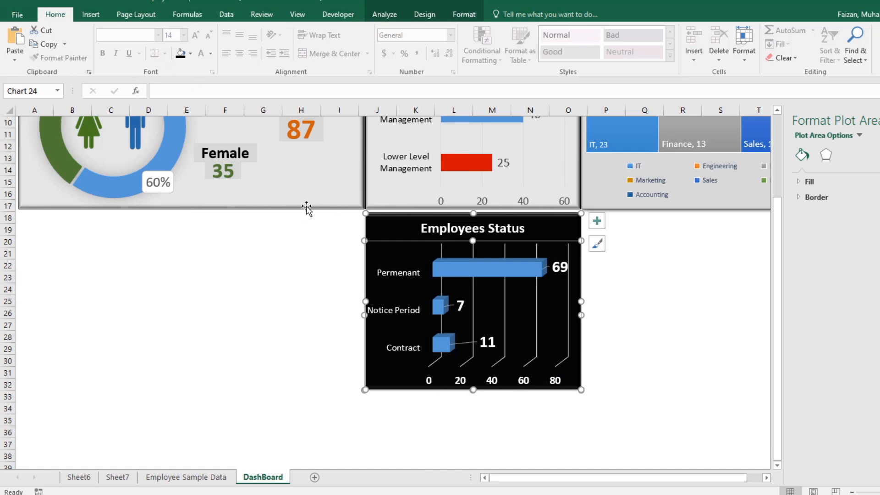
left_click(391, 268)
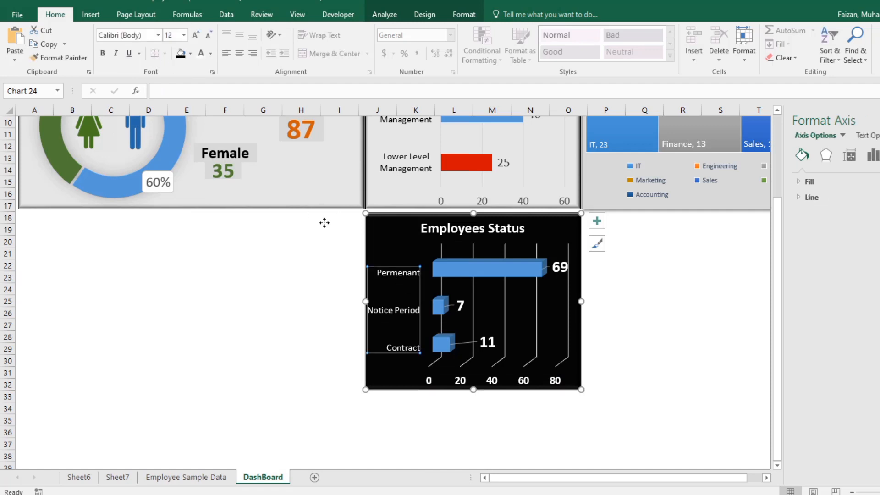
left_click(104, 54)
left_click(628, 324)
left_click(629, 381)
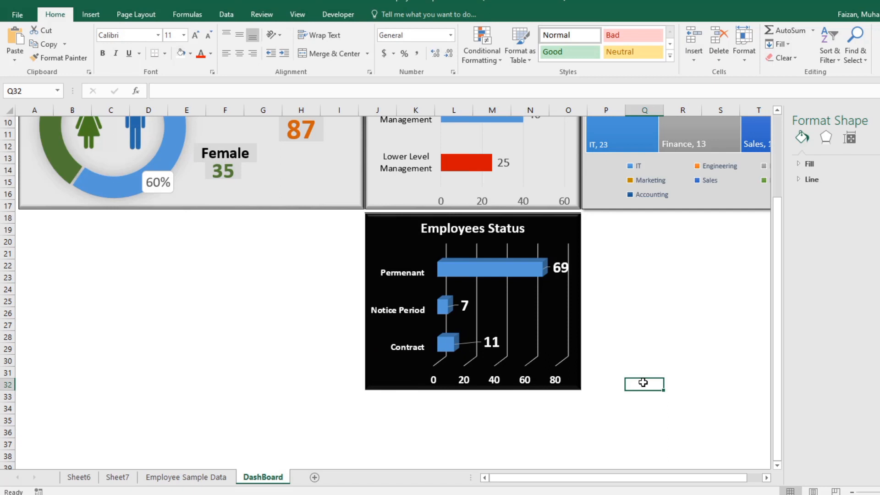
Step: Fill only the Permenant bar of the Employees Status chart with green
left_click(468, 273)
left_click(454, 271)
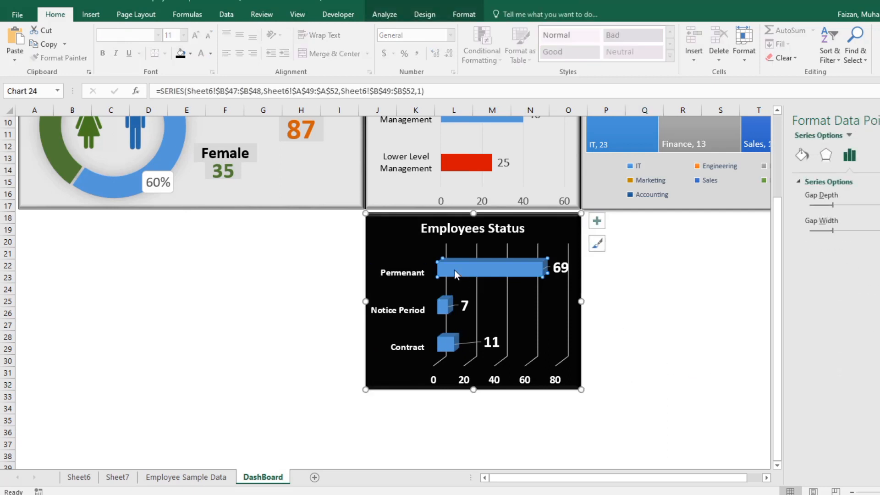
left_click(191, 54)
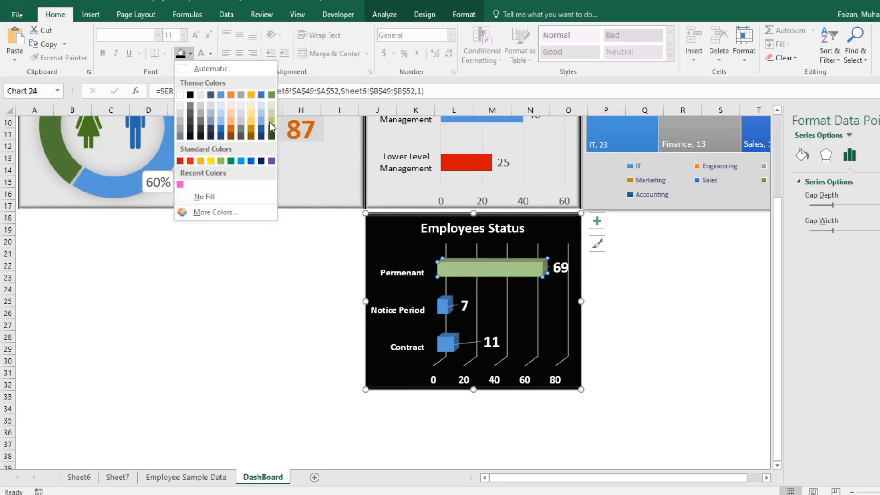
left_click(271, 95)
left_click(708, 315)
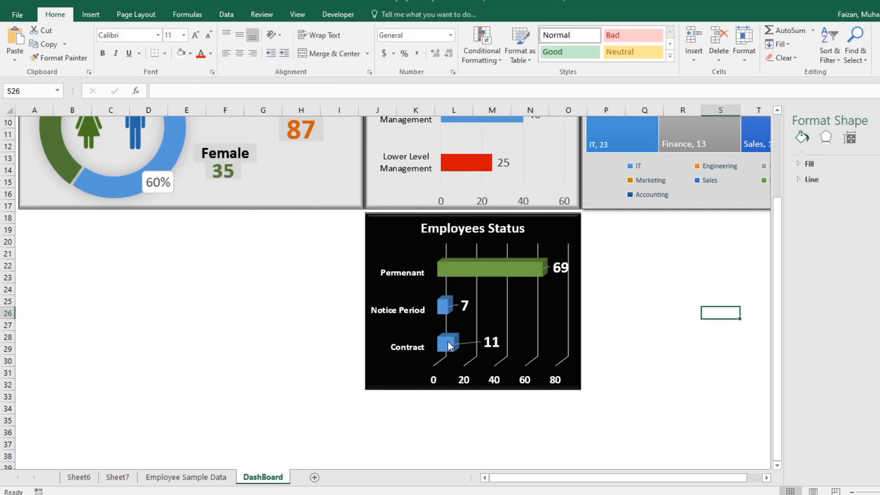
Step: Fill only the Notice Period bar of the Employees Status chart with red
left_click(447, 342)
left_click(447, 342)
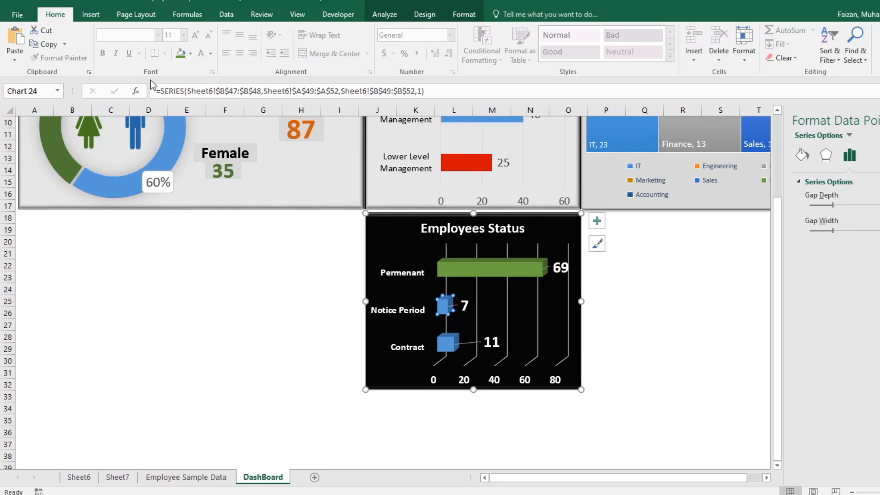
left_click(189, 53)
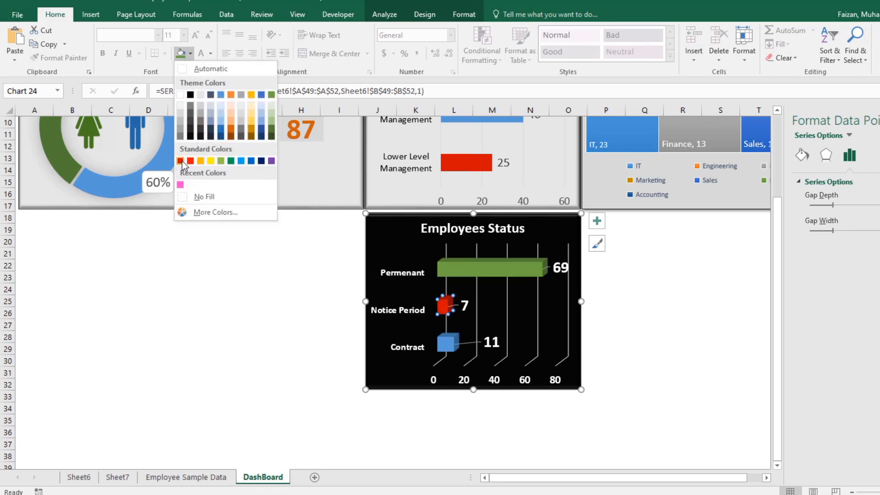
left_click(181, 161)
Step: Fill only the Contract bar of the Employees Status chart with orange
left_click(449, 345)
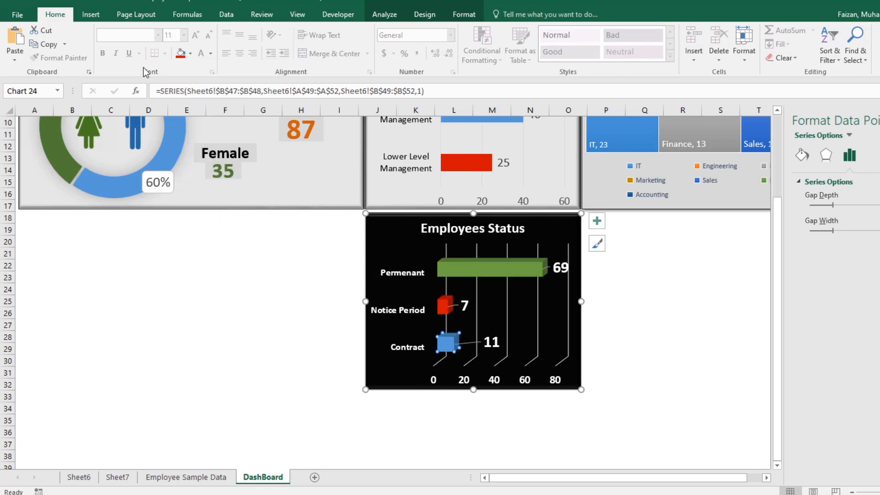
left_click(189, 54)
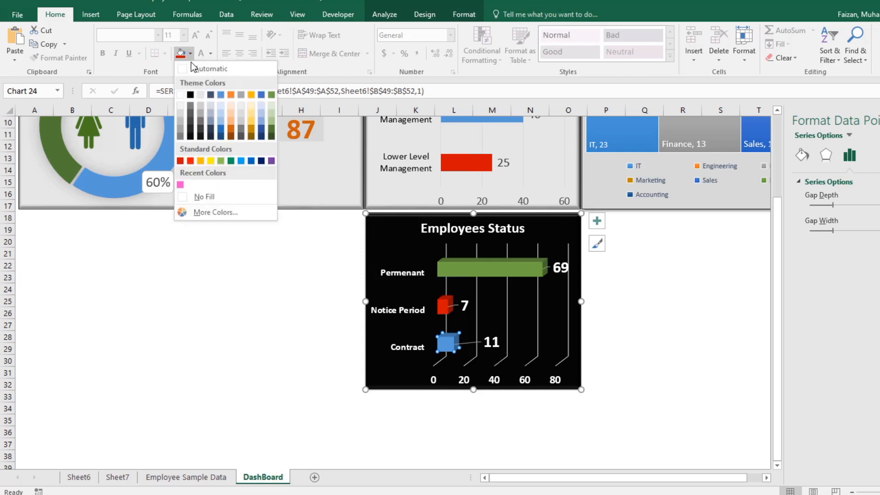
left_click(232, 95)
left_click(687, 337)
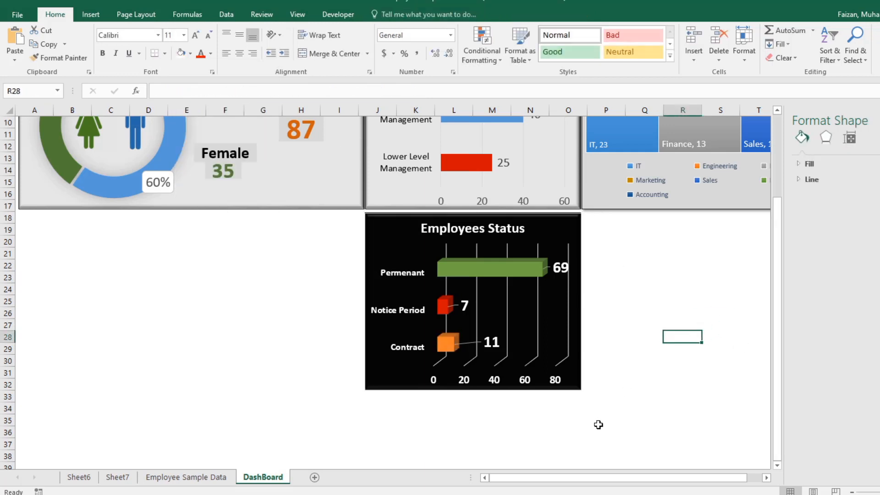
left_click(576, 432)
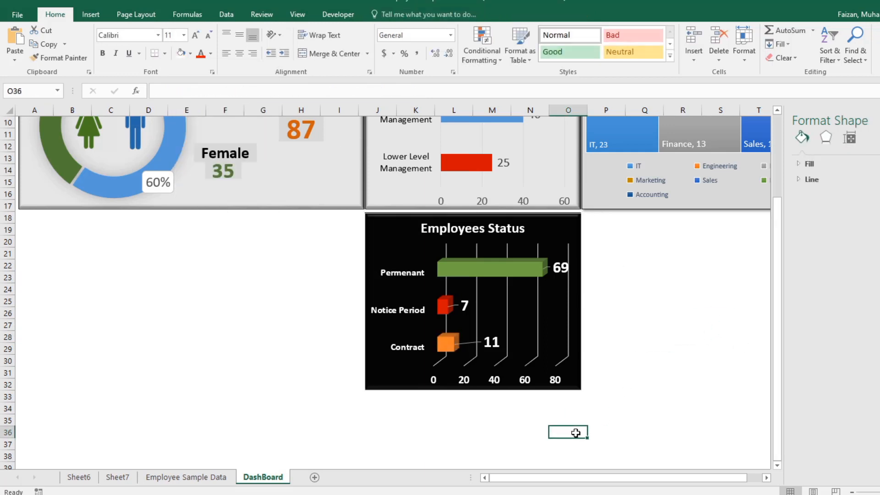
Step: Delete the major gridlines from the Employees Status chart
left_click(568, 327)
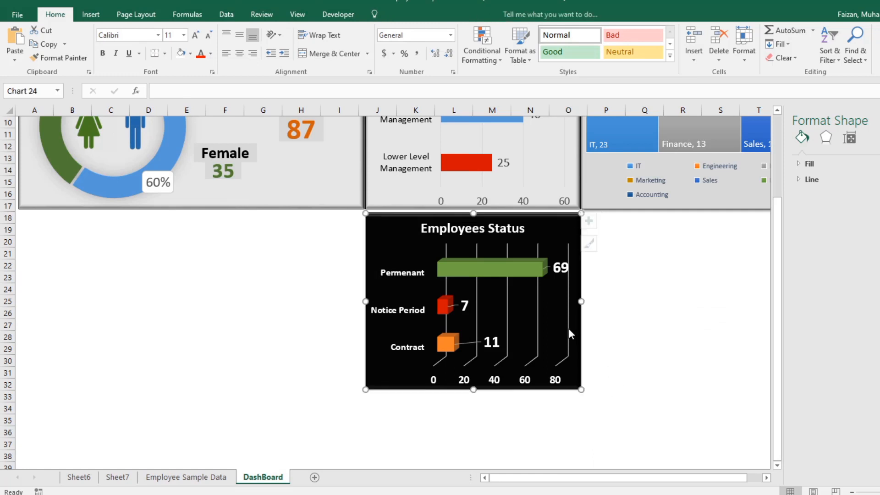
left_click(527, 316)
left_click(536, 312)
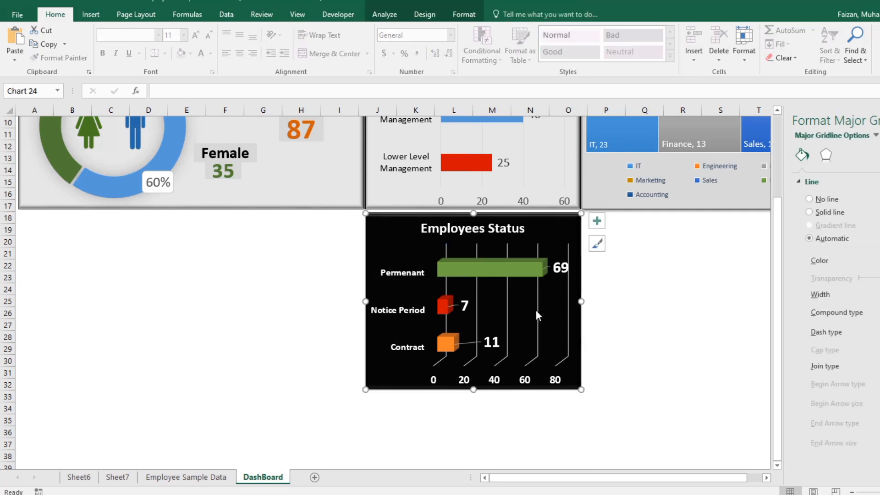
key("Delete")
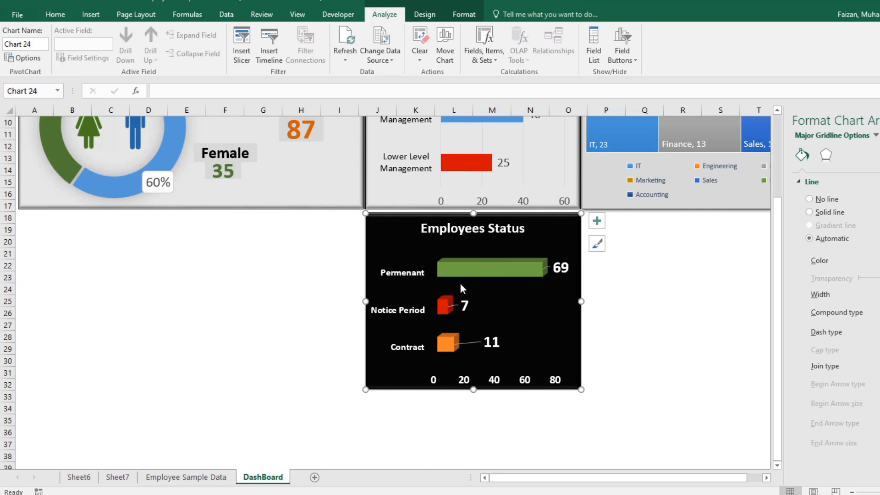
left_click(624, 316)
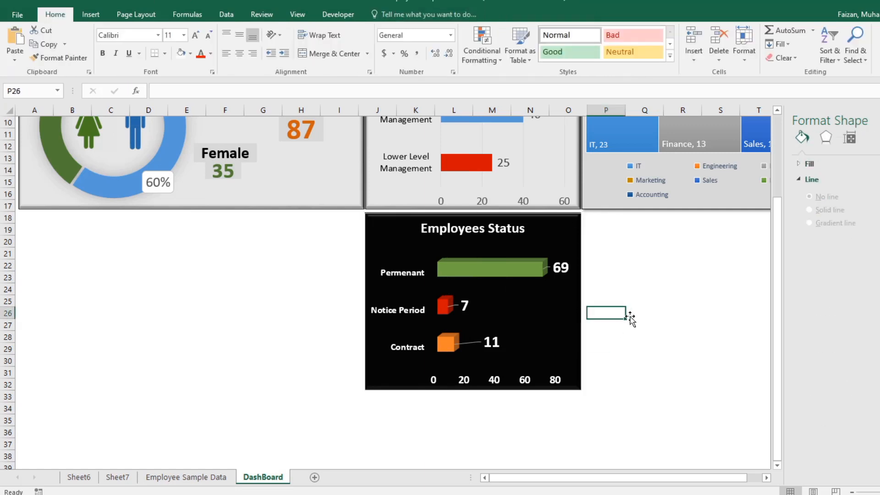
left_click(619, 398)
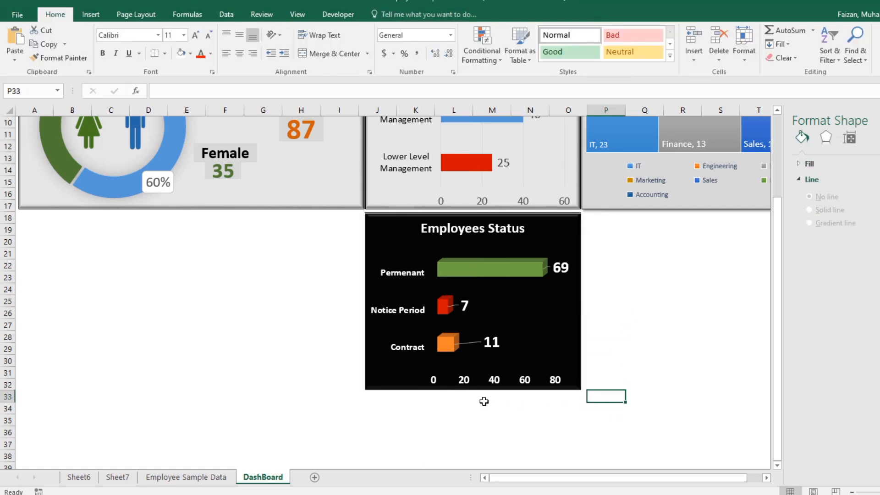
scroll(483, 400, "up", 3)
left_click(879, 120)
scroll(638, 380, "down", 1)
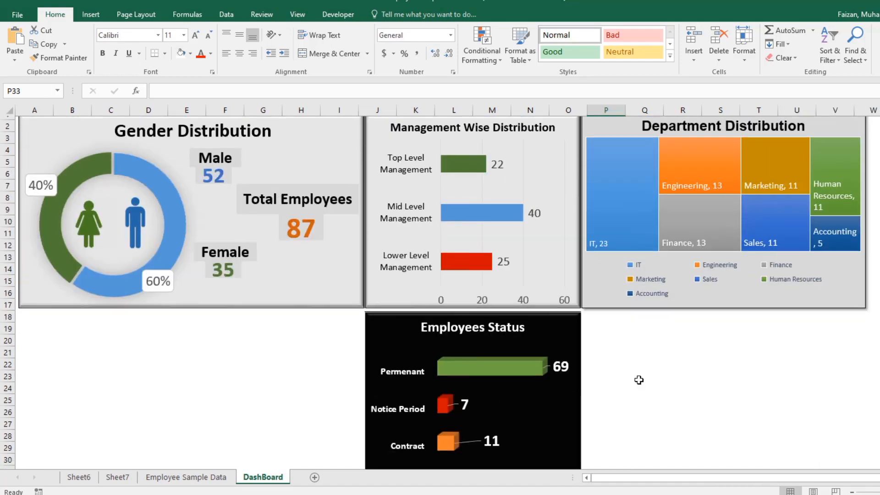
scroll(639, 379, "up", 1)
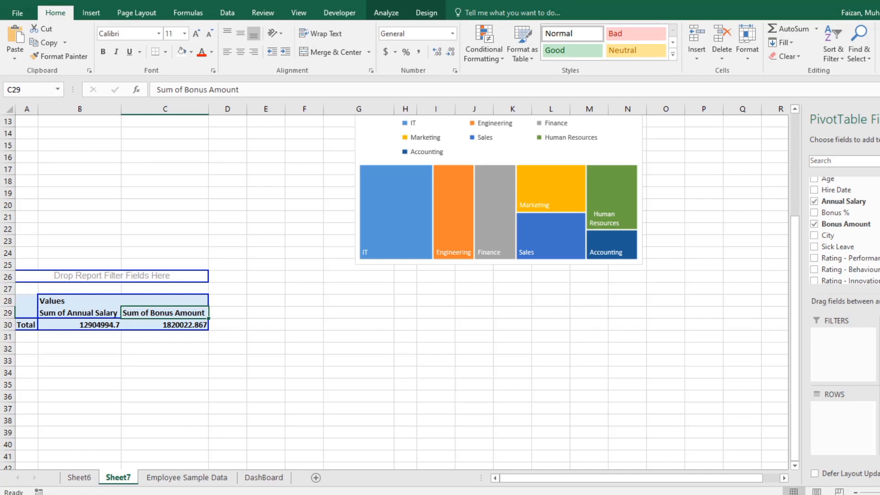
Step: Insert a 2-D stacked bar chart from the PivotTable summing annual salary and bonus amount
left_click_drag(803, 270, 641, 272)
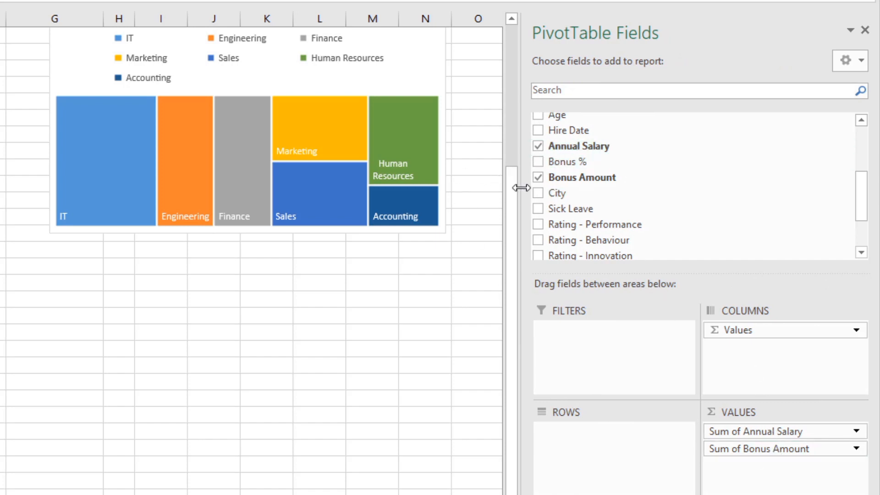
left_click_drag(521, 188, 658, 192)
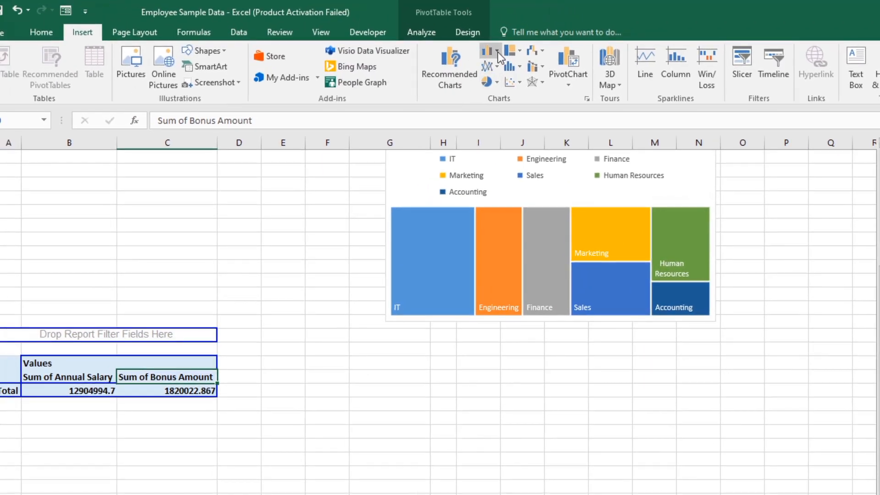
left_click(497, 51)
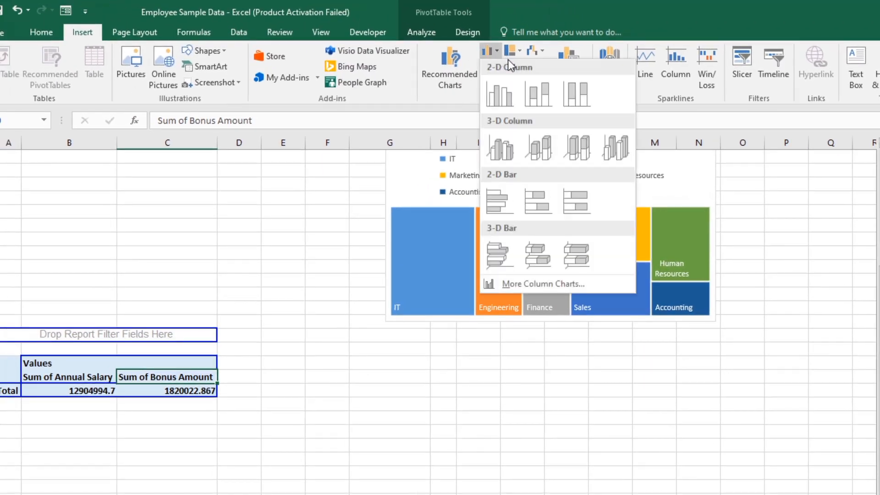
left_click(549, 201)
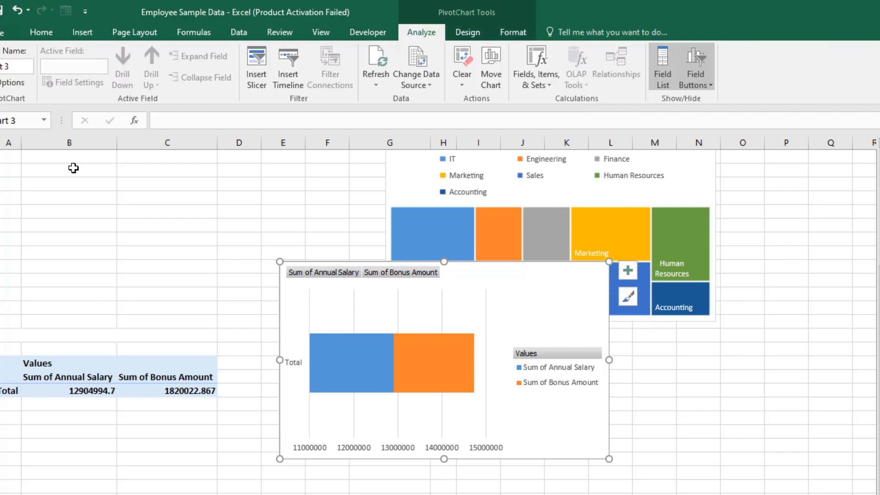
Step: Format columns B and C with the comma number style and no decimal places
left_click_drag(69, 143, 176, 143)
left_click(84, 32)
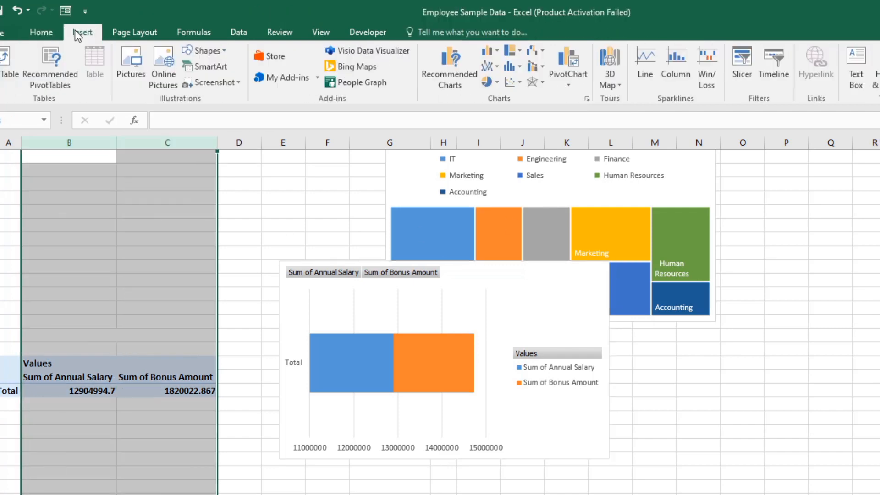
left_click(41, 32)
left_click(458, 77)
left_click(495, 77)
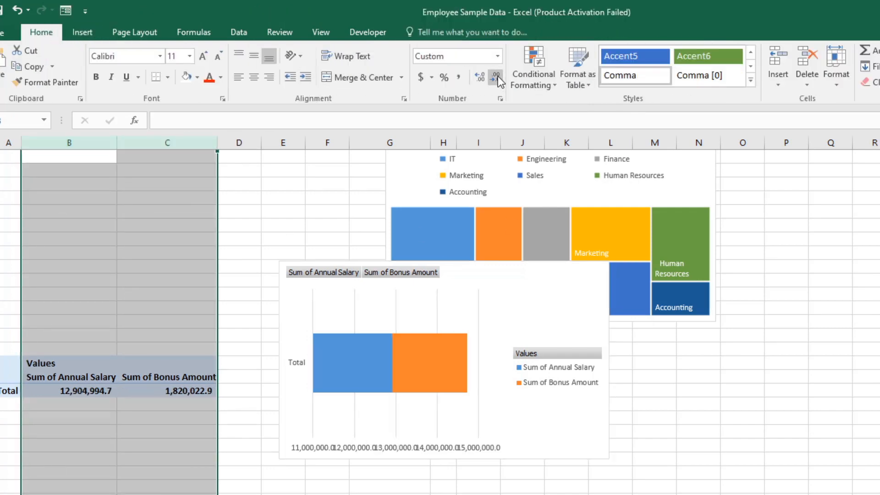
left_click(496, 77)
Step: Delete the legend from the stacked bar chart and hide all of its field buttons
left_click(536, 458)
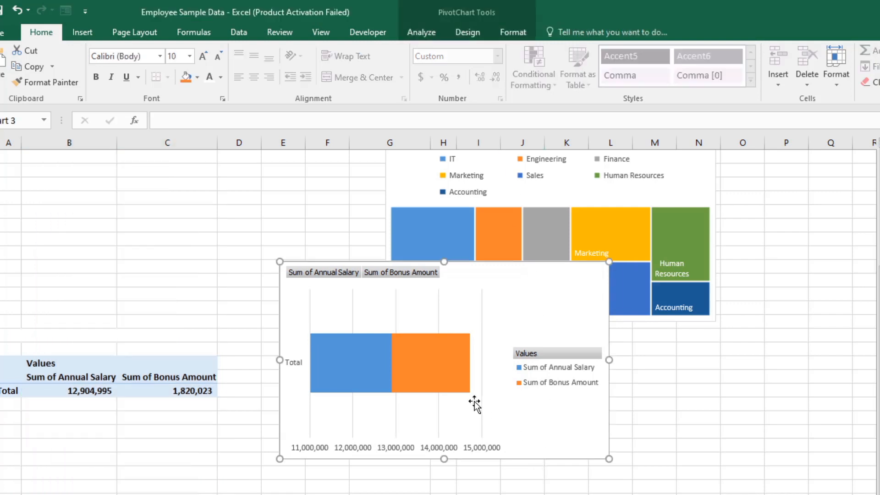
left_click(567, 377)
key("Delete")
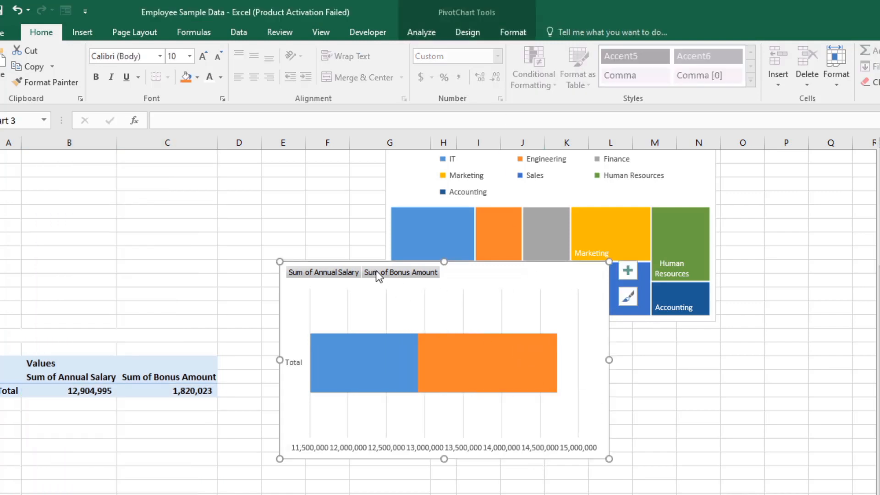
right_click(376, 272)
left_click(419, 423)
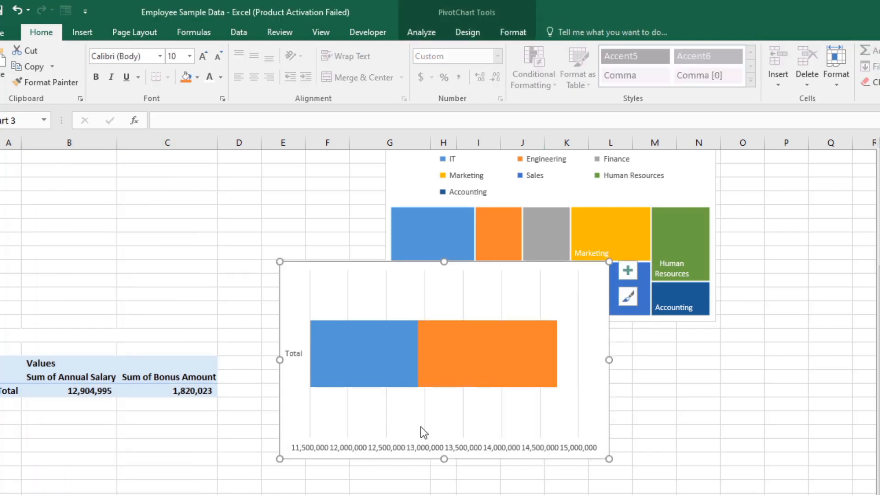
Step: Delete the vertical axis, horizontal axis and gridlines from the salary and bonus chart
left_click(299, 359)
key("Delete")
left_click(366, 446)
key("Delete")
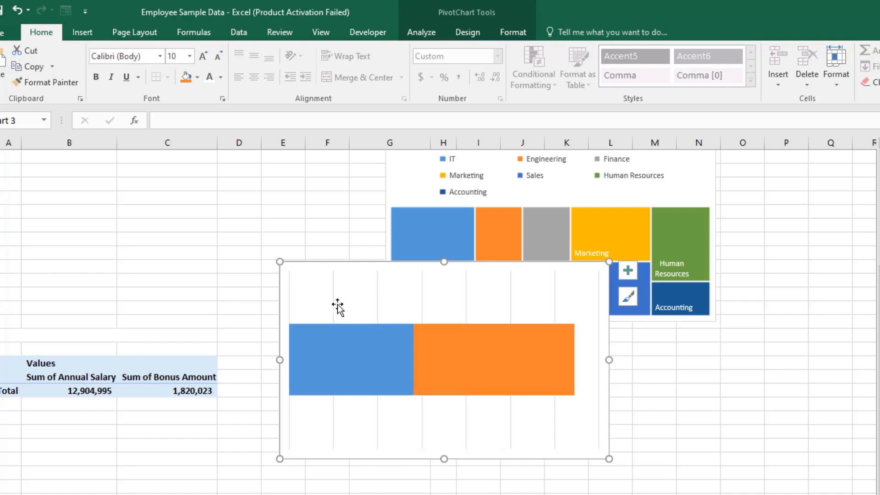
left_click(334, 304)
key("Delete")
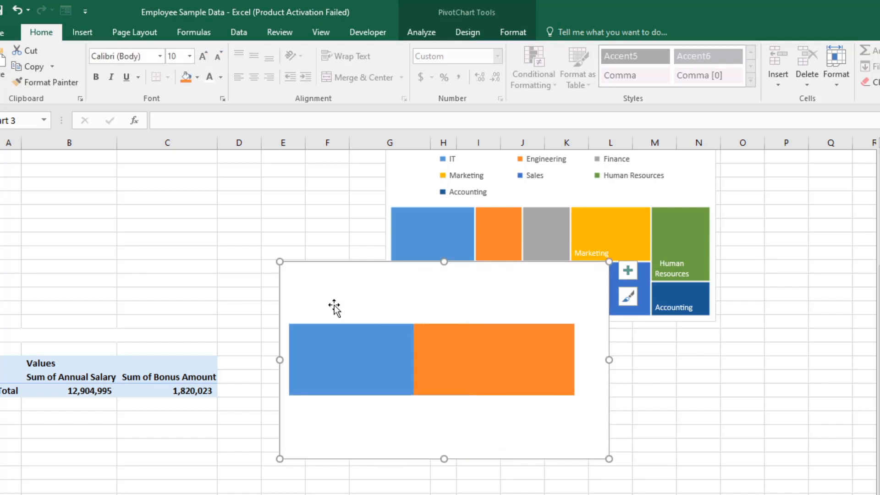
Step: Copy the salary and bonus chart and paste it onto the DashBoard sheet just below the Employees Status chart
right_click(563, 290)
right_click(294, 257)
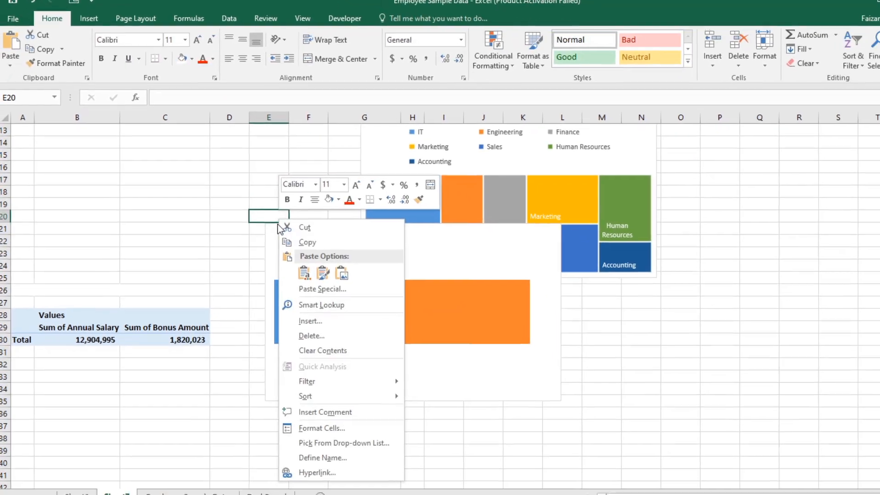
right_click(269, 239)
left_click(299, 260)
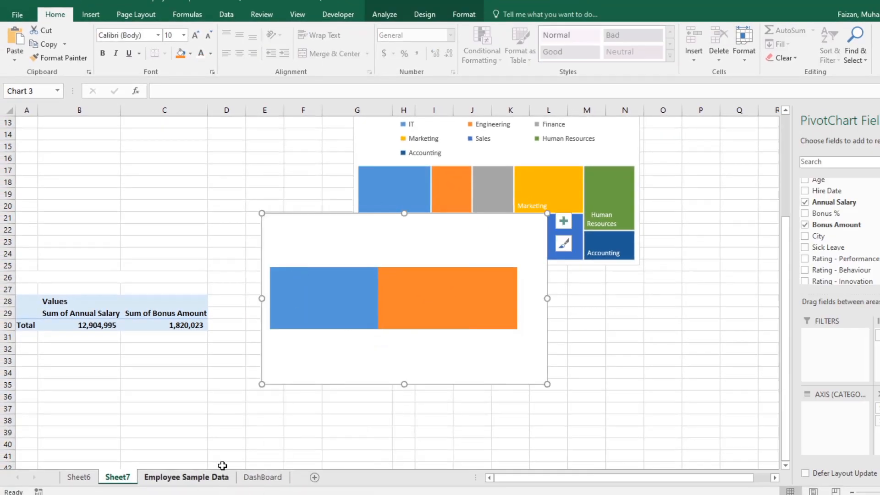
left_click(253, 477)
scroll(408, 340, "down", 1)
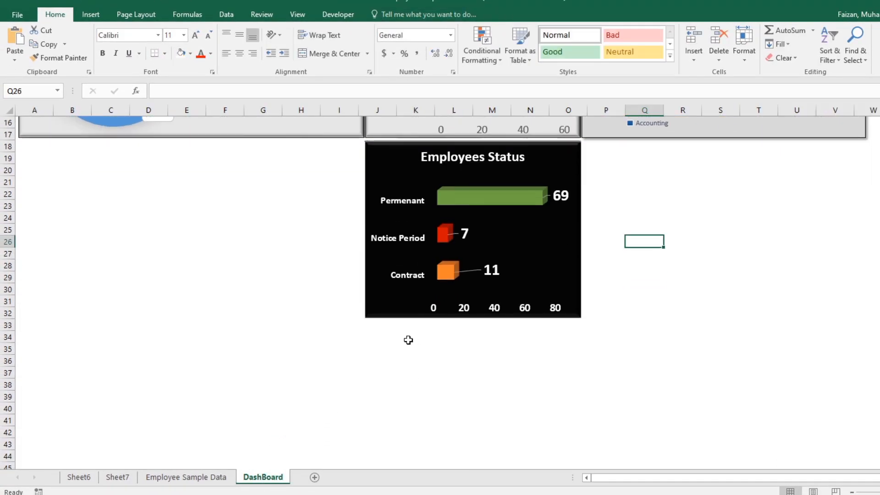
right_click(373, 330)
left_click(400, 131)
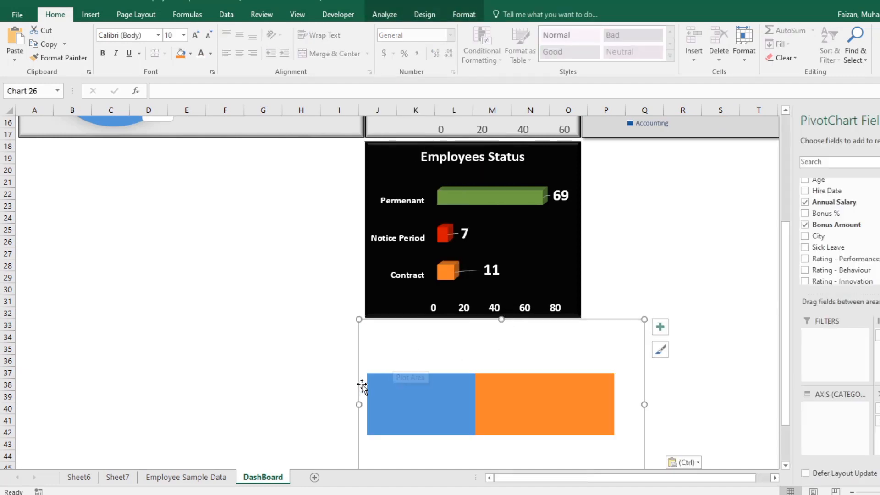
Step: Resize the pasted chart to the width of the Employees Status chart and shrink it to a short strip
left_click_drag(360, 403, 365, 404)
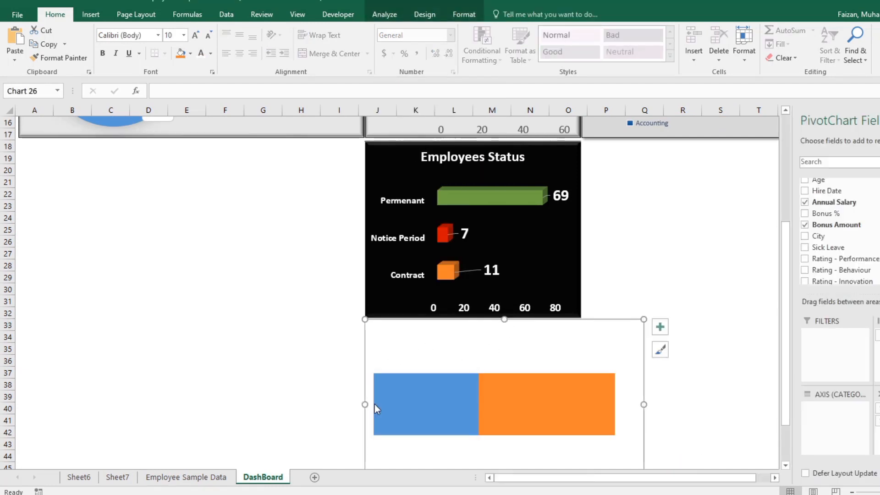
left_click_drag(644, 405, 582, 400)
scroll(469, 351, "down", 4)
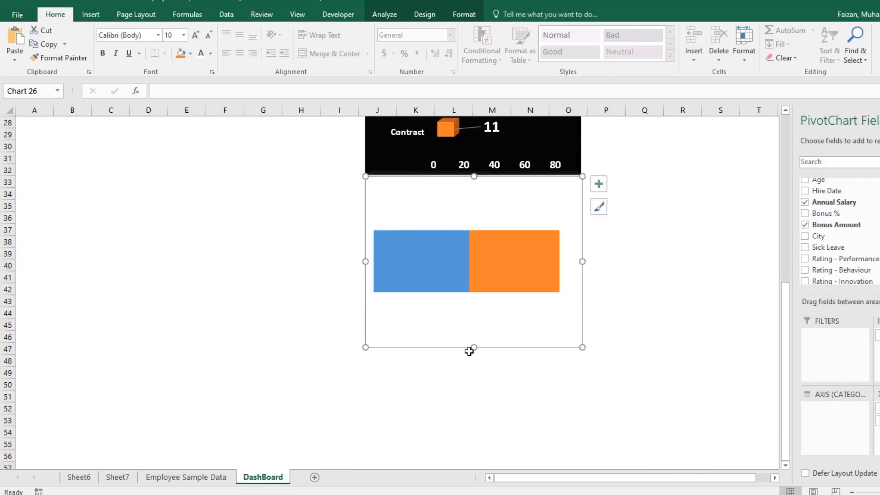
left_click_drag(475, 347, 475, 243)
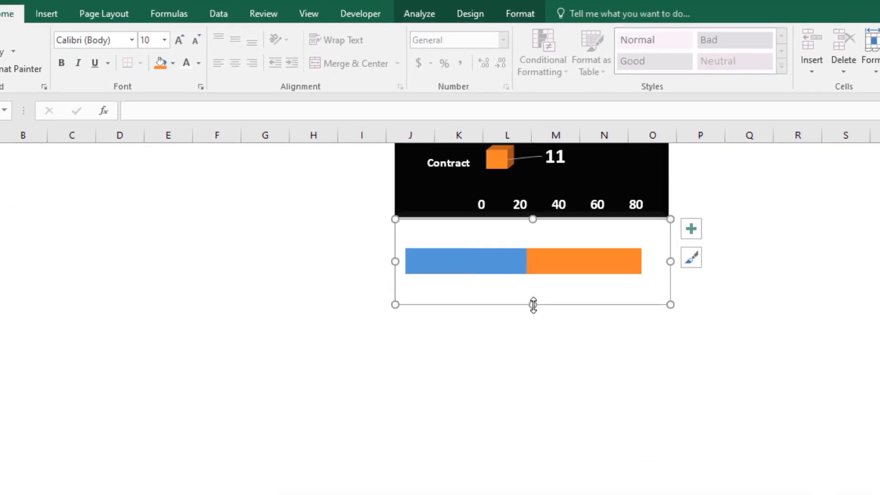
scroll(516, 324, "up", 3)
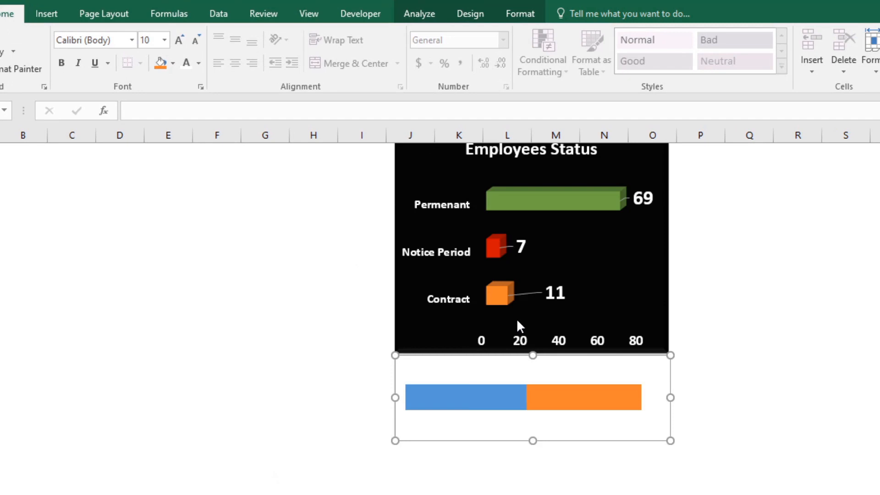
Step: Add data labels to both segments of the salary and bonus chart
left_click(614, 370)
left_click(694, 371)
left_click(726, 408)
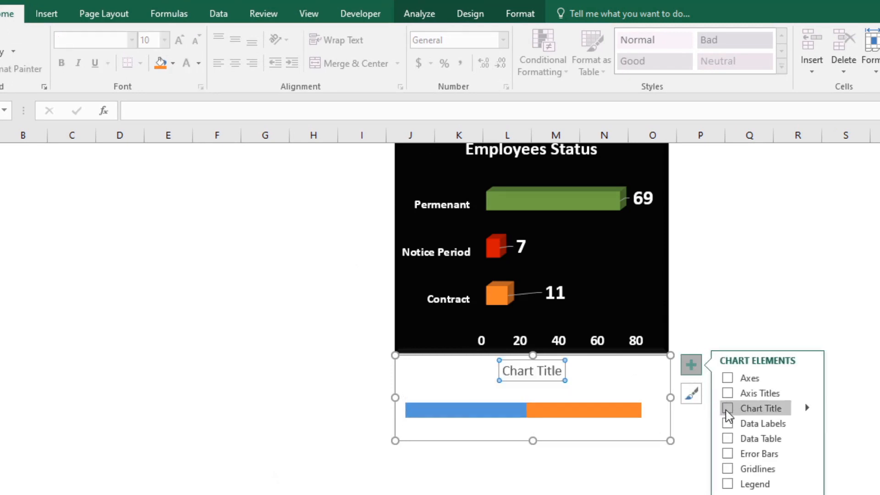
left_click(727, 422)
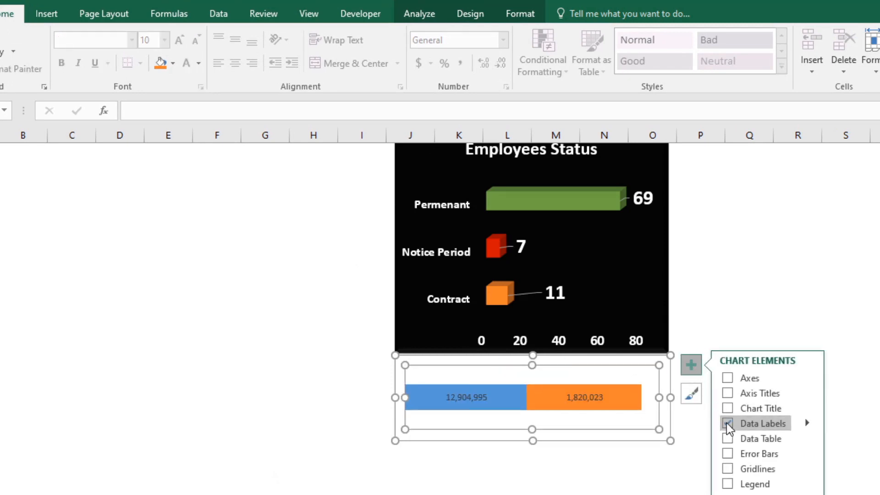
Step: Try a larger font on the annual salary data label, restore size 9 and colour the text black
left_click(573, 398)
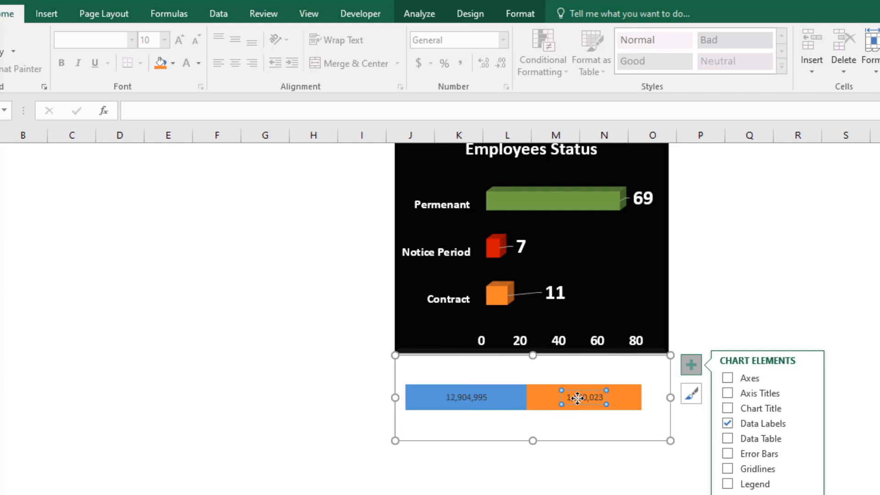
left_click(456, 395)
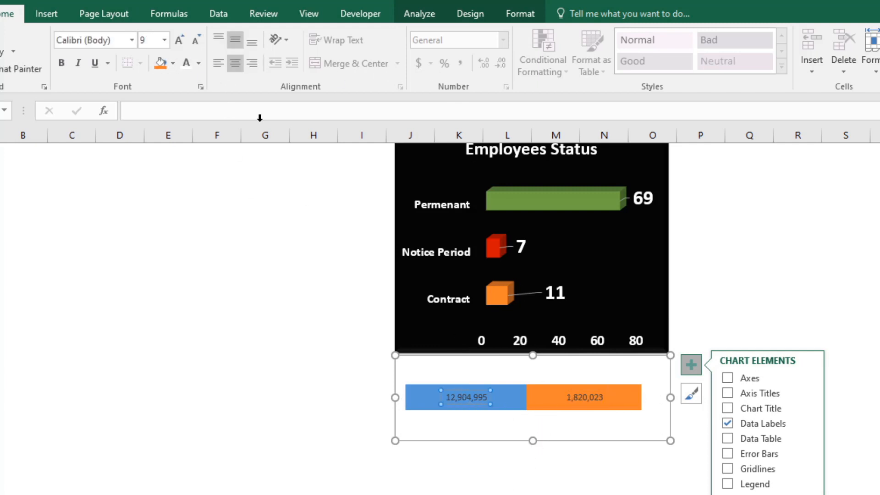
left_click(179, 40)
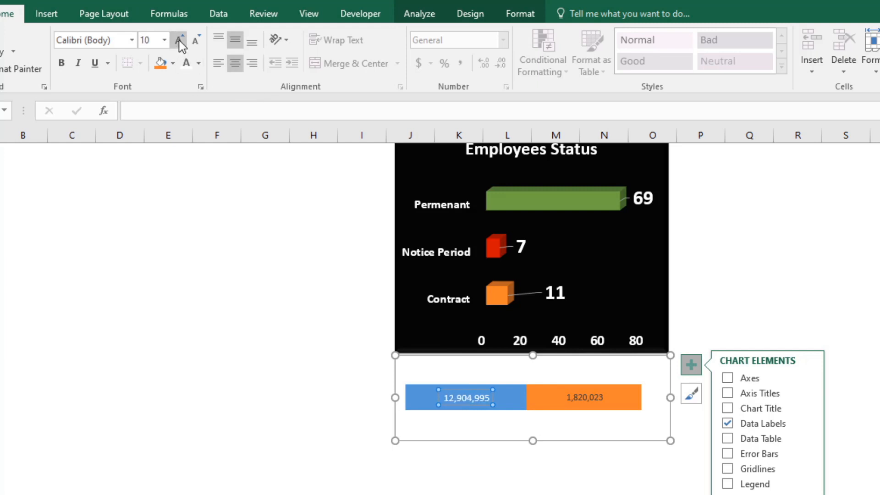
left_click(179, 40)
left_click(196, 40)
left_click(196, 39)
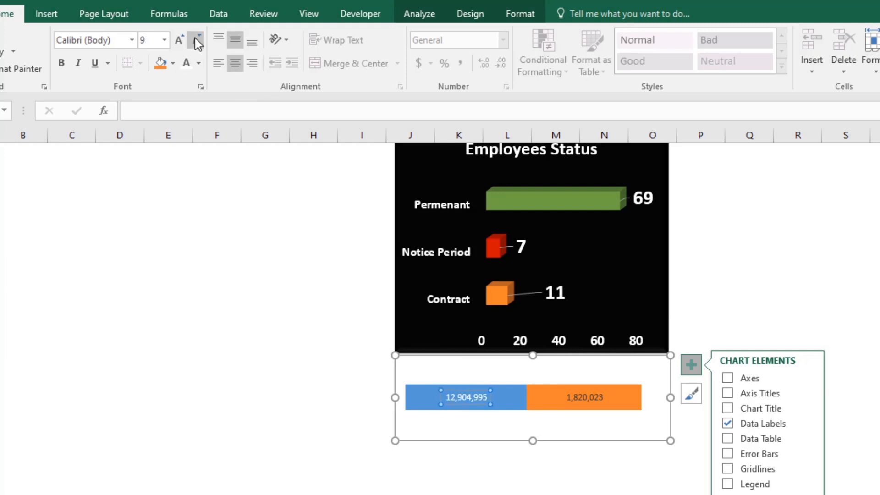
left_click(198, 63)
left_click(191, 87)
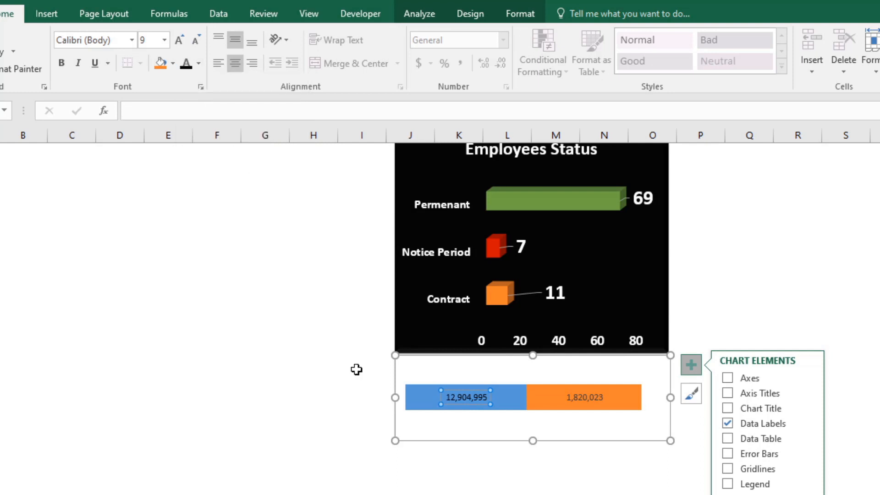
Step: Try the annual salary data label above its blue bar and move it back onto the bar
left_click(490, 458)
left_click(477, 406)
left_click(475, 403)
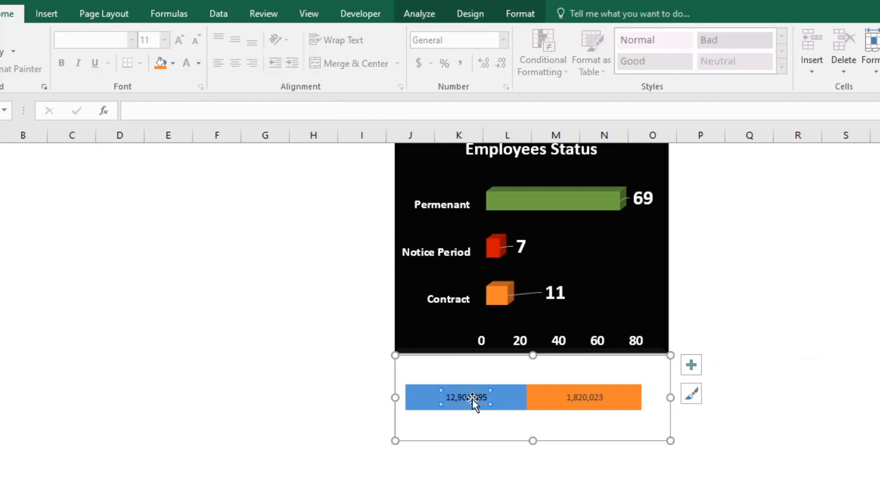
left_click_drag(472, 394, 473, 369)
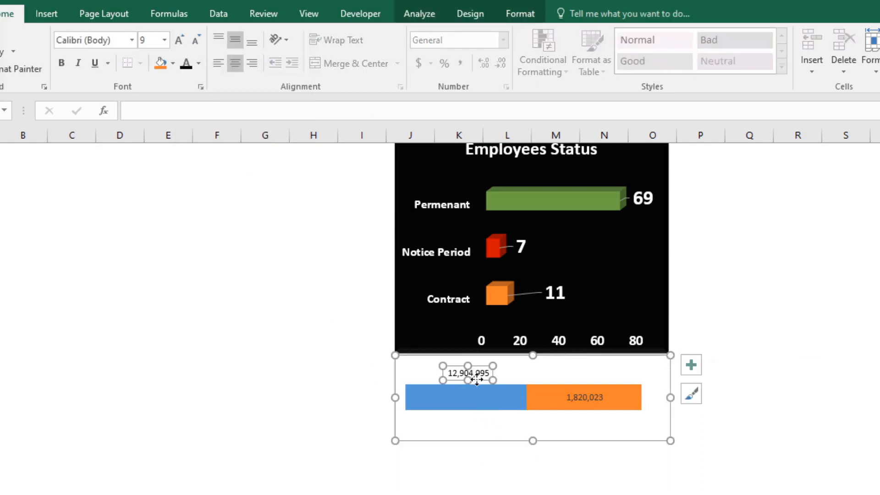
left_click(578, 399)
left_click(467, 372)
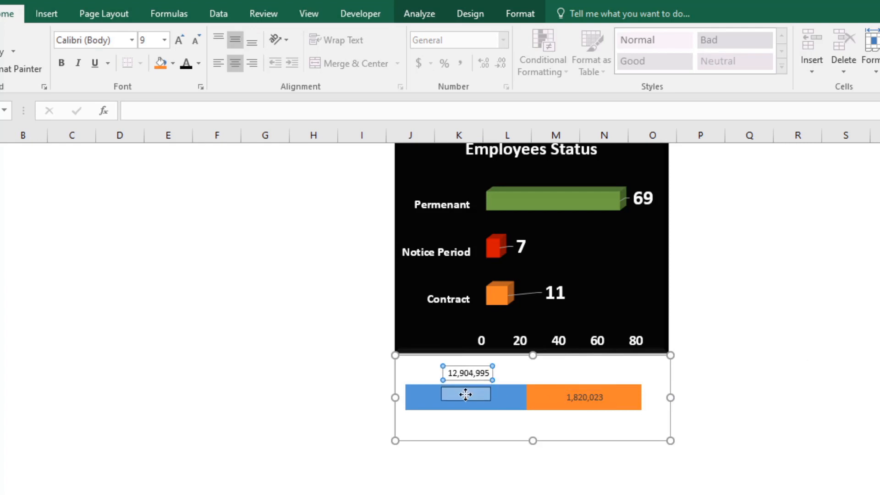
left_click_drag(452, 377, 452, 399)
Step: Colour the annual salary data label white and centre it vertically within the blue bar
left_click(199, 64)
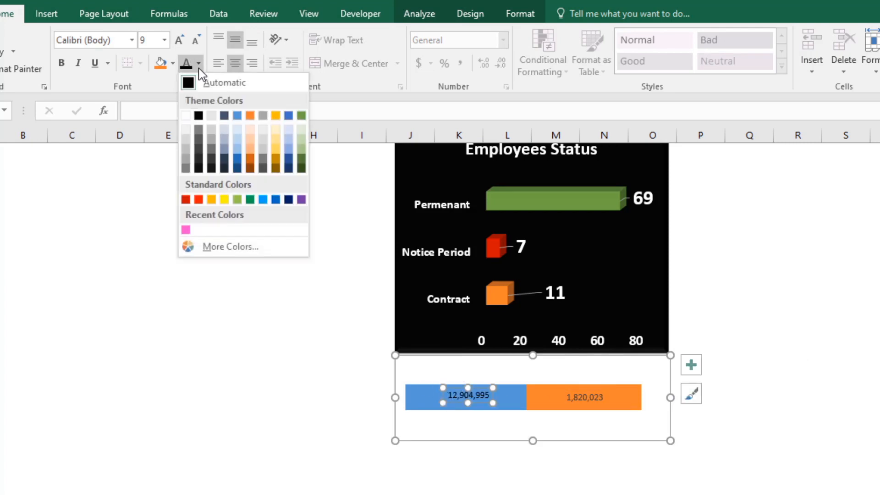
left_click(185, 115)
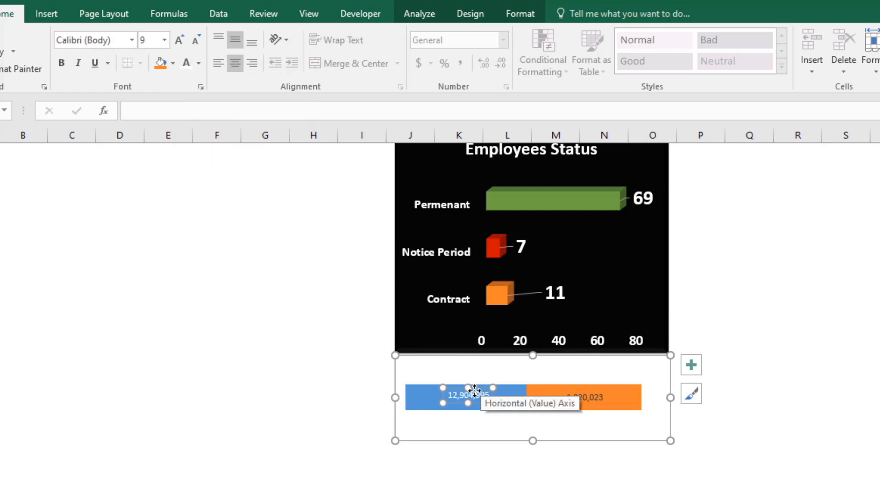
left_click_drag(474, 393, 478, 391)
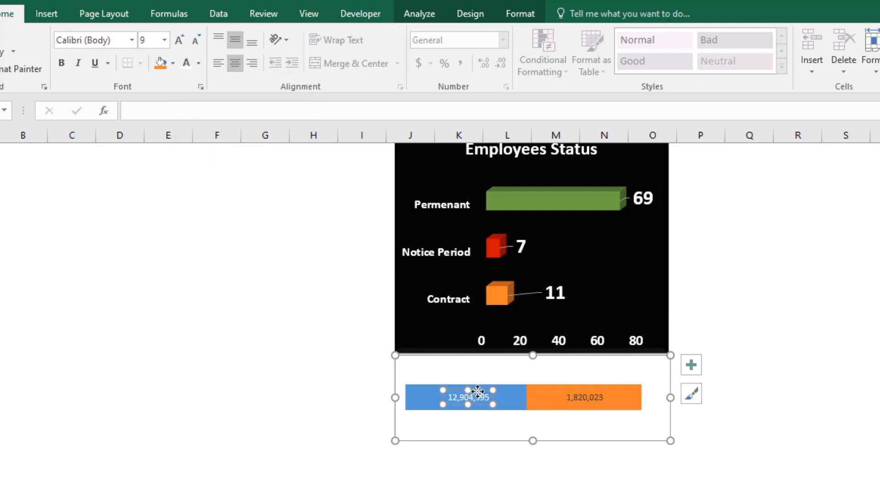
Step: Format the bonus amount data label on the orange bar as white, bold, size 11 text
left_click(573, 402)
left_click(179, 40)
left_click(179, 40)
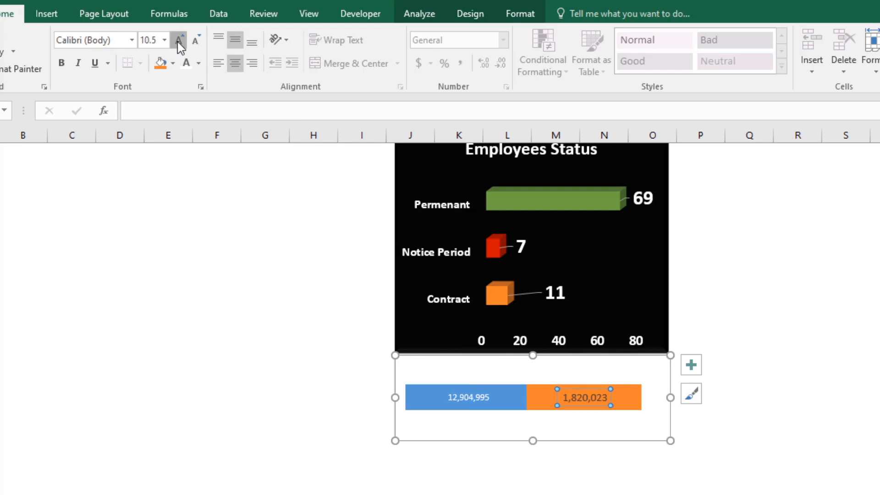
left_click(179, 40)
left_click(197, 42)
left_click(184, 66)
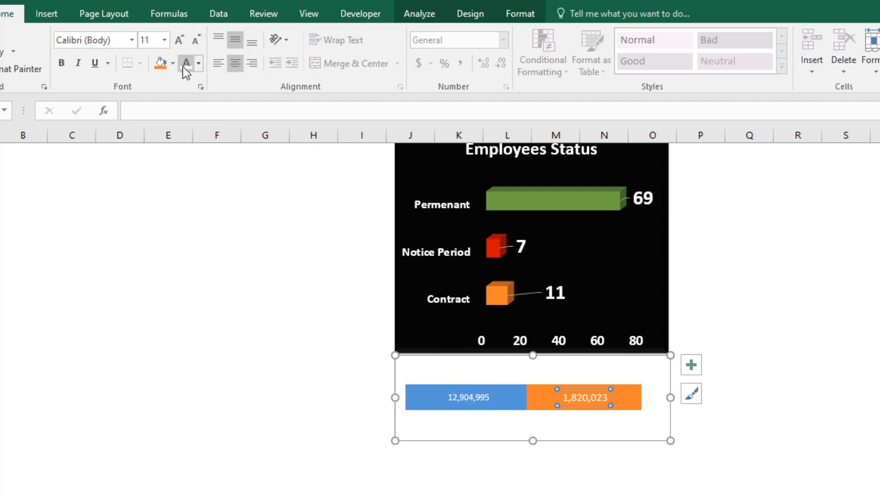
left_click(66, 64)
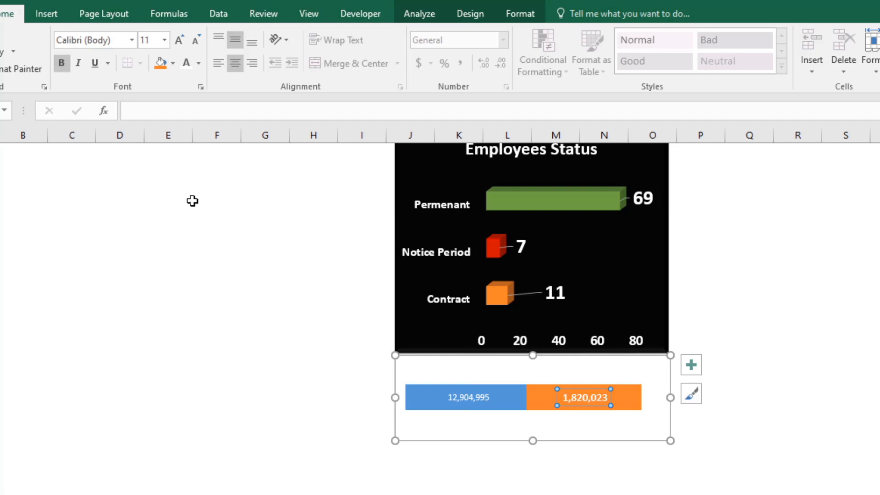
Step: Make the annual salary data label on the blue bar bold at size 10.5 and make the chart taller
left_click(449, 397)
left_click(62, 63)
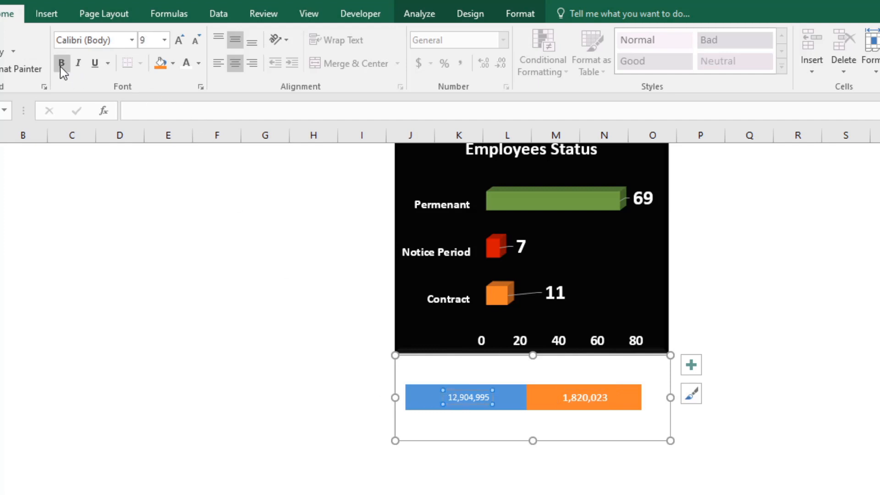
left_click(179, 41)
left_click(179, 40)
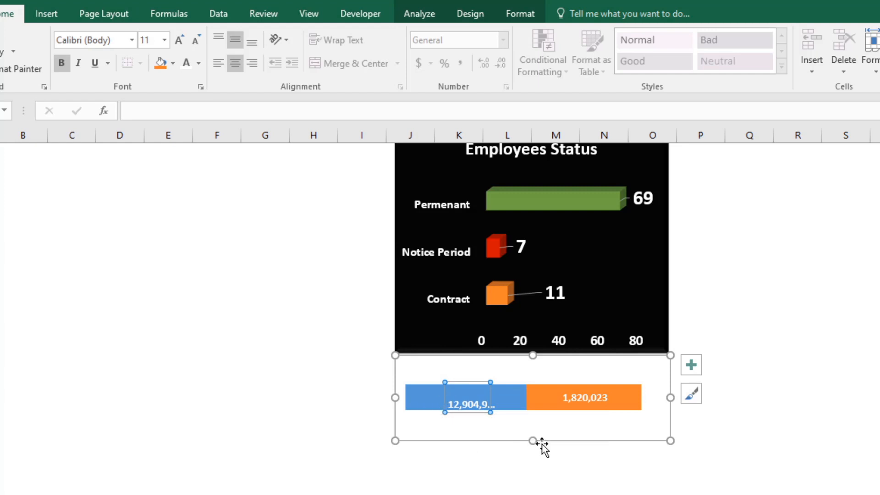
left_click_drag(533, 441, 533, 466)
left_click(469, 415)
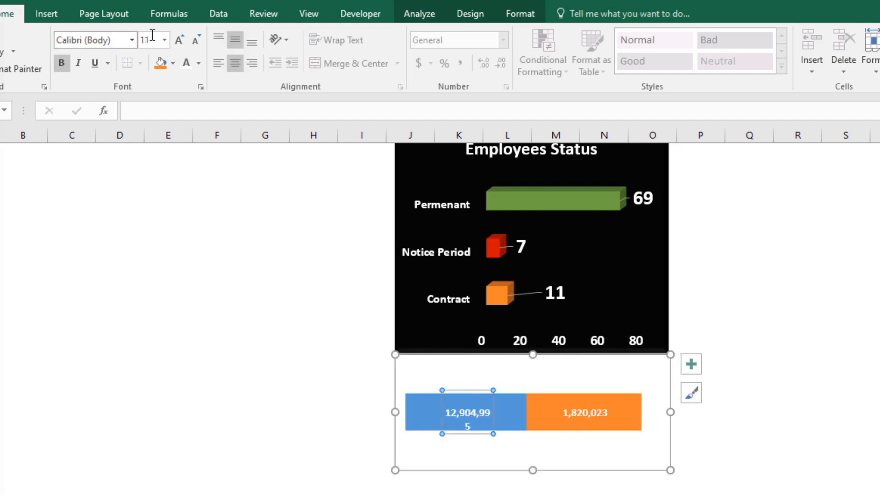
left_click(196, 40)
Step: Widen the annual salary data label's box and centre its value vertically on the blue bar
left_click(466, 404)
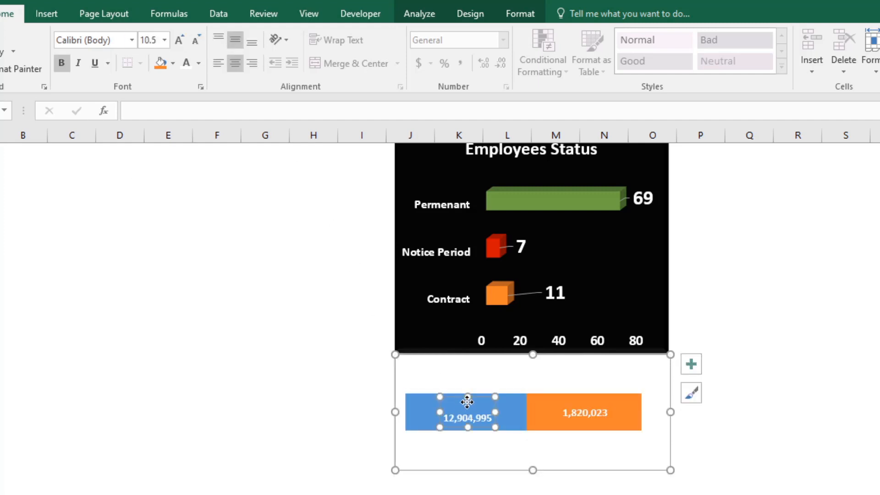
left_click(458, 406)
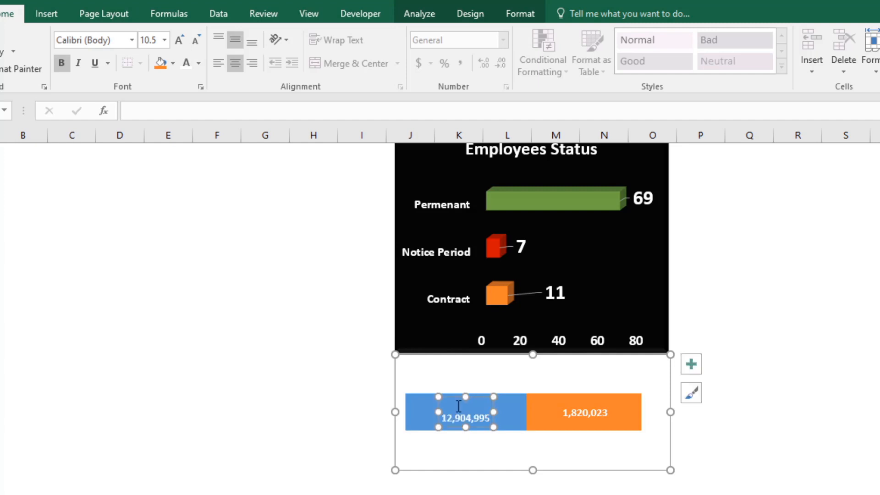
left_click(431, 418)
left_click(448, 418)
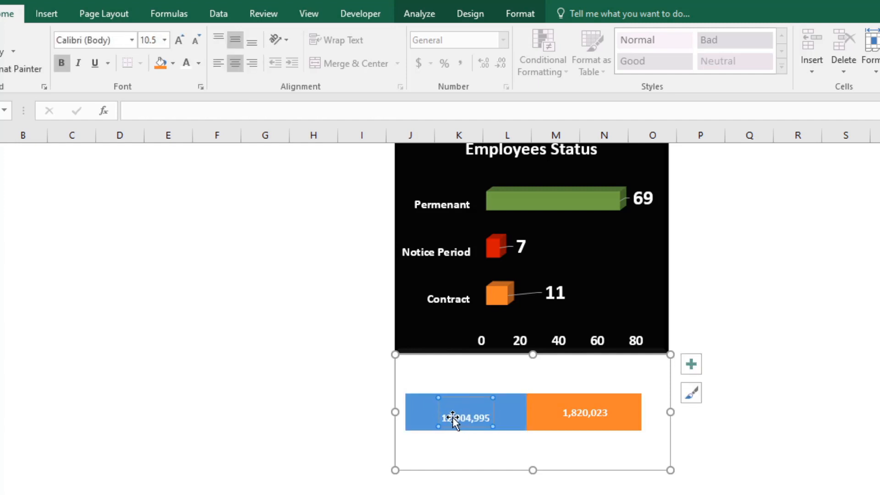
left_click(453, 418)
left_click_drag(435, 412, 406, 411)
Step: Reduce the height of the salary and bonus chart slightly
left_click(560, 448)
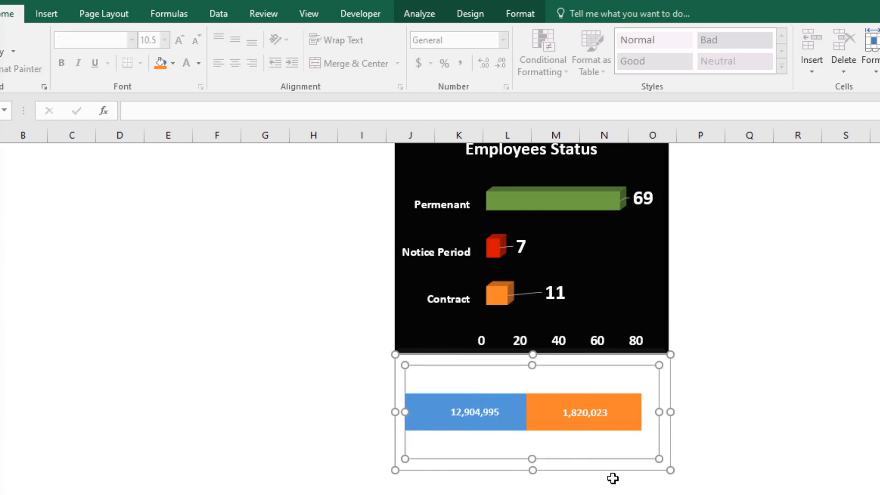
left_click(610, 478)
left_click(532, 465)
left_click_drag(533, 456, 533, 450)
left_click(554, 466)
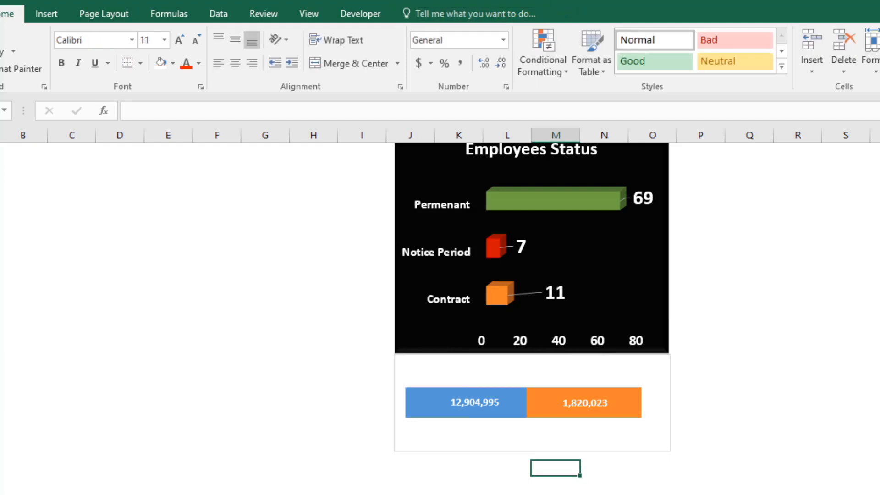
Step: Nudge the plot area of the salary and bonus chart left and bring it back right
left_click_drag(471, 385, 464, 377)
left_click(701, 407)
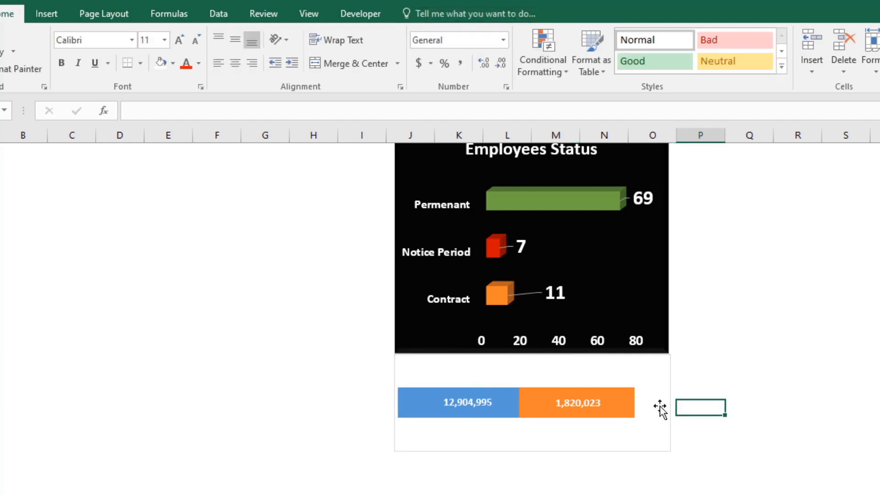
left_click(642, 392)
left_click_drag(614, 375, 618, 376)
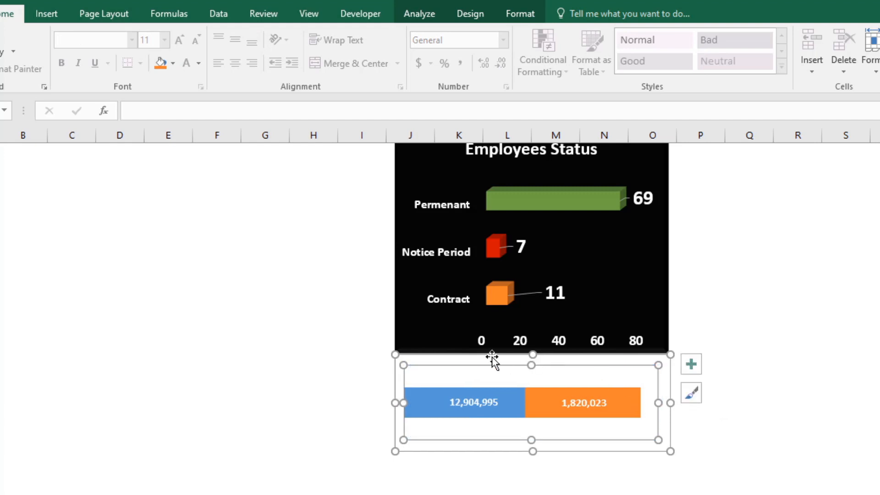
left_click(366, 387)
Step: Add a chart title reading "Employee Expenses" above the stacked bar
left_click(399, 369)
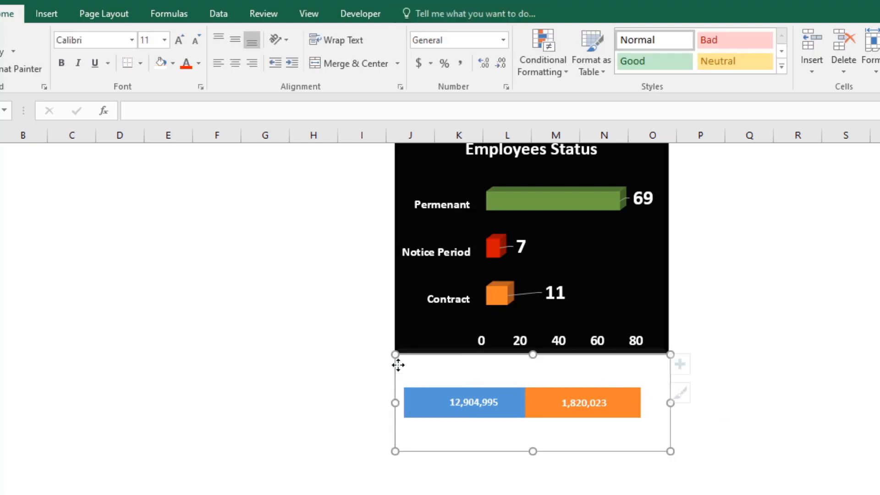
left_click(691, 364)
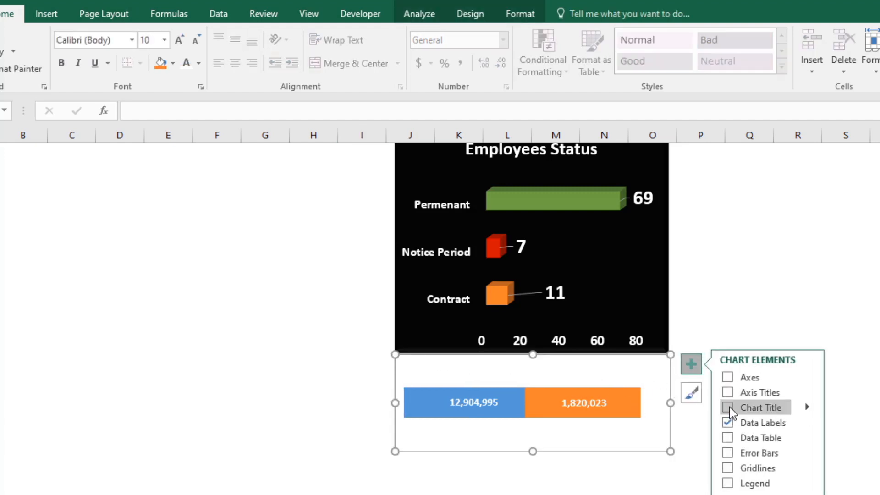
left_click(744, 408)
double_click(552, 371)
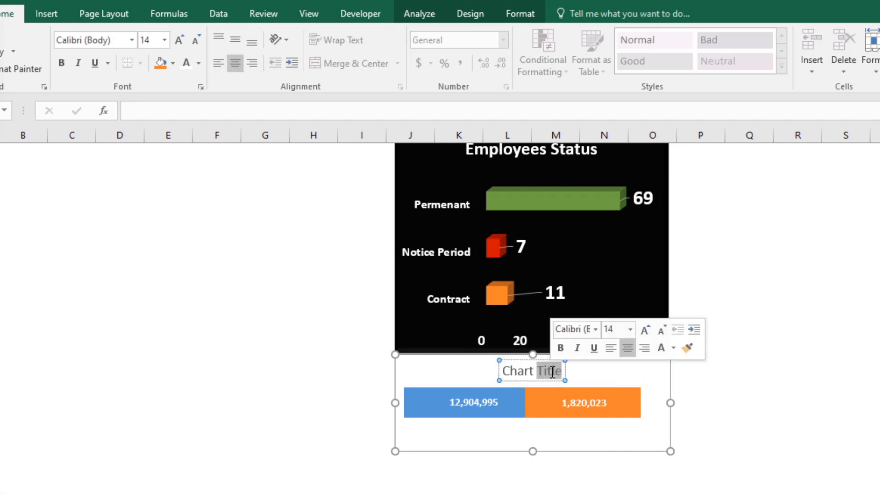
key("BackSpace")
key("BackSpace")
key("BackSpace")
key("BackSpace")
key("BackSpace")
key("BackSpace")
key("BackSpace")
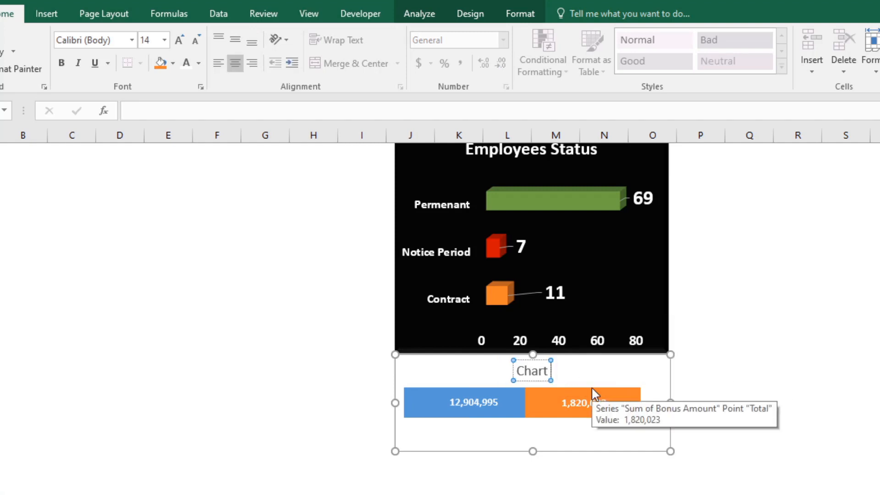
type("Employee")
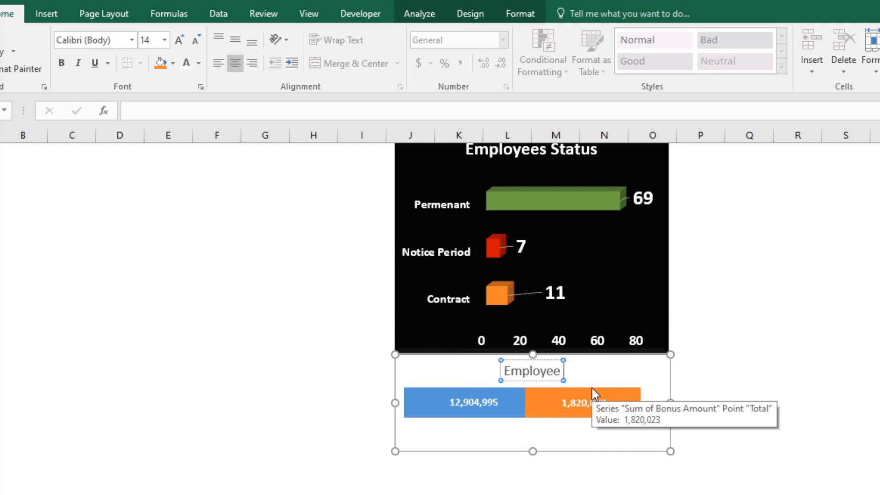
type(" Expenses")
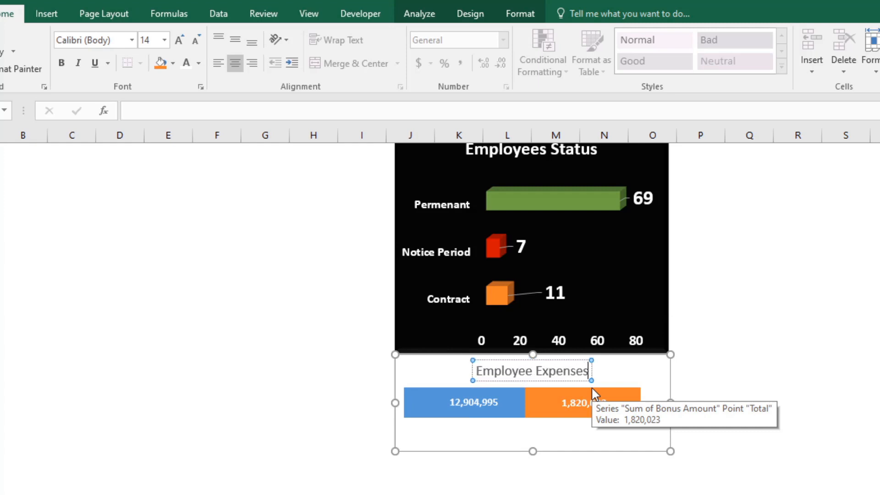
left_click(598, 486)
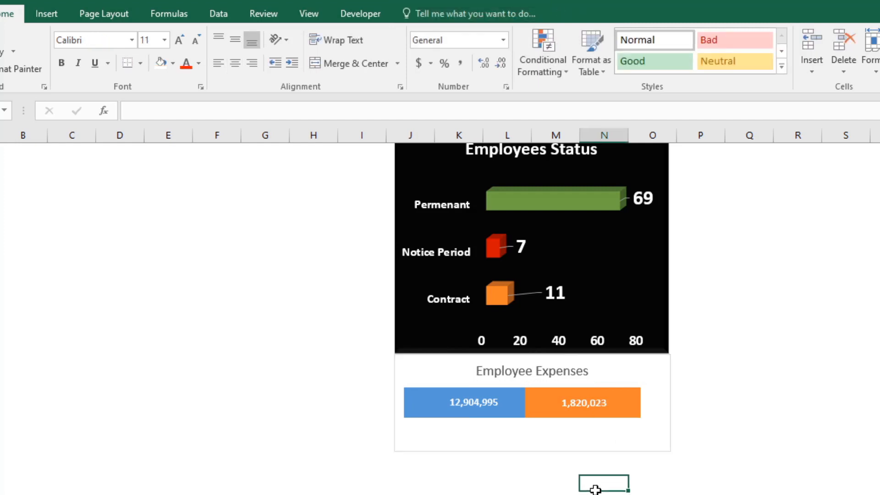
Step: Fill the background of the Employee Expenses chart with black
left_click(439, 439)
left_click(395, 377)
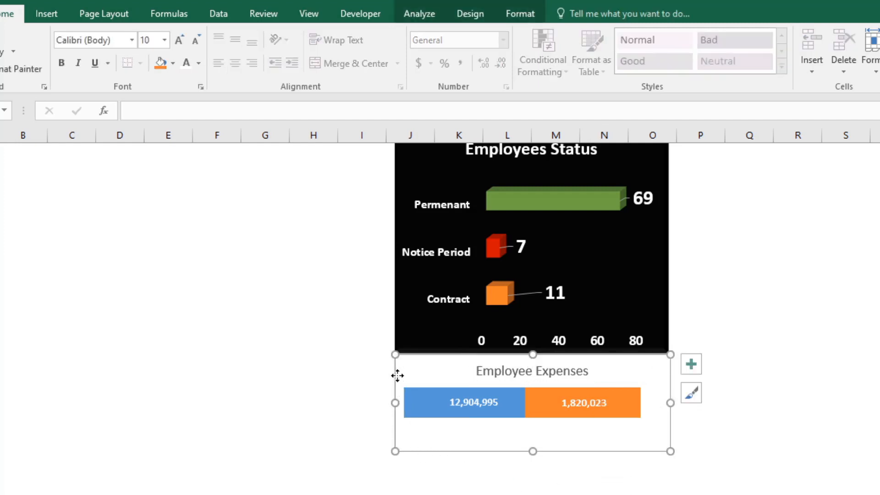
left_click(173, 64)
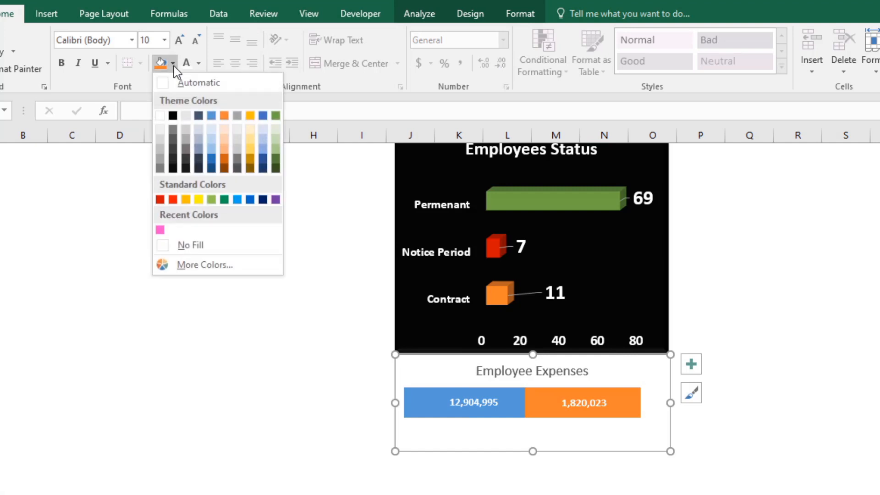
left_click(172, 116)
Step: Format the Employee Expenses chart title as white, bold, size 18 text
left_click(509, 377)
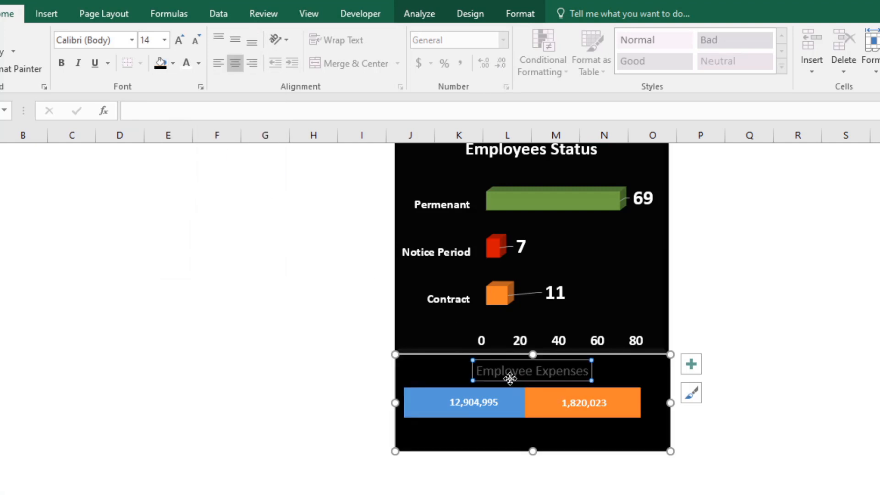
left_click(188, 69)
left_click(179, 41)
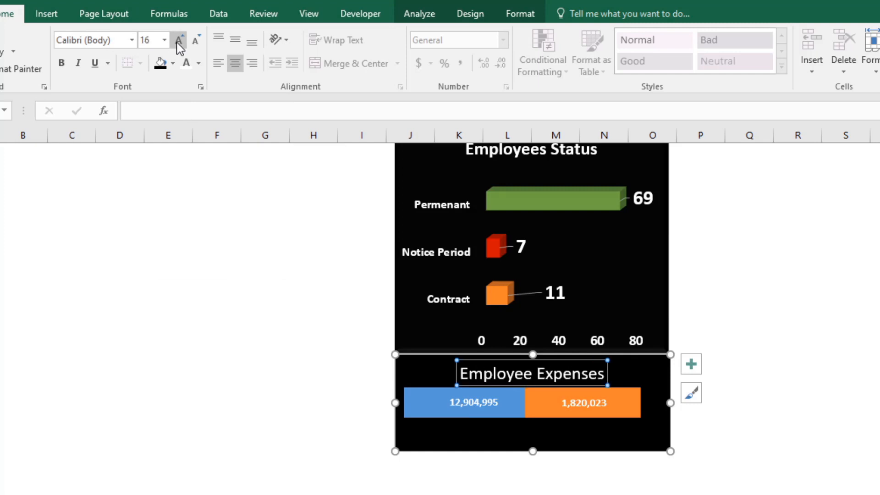
left_click(179, 42)
left_click(61, 63)
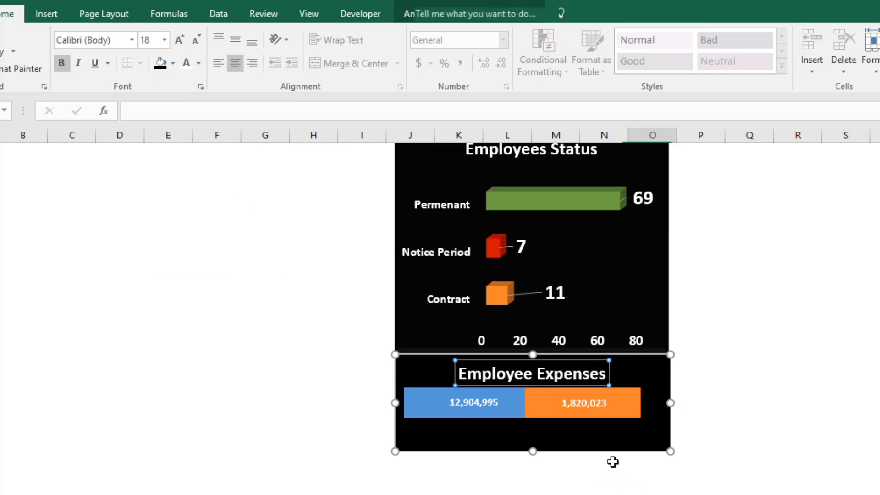
left_click(606, 416)
left_click(591, 411)
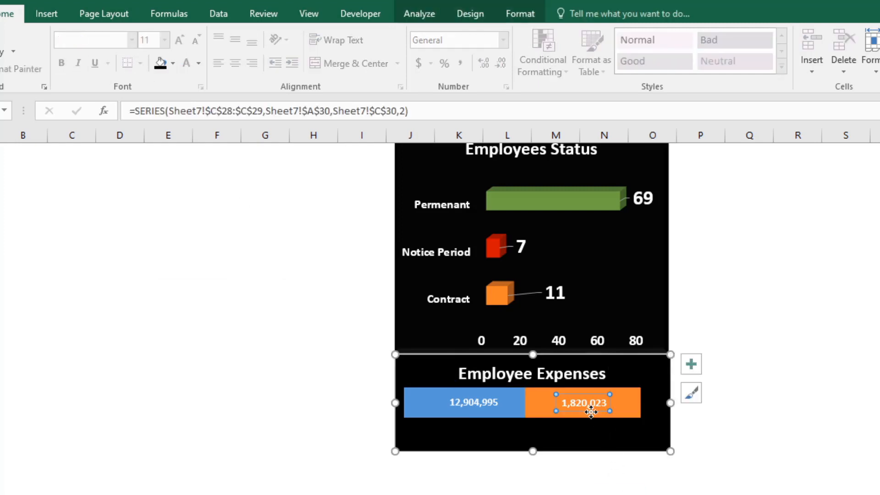
mouse_move(591, 411)
left_mouse_down()
mouse_move(591, 419)
mouse_move(591, 410)
left_mouse_up()
left_click(634, 404)
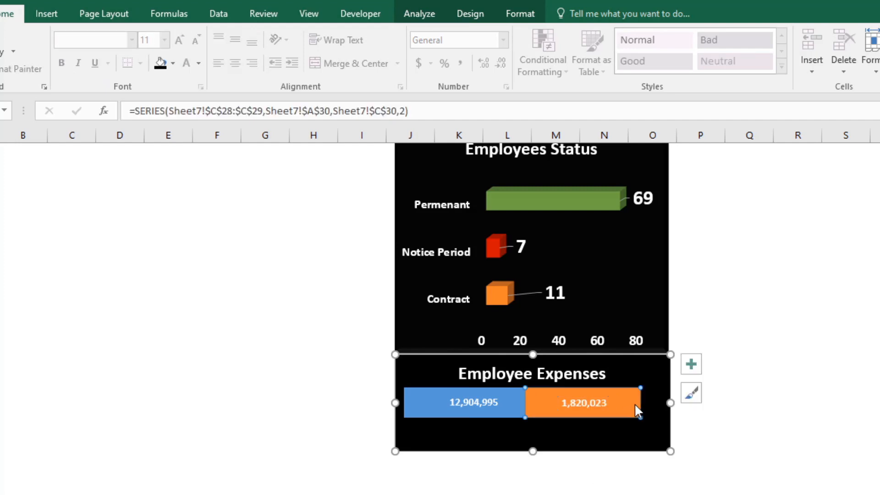
left_click(673, 483)
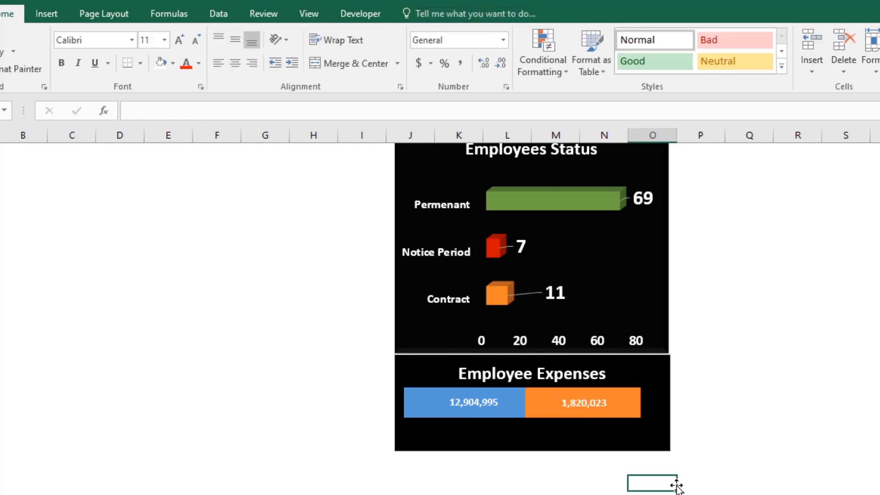
left_click(553, 491)
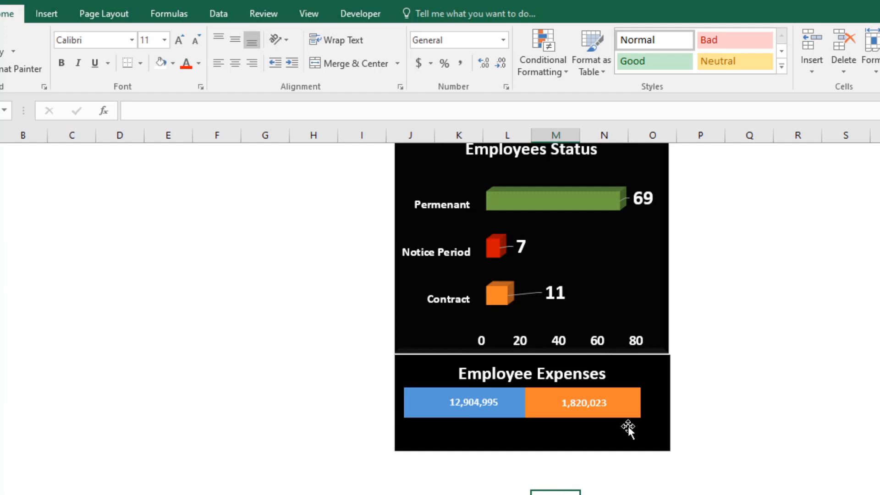
Step: Adjust the Employee Expenses chart's width so its right edge lines up with the Employees Status chart above
left_click(664, 406)
left_click_drag(669, 404, 667, 401)
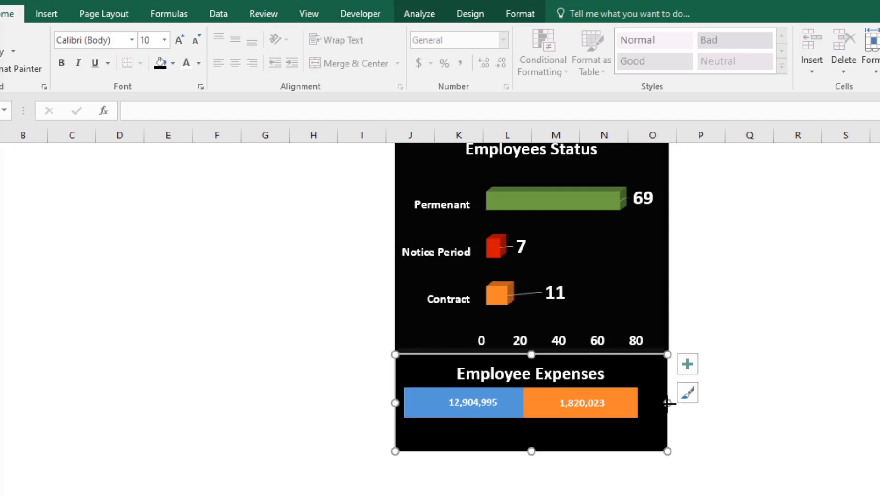
left_click(670, 477)
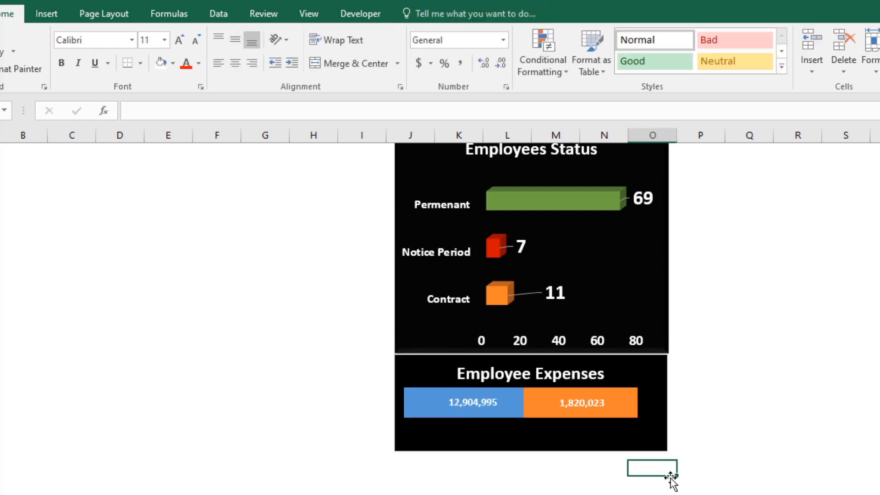
left_click(660, 406)
left_click_drag(668, 404, 667, 404)
left_click(703, 442)
Step: Apply the first bevel shape effect to the walls behind the bars of the Employees Status chart
left_click(638, 275)
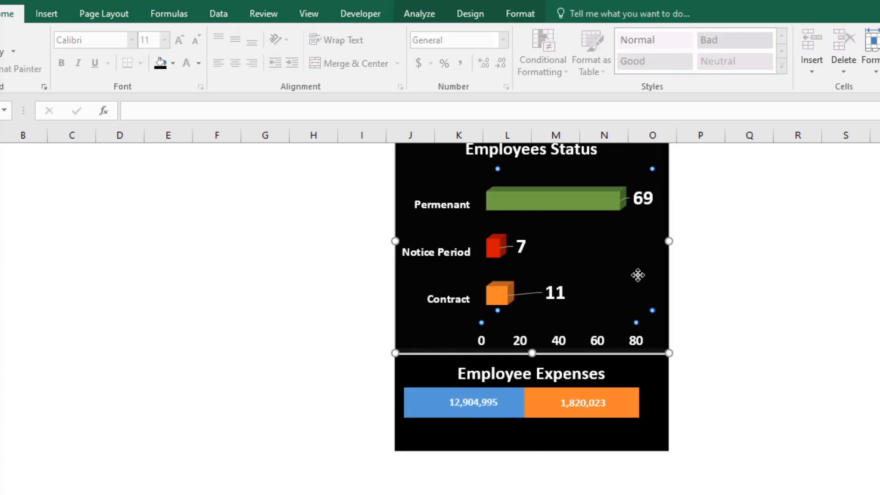
left_click(527, 13)
left_click(512, 70)
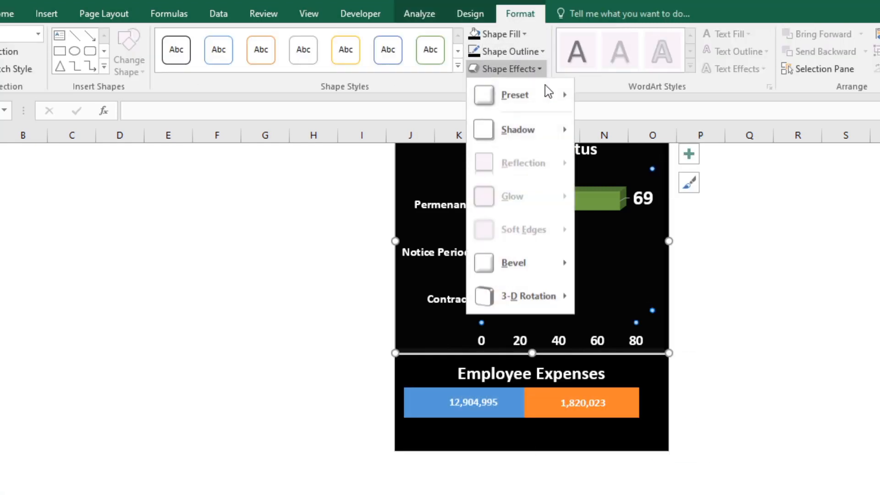
mouse_move(545, 264)
left_click(595, 343)
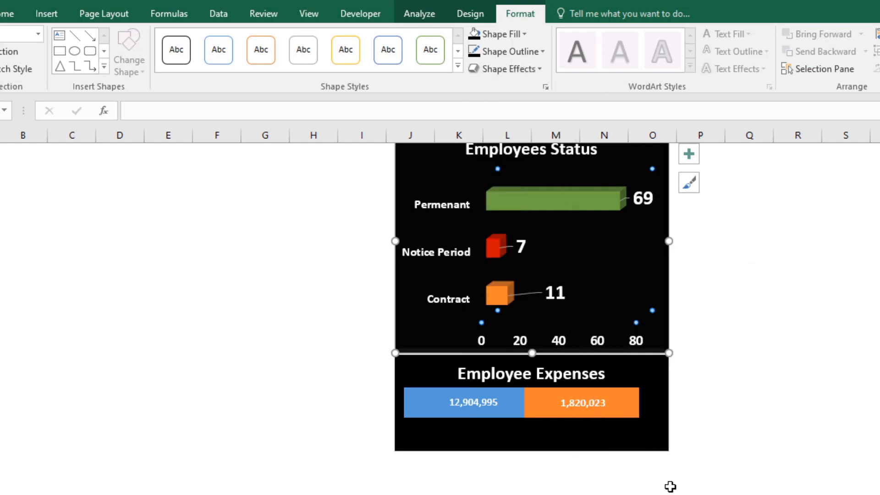
left_click(669, 485)
Step: Apply the first bevel shape effect to the chart area of the Employee Expenses chart
left_click(658, 436)
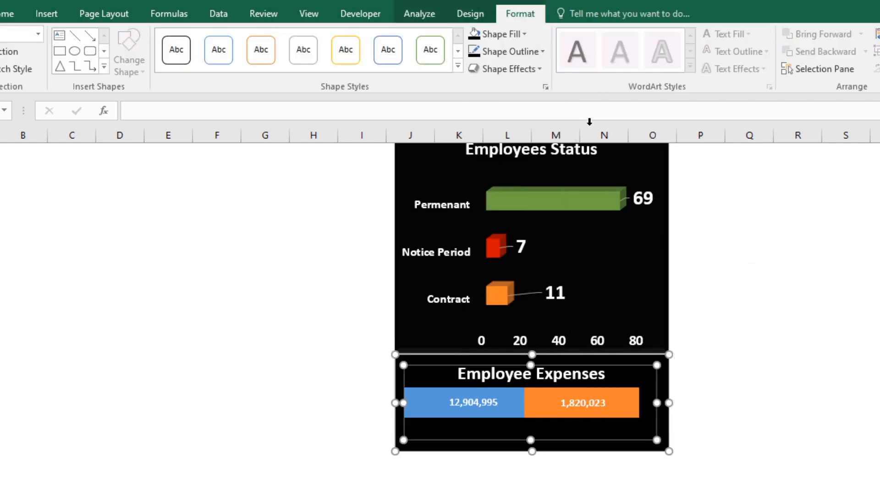
left_click(640, 362)
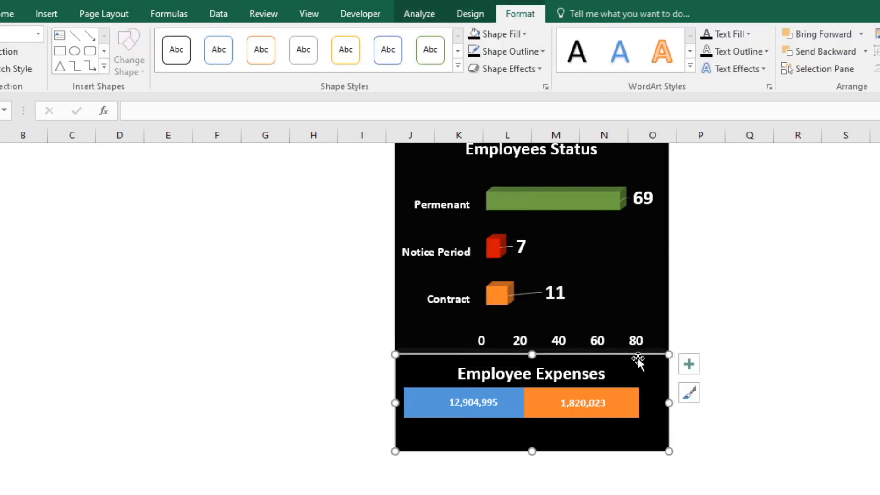
left_click(535, 69)
mouse_move(527, 263)
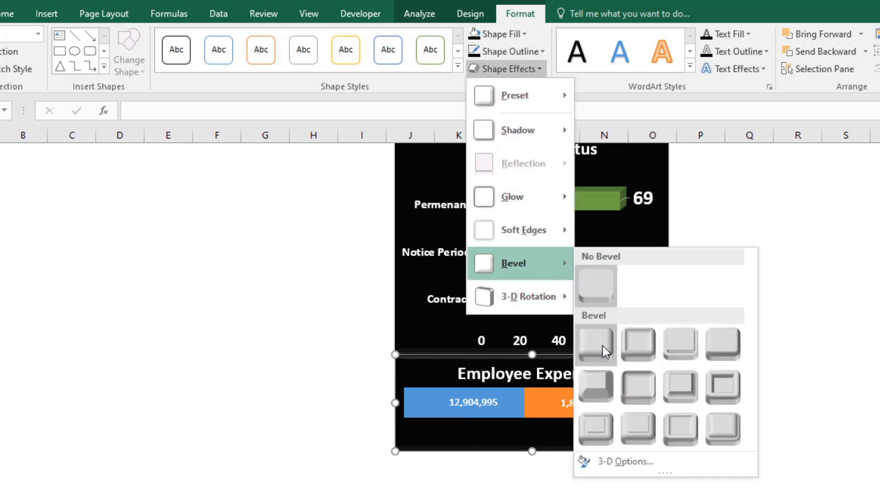
left_click(601, 344)
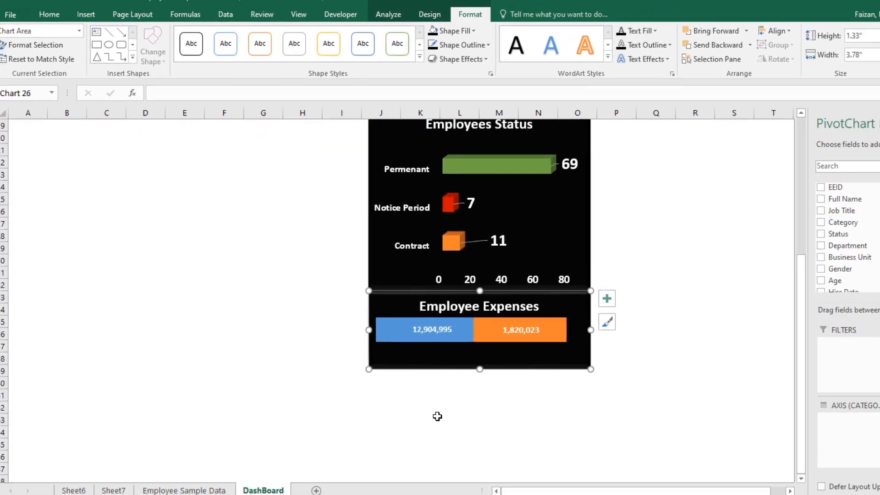
left_click(479, 493)
scroll(431, 405, "up", 2)
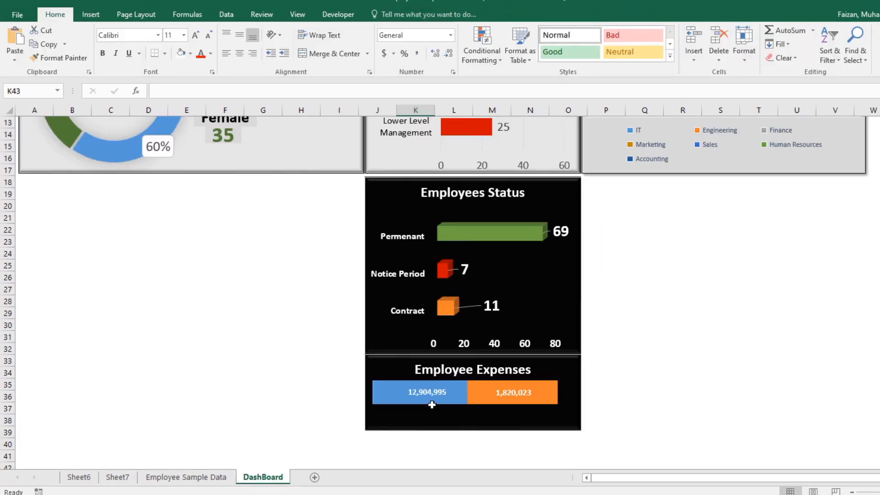
scroll(426, 417, "down", 2)
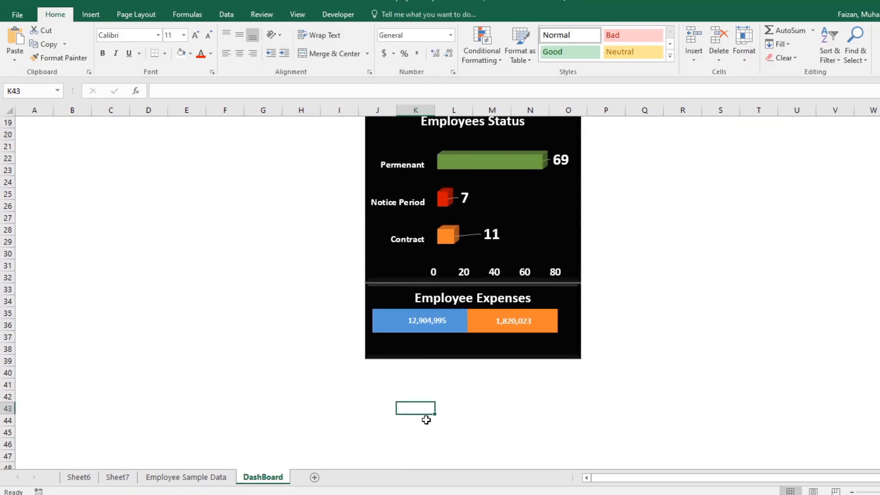
scroll(426, 419, "up", 6)
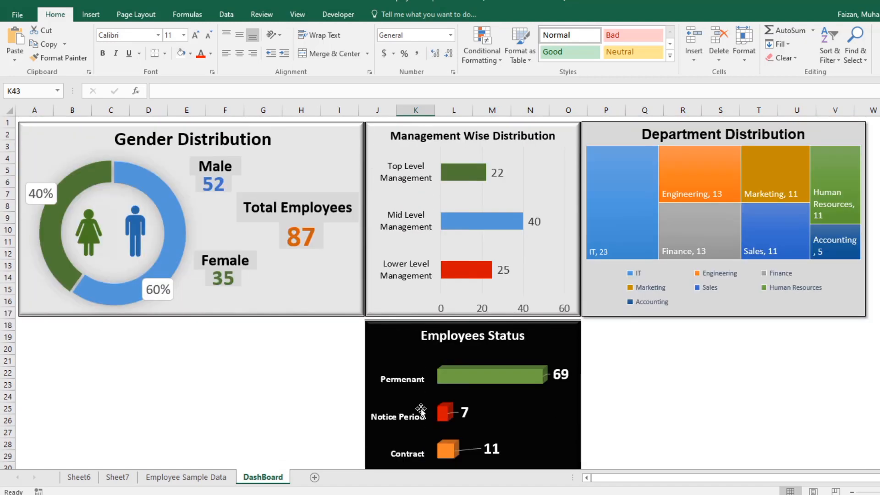
scroll(420, 410, "down", 5)
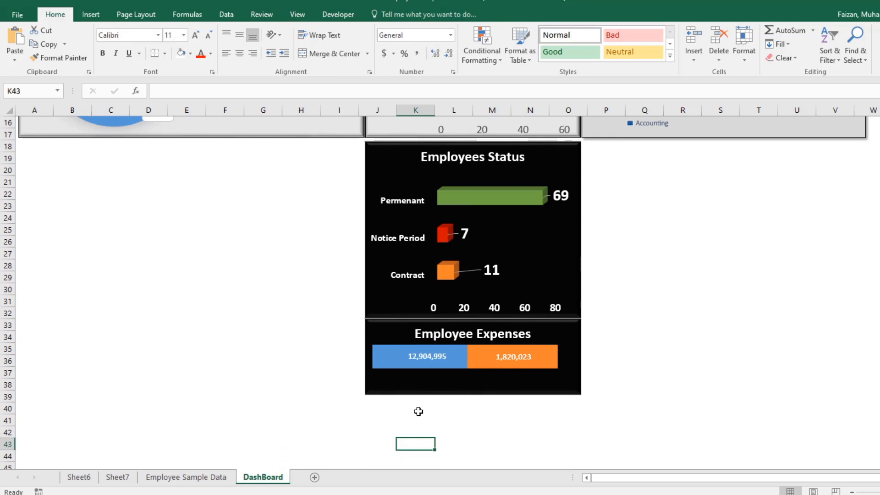
Step: Copy the department count PivotTable at cell A3 of Sheet7 and paste it at cell A37 below the salary and bonus totals
left_click(202, 477)
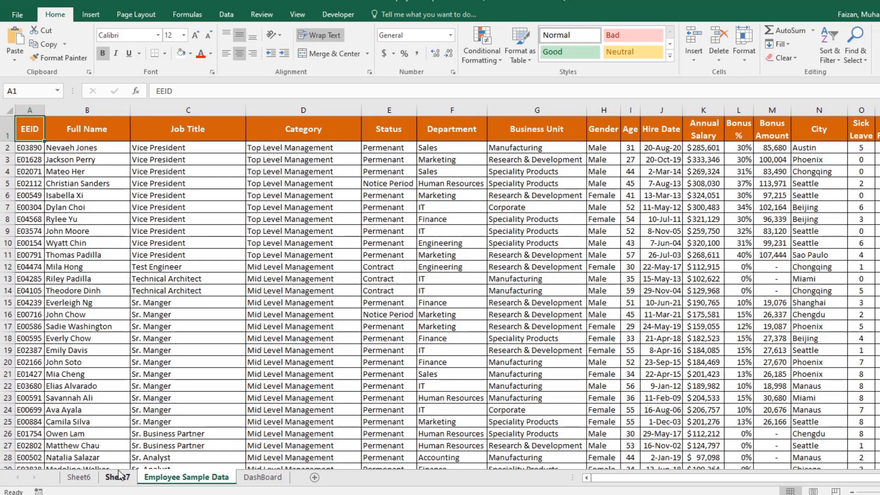
left_click(118, 477)
scroll(24, 314, "up", 4)
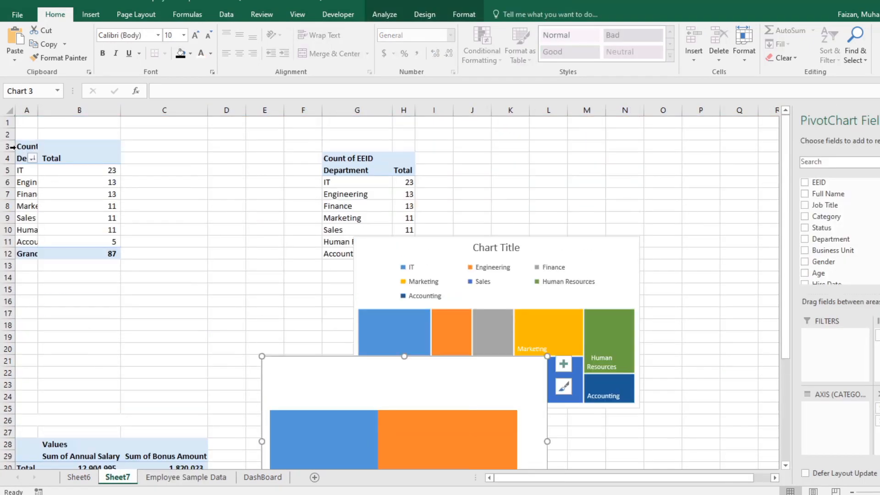
left_click(31, 147)
right_click(31, 148)
left_click(57, 155)
scroll(144, 323, "down", 8)
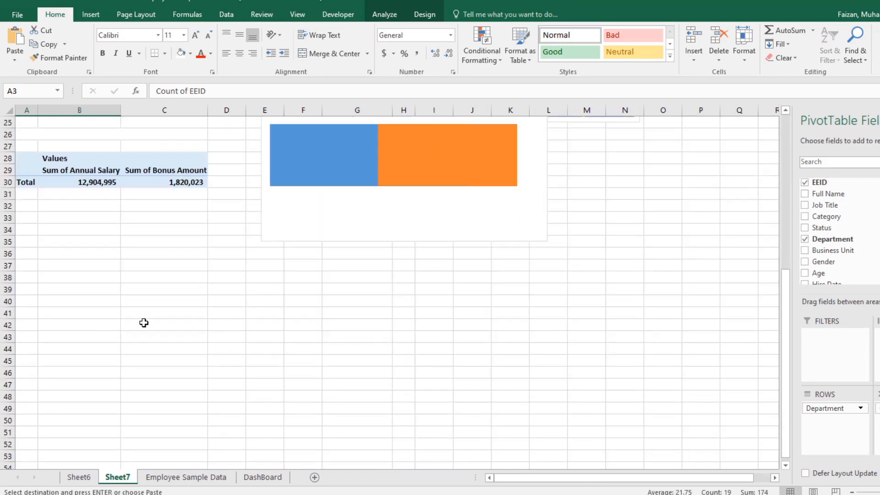
right_click(36, 264)
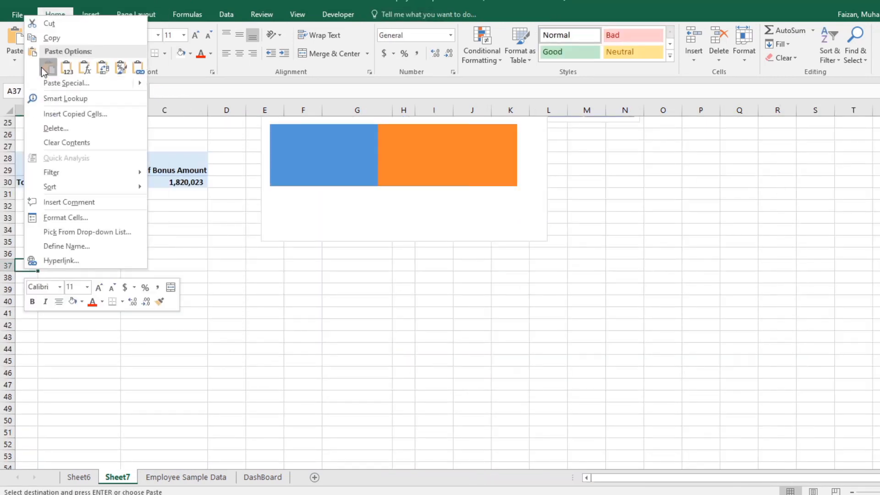
left_click(51, 64)
Step: Fit column A's width to its contents and remove Department from the rows of the copied PivotTable
double_click(38, 110)
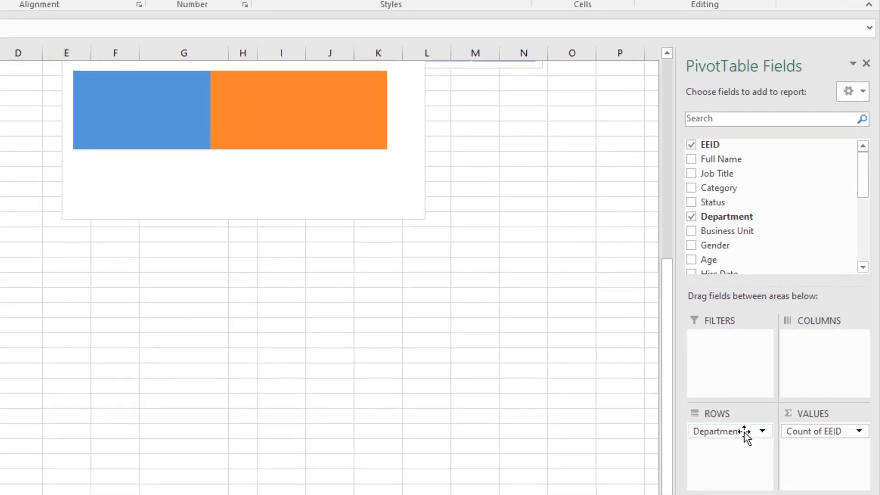
left_click_drag(744, 432, 722, 169)
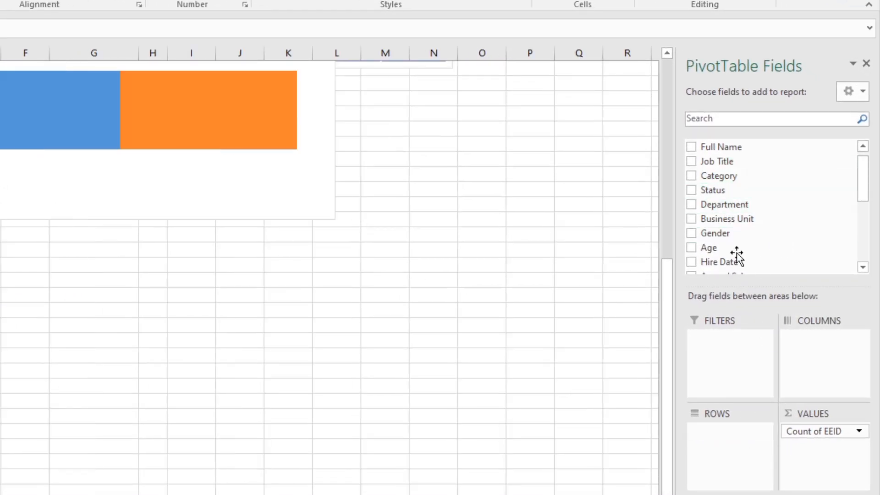
left_click_drag(728, 179, 719, 455)
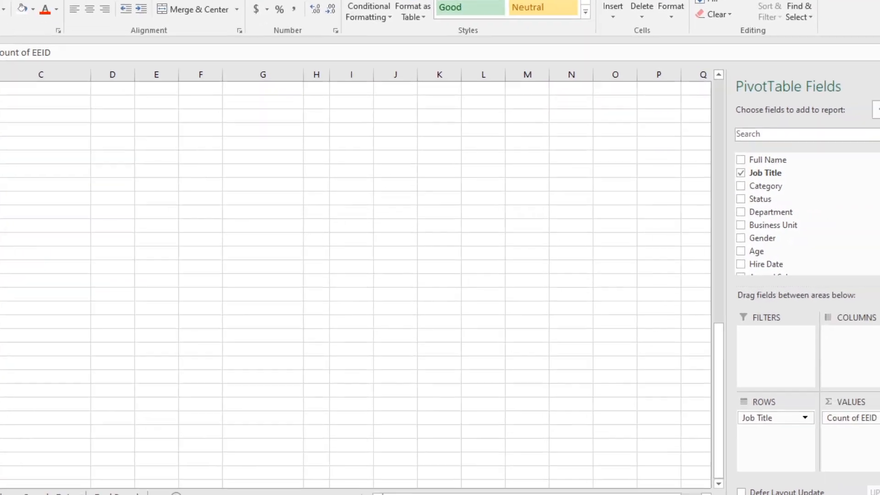
scroll(54, 317, "up", 4)
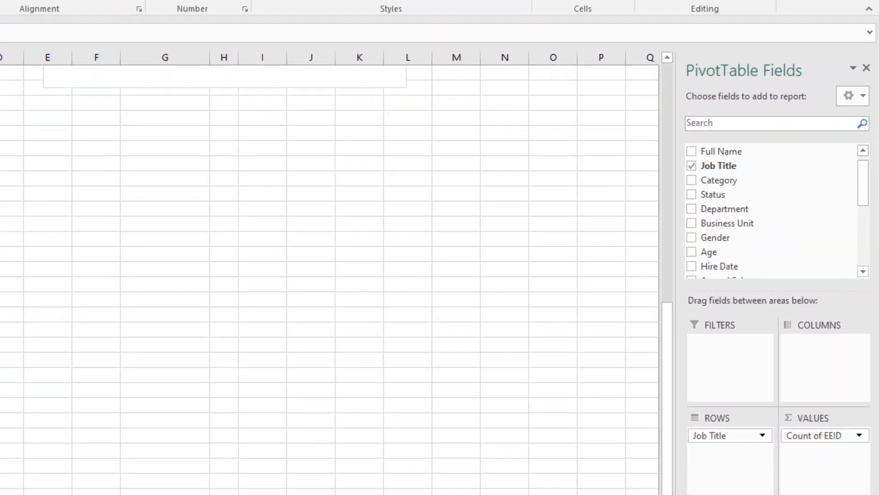
left_click_drag(825, 394, 841, 273)
left_click_drag(742, 287, 724, 266)
Step: Put Business Unit in the copied PivotTable's rows and replace the EEID count with Annual Salary as its value field
left_click_drag(707, 223, 739, 450)
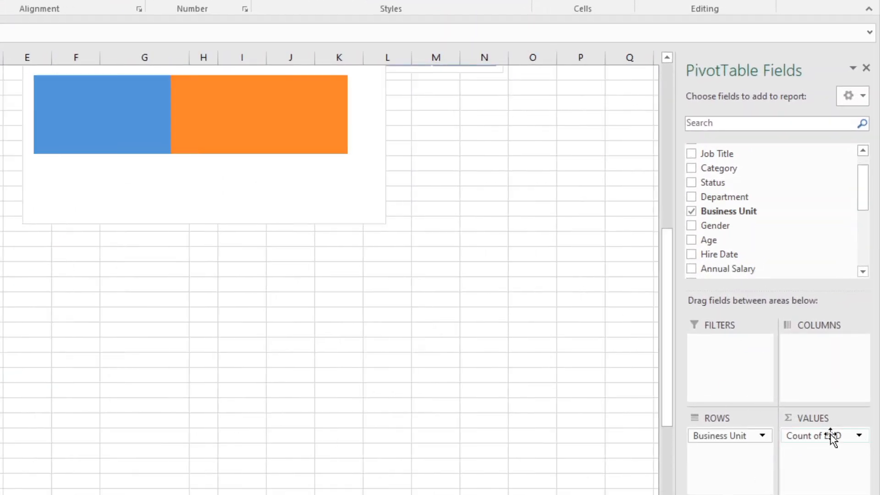
left_click_drag(834, 436, 815, 216)
left_click_drag(733, 268, 826, 457)
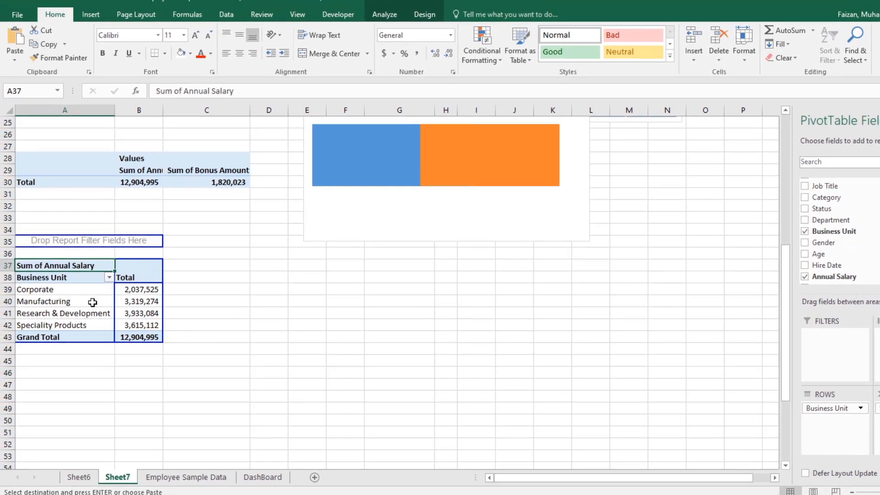
Step: Insert a 2-D clustered column chart from the PivotTable of annual salary by business unit
left_click(82, 296)
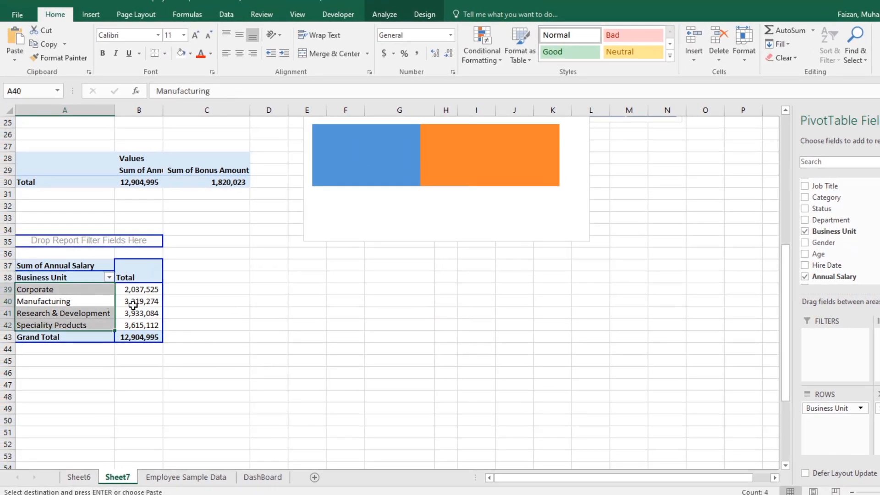
left_click(133, 306)
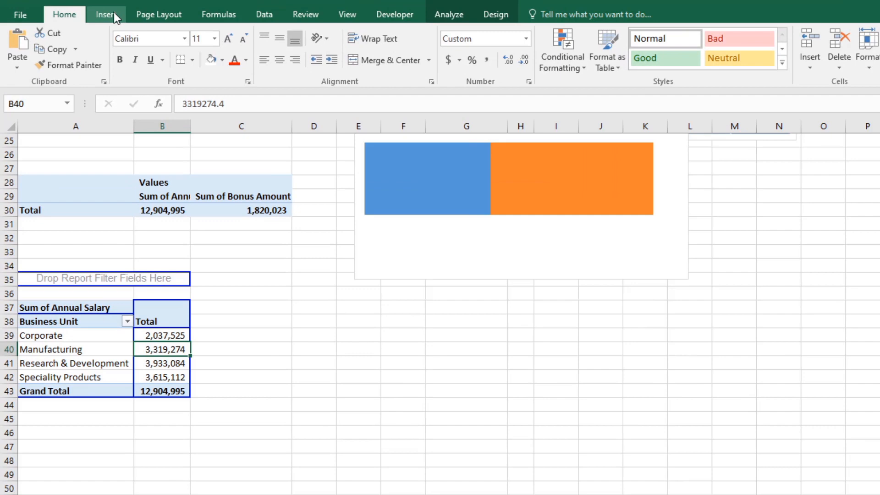
left_click(91, 15)
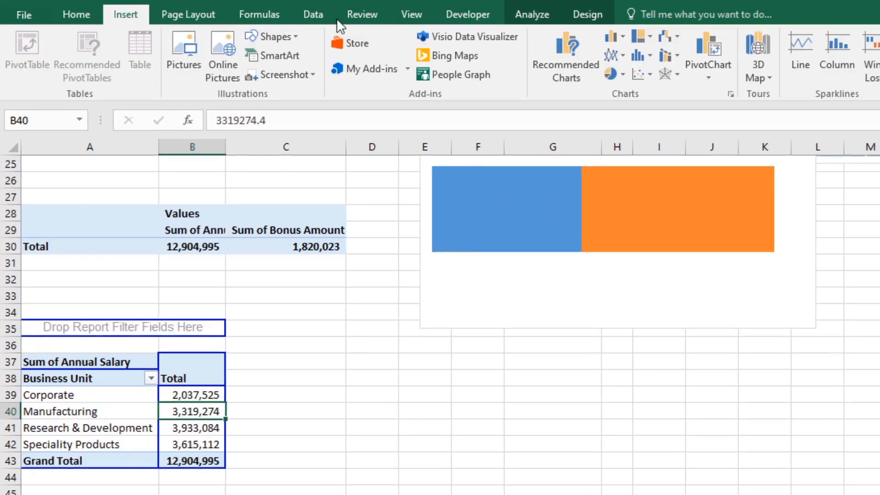
left_click(616, 37)
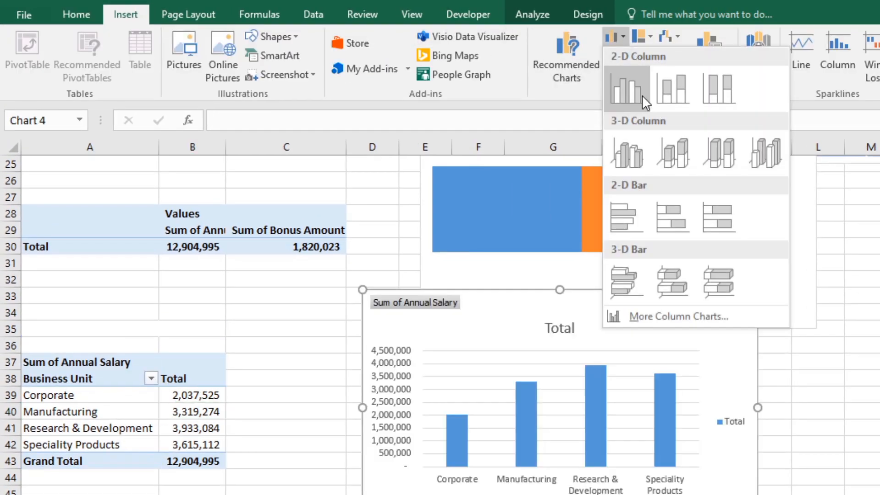
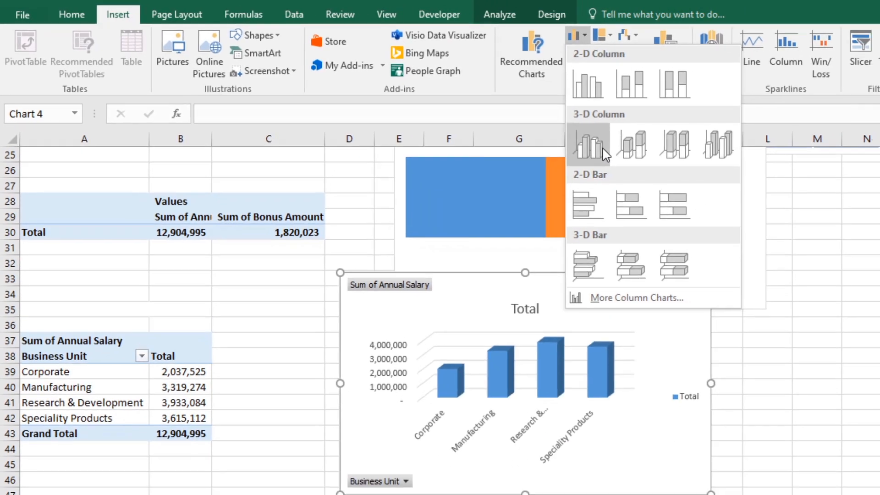
Step: Make the business unit salary chart a 3-D clustered column chart and widen it slightly
left_click(638, 158)
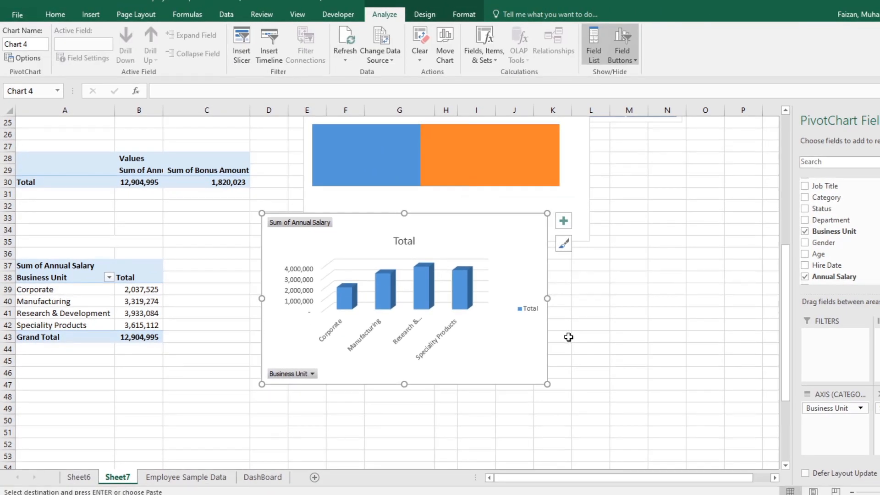
left_click_drag(545, 301, 573, 302)
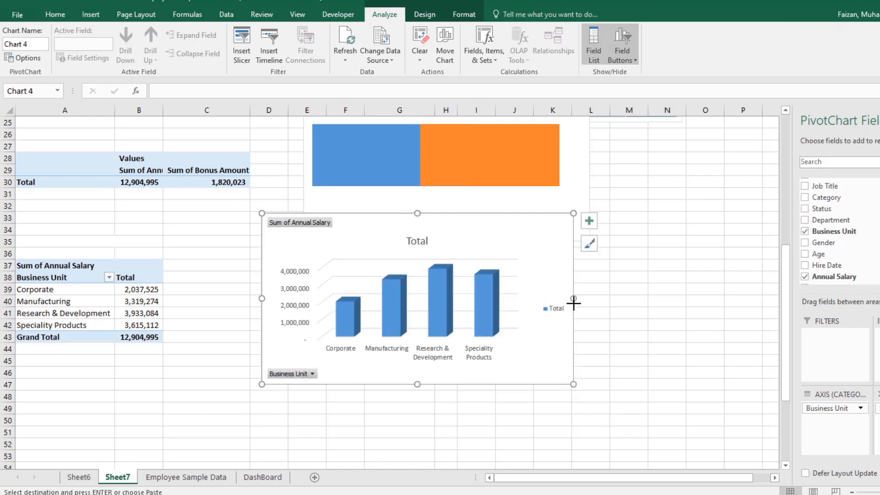
Step: Hide all field buttons on the business unit salary chart
right_click(315, 219)
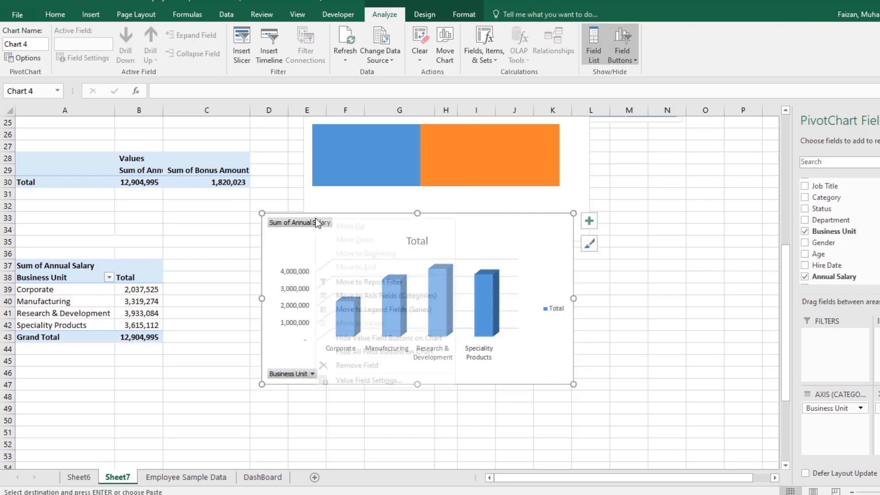
right_click(301, 221)
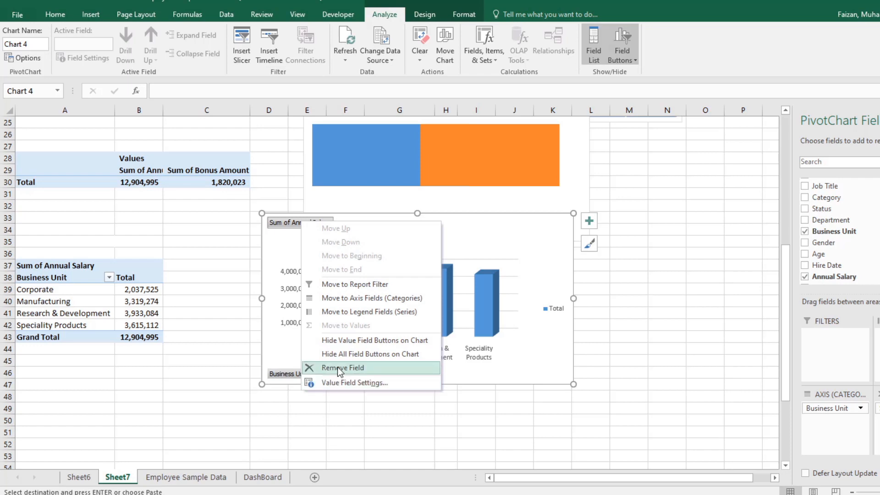
left_click(353, 354)
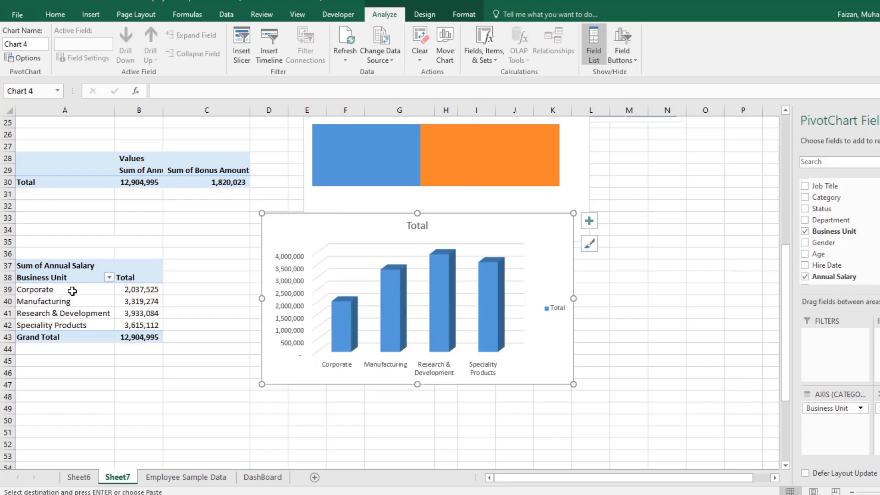
Step: Sort the business unit PivotTable by annual salary from largest to smallest
left_click(132, 290)
right_click(132, 291)
mouse_move(219, 356)
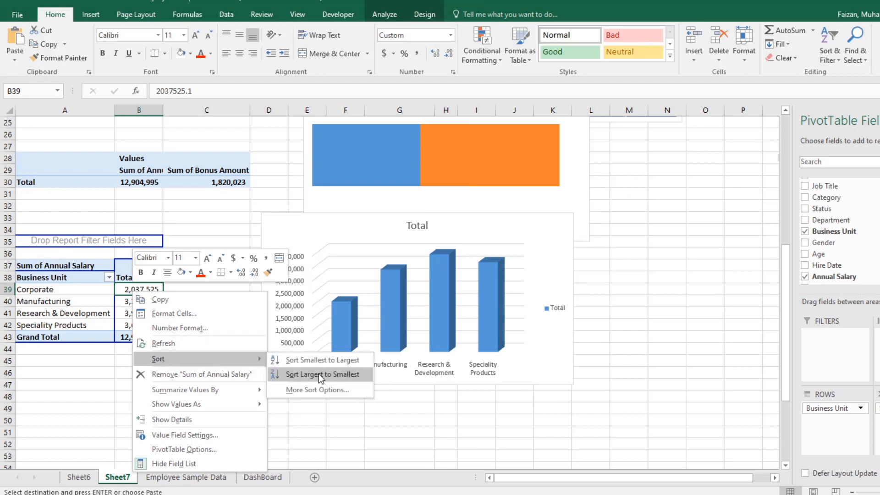
left_click(318, 373)
Step: Copy the business unit salary chart from Sheet7 and paste it at cell A19 of the DashBoard sheet
right_click(358, 211)
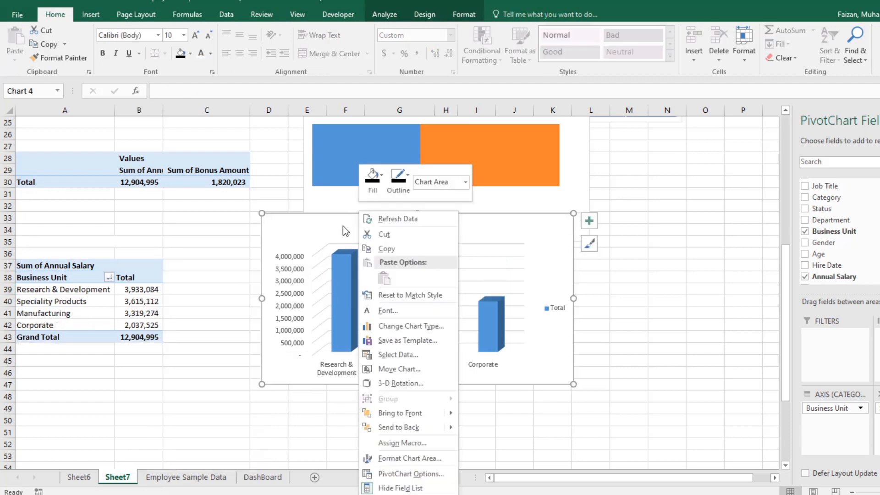
left_click(390, 247)
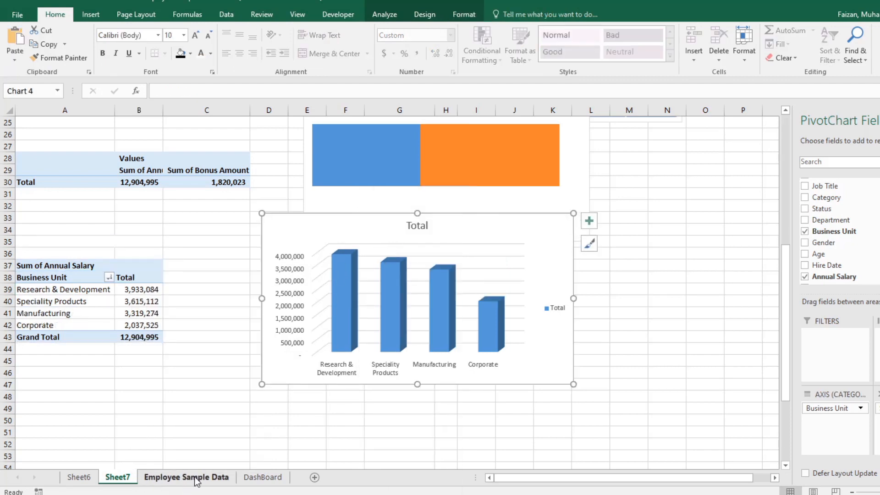
left_click(259, 477)
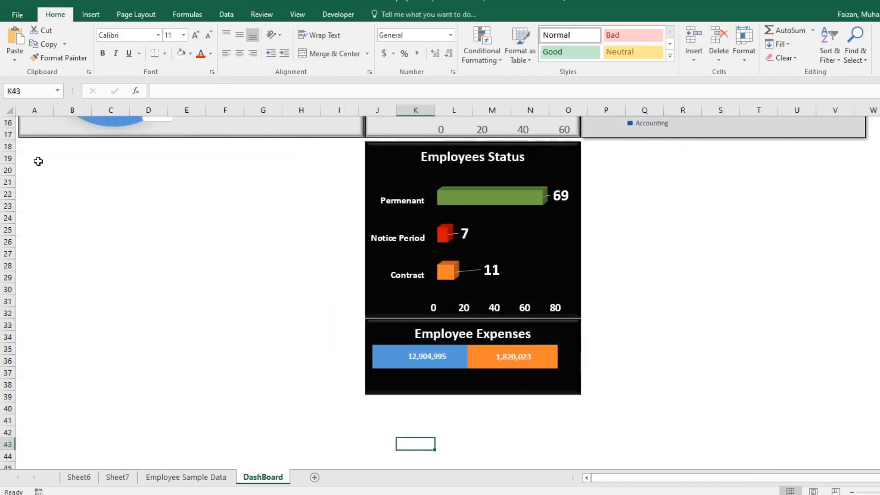
right_click(38, 161)
left_click(61, 211)
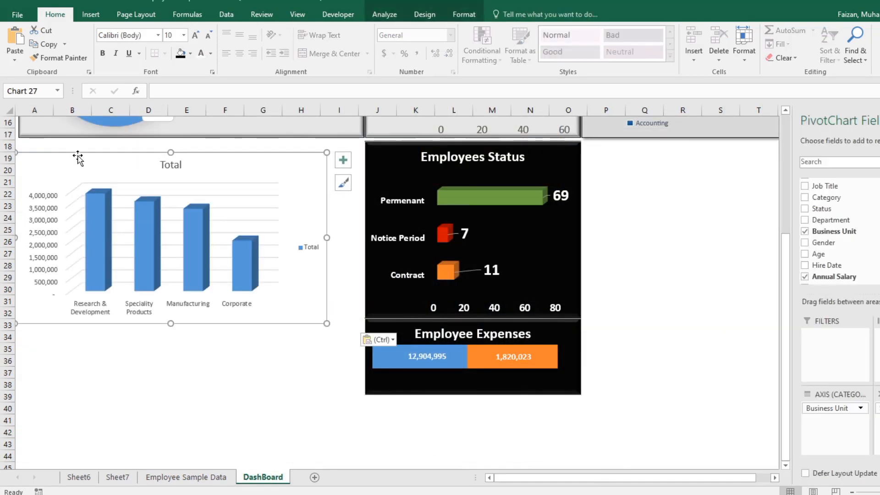
Step: Move and enlarge the pasted chart to fill rows 18 to 38 across columns A to I beside the Employees Status chart
left_click_drag(78, 158, 84, 146)
left_click_drag(328, 313, 355, 393)
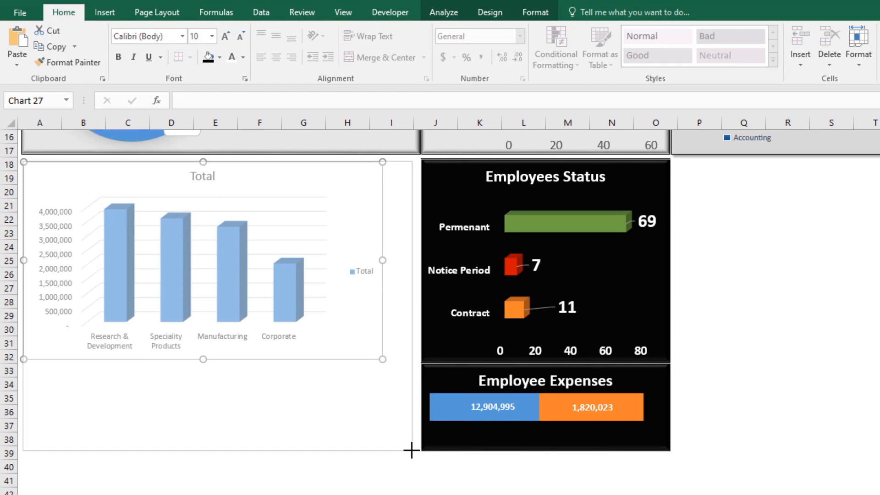
left_click_drag(412, 450, 411, 450)
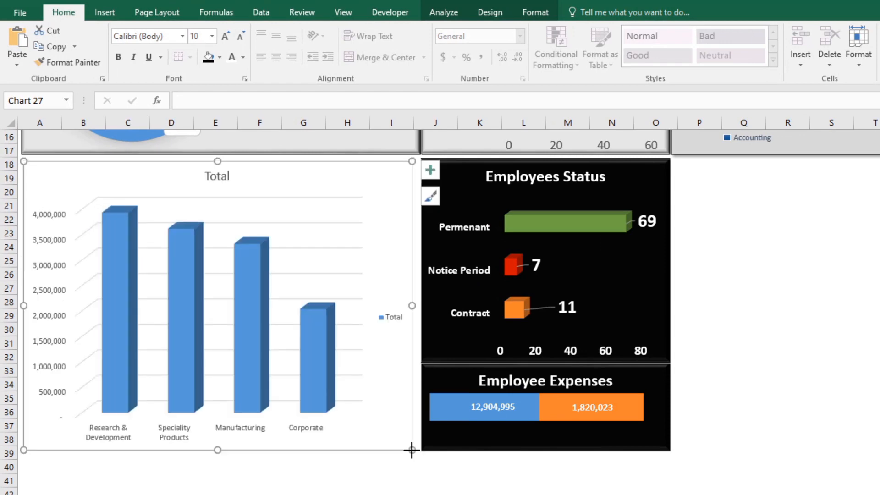
left_click(404, 489)
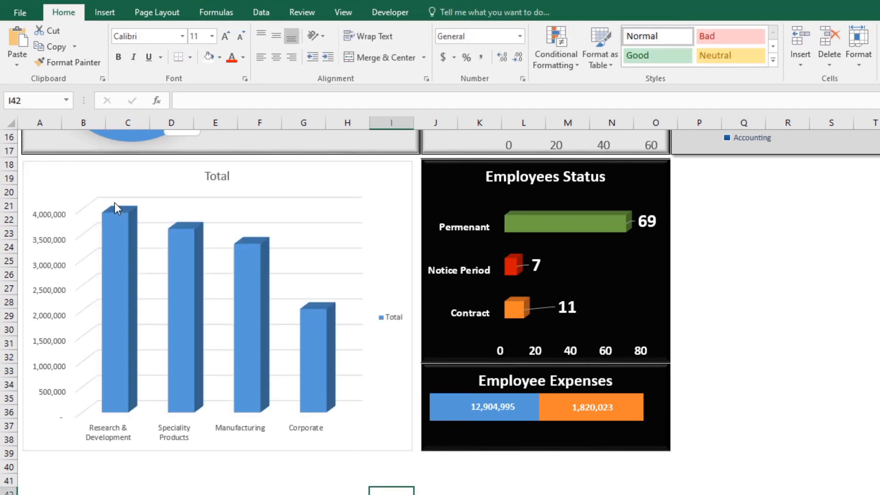
Step: Delete the legend from the salary column chart on the dashboard
left_click(96, 163)
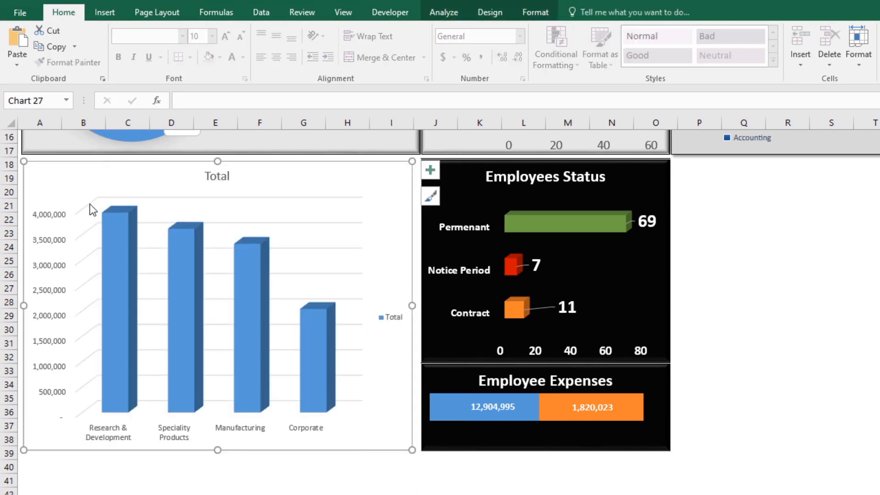
left_click(156, 219)
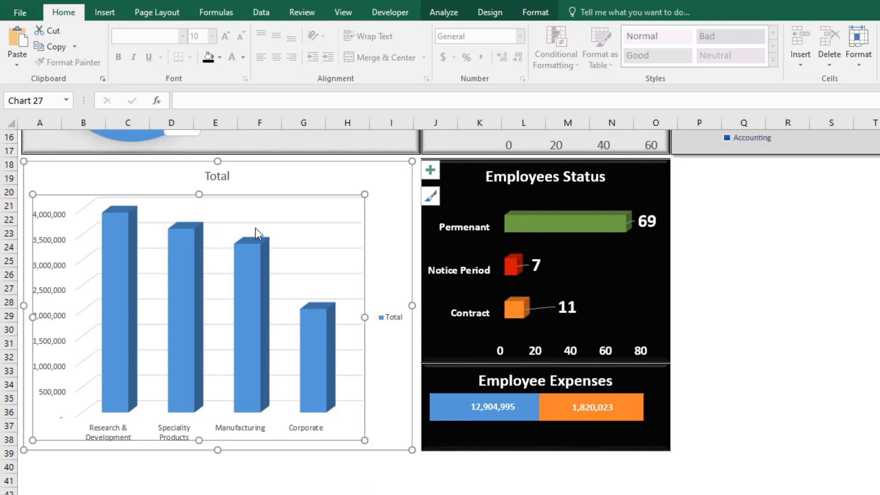
key("Escape")
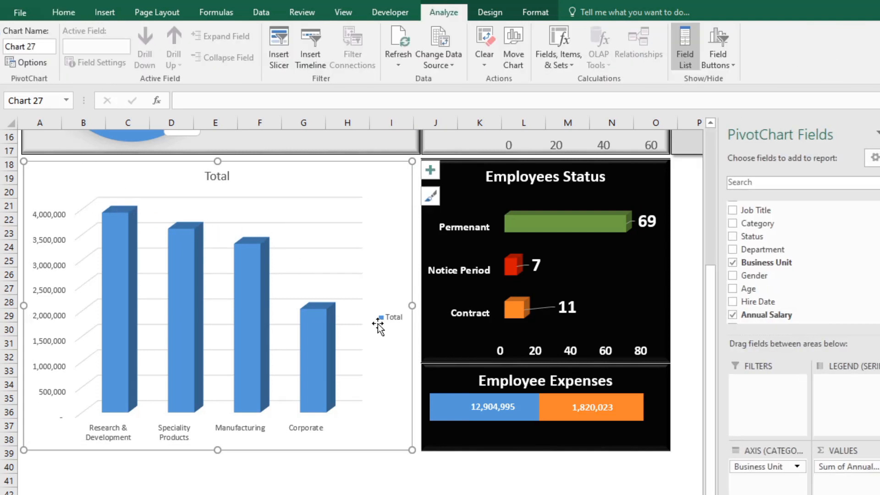
left_click(380, 321)
key("Delete")
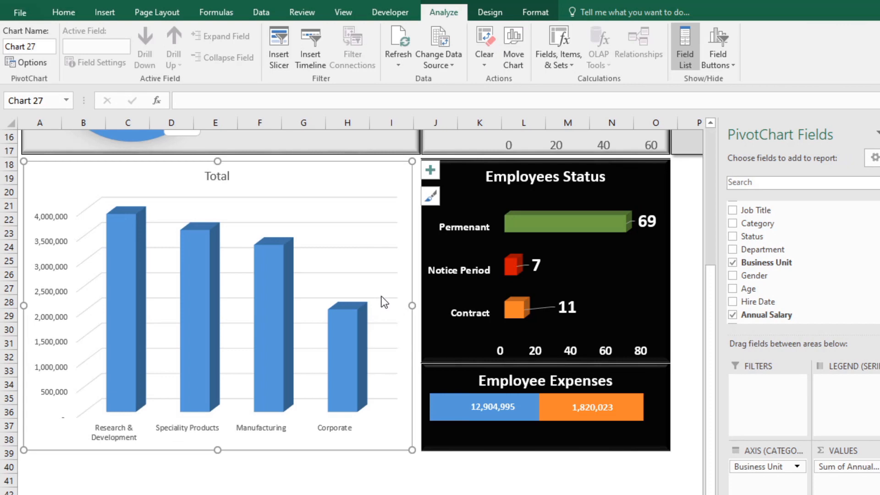
Step: Delete the gridlines from the salary column chart on the dashboard
right_click(344, 197)
key("Escape")
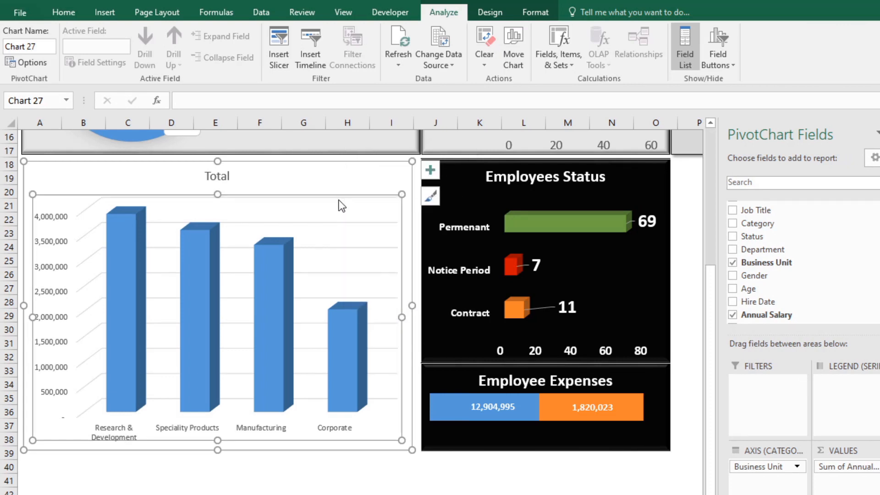
left_click(353, 247)
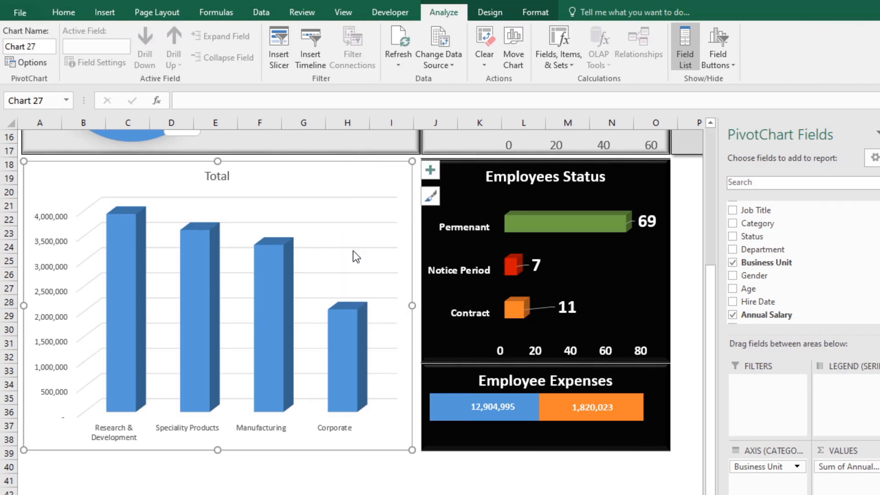
key("Delete")
left_click(211, 480)
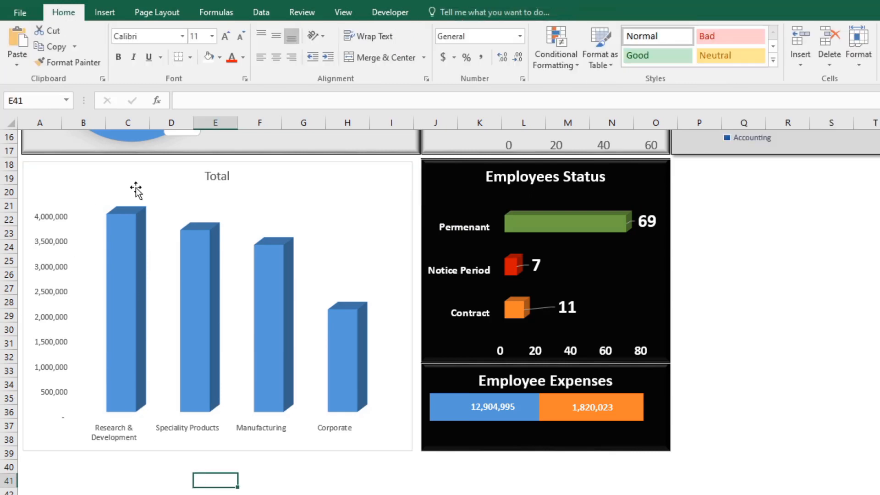
Step: Rename the salary chart's title as "Business Units Salaries"
left_click(217, 176)
double_click(221, 177)
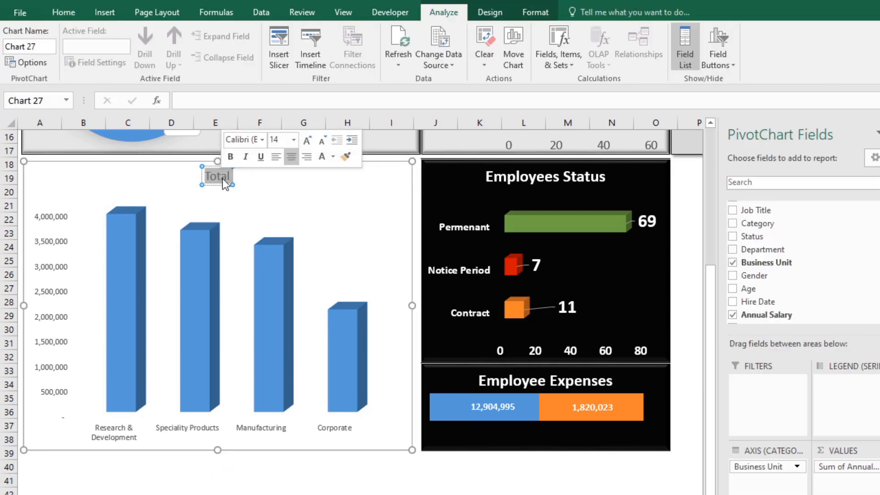
type("D")
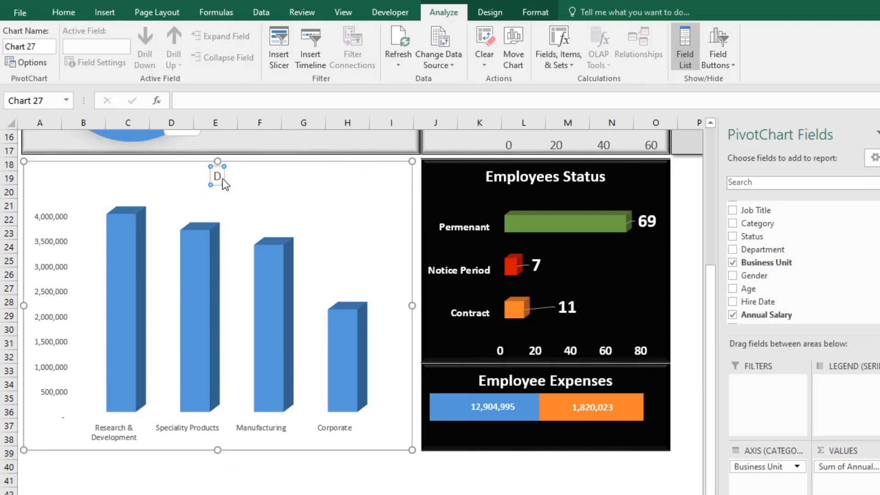
type("ep")
key("BackSpace")
key("BackSpace")
key("BackSpace")
type("Busi")
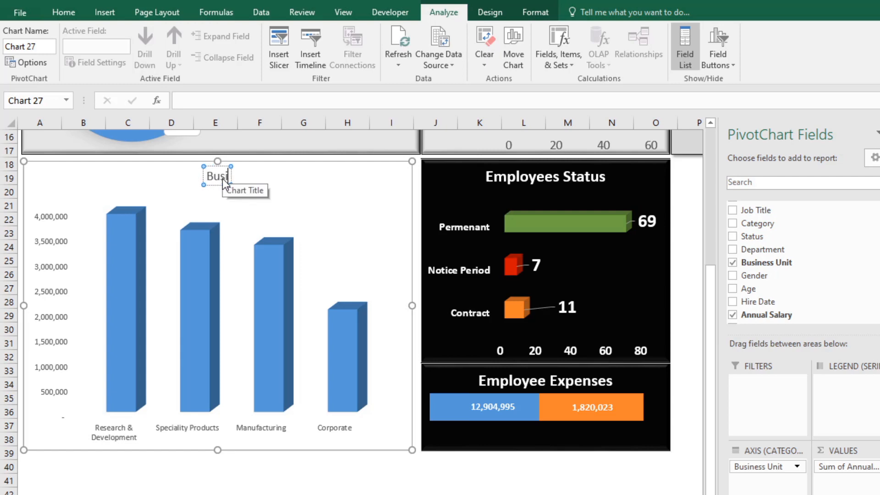
type("ness Unit")
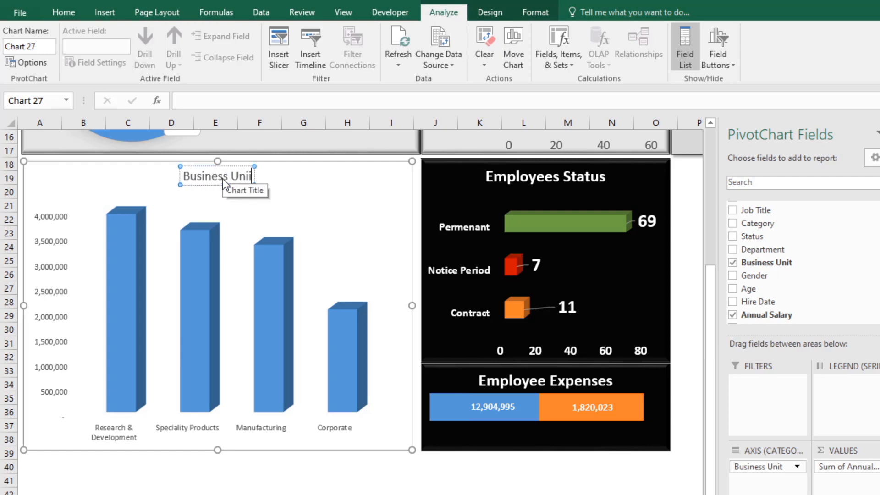
type("s S")
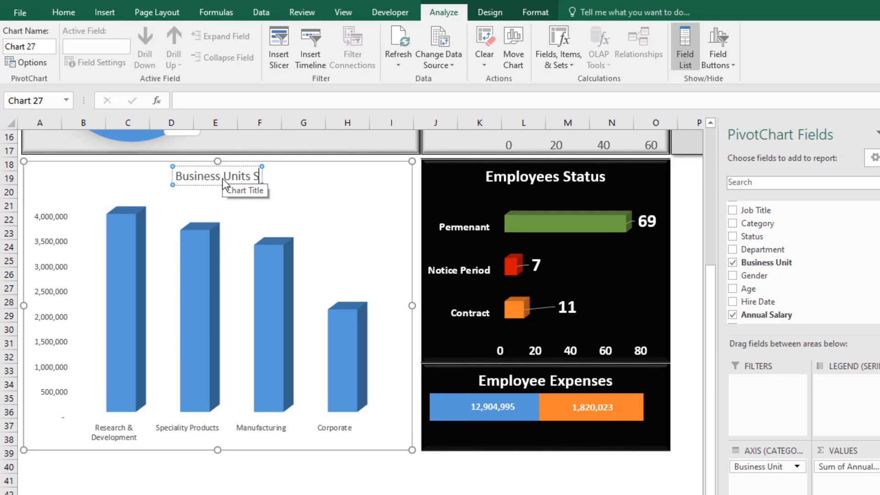
type("alries")
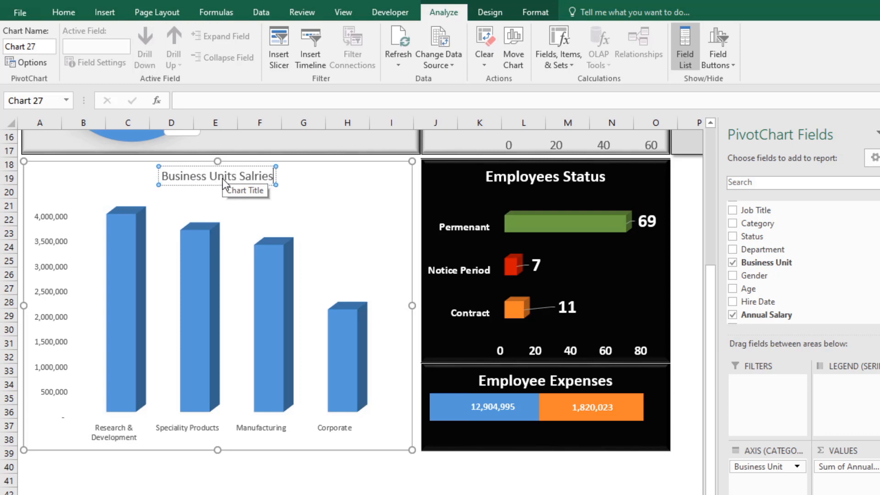
key("BackSpace")
key("BackSpace")
key("BackSpace")
key("BackSpace")
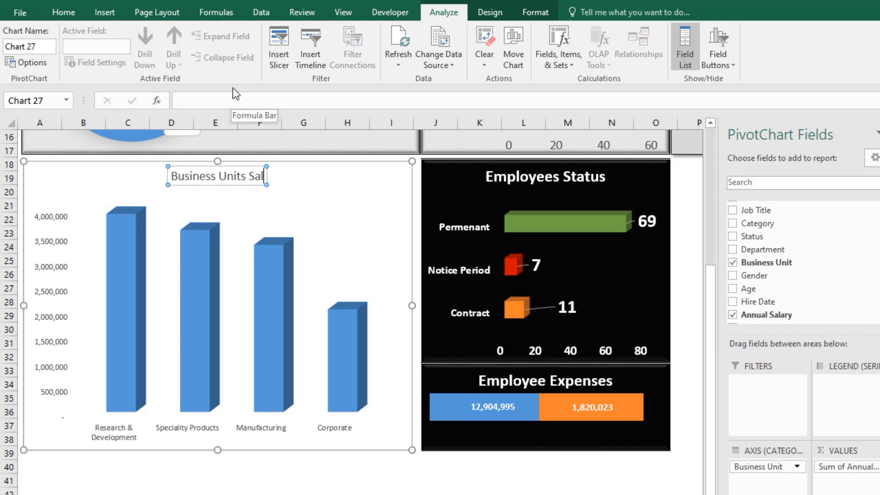
type("aries")
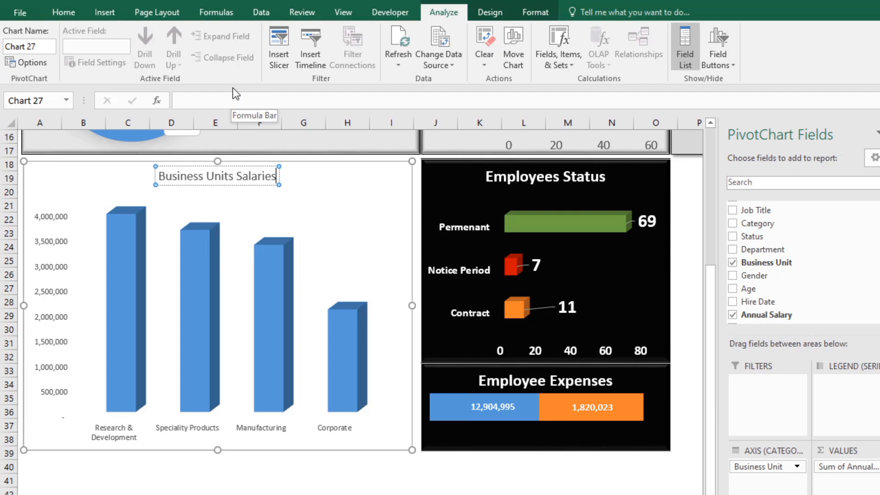
left_click(189, 484)
Step: Increase the Business Units Salaries title's font size to 20
left_click(230, 175)
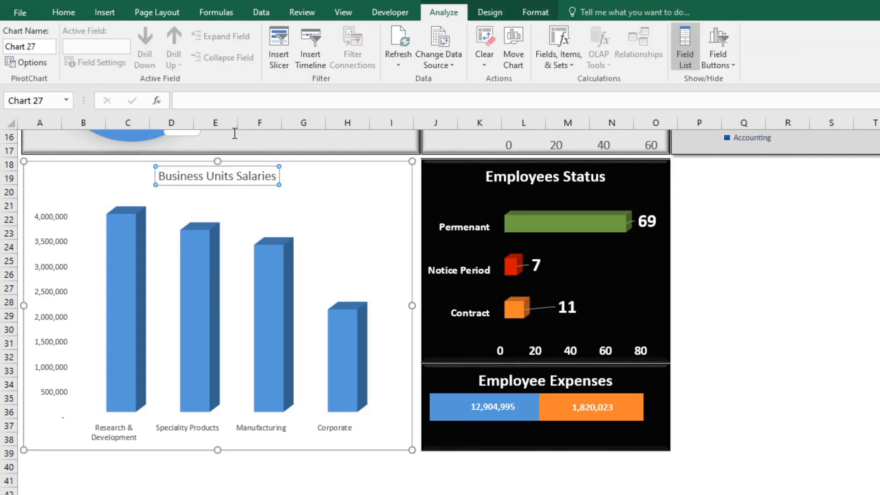
left_click(63, 13)
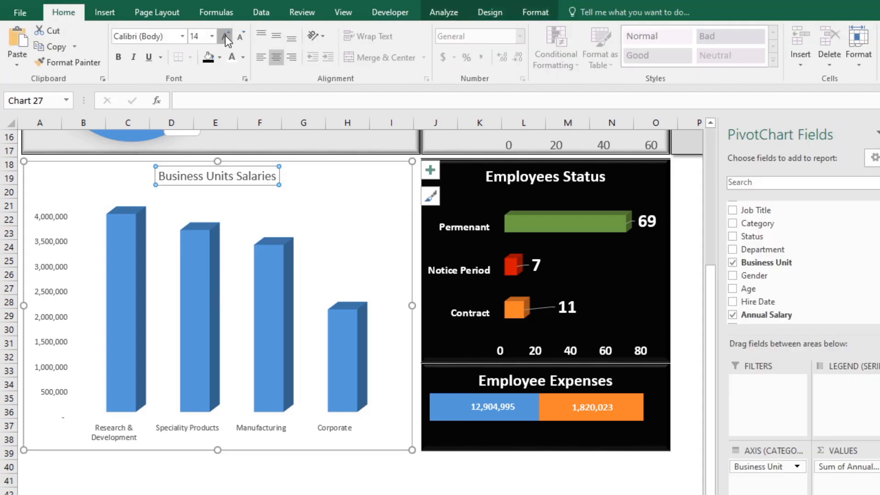
left_click(224, 35)
left_click(225, 35)
left_click(224, 35)
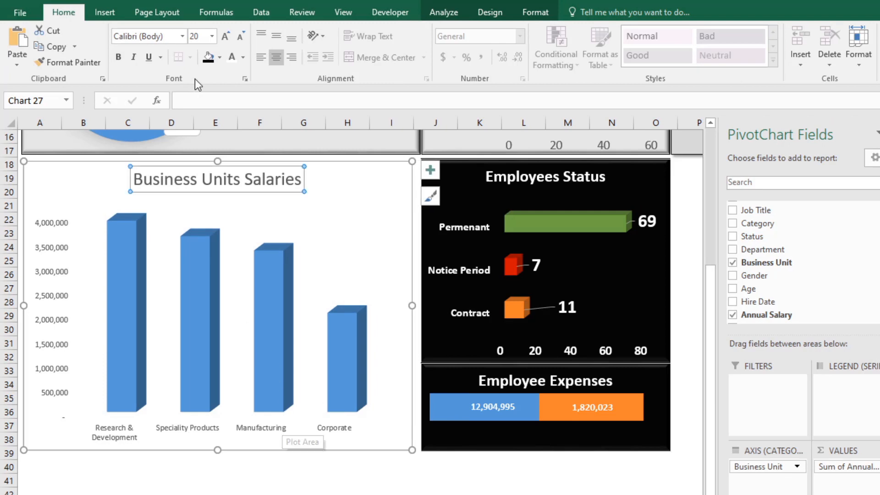
left_click(338, 204)
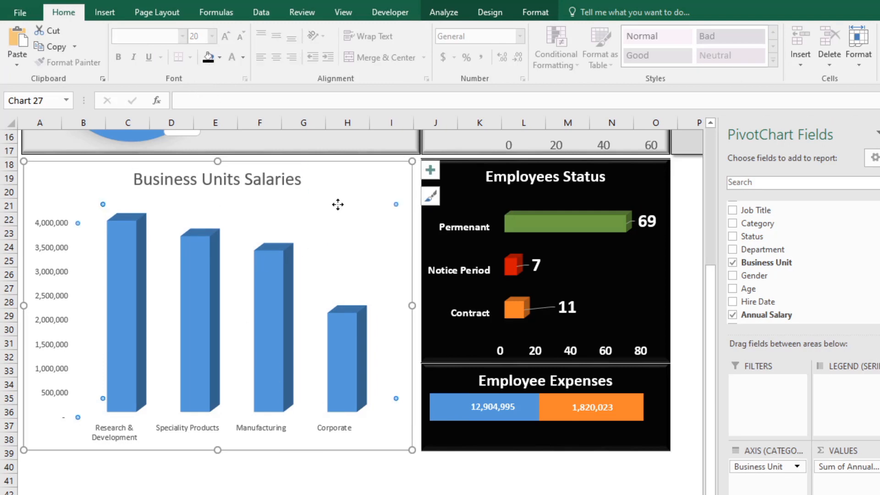
left_click(220, 57)
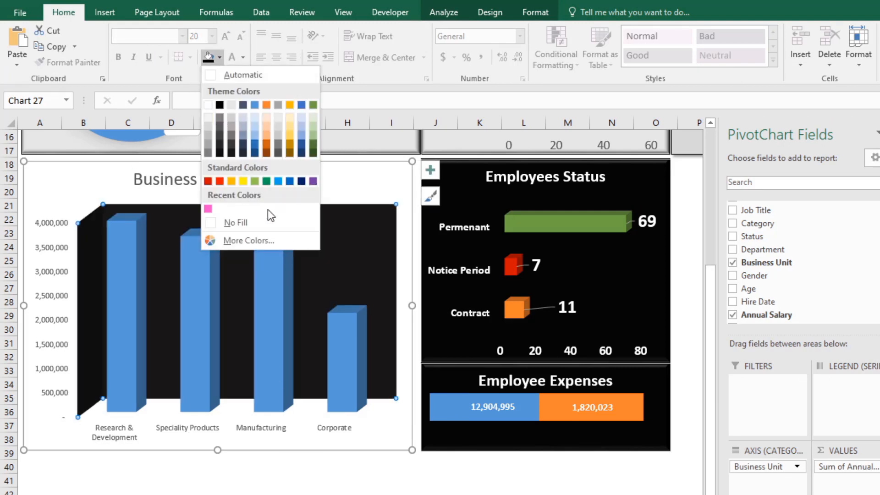
left_click(257, 222)
left_click(219, 58)
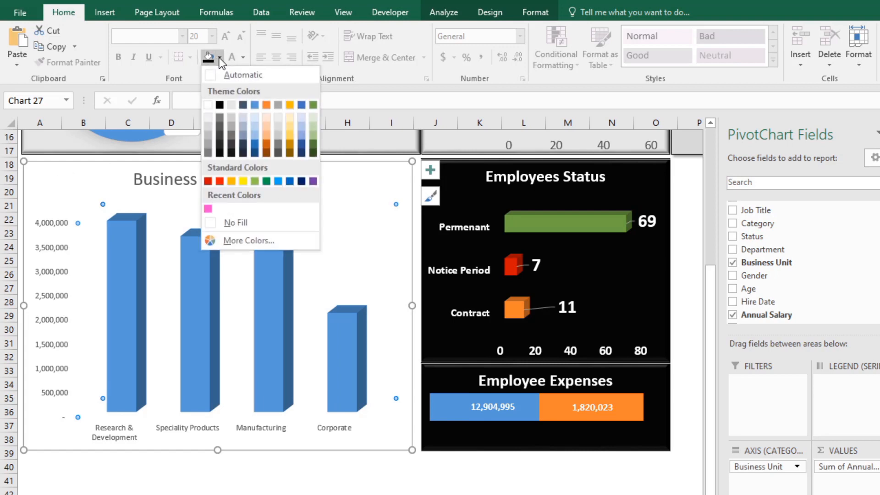
left_click(69, 209)
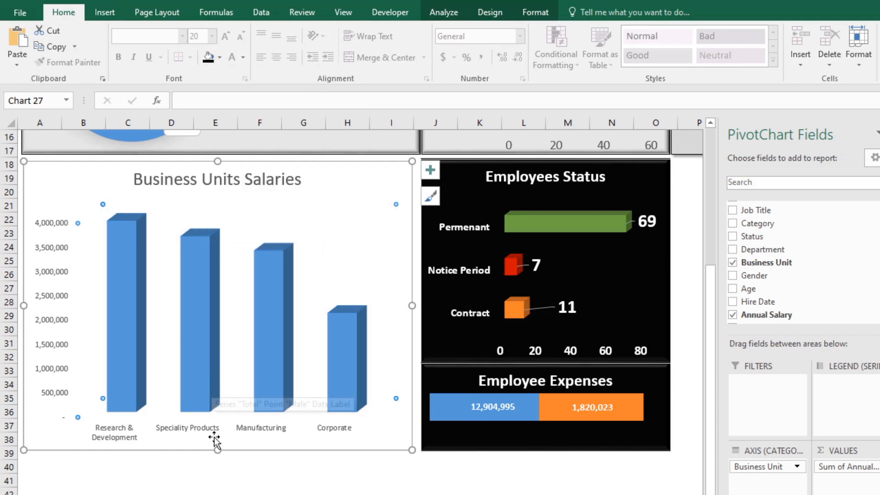
Step: Fill the Business Units Salaries chart's background with light gray
left_click(231, 440)
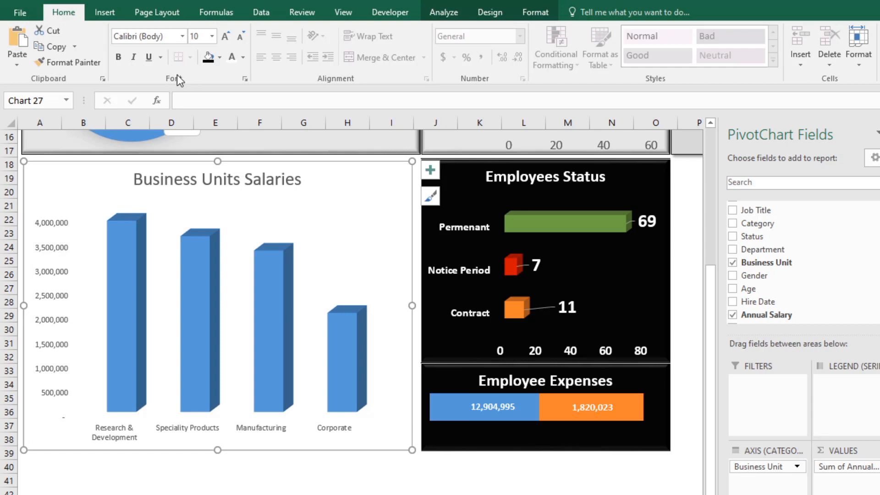
left_click(220, 58)
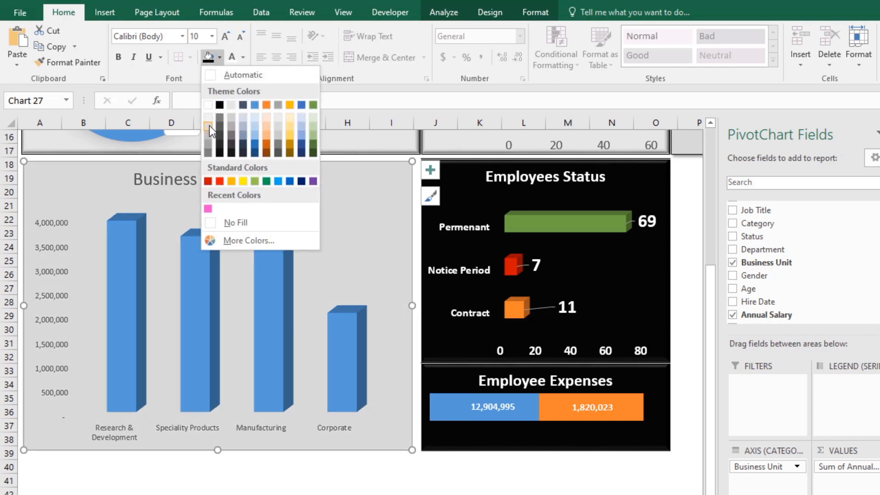
left_click(208, 125)
left_click(280, 456)
scroll(252, 297, "up", 2)
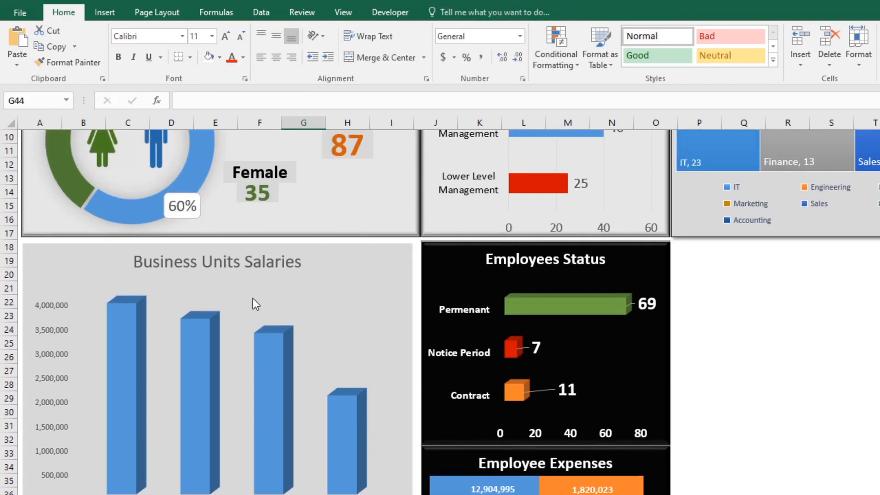
Step: Make the Business Units Salaries title automatic black and bold, and enlarge its font size to 28
left_click(230, 262)
left_click(243, 57)
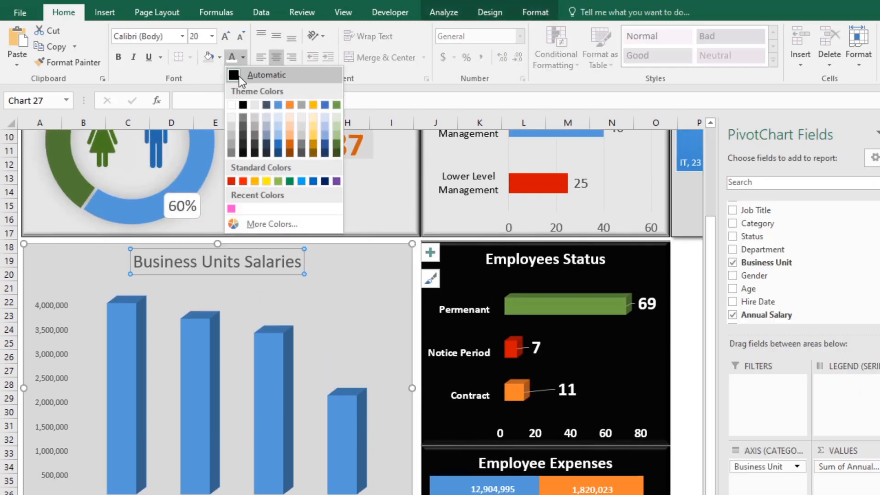
left_click(238, 75)
left_click(119, 58)
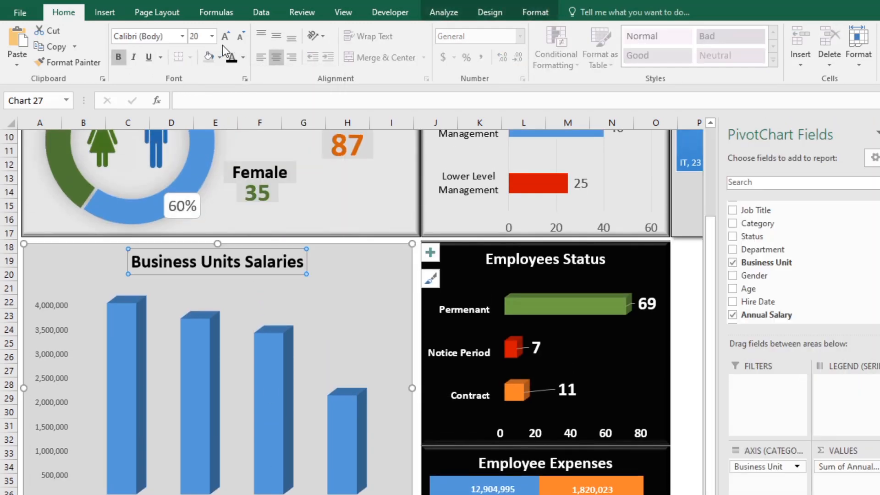
left_click(224, 39)
left_click(225, 39)
left_click(354, 278)
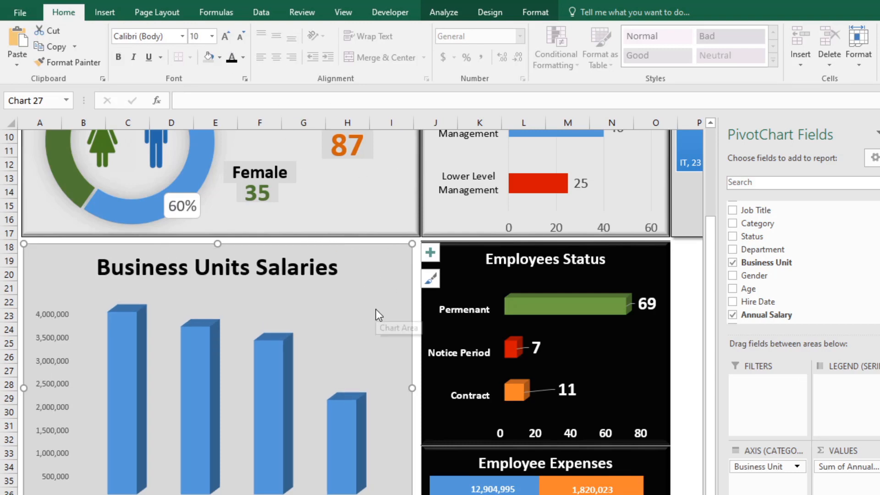
Step: Set the business unit axis labels to font size 11 and color them black
scroll(375, 310, "down", 1)
left_click(334, 470)
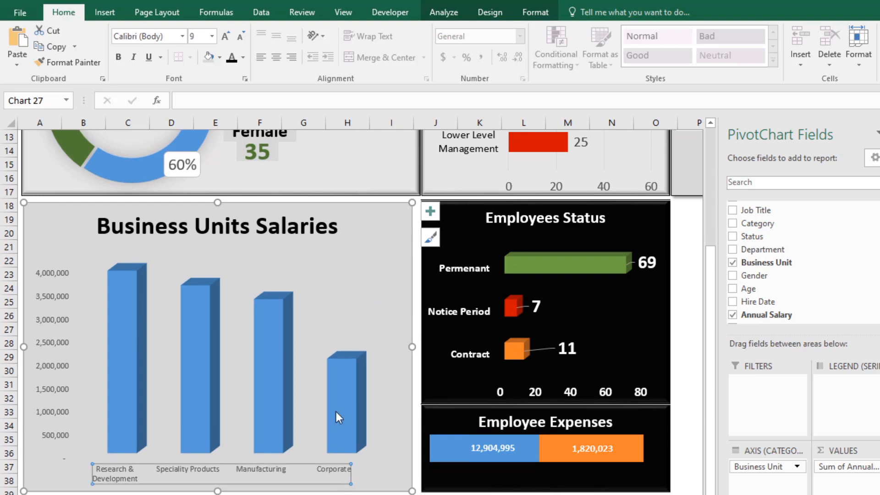
left_click(226, 36)
left_click(226, 36)
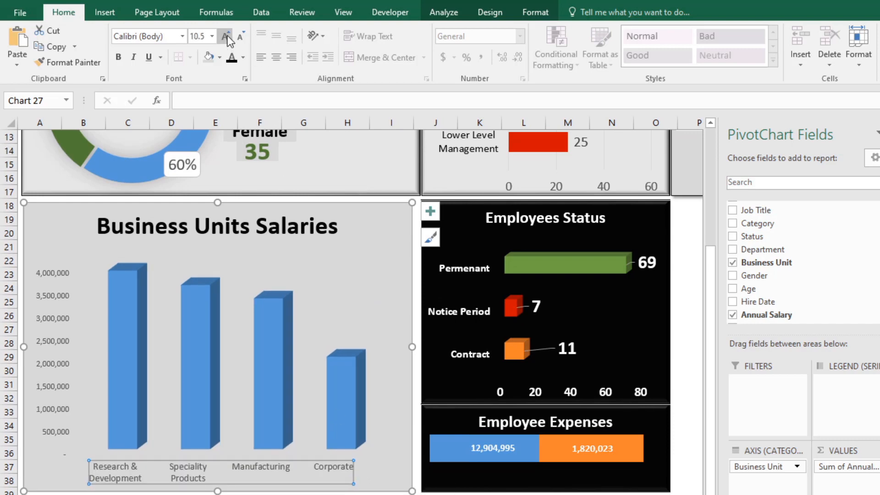
left_click(226, 36)
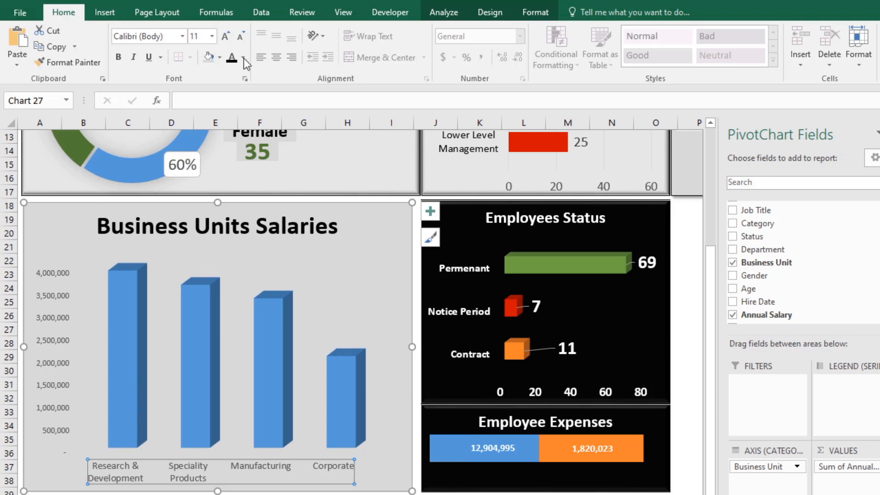
Step: Make the salary value axis labels black and bold with font size 10
left_click(66, 370)
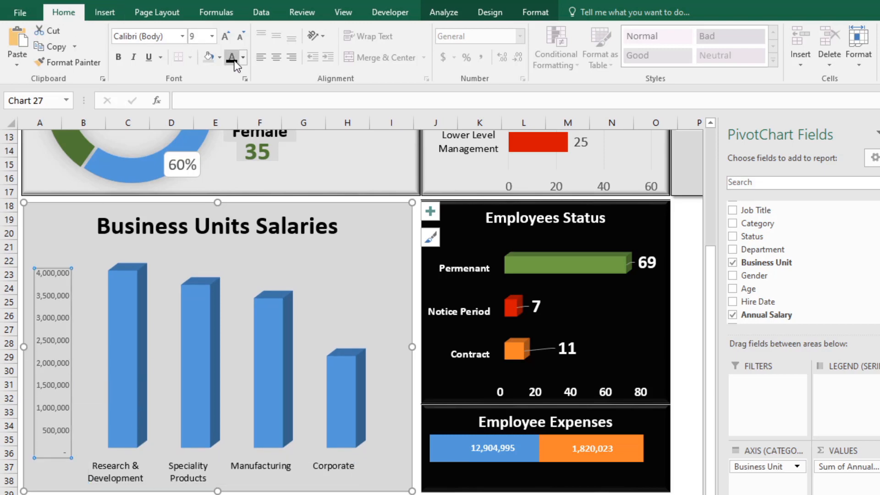
left_click(119, 57)
left_click(225, 36)
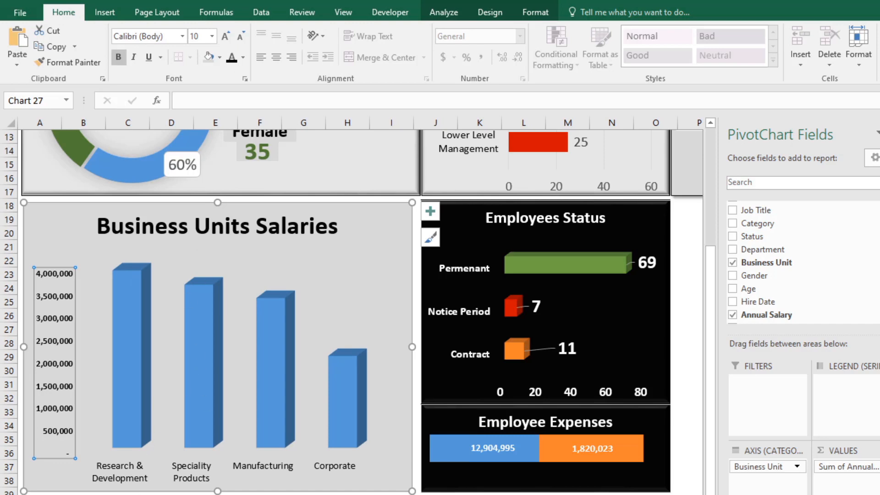
left_click(260, 494)
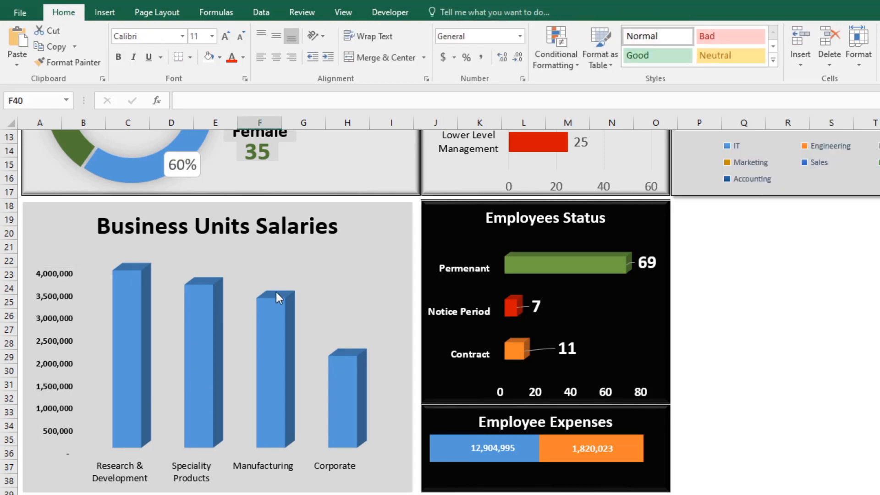
Step: Reduce the Business Units Salaries title's font size to 24
left_click(327, 279)
left_click(313, 224)
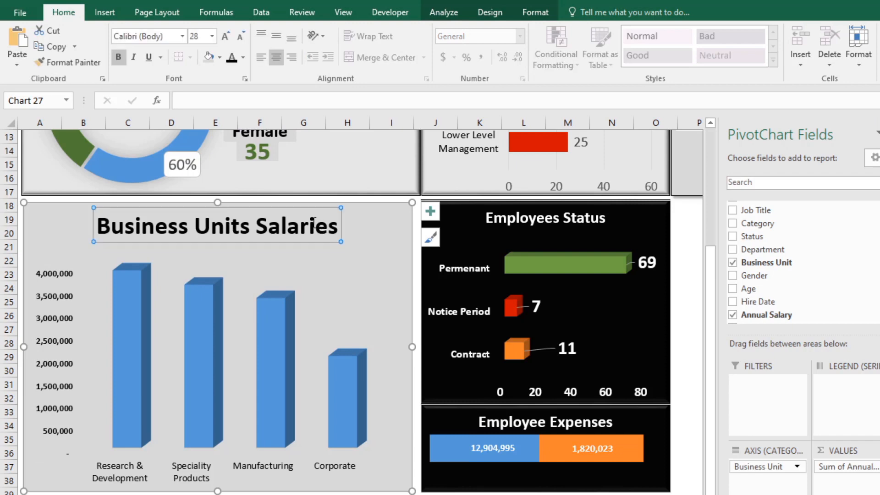
left_click(240, 36)
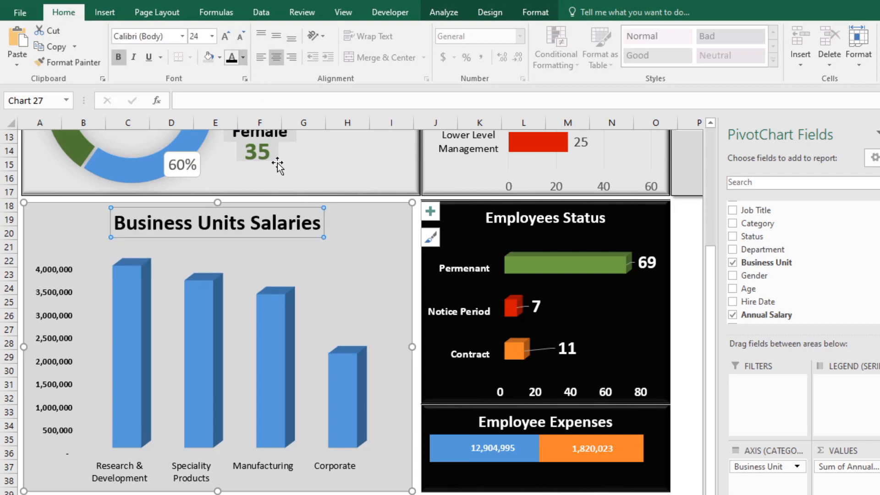
Step: Try to apply a bevel effect and a black outline to the salary chart's walls
left_click(354, 274)
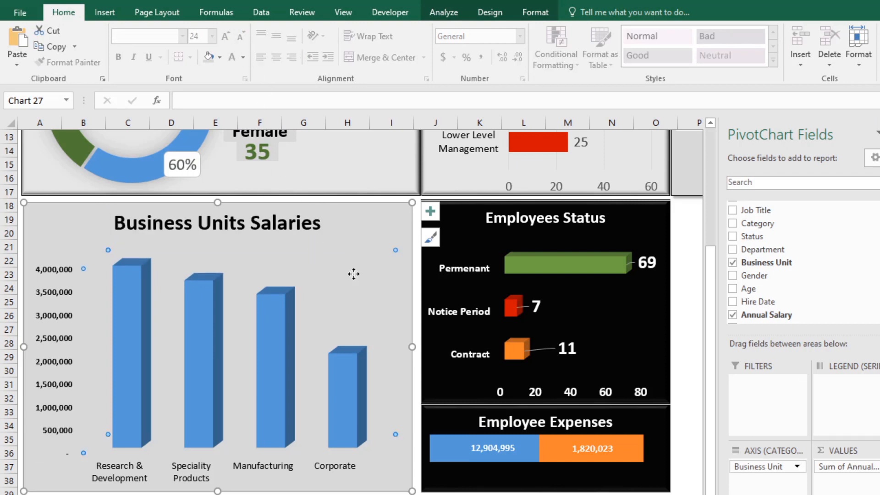
left_click(533, 12)
left_click(543, 63)
mouse_move(545, 237)
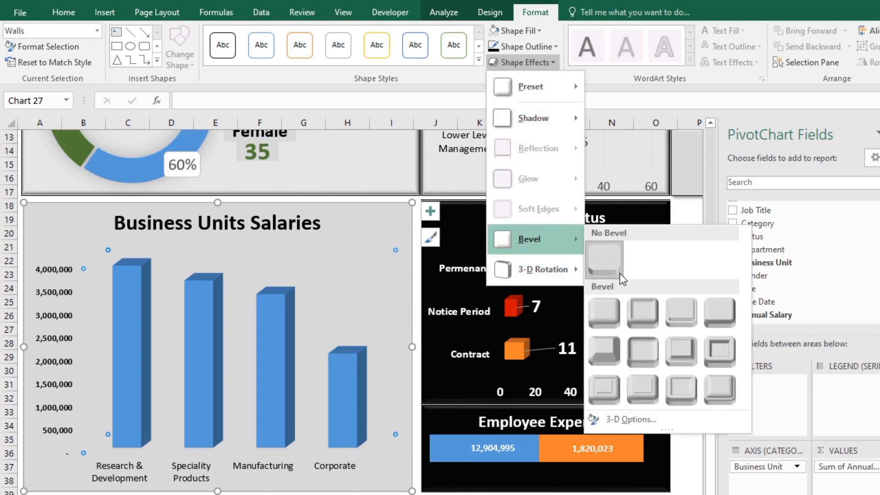
left_click(606, 342)
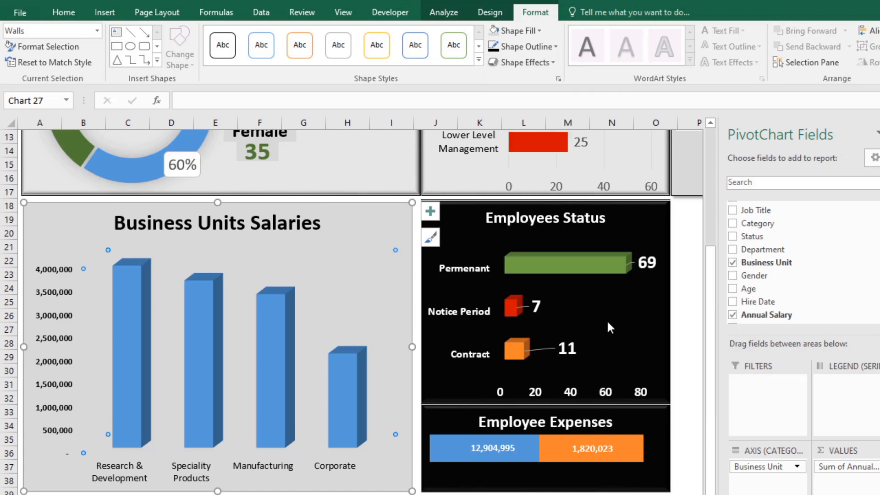
left_click(546, 44)
left_click(497, 77)
left_click(377, 458)
Step: Apply the first bevel preset to the salary chart's whole chart area
left_click(358, 218)
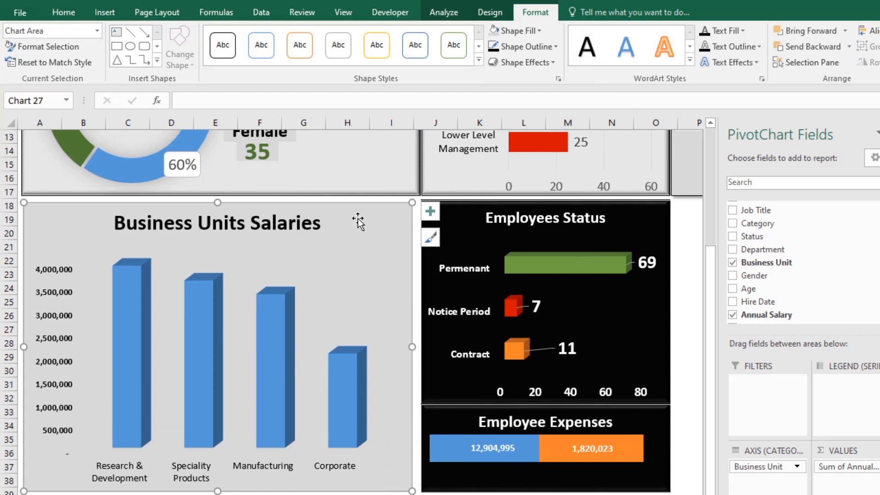
left_click(505, 64)
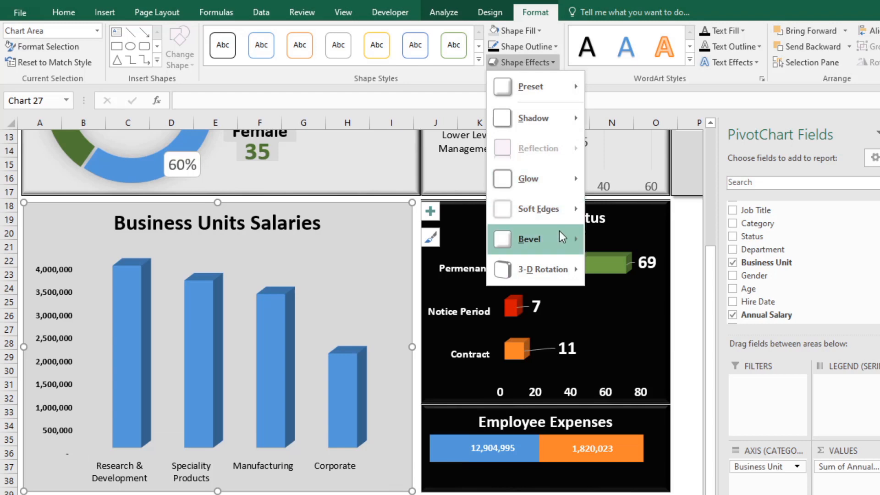
mouse_move(558, 236)
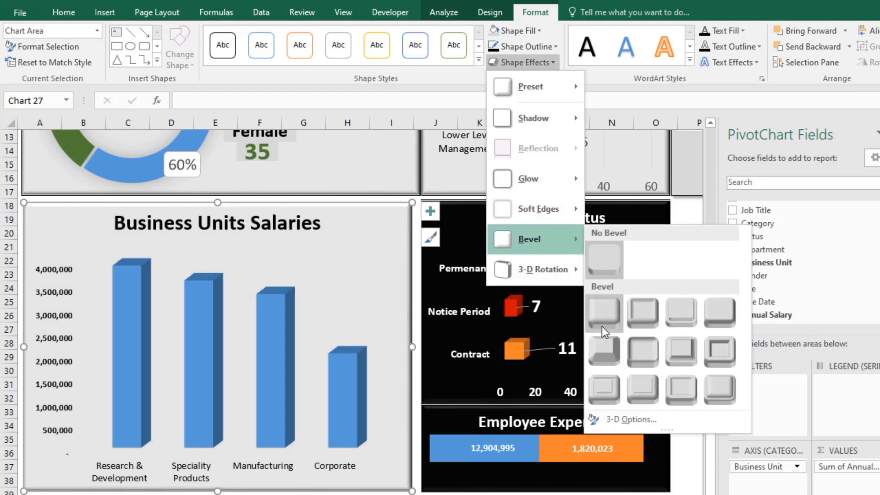
left_click(601, 326)
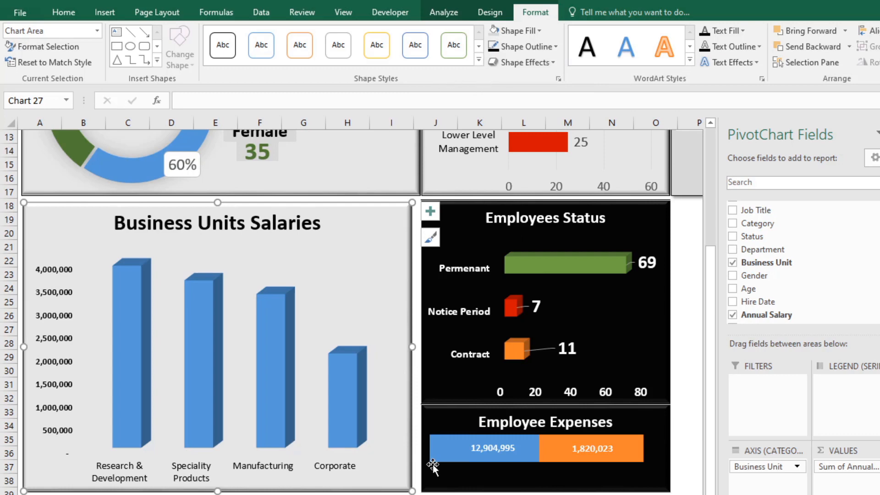
Step: Stretch the salary chart slightly wider and taller to line up with the neighbouring Employees Status chart
left_click(397, 493)
left_click(408, 342)
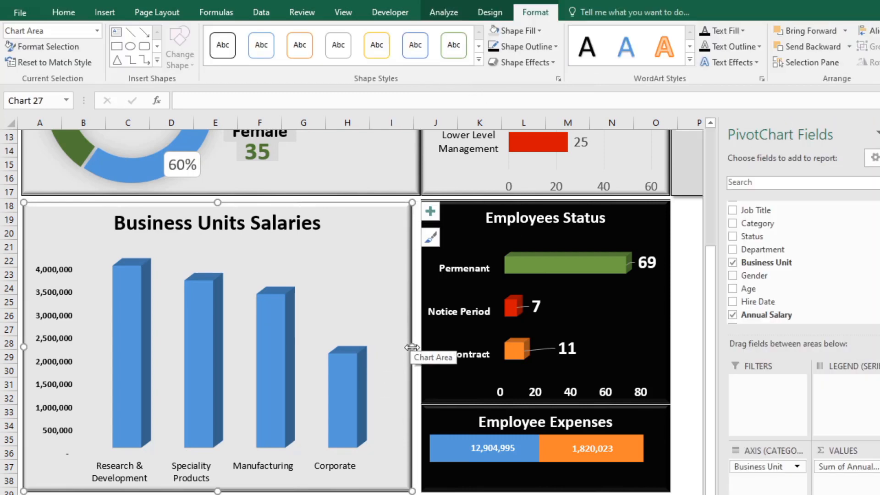
left_click_drag(411, 347, 415, 349)
key("Escape")
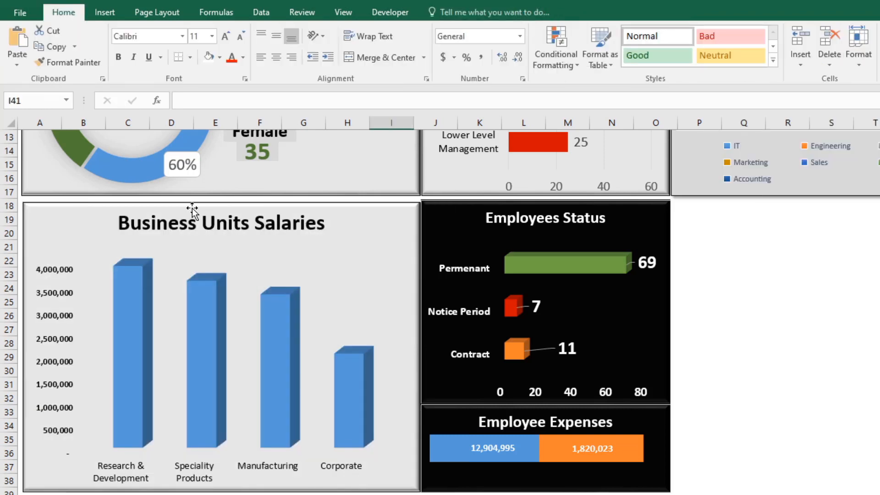
left_click(205, 211)
left_click_drag(221, 202, 224, 200)
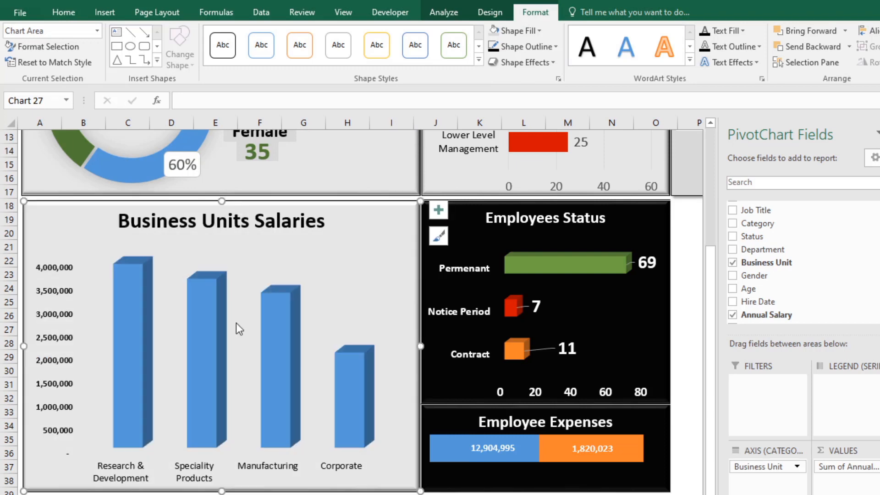
left_click(390, 494)
Step: Add data labels to the columns of the Business Units Salaries chart
left_click(351, 379)
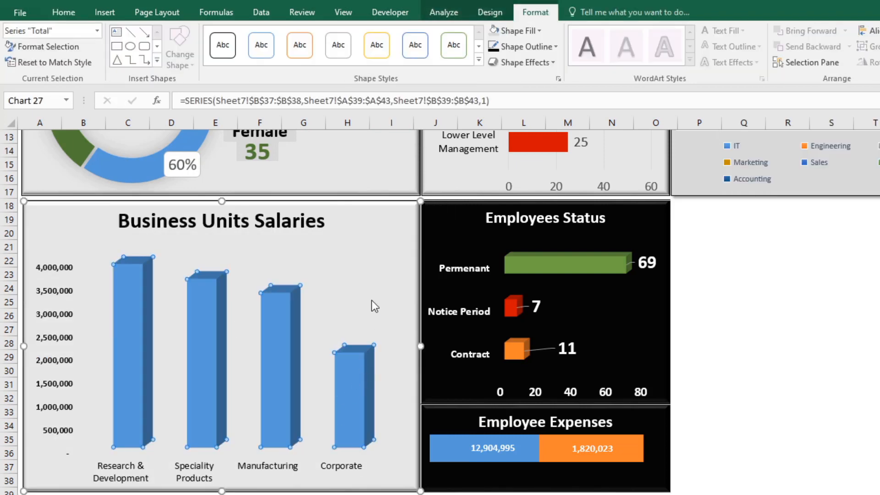
left_click(388, 279)
left_click(438, 210)
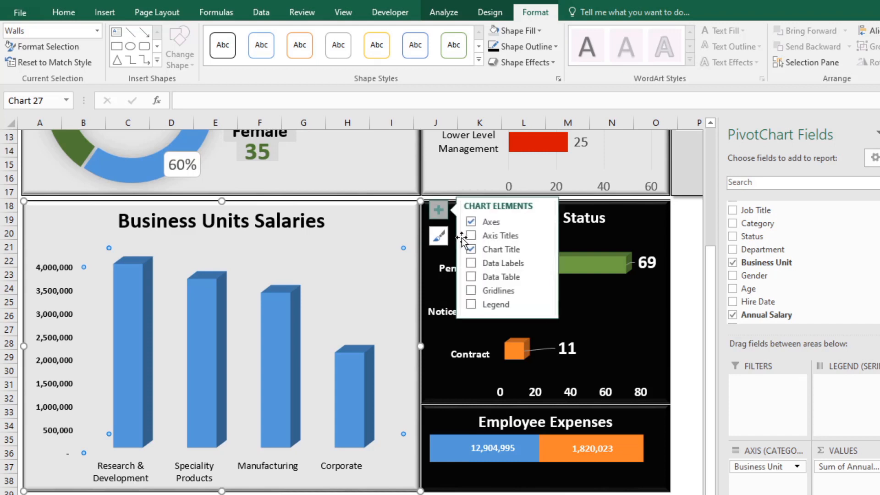
left_click(471, 264)
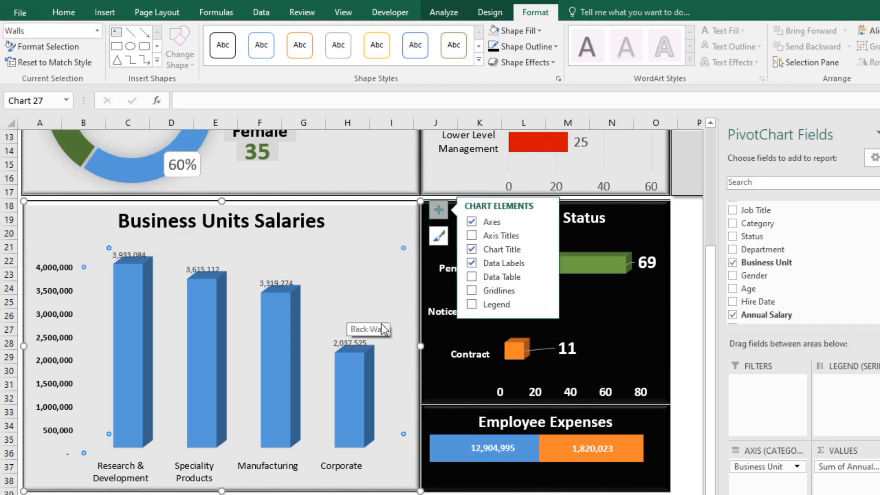
Step: Set the text direction of the salary columns' data labels to Rotate all text 270°
double_click(365, 343)
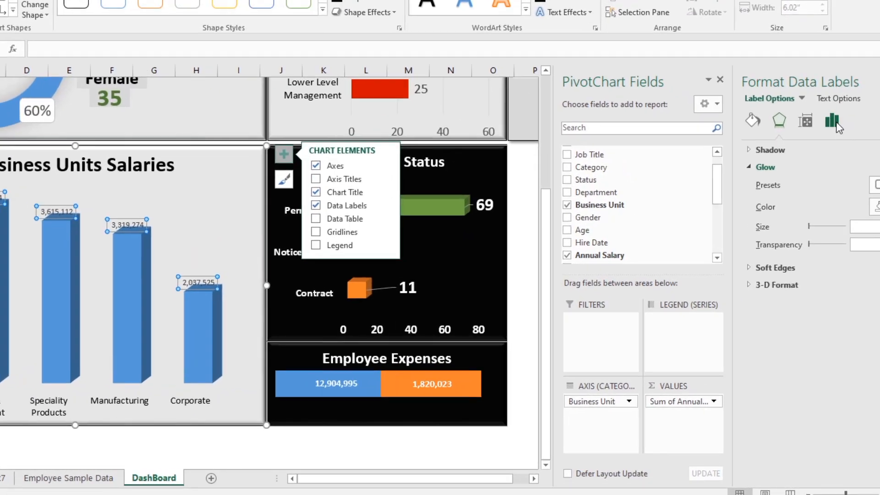
left_click(859, 155)
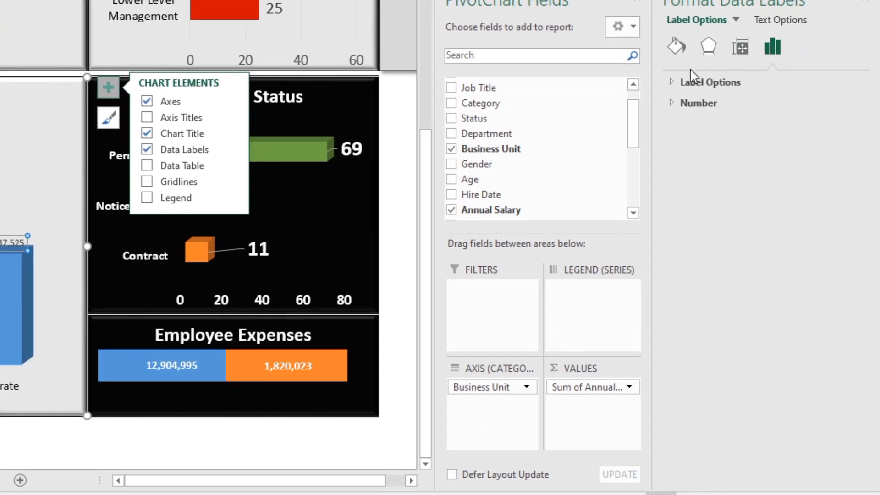
left_click(677, 82)
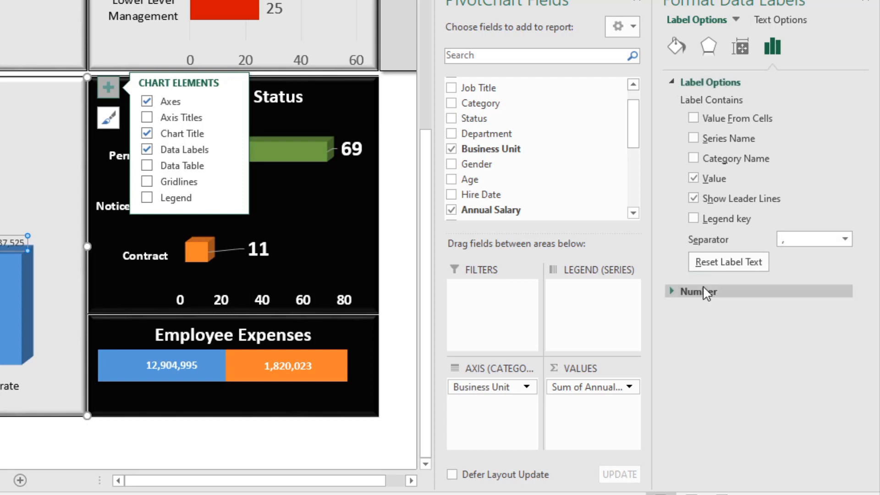
left_click(672, 293)
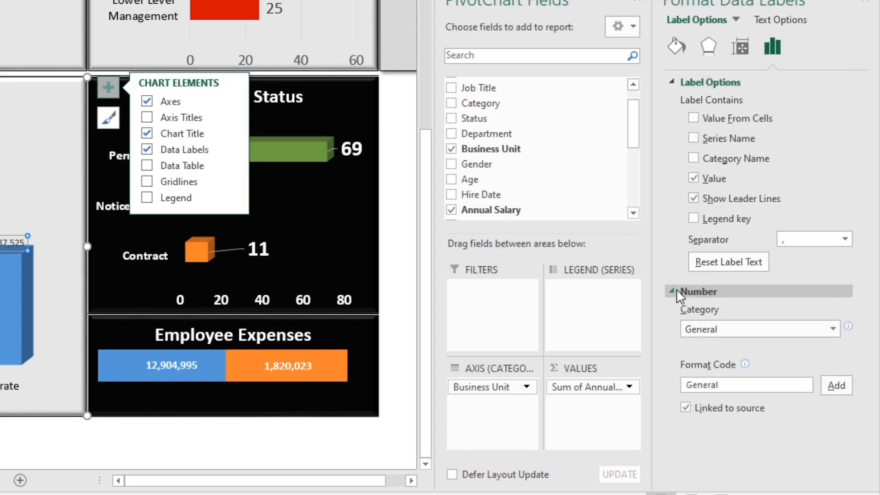
left_click(739, 47)
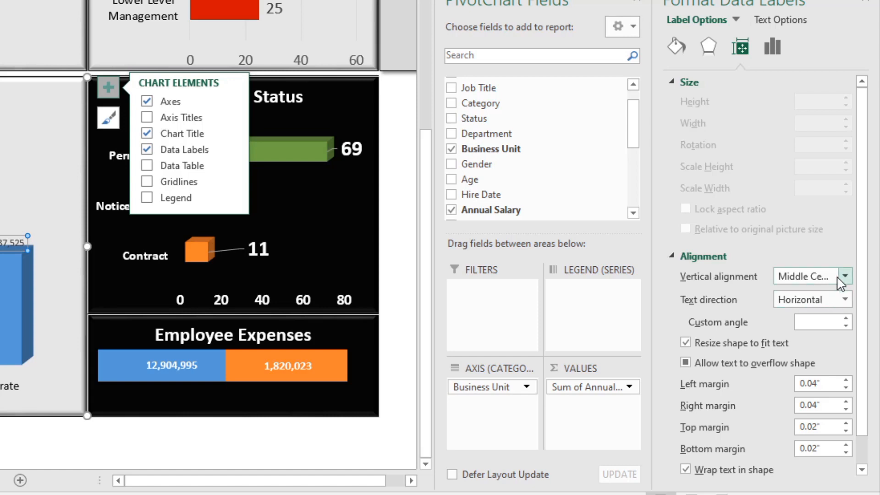
left_click(844, 300)
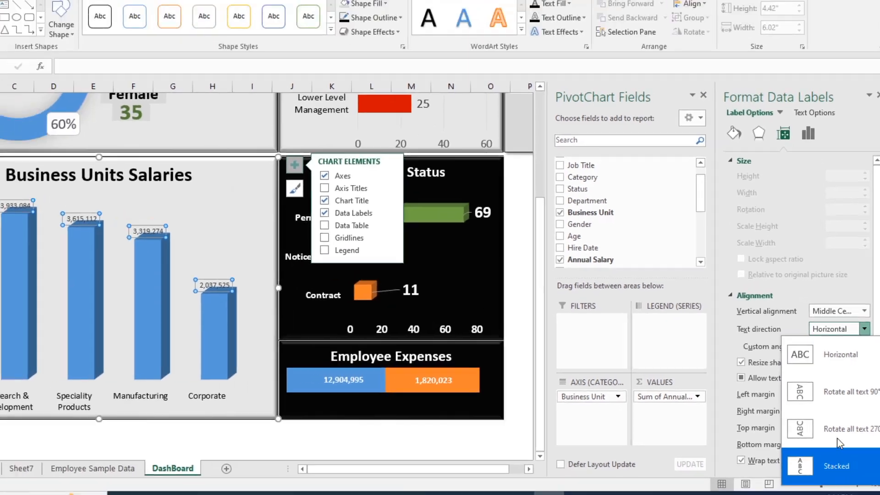
left_click(810, 438)
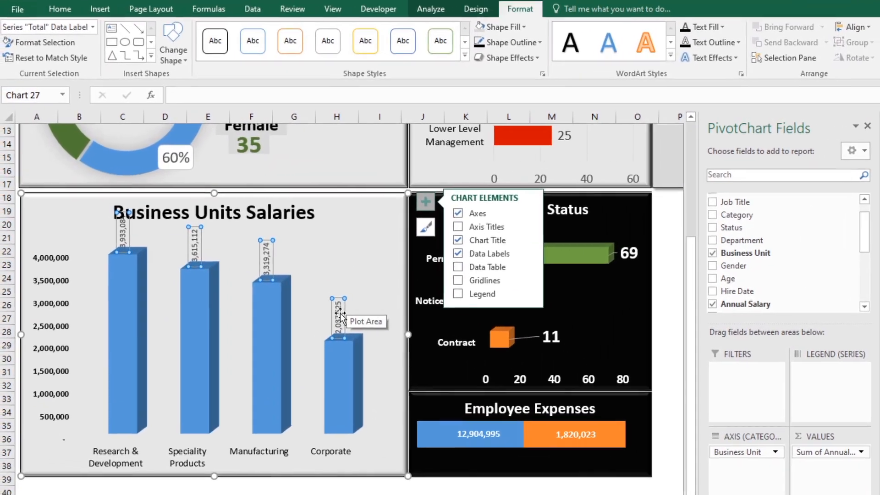
Step: Move each data label of the Business Units Salaries chart down inside its own column
left_click(274, 287)
left_click_drag(354, 380, 351, 382)
left_click(274, 263)
left_click_drag(275, 264, 275, 353)
left_click_drag(204, 259, 199, 340)
left_click(126, 240)
left_click_drag(126, 239, 128, 345)
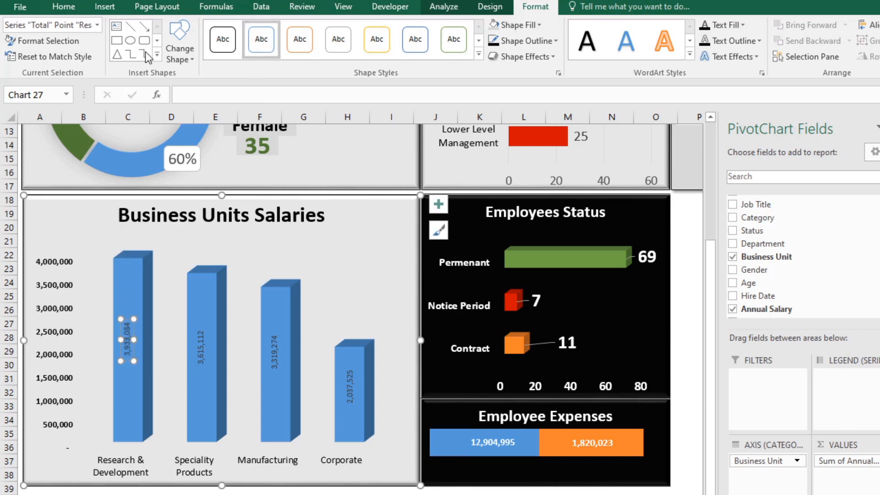
Step: Enlarge the salary columns' data labels to about 12 pt and set their font color to white
left_click(64, 9)
left_click(226, 32)
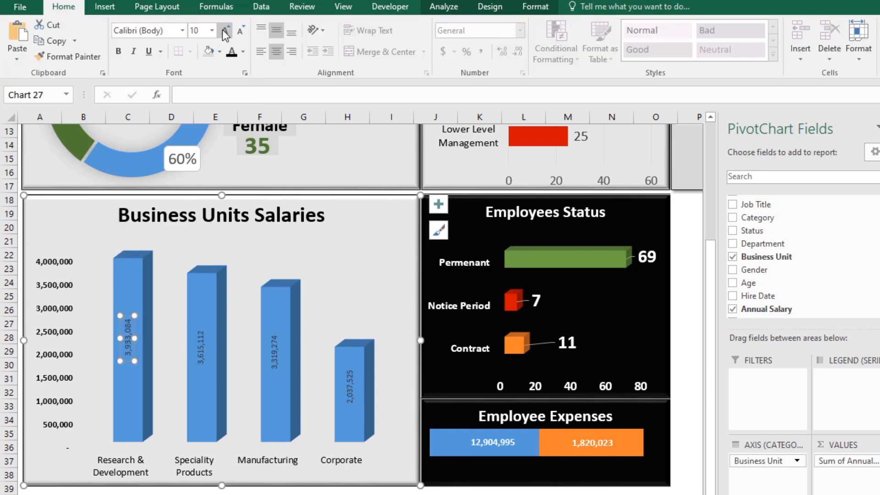
left_click(226, 32)
left_click(143, 329)
left_click(123, 324)
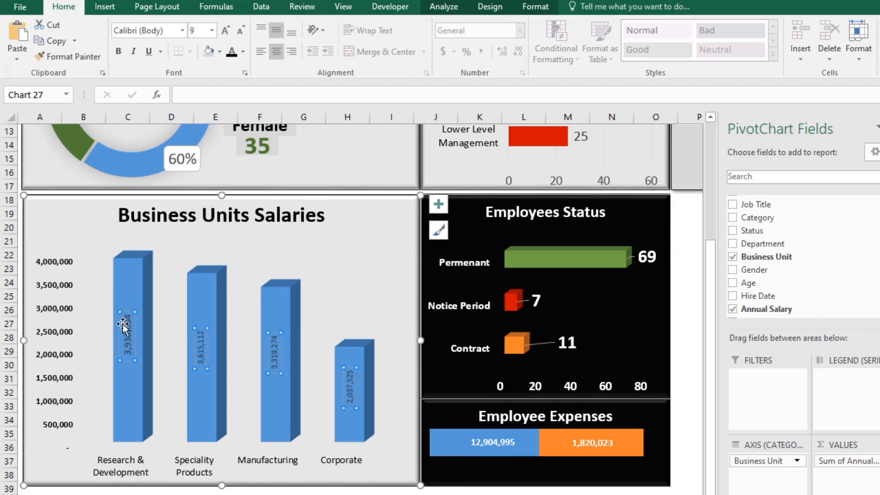
left_click(222, 31)
left_click(222, 31)
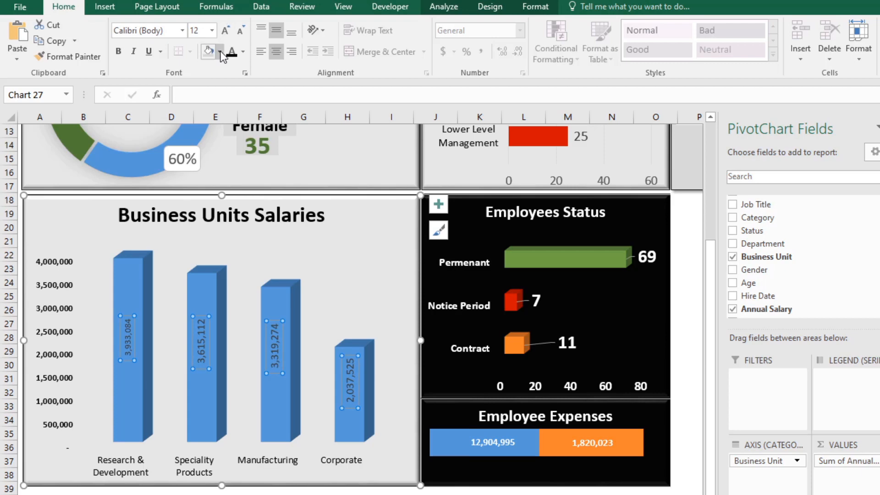
left_click(242, 51)
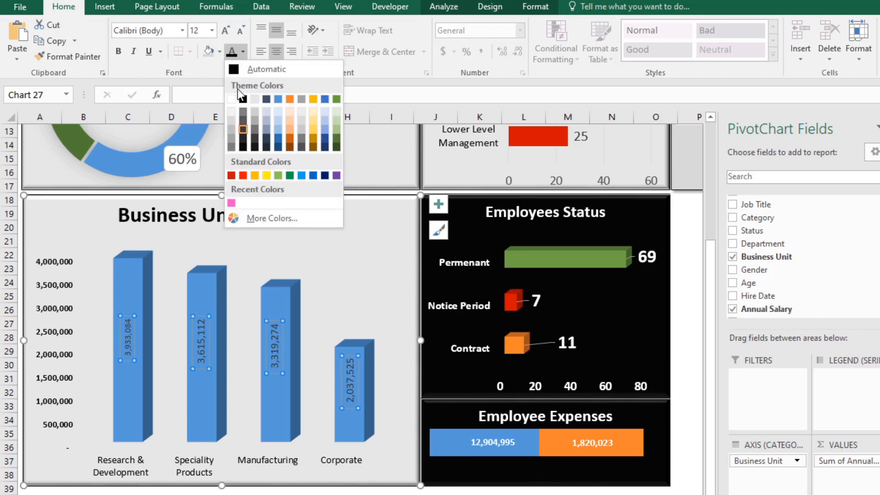
left_click(233, 97)
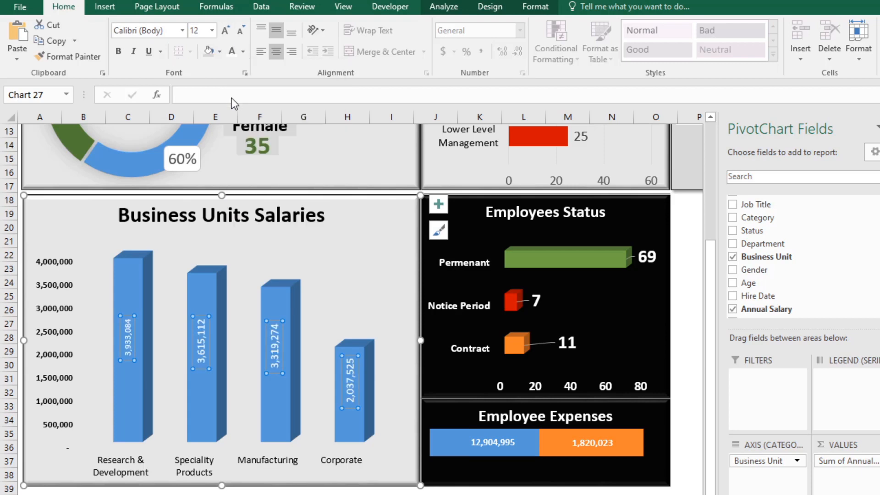
Step: Set the Research & Development and Speciality Products data labels individually to font size 14
left_click(275, 352)
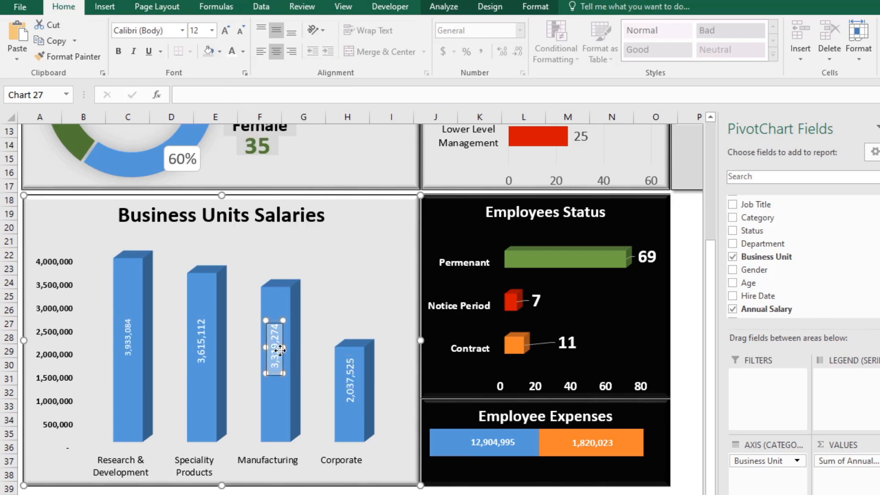
left_click(129, 339)
left_click(225, 30)
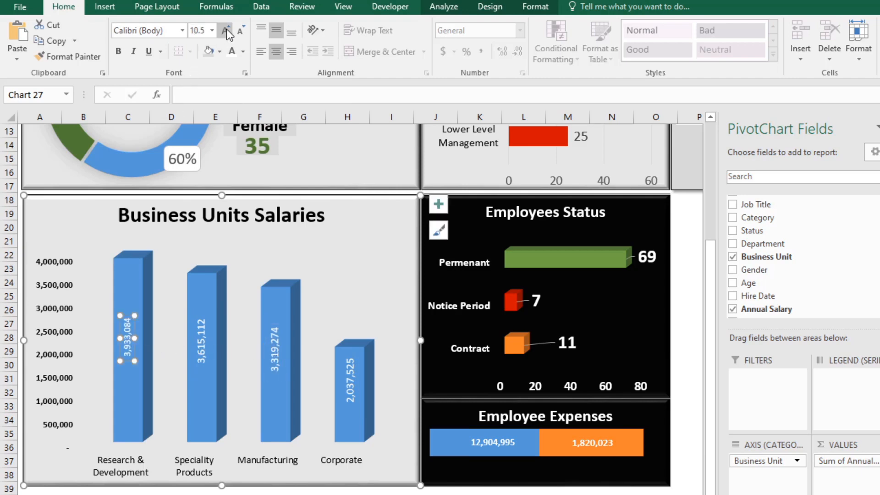
left_click(226, 32)
left_click(226, 33)
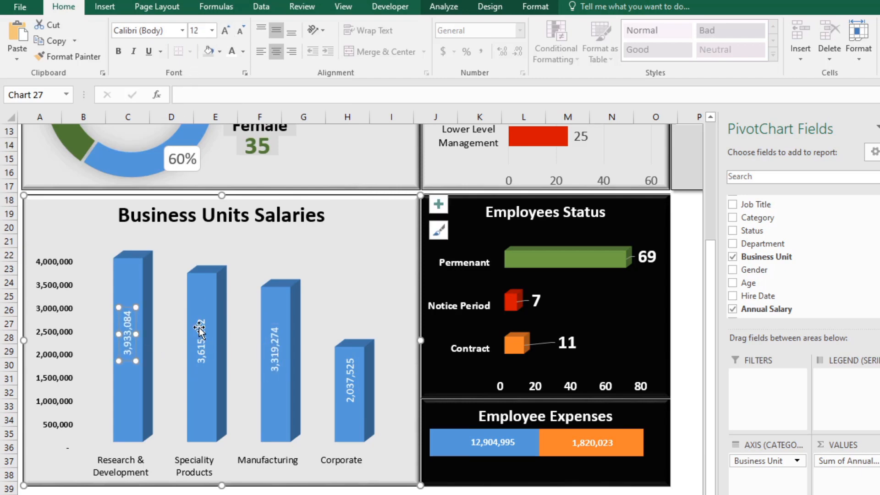
left_click(200, 328)
left_click(225, 31)
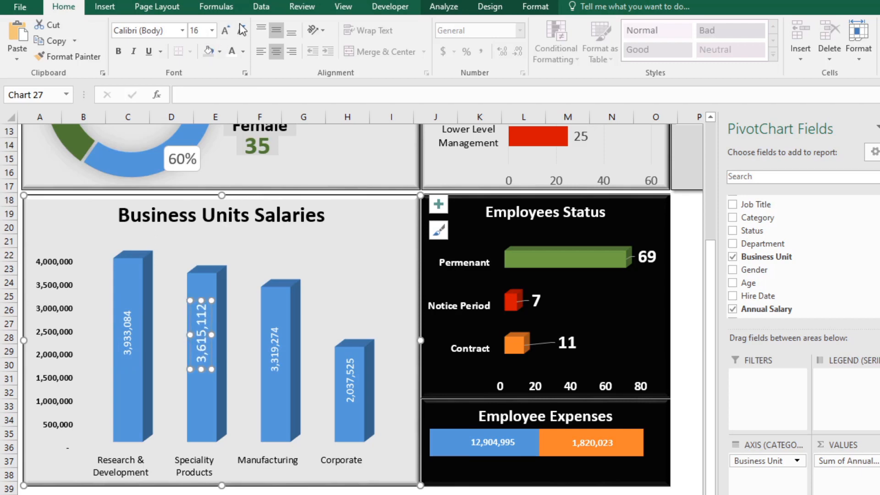
left_click(241, 31)
left_click(127, 335)
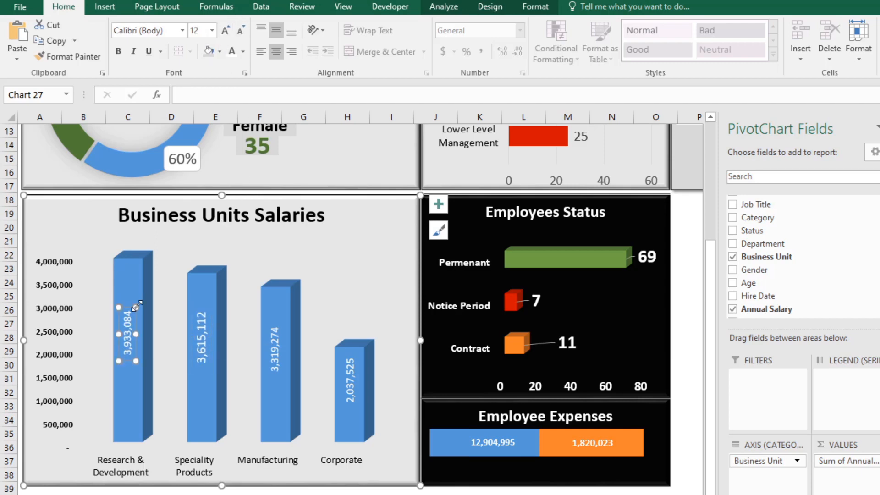
left_click(225, 31)
Step: Set the Manufacturing and Corporate data labels individually to font size 14
left_click(275, 357)
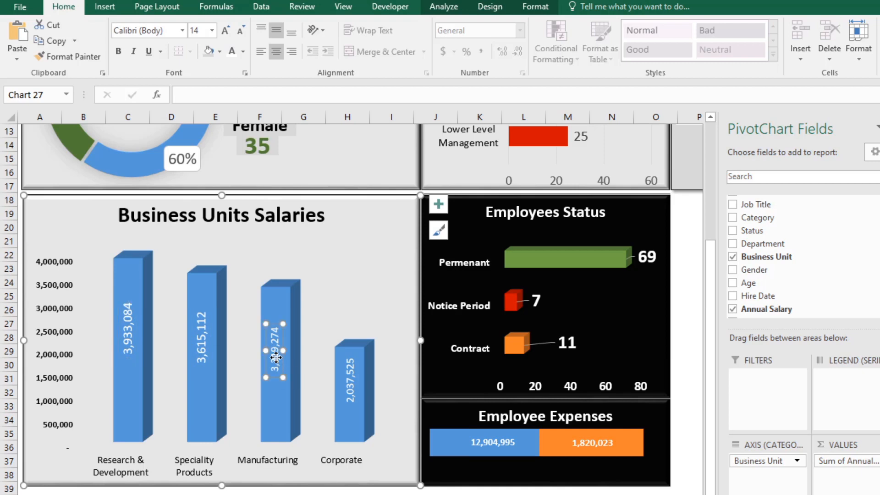
left_click(225, 31)
left_click(352, 389)
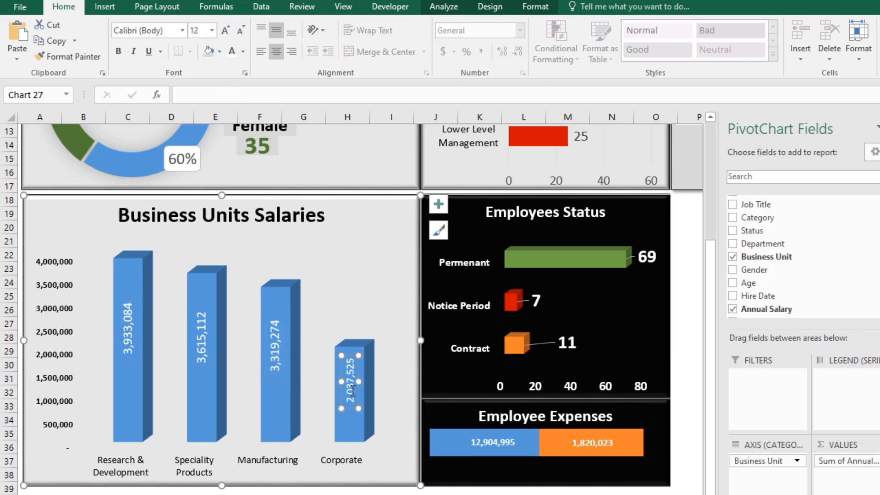
left_click(225, 32)
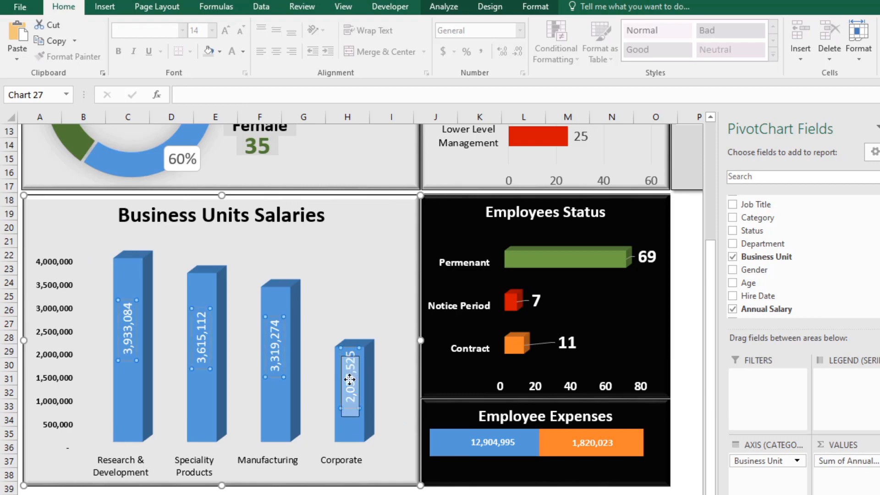
Step: Shift the Corporate data label slightly down to sit fully inside its column
left_click(349, 380)
left_click(352, 362)
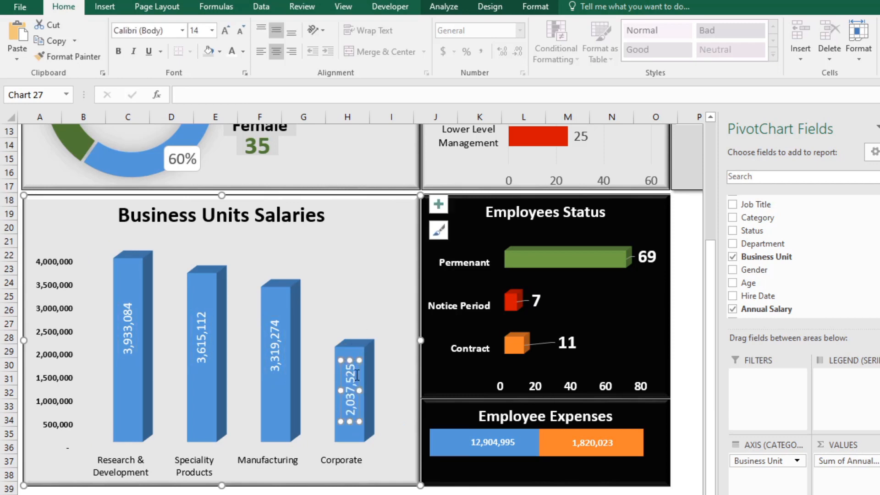
left_click(369, 300)
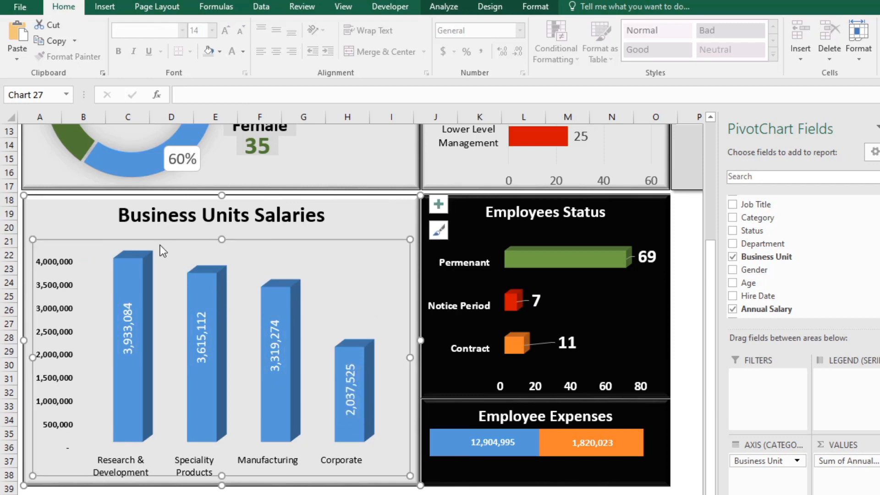
Step: Fill only the Research & Development column of the salary chart with dark orange
left_click(131, 275)
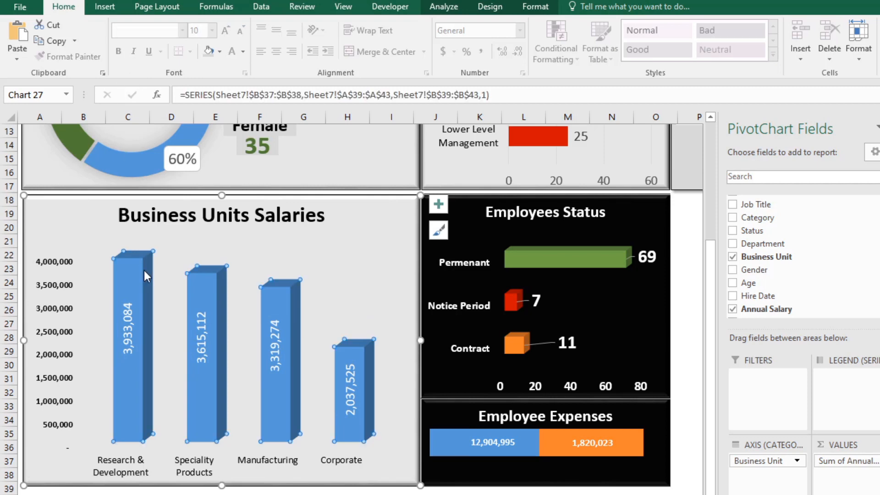
left_click(131, 269)
left_click(219, 53)
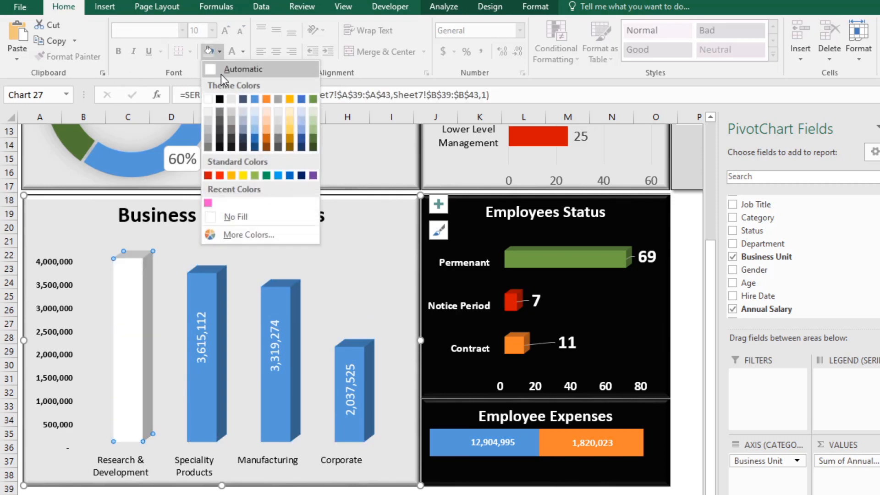
left_click(266, 140)
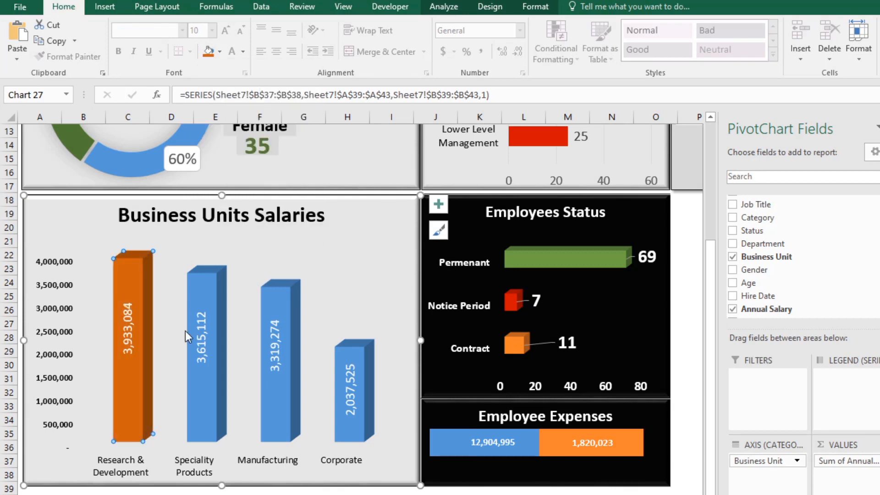
Step: Fill the Speciality Products column with the darkest gold shade and the Manufacturing column with dark green
left_click(204, 283)
left_click(220, 53)
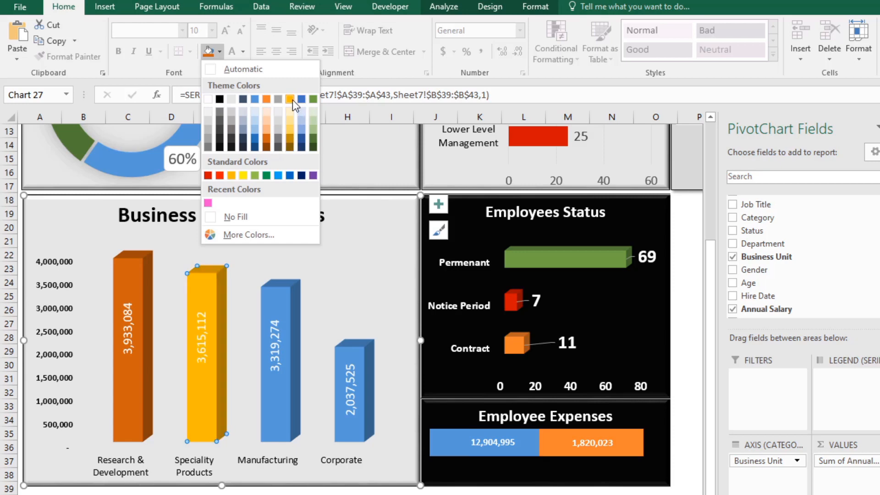
left_click(289, 146)
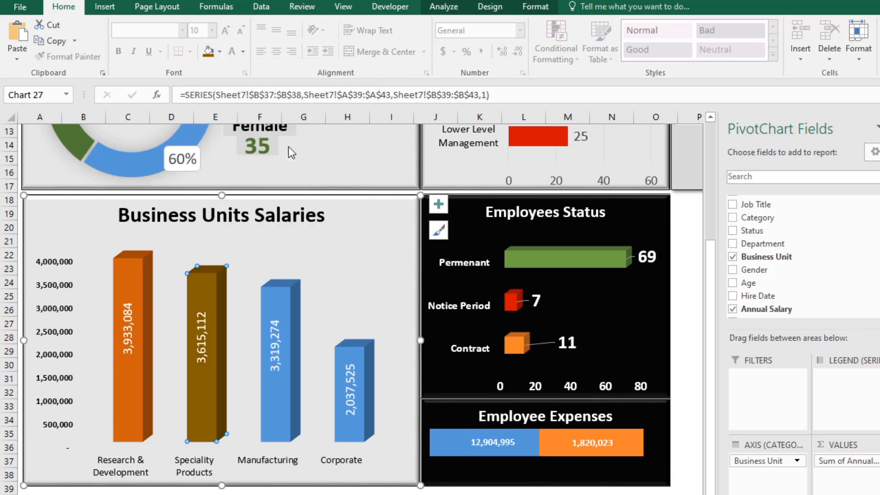
left_click(279, 307)
left_click(220, 52)
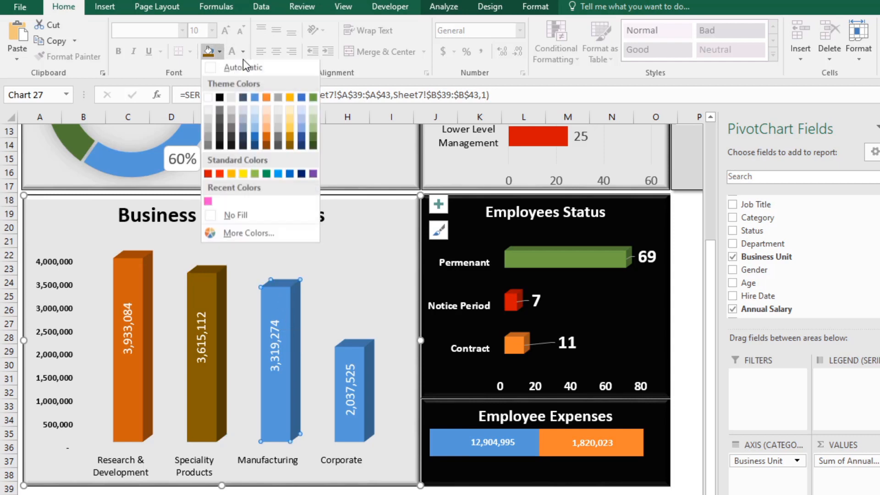
left_click(313, 139)
Step: Nudge the Manufacturing and Corporate data labels slightly lower within their columns
left_click(270, 325)
left_click(275, 326)
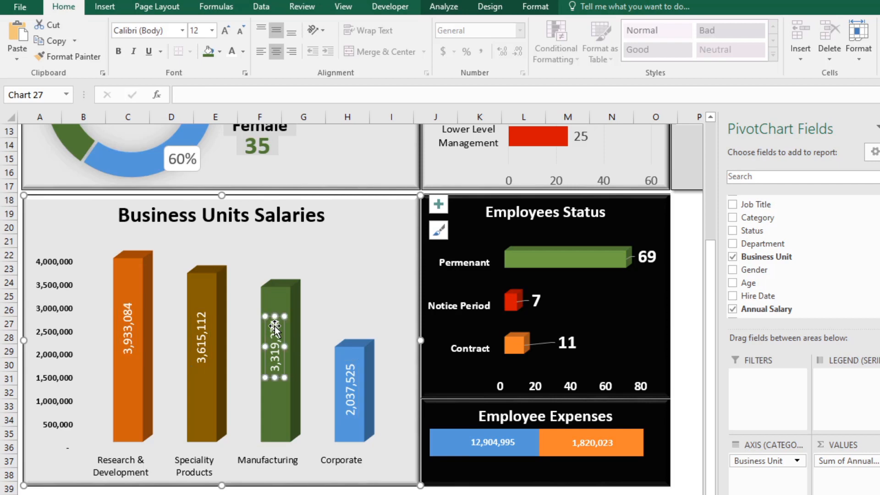
left_click_drag(275, 326, 275, 336)
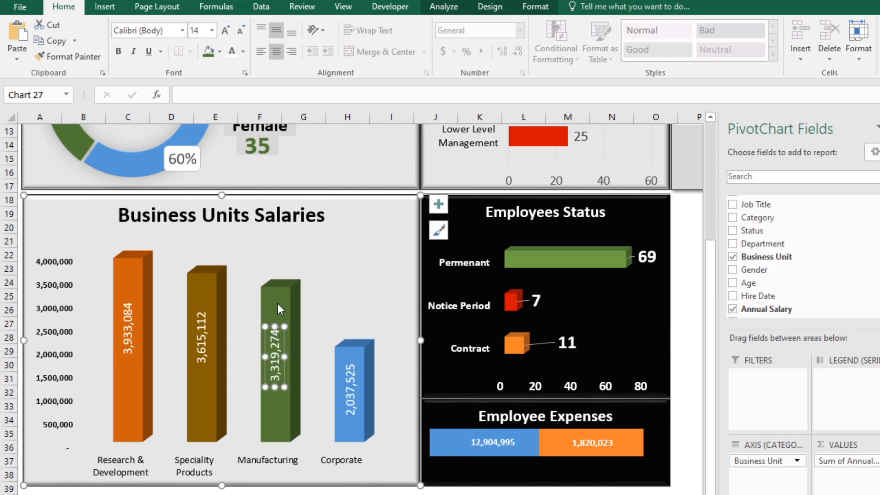
left_click(355, 348)
left_click(349, 396)
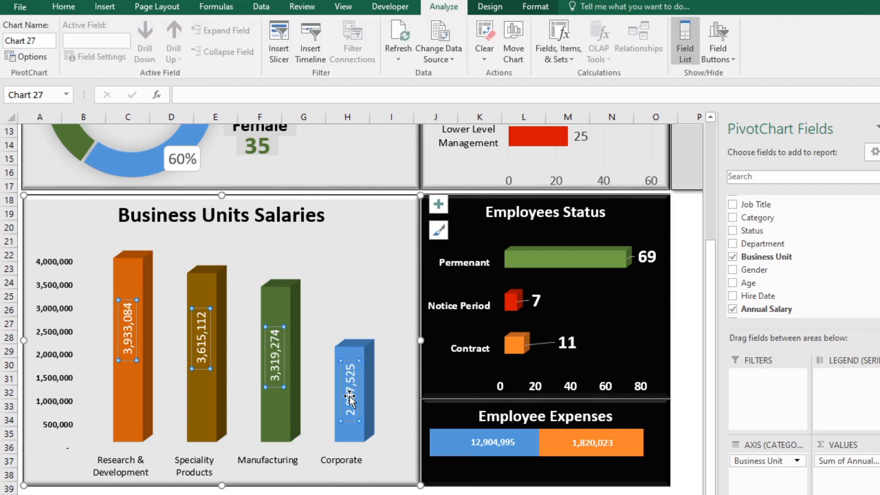
left_click(355, 387)
left_click(352, 356)
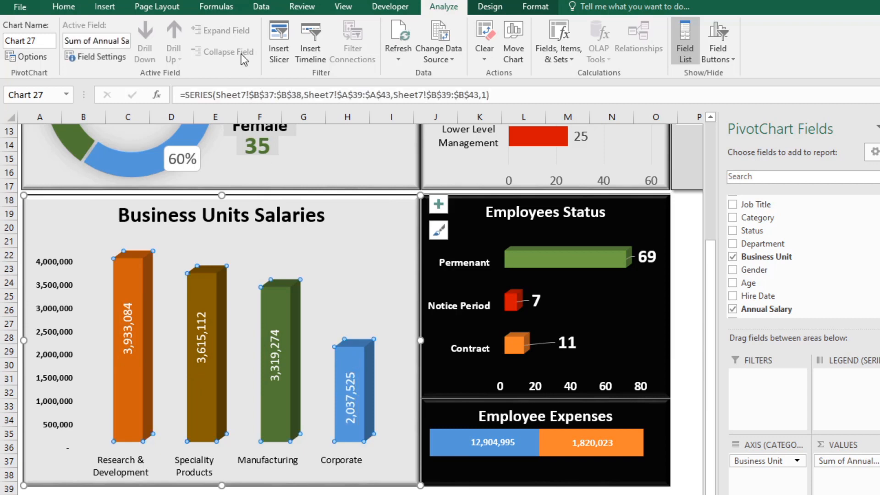
left_click(64, 6)
left_click(220, 51)
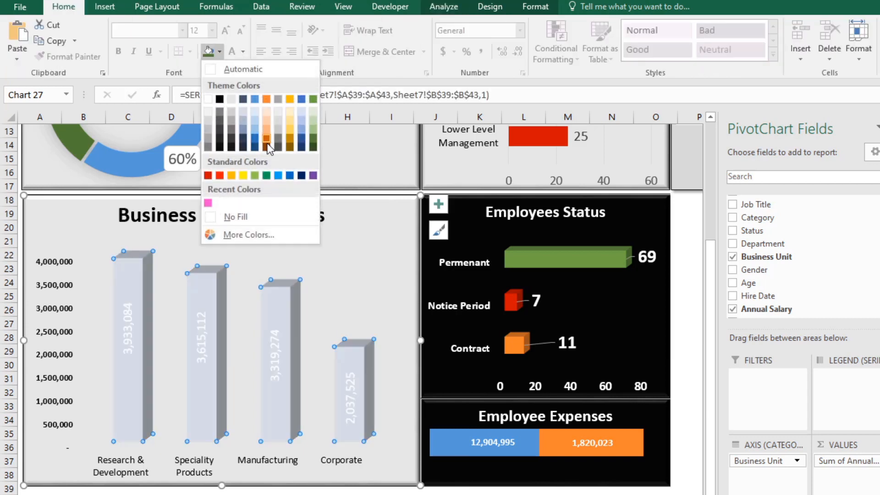
left_click(379, 284)
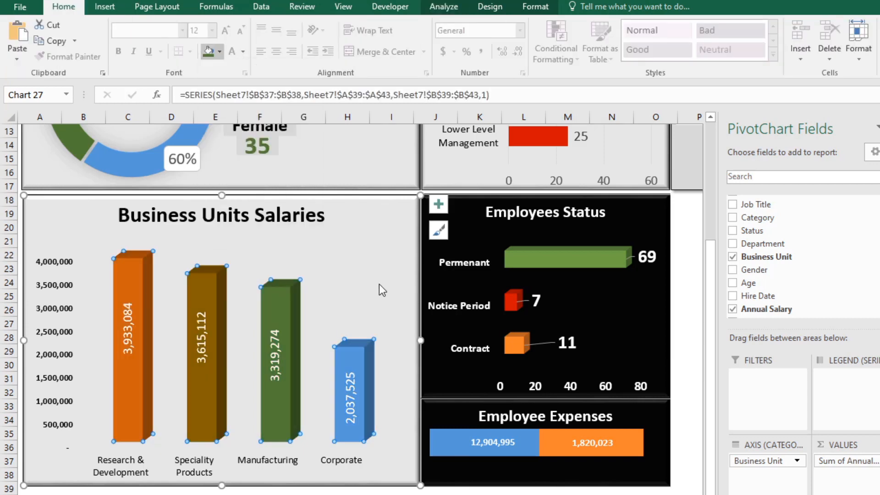
Step: Fill only the Corporate column of the salary chart with the standard blue color
left_click(359, 353)
left_click(221, 51)
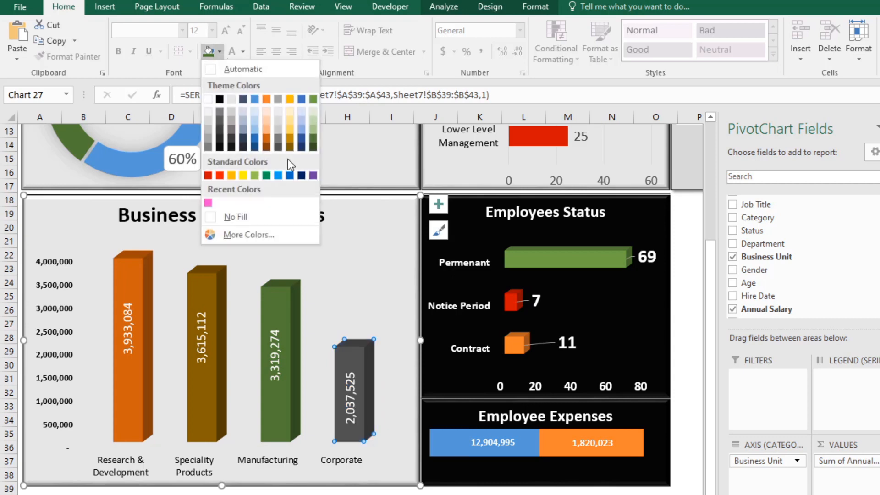
left_click(289, 175)
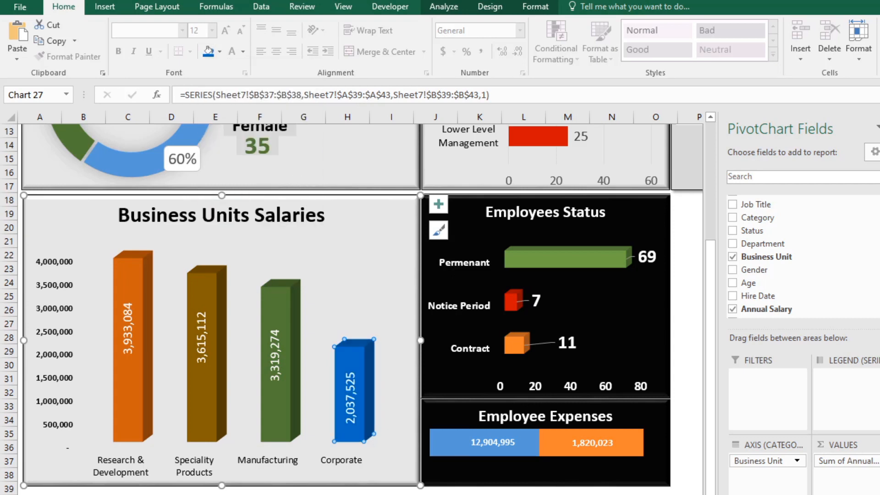
left_click(479, 494)
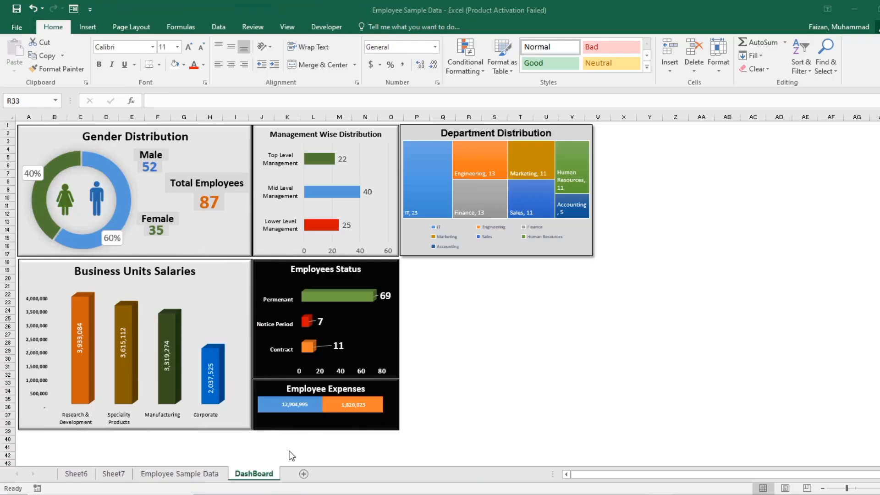
Step: Copy the Business Unit annual salary pivot table on Sheet7 and paste the copy at cell A53
left_click(193, 474)
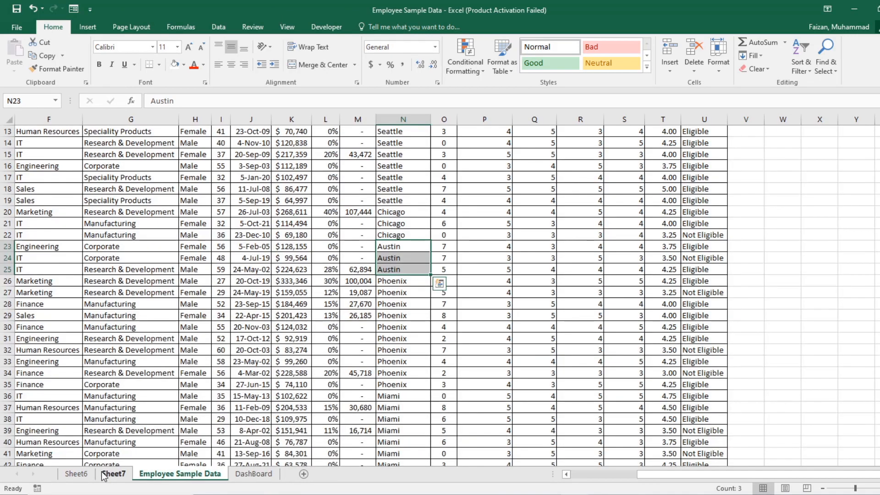
left_click(112, 473)
left_click(17, 269)
right_click(22, 268)
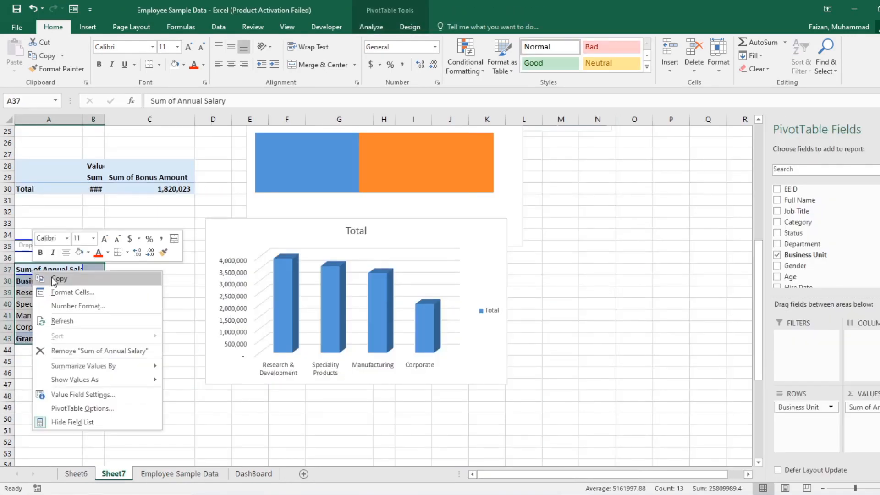
left_click(54, 281)
scroll(40, 348, "down", 3)
right_click(44, 348)
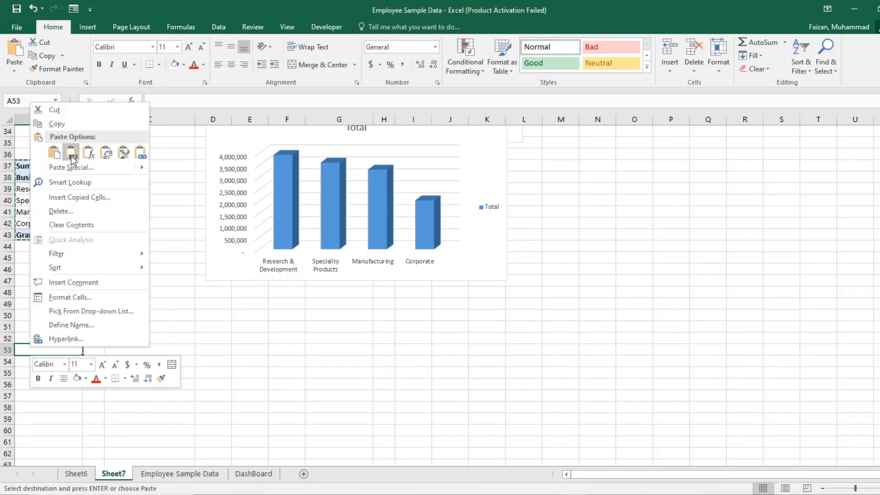
left_click(55, 154)
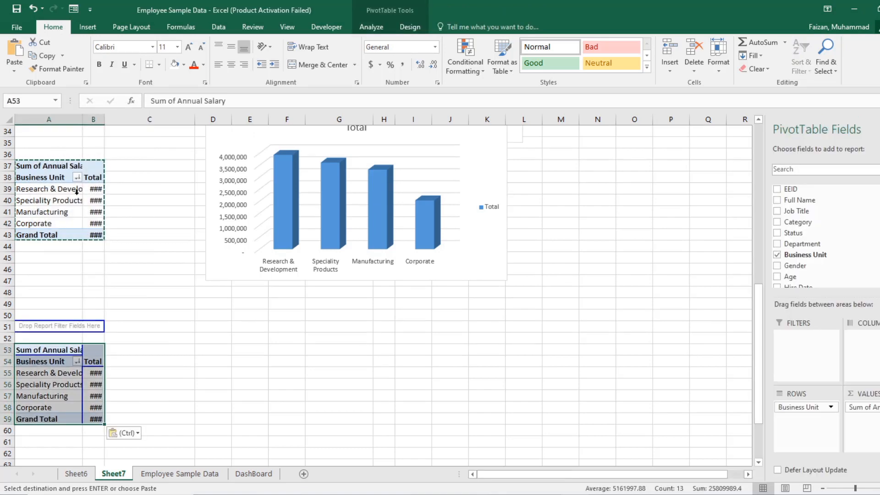
Step: Replace the fields of the copied pivot table with City as rows and Count of EEID as values
double_click(103, 121)
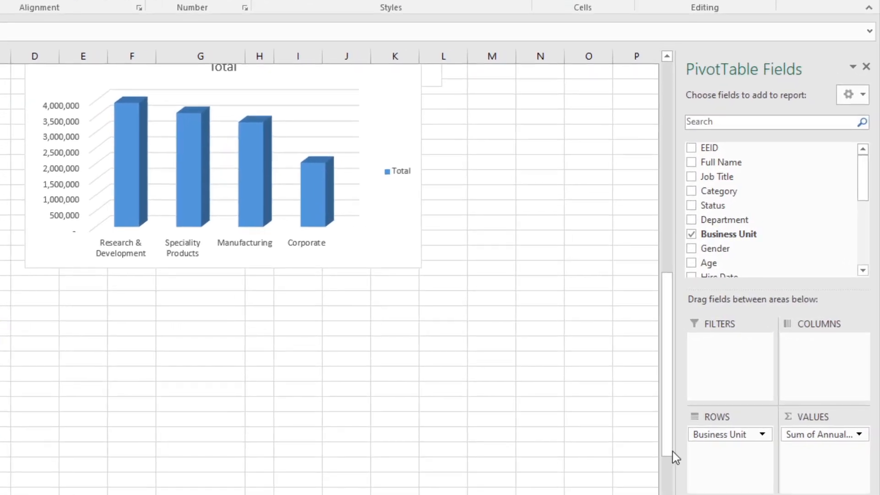
left_click_drag(701, 434, 746, 254)
left_click_drag(862, 188, 863, 237)
left_click_drag(708, 158, 732, 456)
left_click_drag(832, 438, 871, 249)
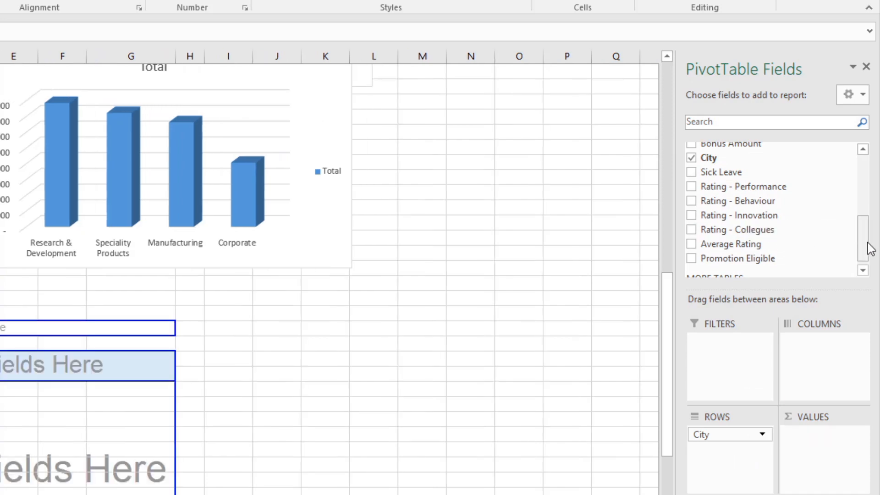
left_click_drag(864, 239, 862, 165)
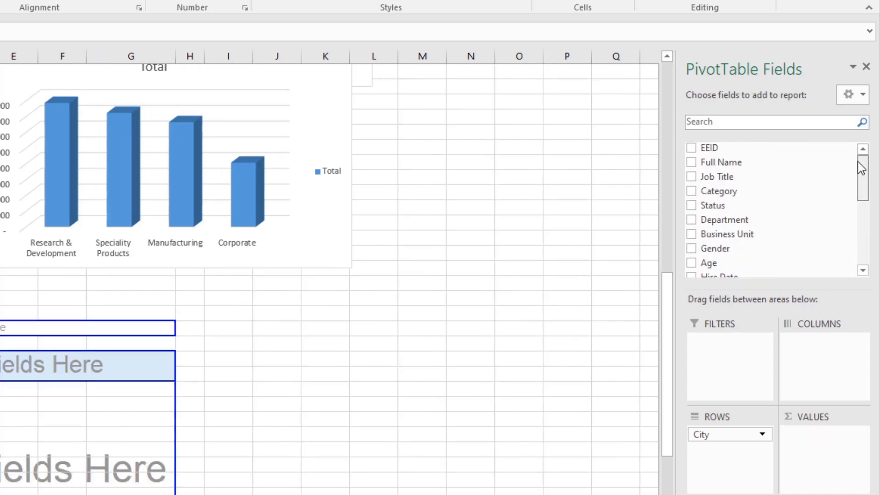
left_click_drag(713, 161, 812, 475)
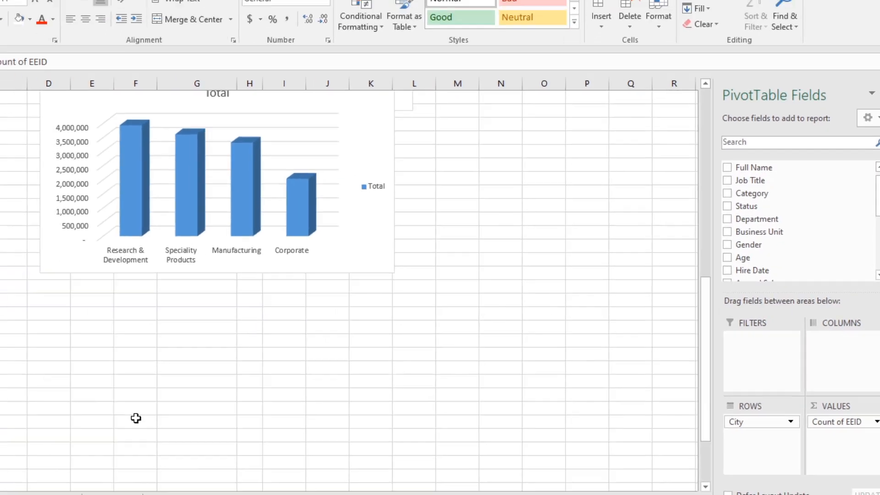
Step: Sort the cities in the pivot table at A53 by EEID count from largest to smallest
scroll(62, 402, "down", 5)
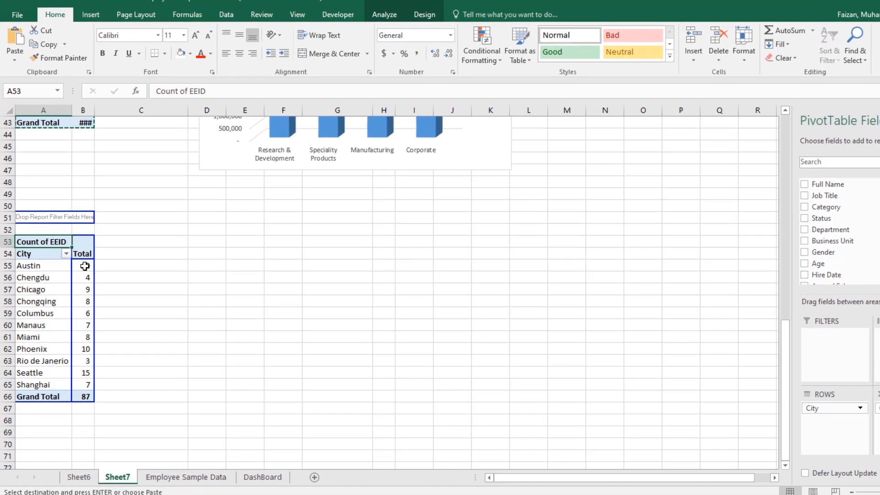
right_click(85, 266)
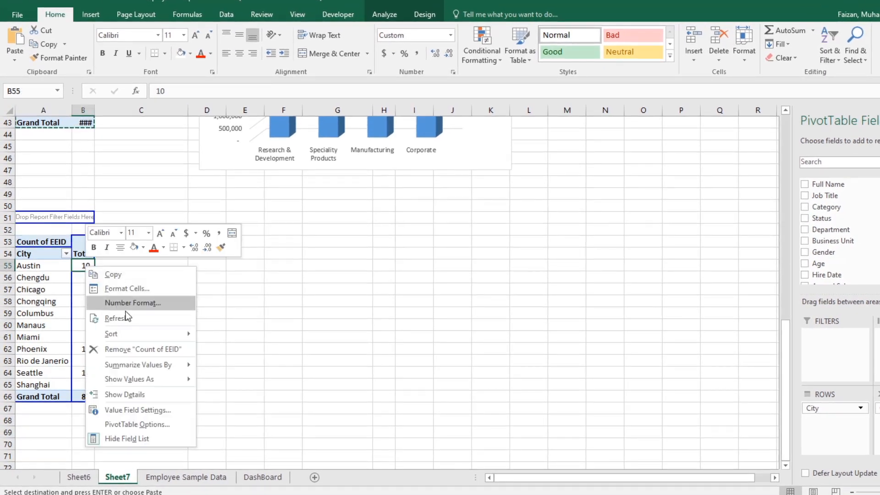
mouse_move(139, 335)
left_click(229, 350)
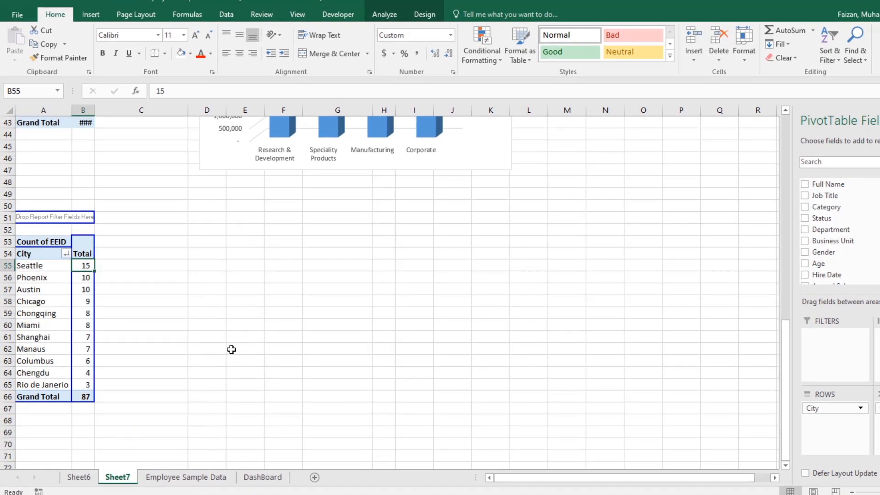
left_click(232, 348)
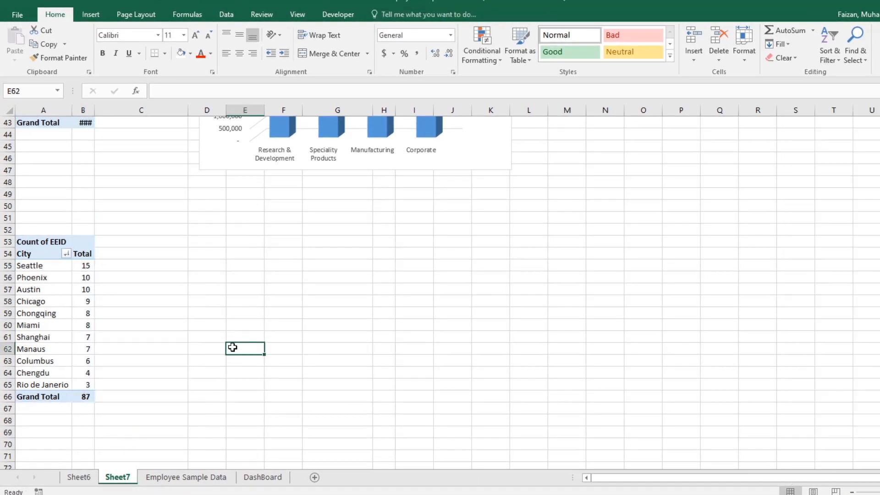
Step: Try to insert a Sunburst chart directly from the city pivot table
left_click(19, 244)
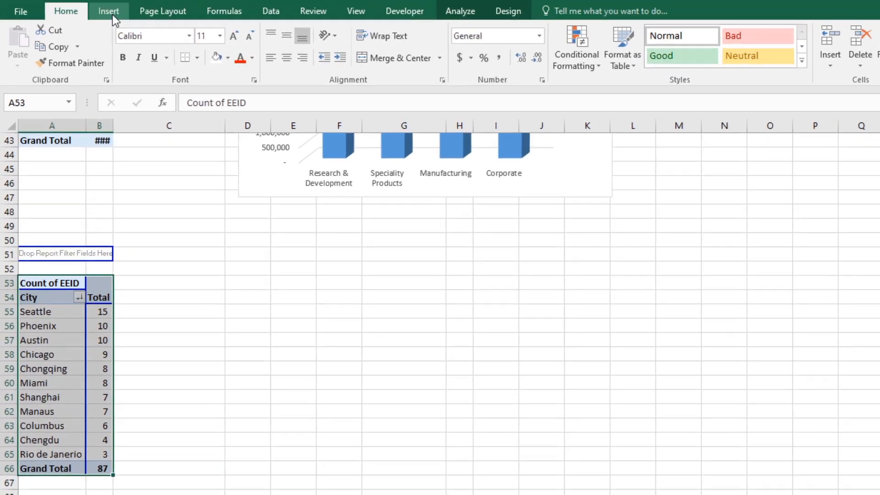
left_click(109, 12)
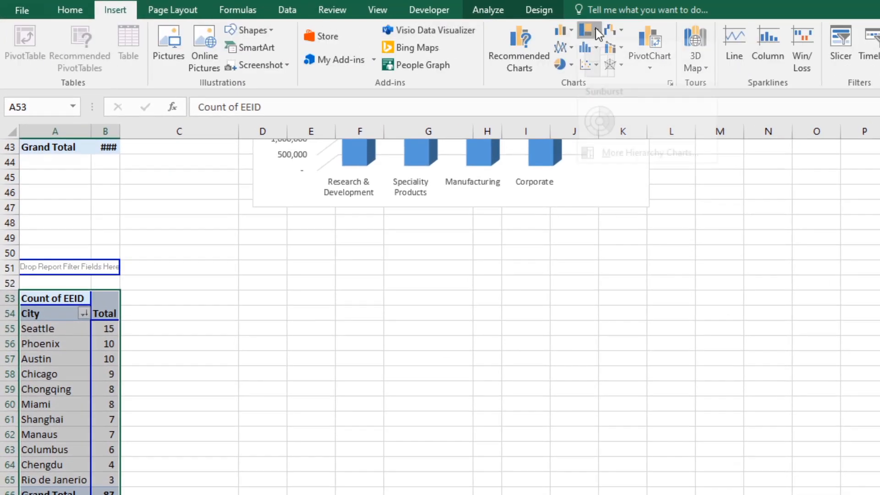
left_click(588, 29)
left_click(594, 133)
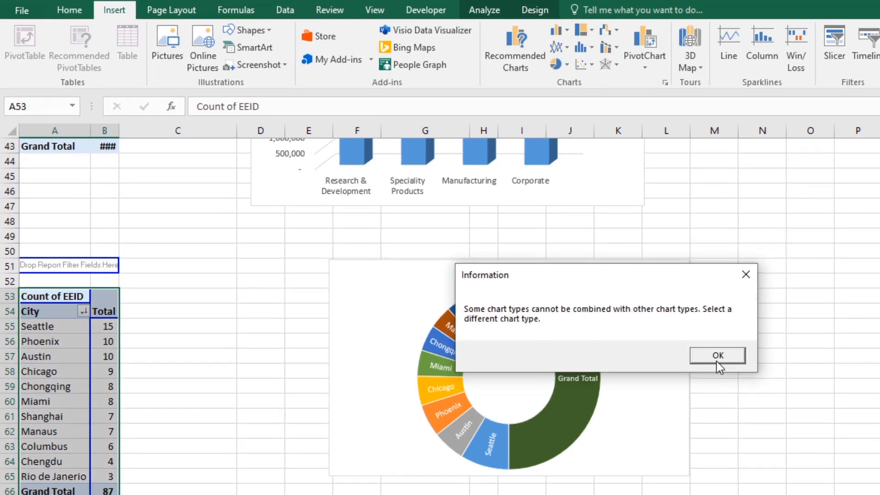
left_click(719, 359)
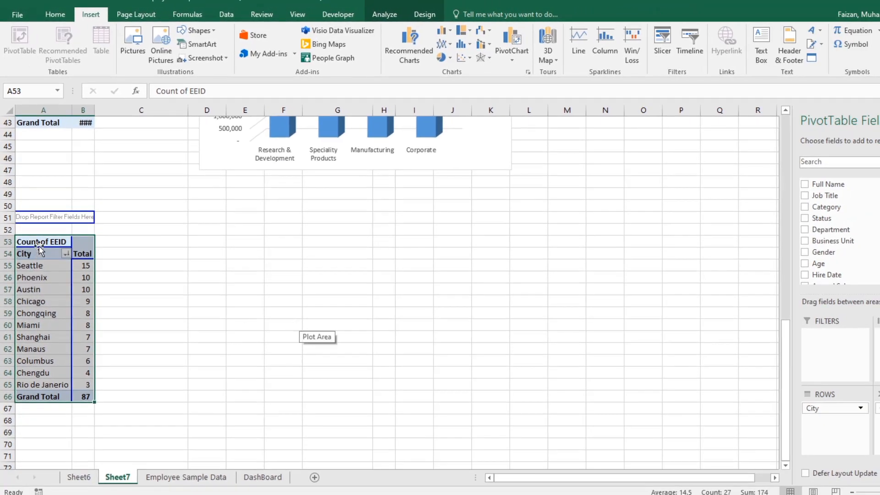
Step: Copy the whole city pivot table and paste it as values only at cell F53
right_click(40, 249)
left_click(64, 253)
right_click(300, 243)
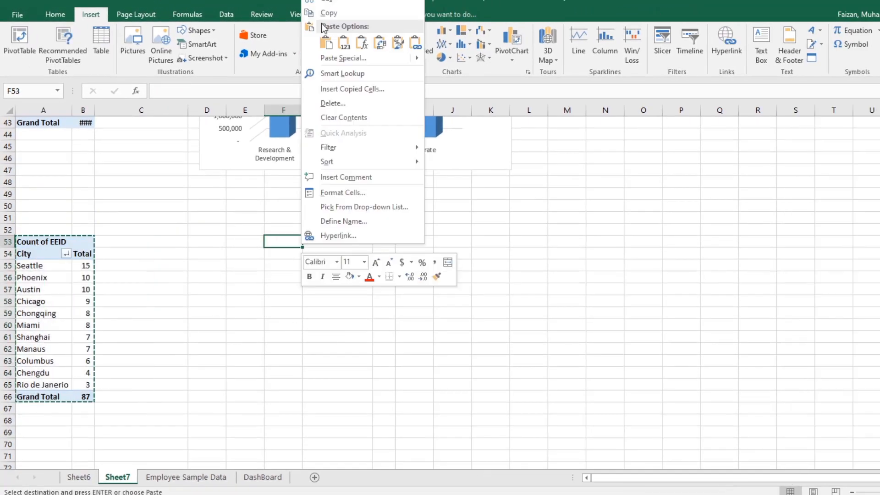
left_click(343, 43)
left_click(425, 231)
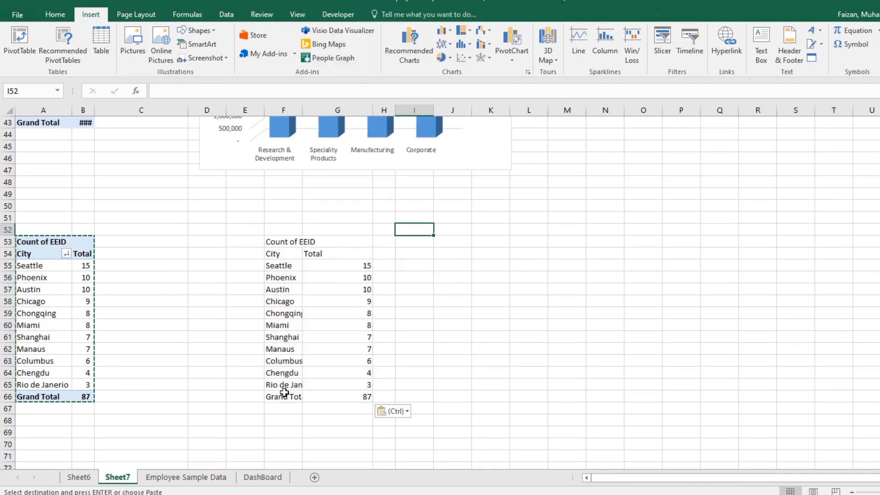
Step: Delete the Grand Total cells F66:G66 from the pasted table and auto-fit column F to the city names
left_click(284, 394)
left_click_drag(277, 396, 349, 397)
right_click(348, 397)
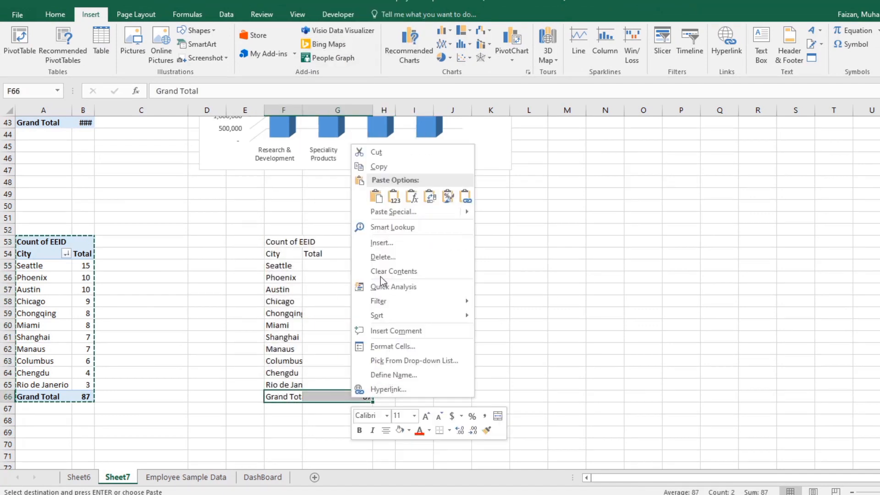
left_click(382, 256)
left_click(371, 288)
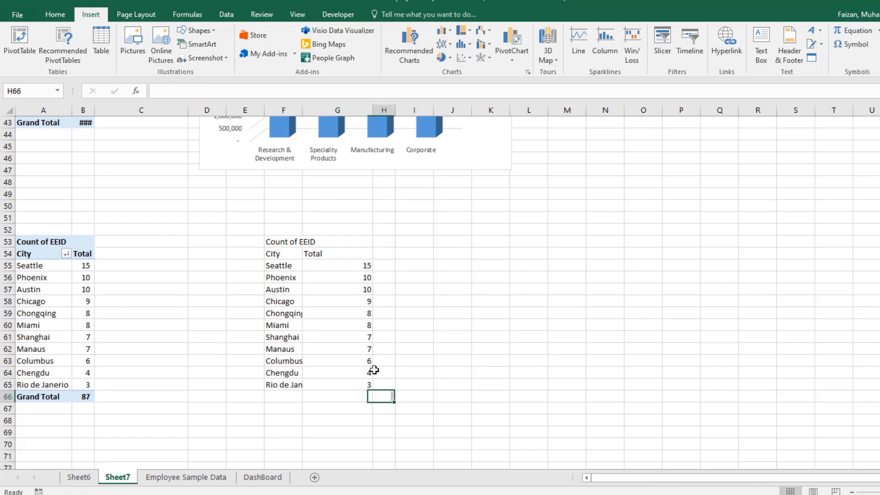
double_click(302, 110)
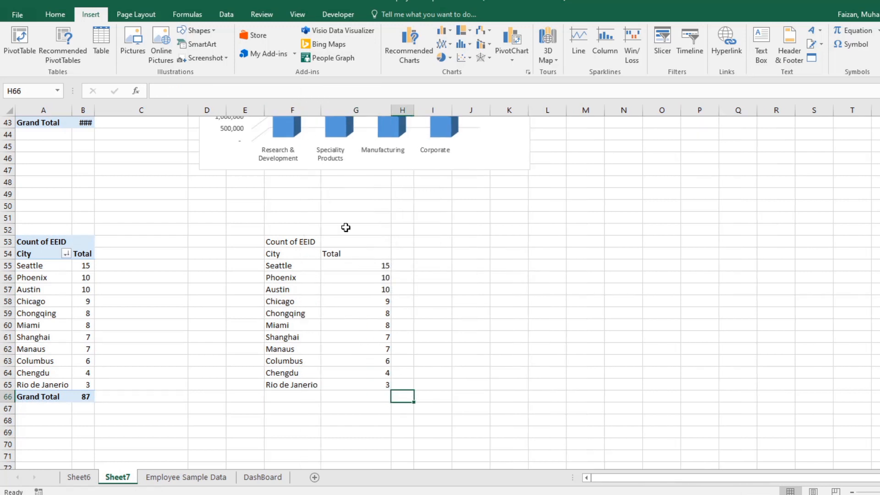
Step: Refresh the city pivot table and clear the pasted city names and counts in F55:G65
right_click(46, 321)
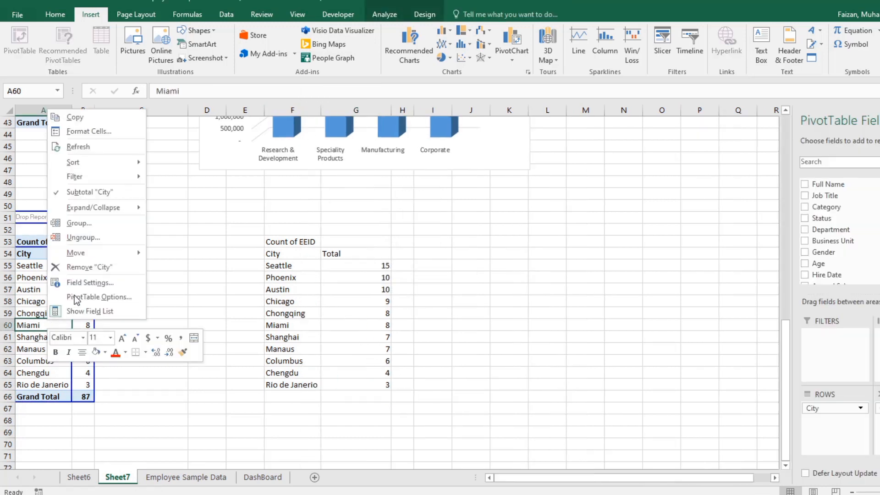
left_click(84, 151)
left_click_drag(288, 260, 362, 385)
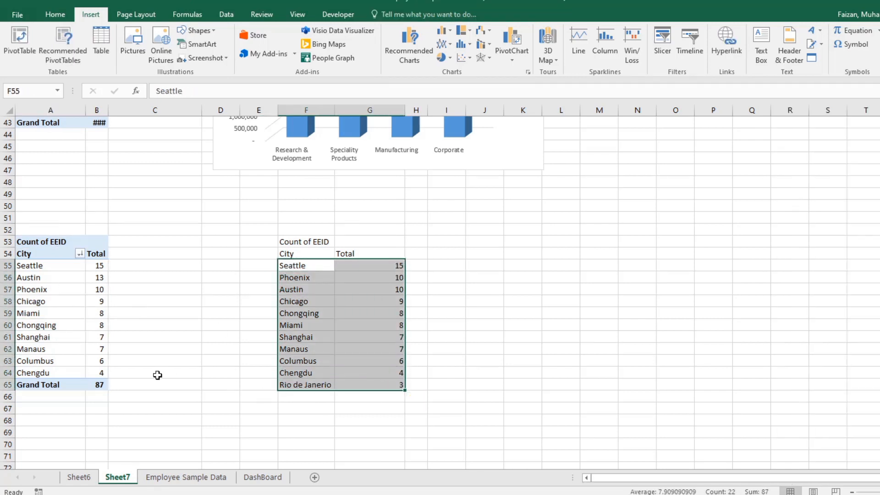
key("Delete")
Step: Copy the refreshed city rows A55:B64 without the grand total and paste them as values at F55
left_click_drag(46, 266, 98, 373)
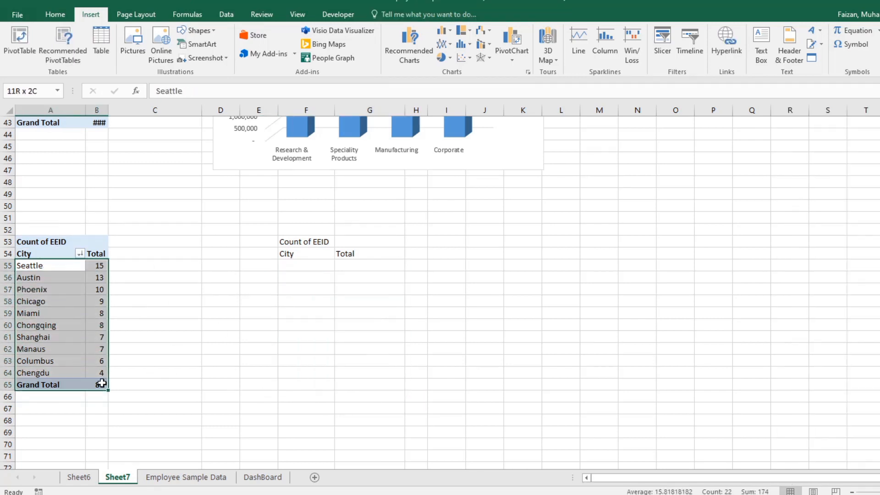
right_click(104, 371)
left_click(131, 167)
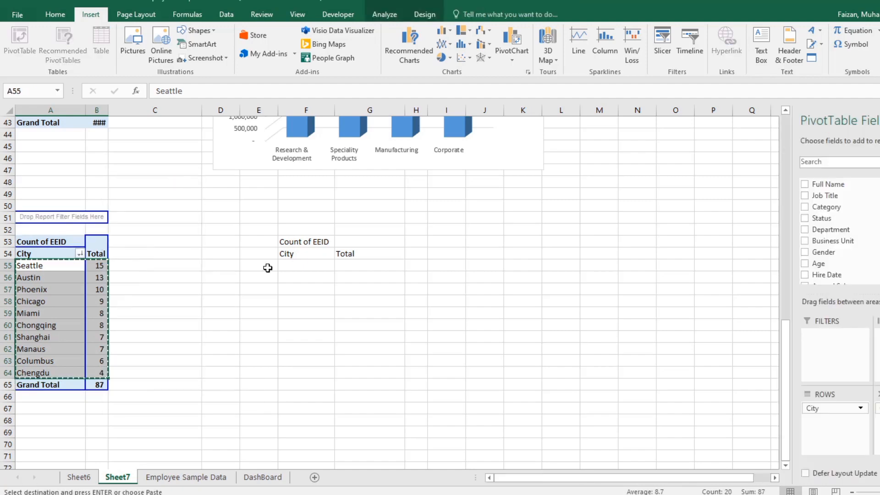
right_click(294, 264)
left_click(339, 61)
left_click(460, 345)
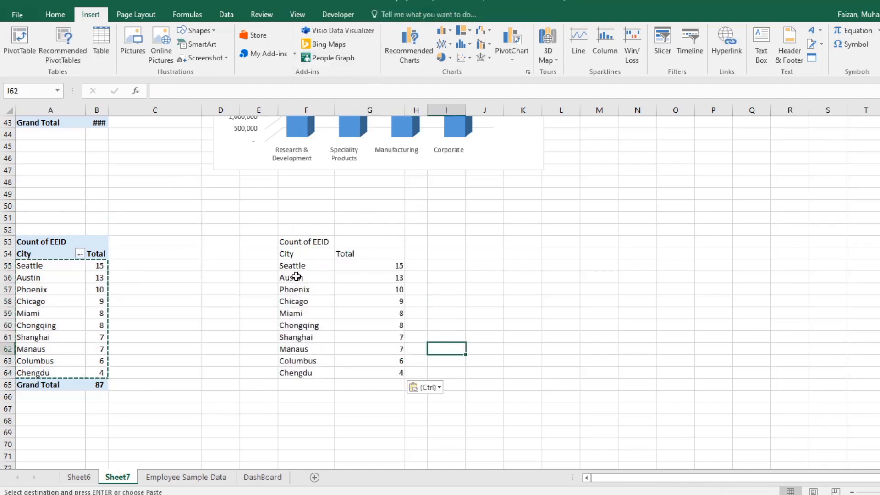
Step: Insert a Sunburst chart from F54:G64, place it beside the table, and apply the third chart style with gray gradient background and legend
left_click_drag(289, 253, 388, 376)
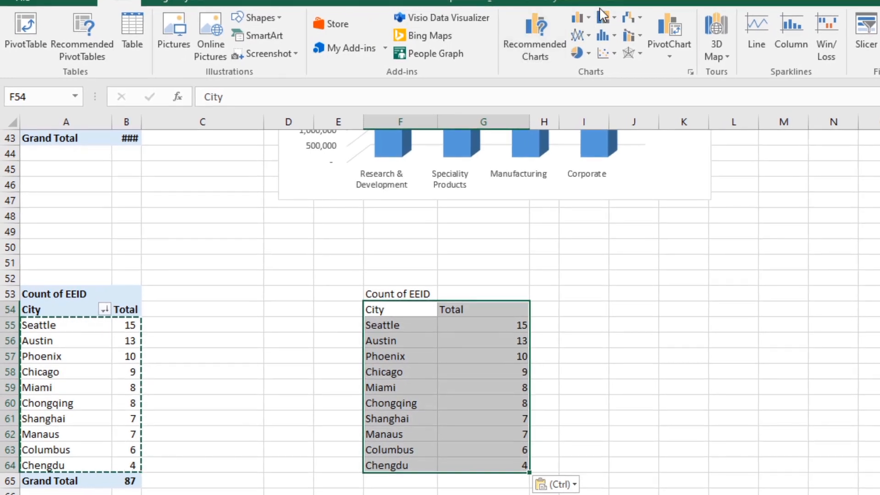
left_click(493, 28)
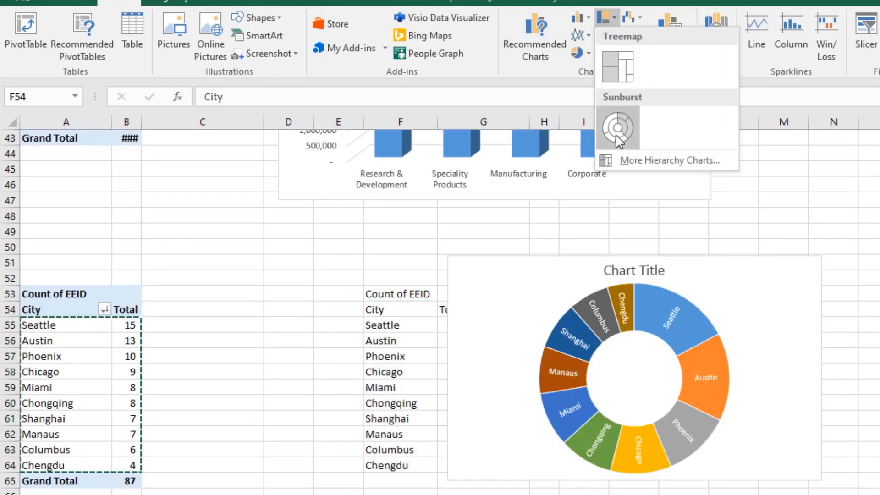
left_click(618, 137)
left_click(743, 290)
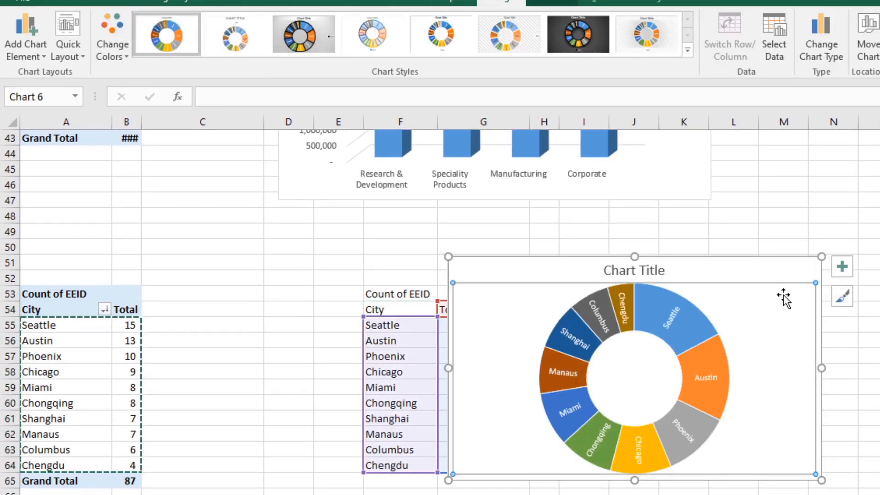
left_click_drag(759, 271, 851, 283)
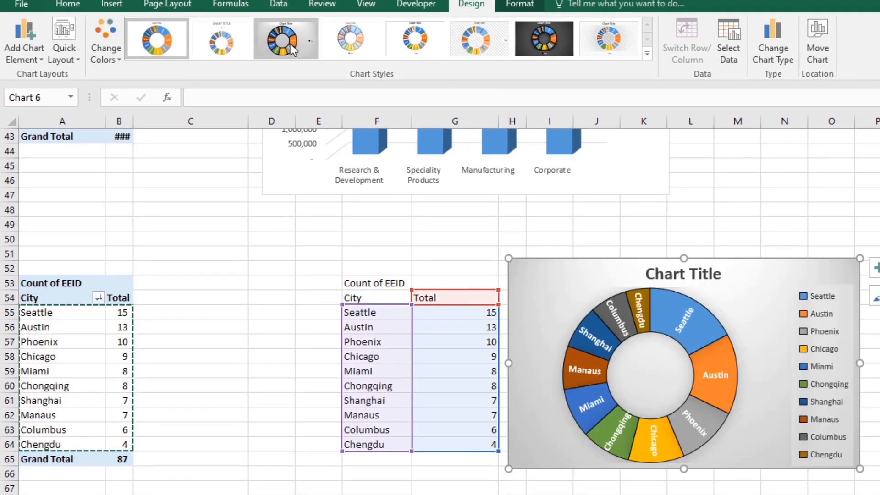
left_click(290, 43)
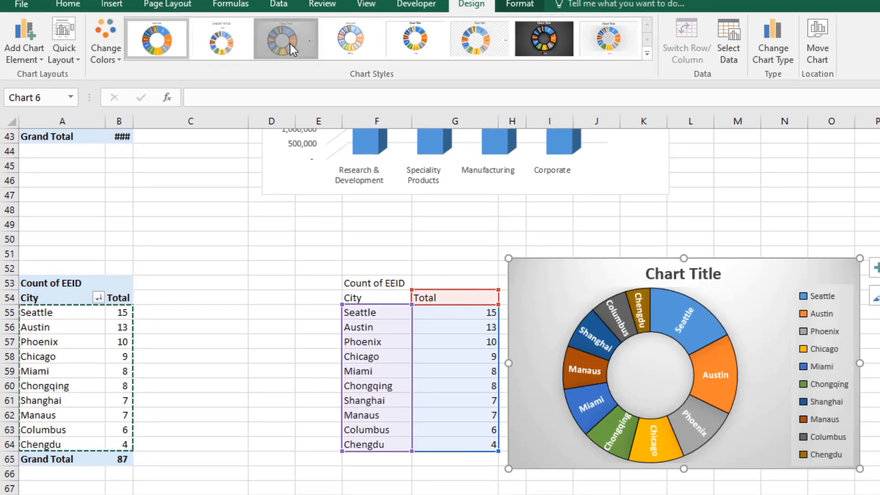
Step: Set the Sunburst chart's data labels to show only the value, without the category name
left_click(636, 301)
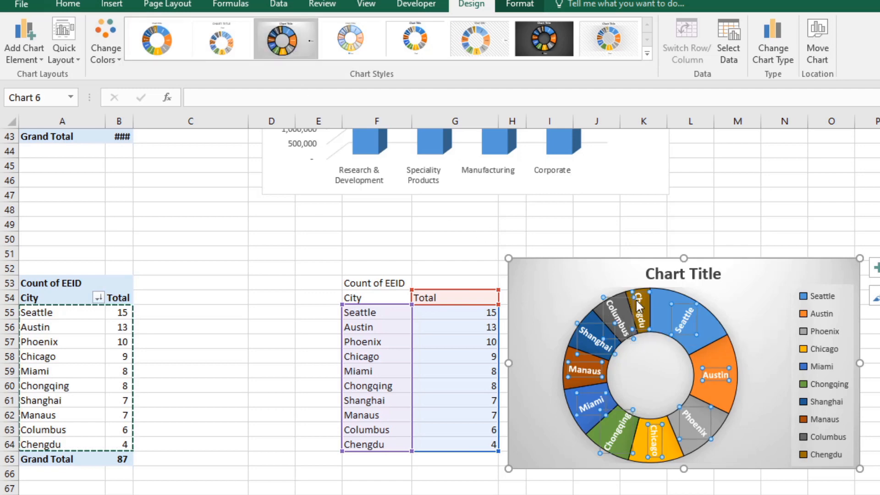
left_click(686, 320)
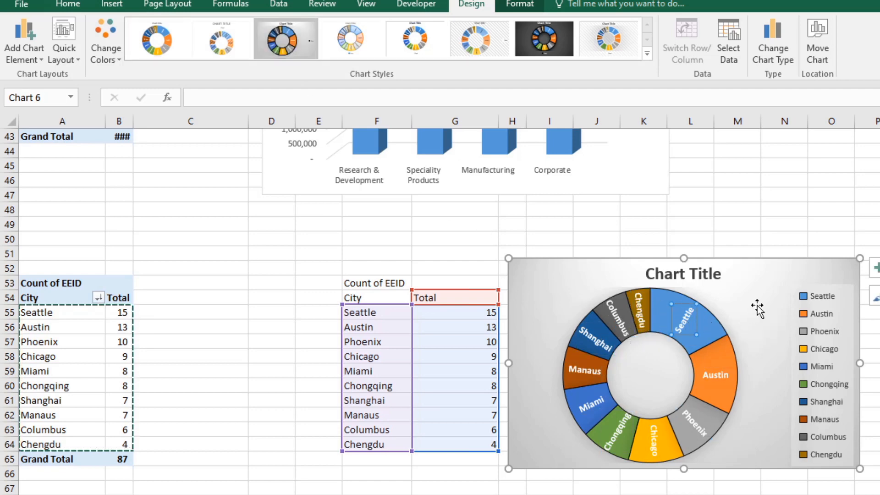
left_click(763, 323)
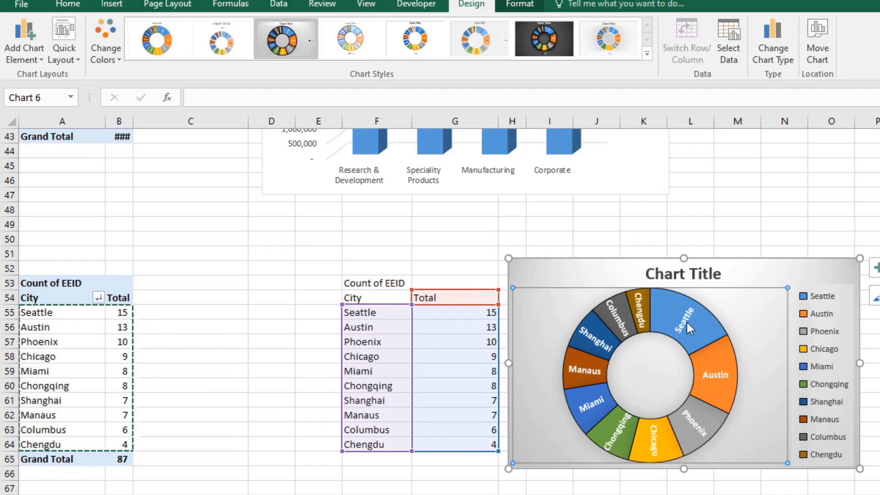
left_click(684, 322)
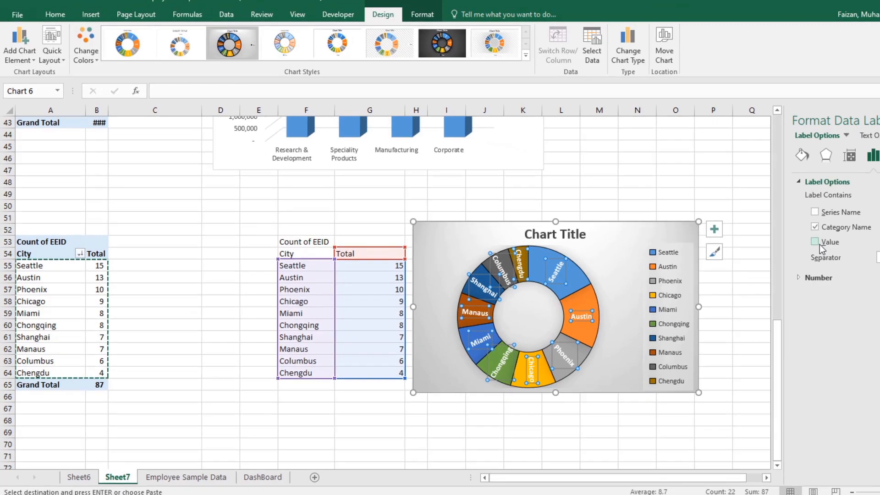
left_click(818, 242)
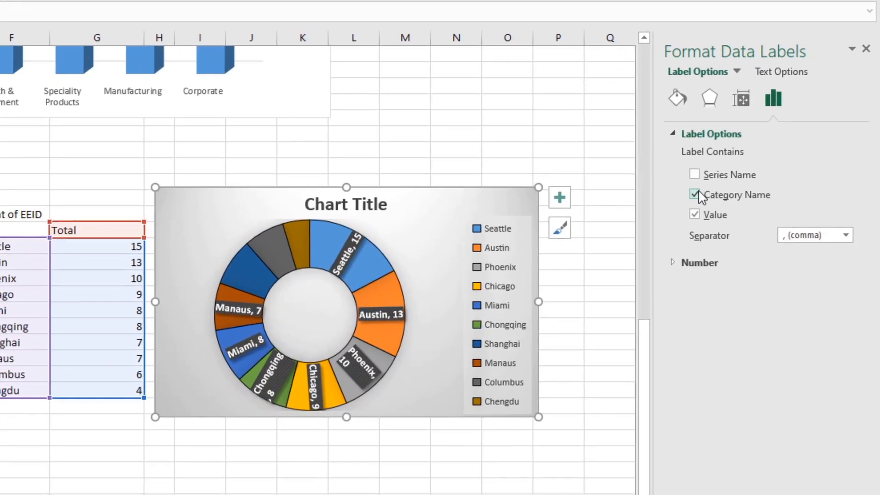
left_click(768, 214)
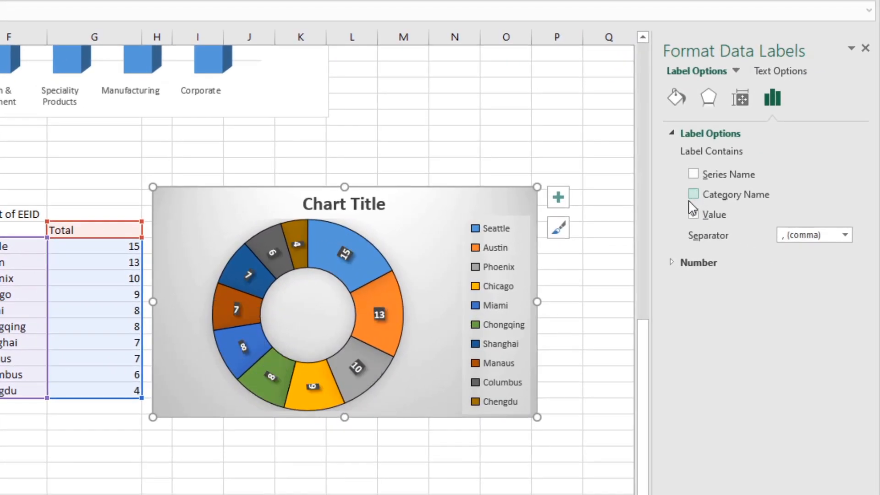
left_click(597, 260)
Step: Copy the city Sunburst chart onto the DashBoard sheet, align it beneath Department Distribution and stretch it down to row 38
left_click(400, 207)
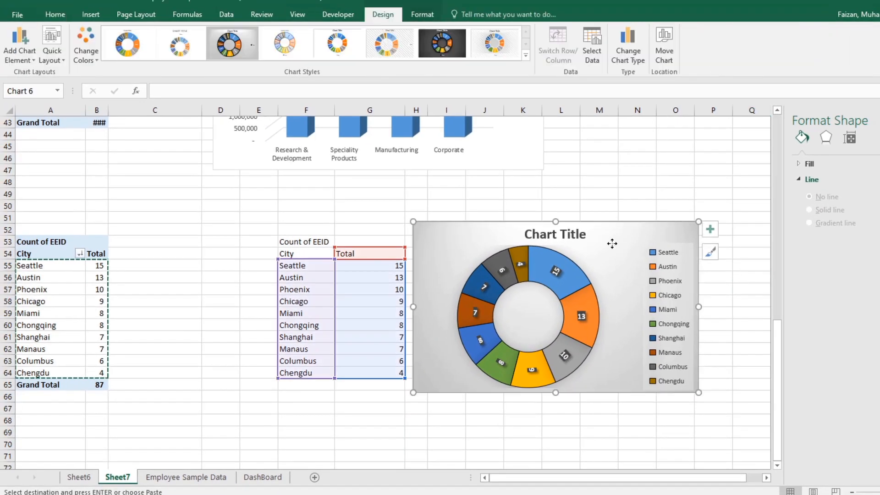
right_click(597, 236)
key("Escape")
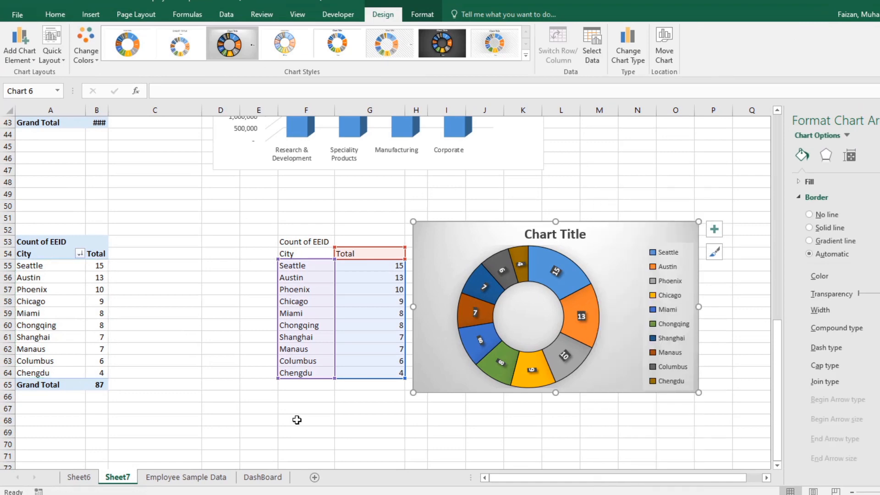
left_click(262, 477)
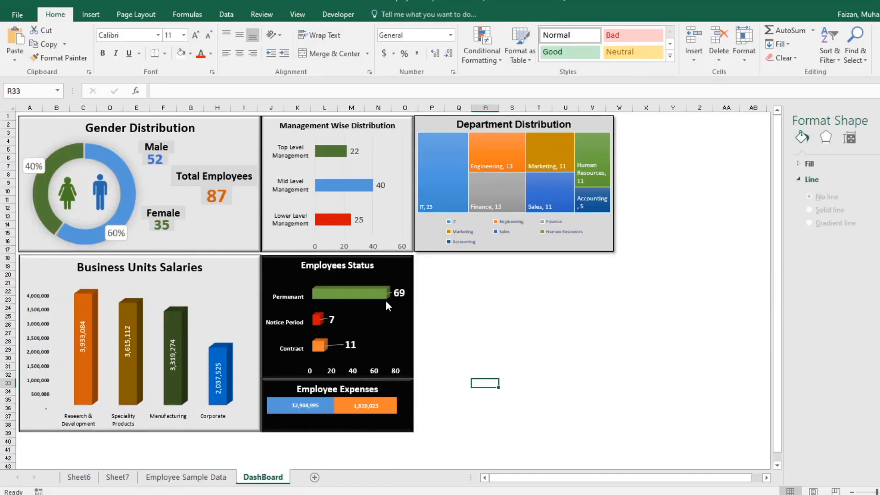
right_click(428, 267)
left_click(451, 62)
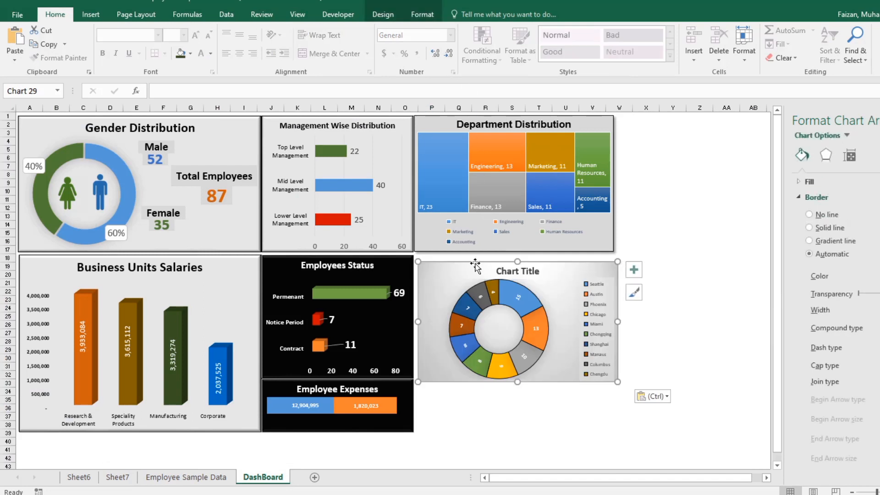
left_click_drag(444, 276, 442, 269)
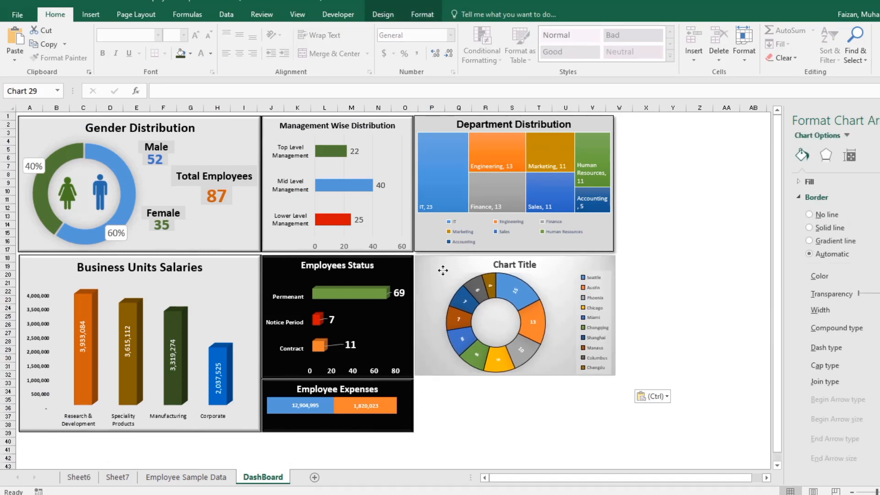
left_click_drag(514, 377, 516, 430)
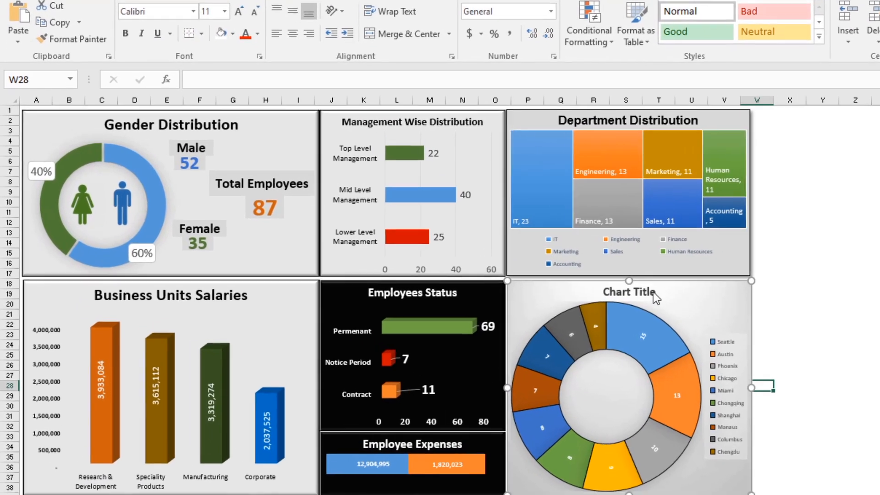
Step: Set the Sunburst chart's title to "City Wise Employees"
left_click(630, 294)
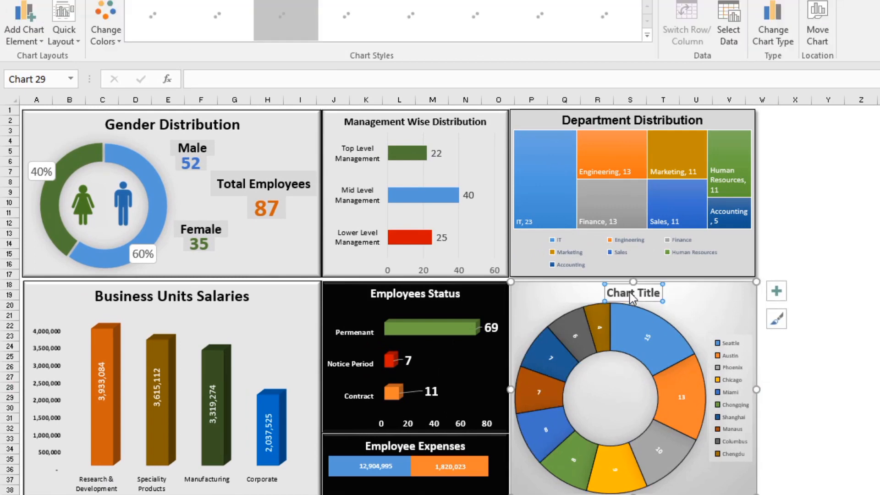
left_click(626, 293)
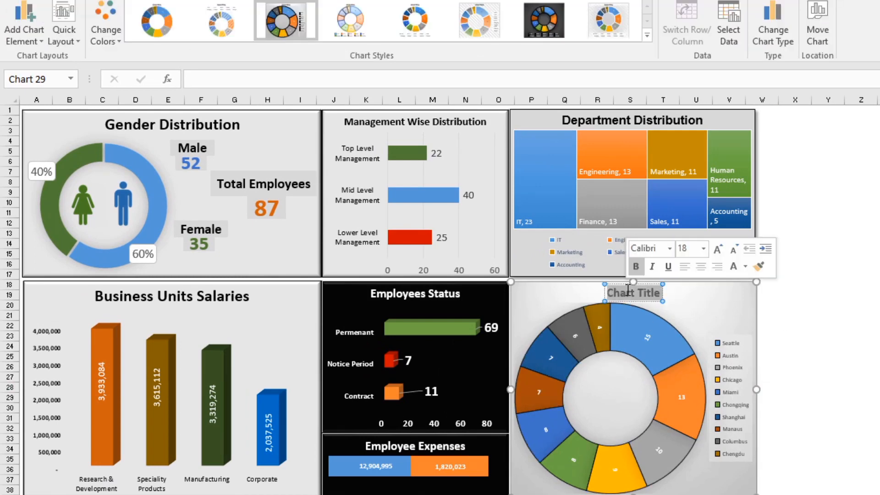
type("C")
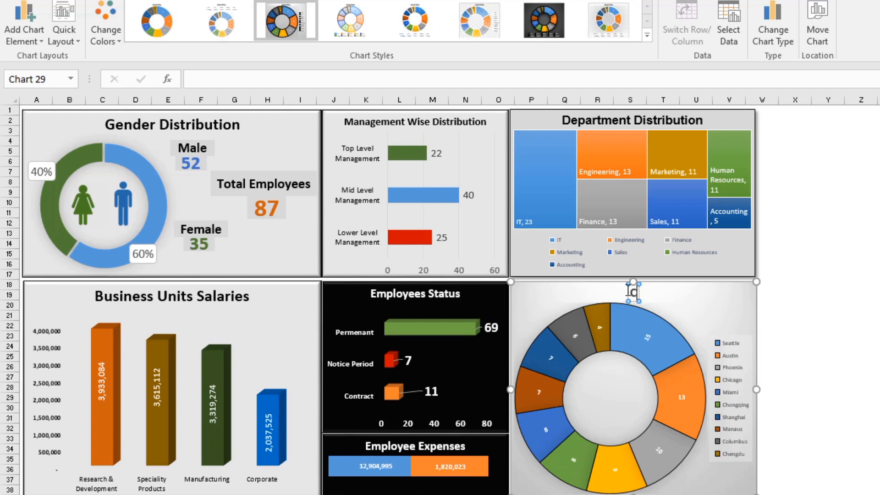
type("ity F")
key("BackSpace")
key("BackSpace")
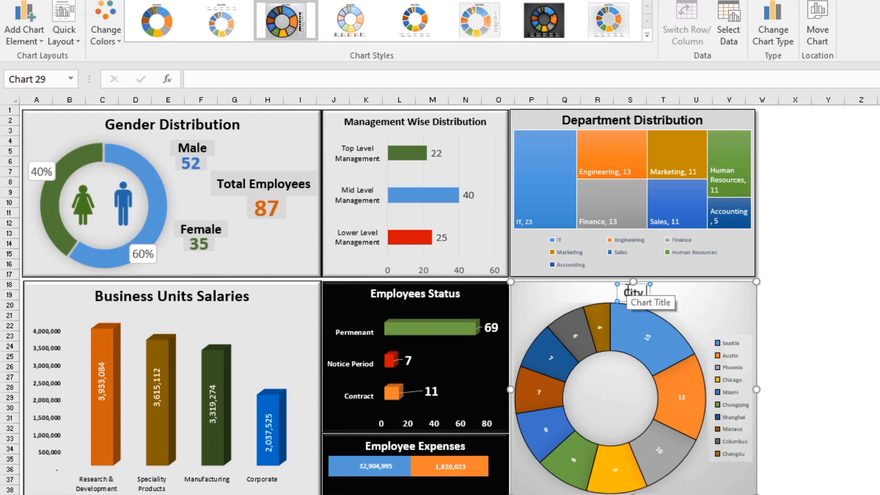
type("Wise")
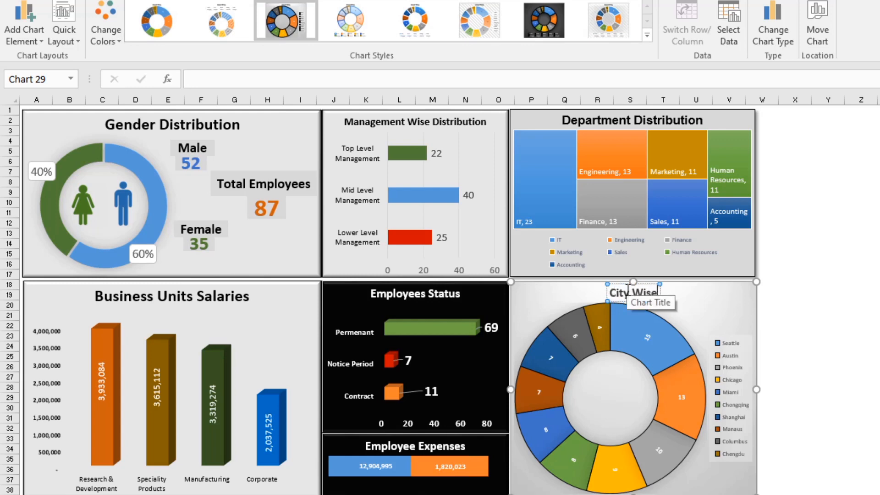
type(" Emplo")
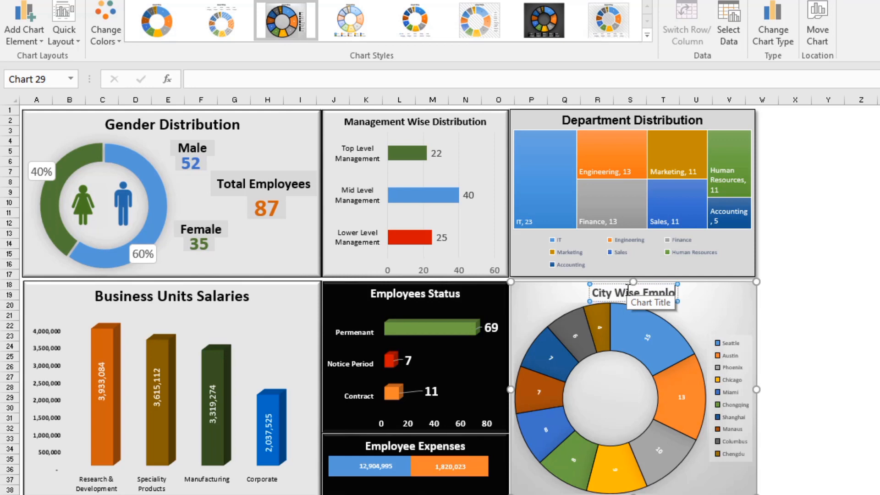
type("yees")
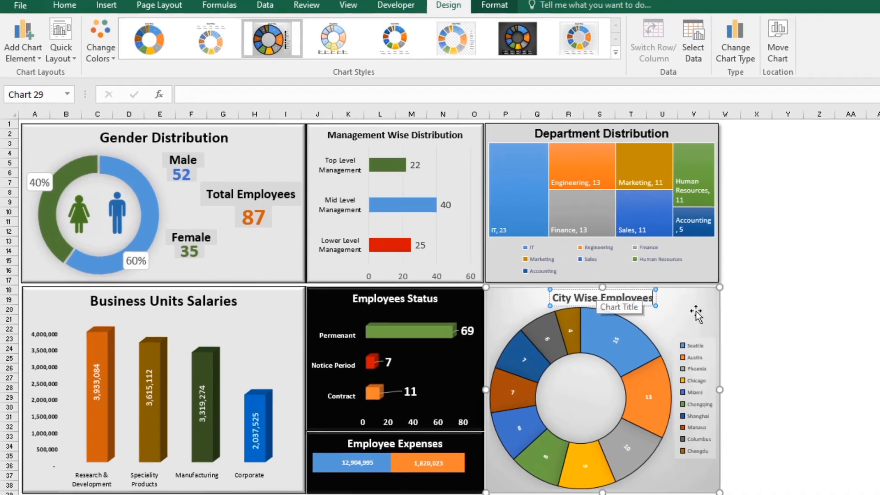
left_click(758, 311)
left_click(630, 299)
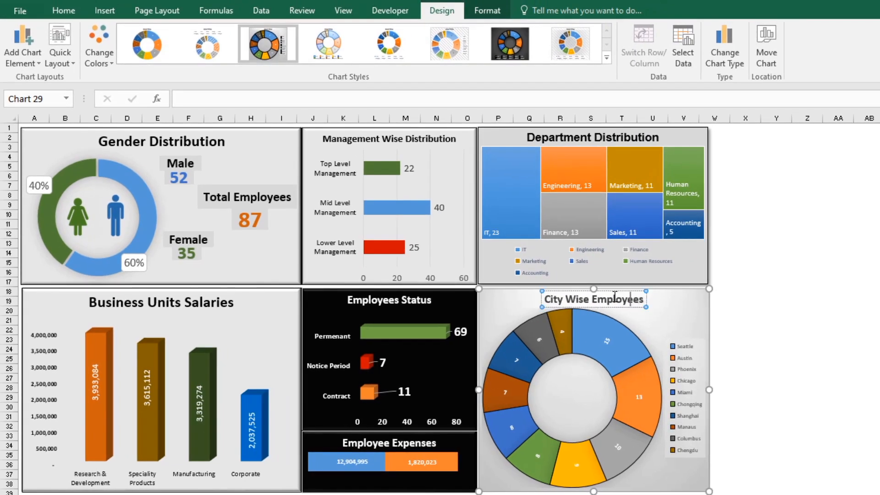
left_click(616, 289)
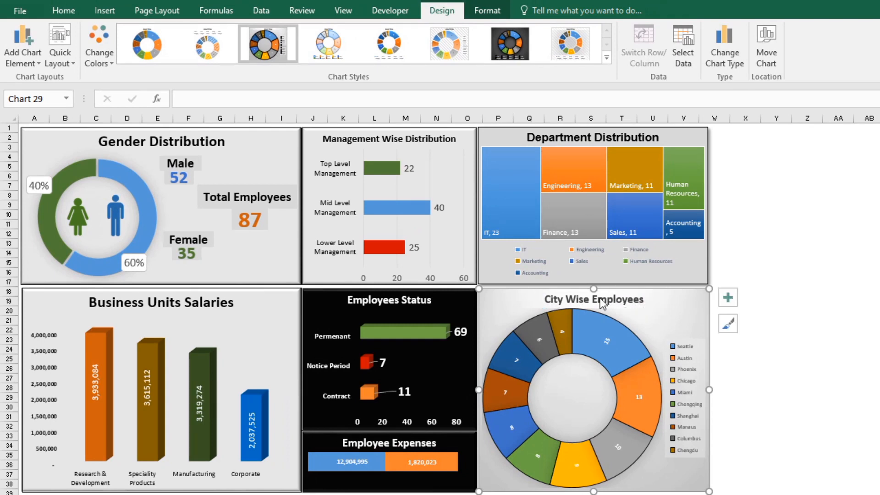
left_click(770, 333)
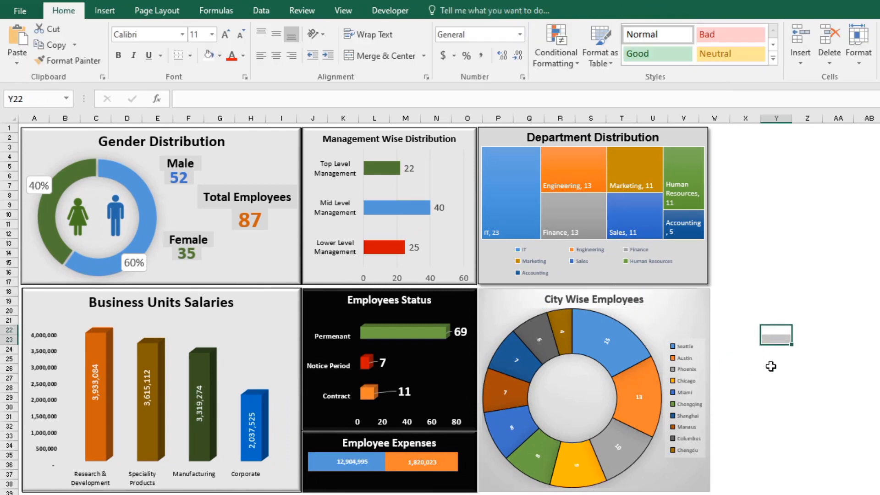
left_click(745, 393)
Step: Increase the font size of the City Wise Employees title by one step
scroll(741, 394, "up", 2)
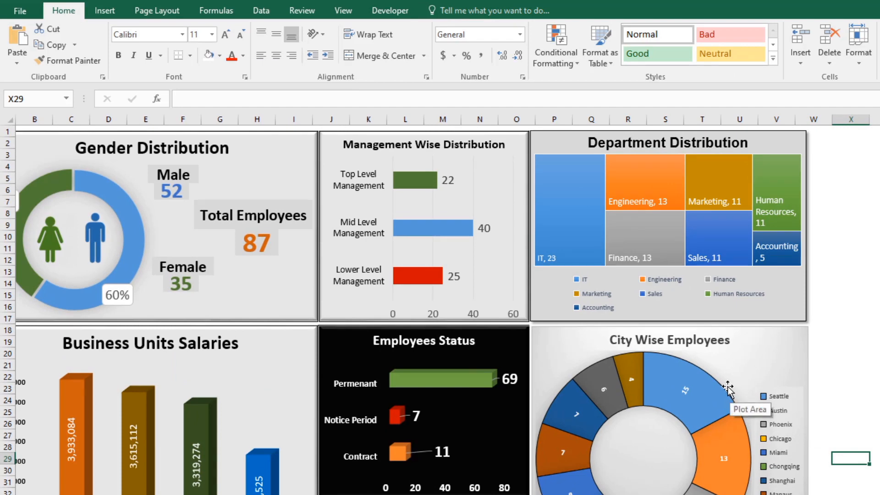
left_click(628, 343)
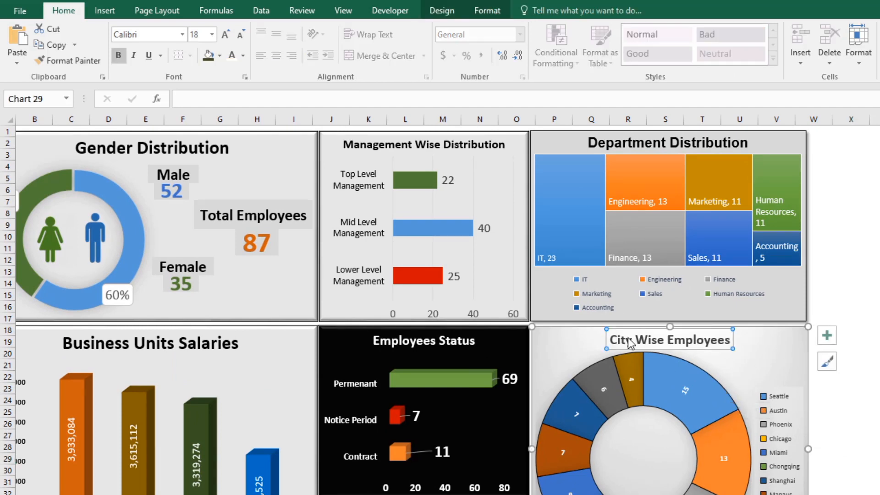
left_click(228, 38)
left_click(836, 437)
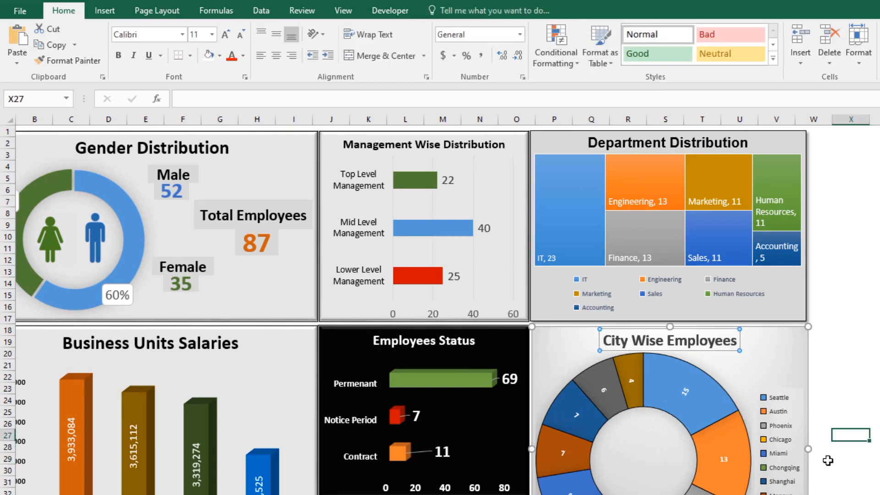
scroll(821, 458, "down", 5)
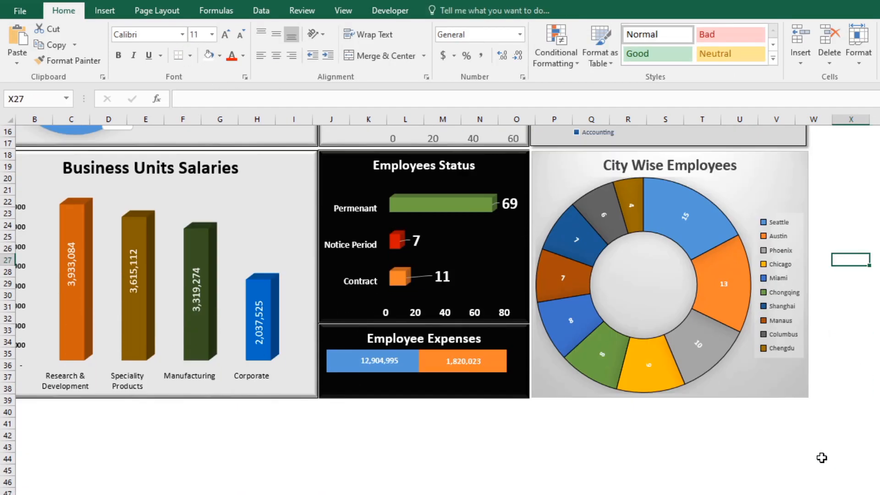
left_click(544, 184)
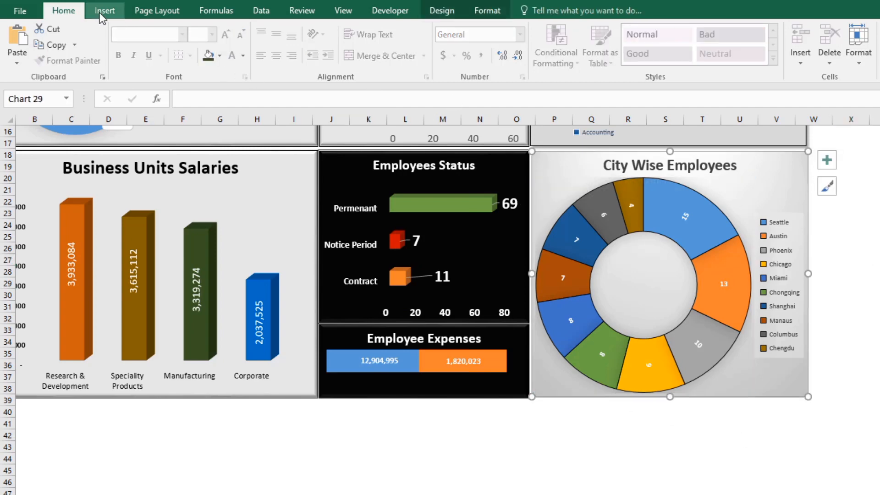
left_click(639, 433)
scroll(636, 433, "up", 1)
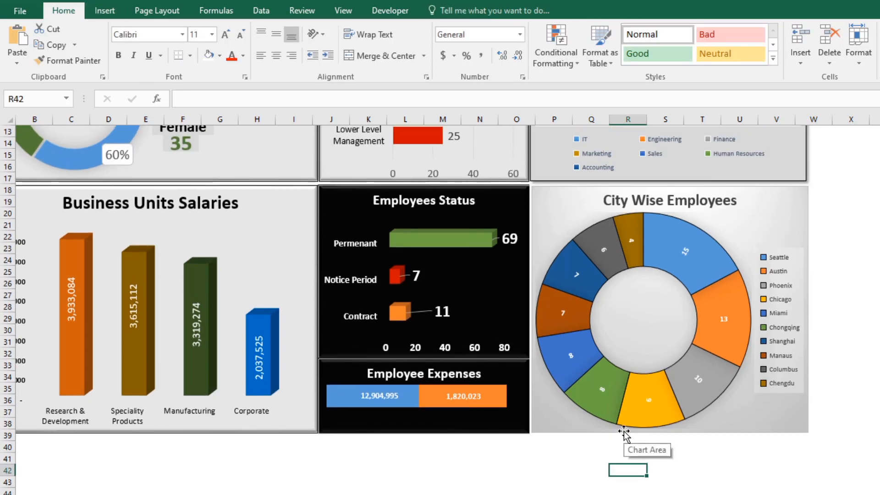
scroll(624, 433, "up", 1)
left_click(560, 239)
left_click(487, 11)
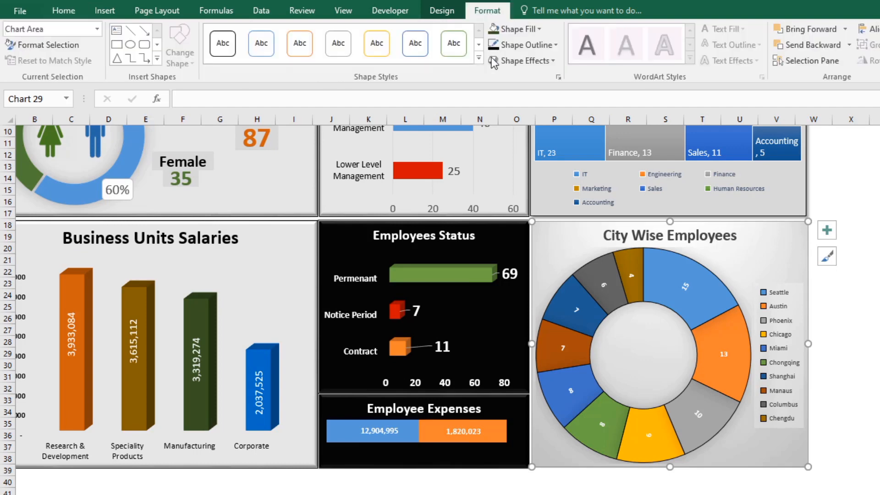
left_click(554, 61)
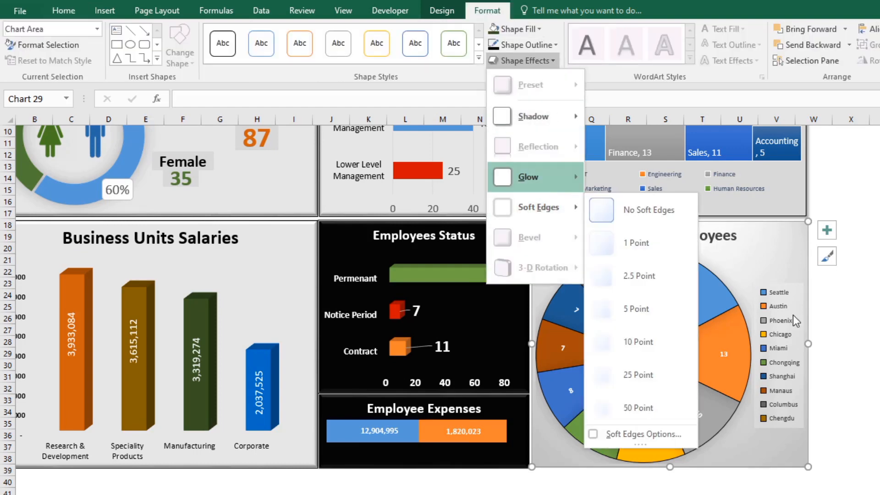
left_click(870, 311)
left_click(842, 308)
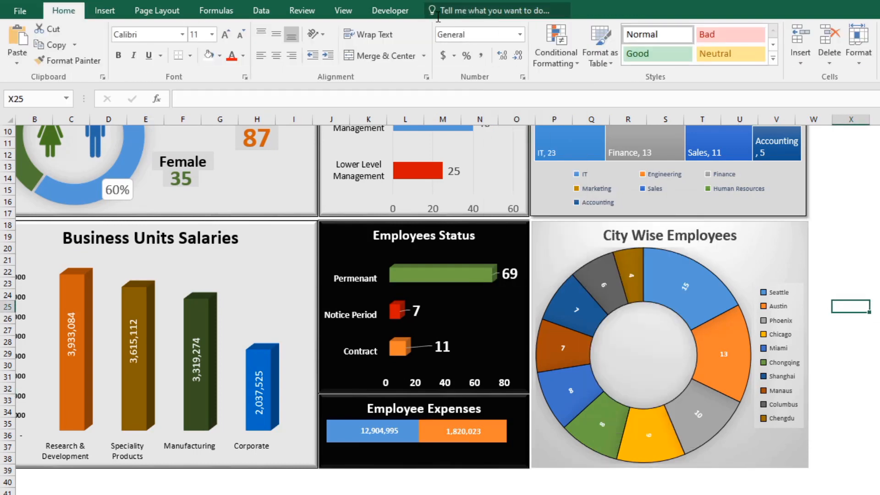
Step: Add a thin black outline around the City Wise Employees chart
left_click(534, 237)
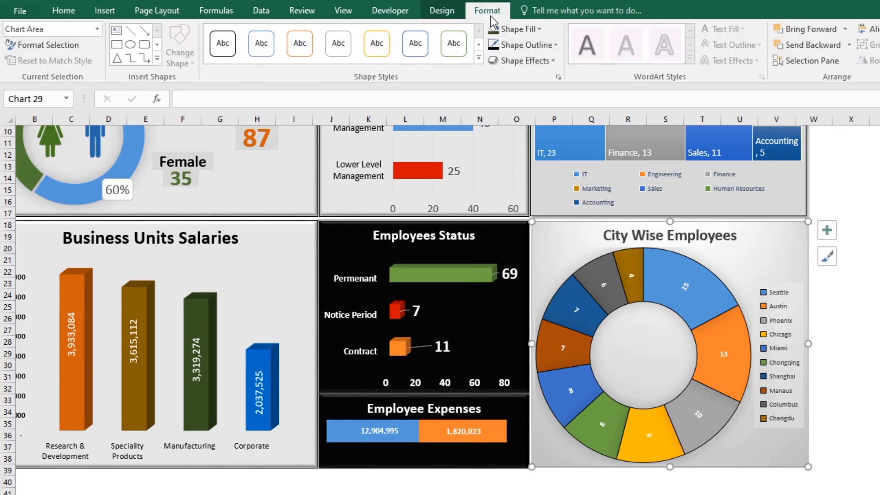
left_click(506, 46)
left_click(503, 66)
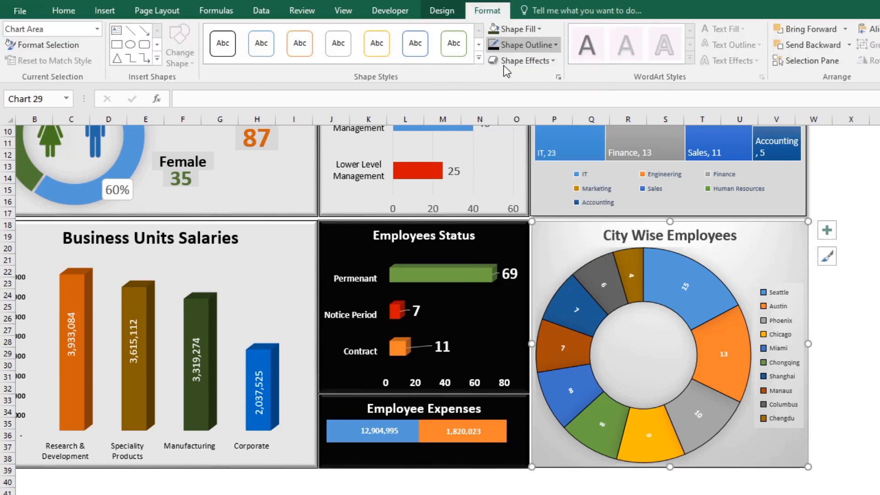
left_click(858, 412)
left_click(850, 377)
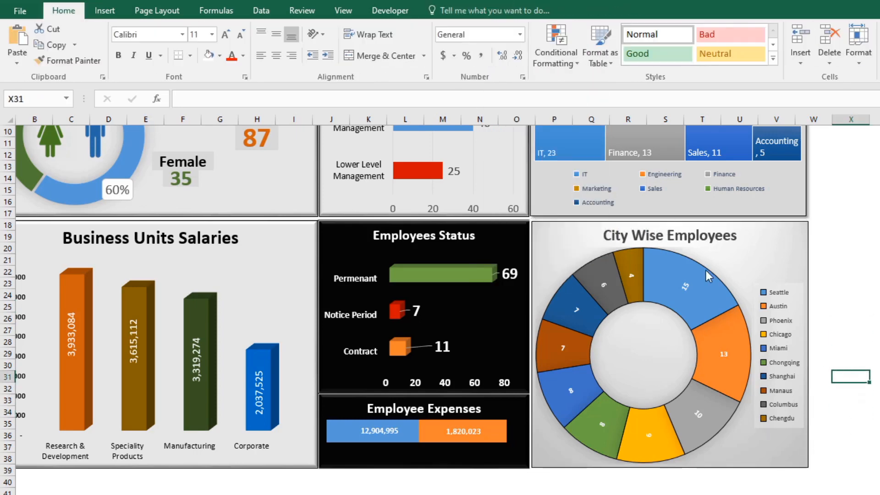
Step: Narrow the City Wise Employees chart slightly to match the width of the Department Distribution chart above
left_click(581, 236)
left_click_drag(805, 345, 805, 345)
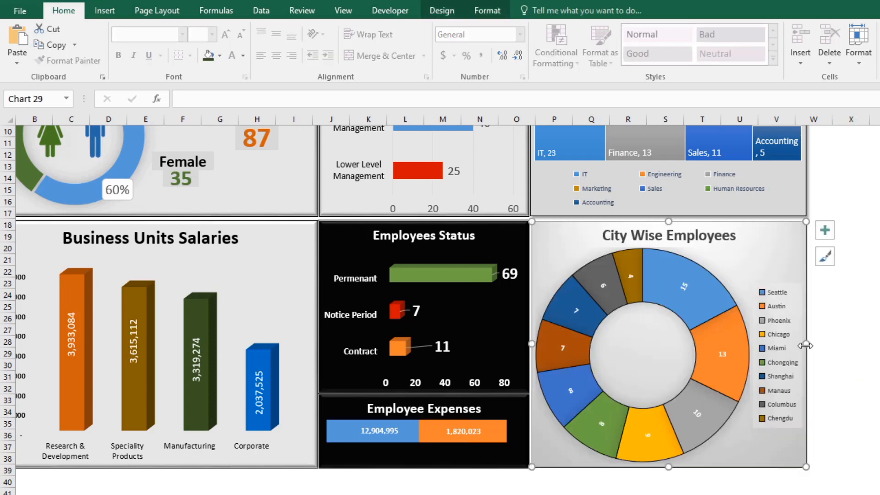
left_click(828, 356)
left_click(837, 357)
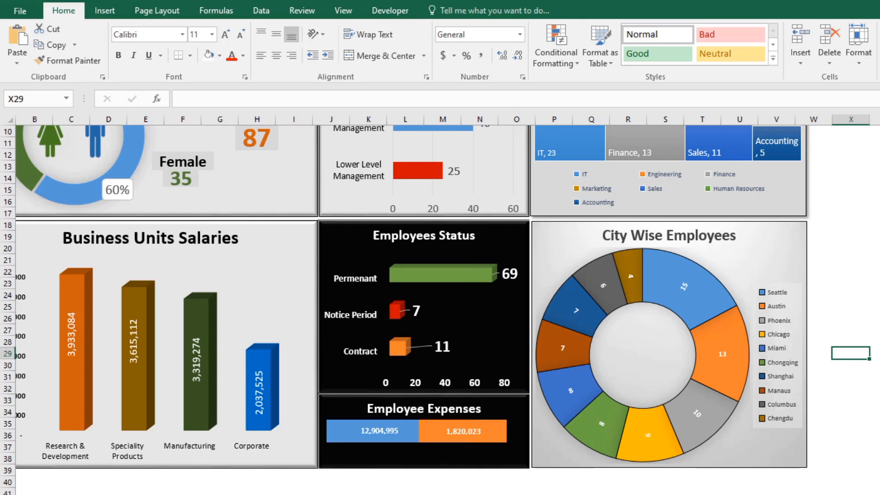
scroll(866, 401, "up", 3)
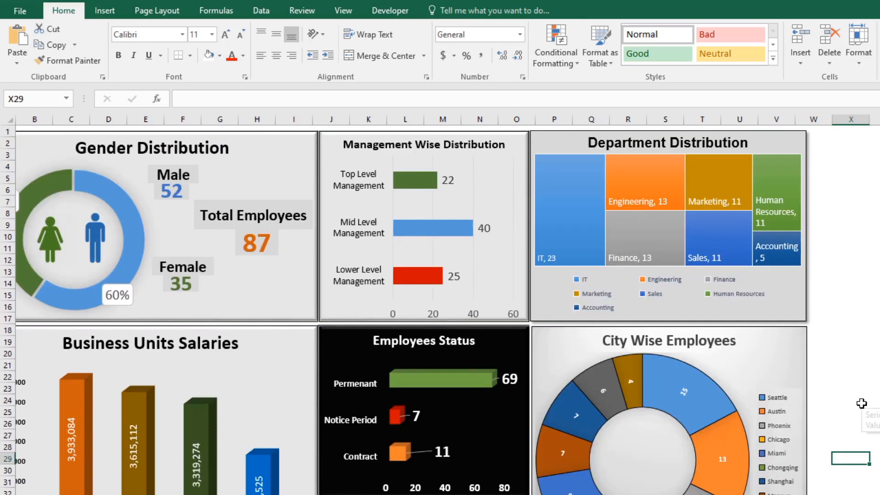
scroll(866, 397, "down", 4)
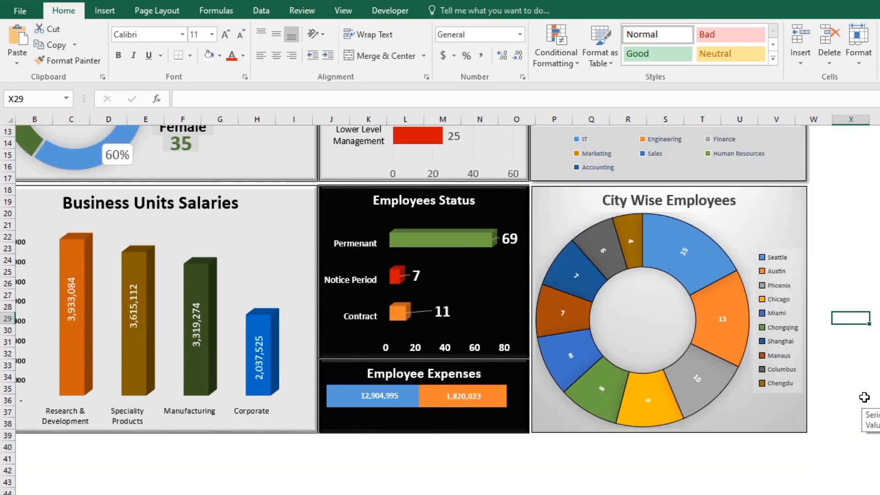
scroll(864, 396, "down", 2, "ctrl")
scroll(841, 391, "up", 3)
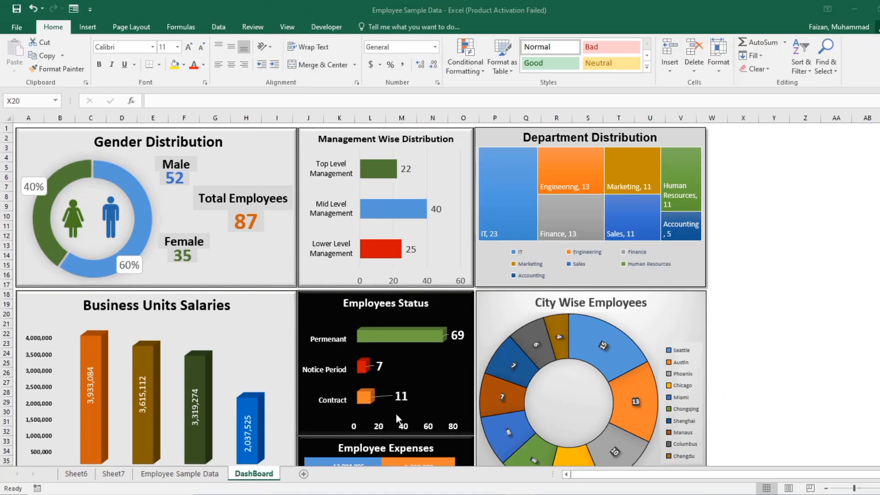
Step: Create a PivotTable from the entire Employee Sample Data range A1:U88, placed on the existing Sheet7 at cell A69
left_click(171, 474)
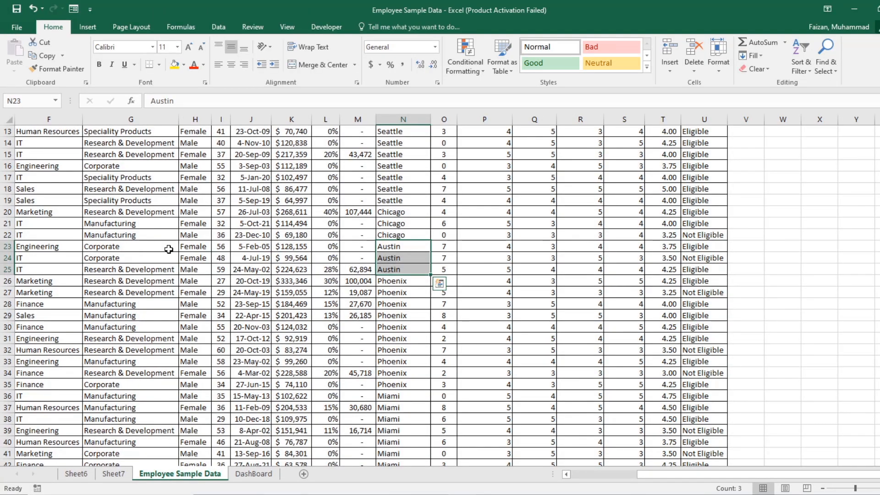
left_click(168, 248)
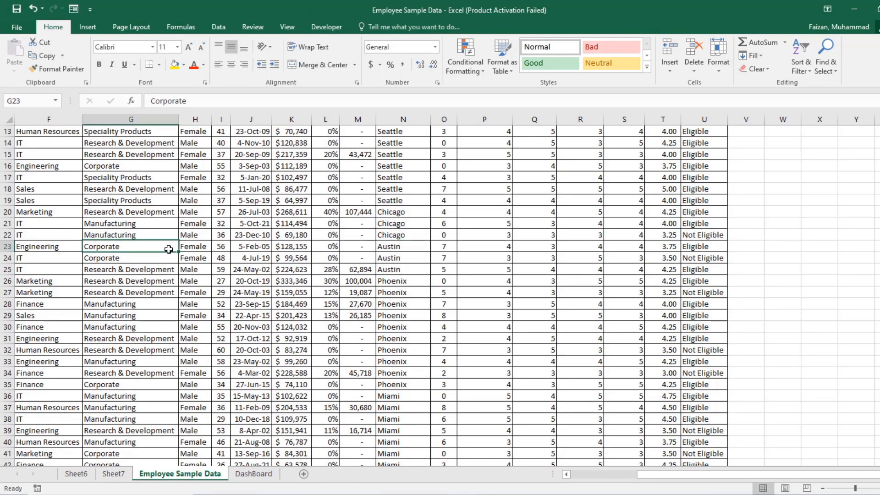
key("ctrl+Up")
key("ctrl+Left")
key("ctrl+shift+Right")
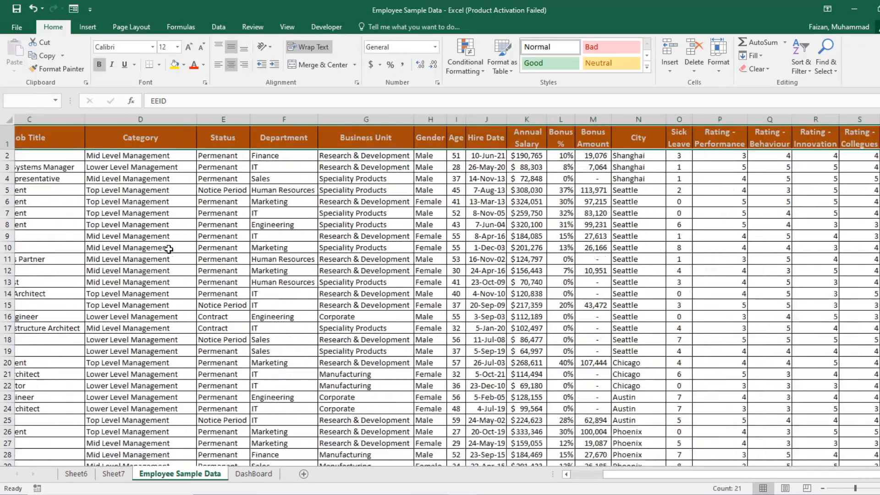
key("ctrl+shift+Down")
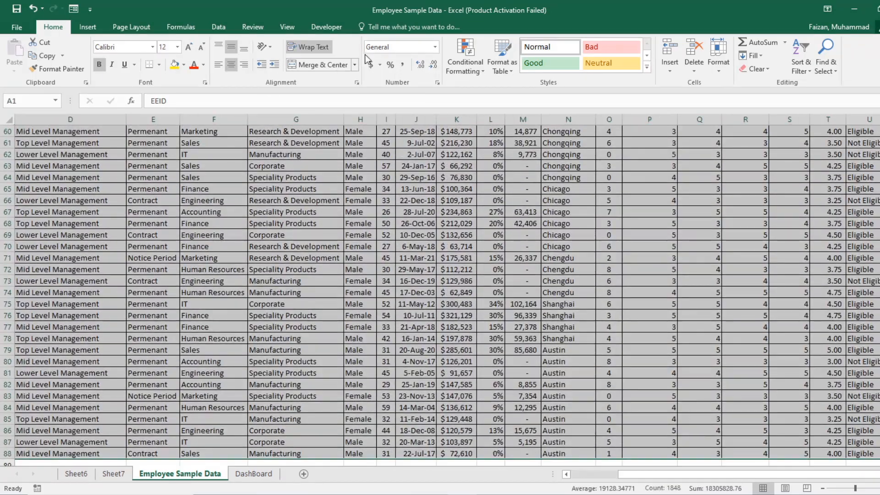
left_click(88, 27)
left_click(18, 55)
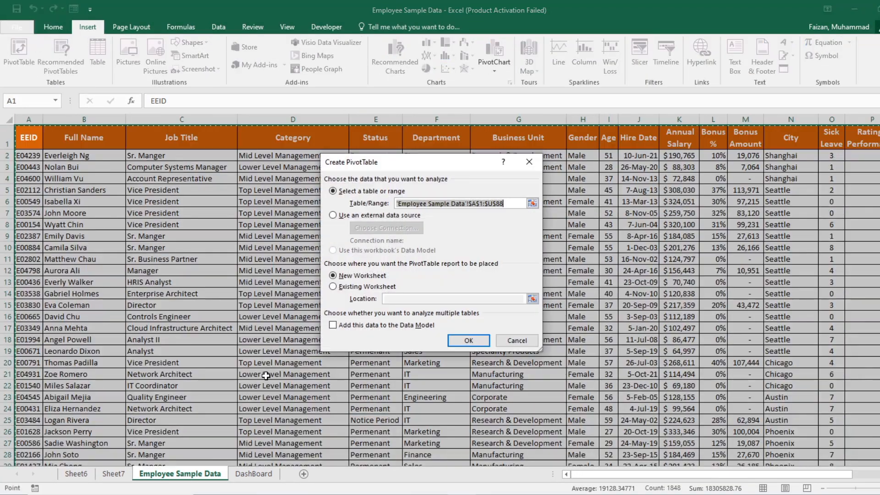
left_click(348, 286)
left_click(112, 474)
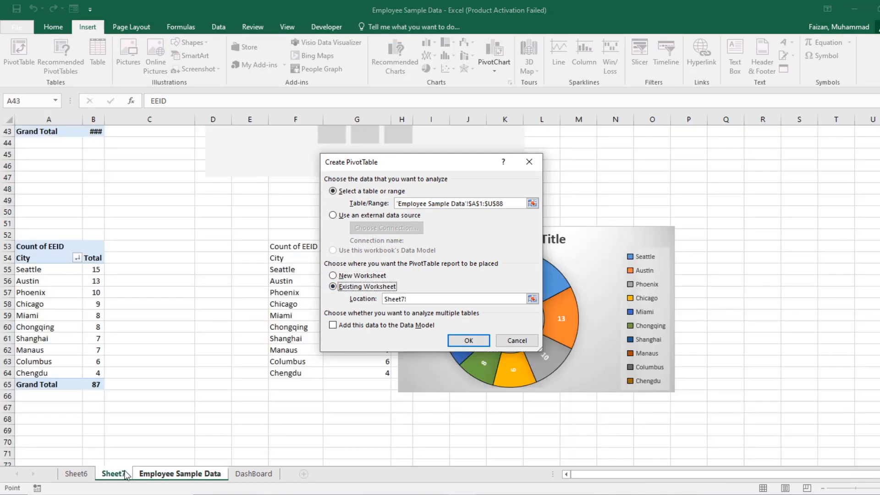
left_click(42, 431)
left_click(468, 338)
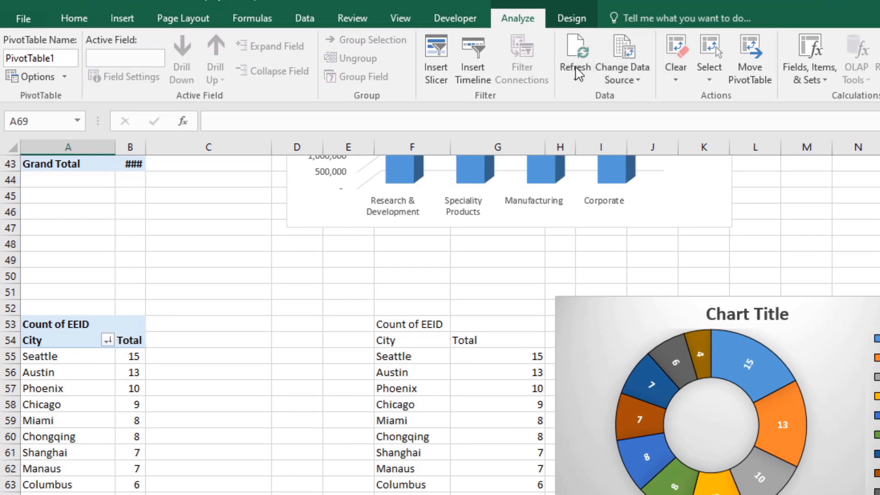
Step: Insert slicers for Job Title, Category, Status, Department, Business Unit, Gender and City from the new PivotTable
left_click(440, 69)
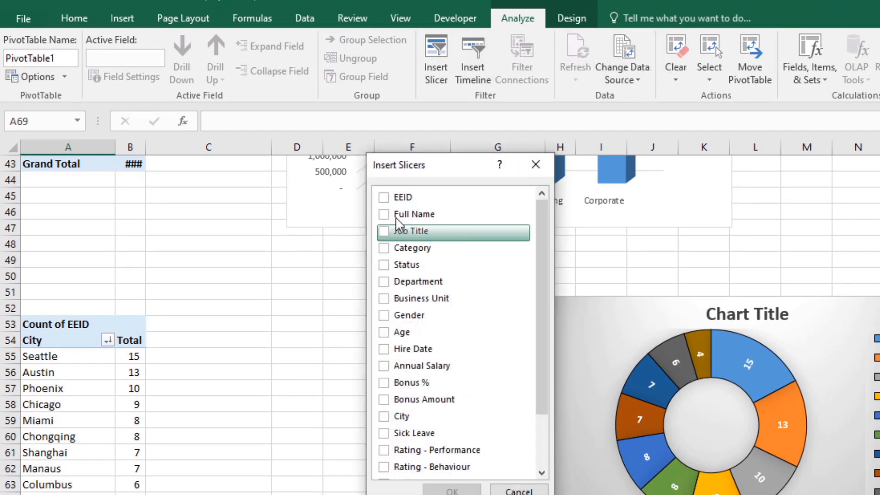
left_click(383, 231)
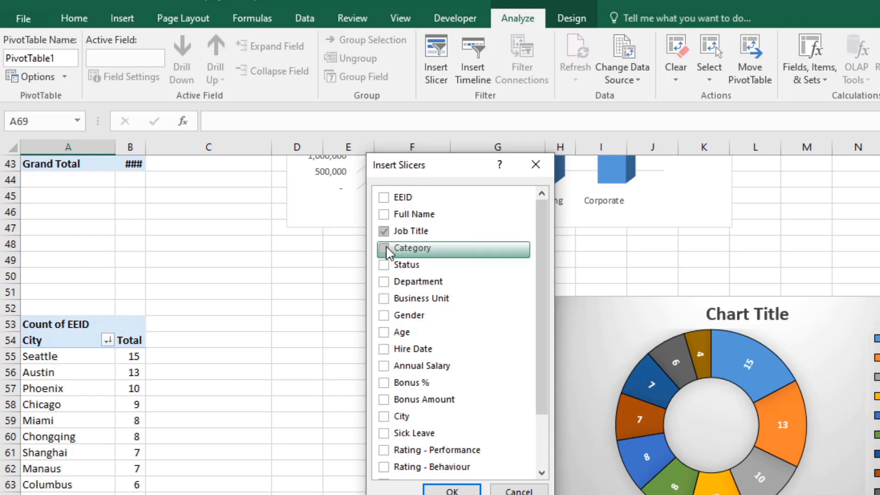
left_click(384, 248)
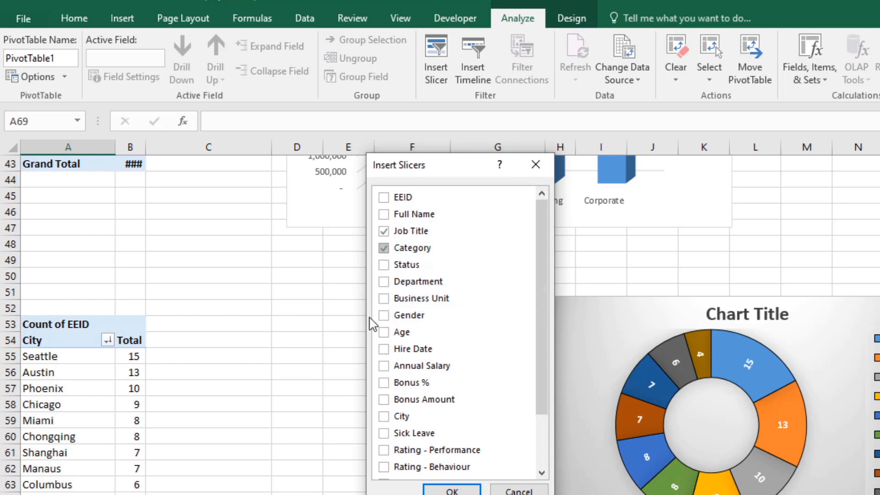
left_click(383, 298)
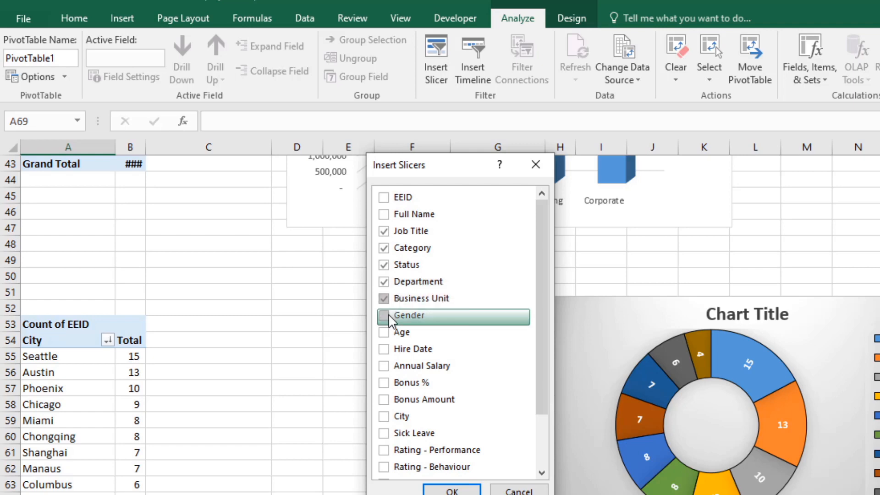
left_click(384, 315)
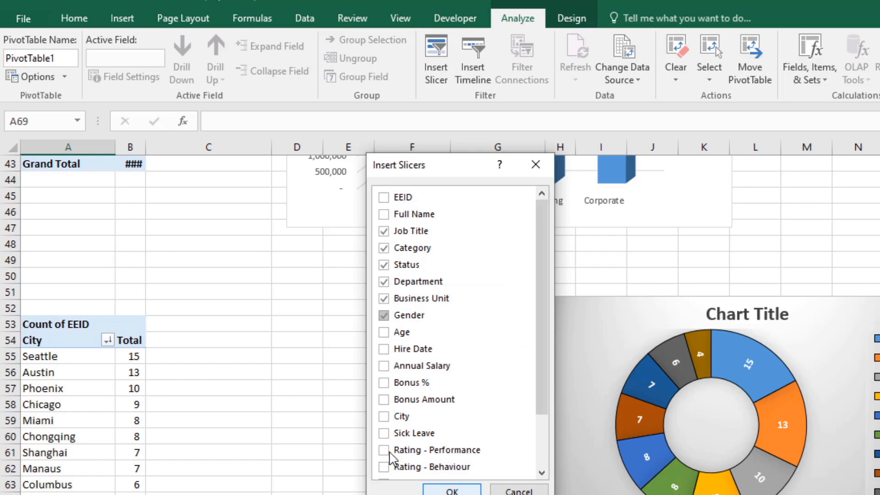
left_click(383, 416)
left_click(452, 490)
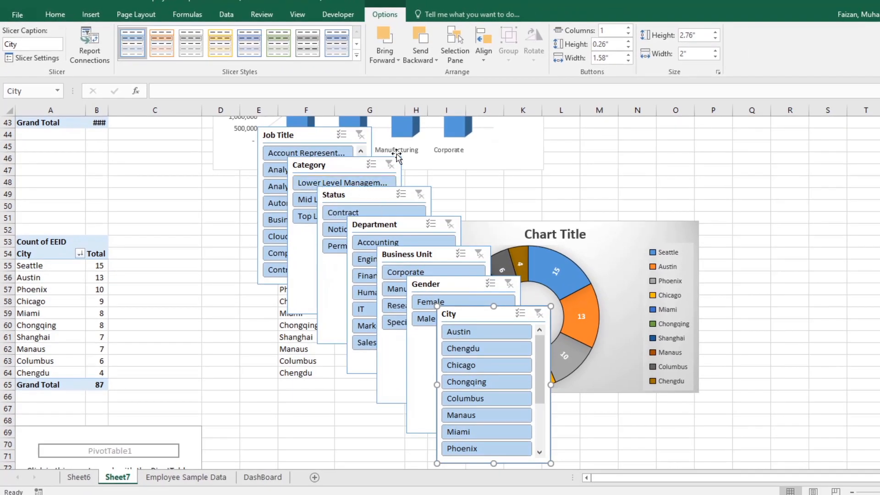
Step: Copy the Job Title slicer and paste it onto the DashBoard sheet beside the Department Distribution chart
left_click(314, 142)
right_click(314, 142)
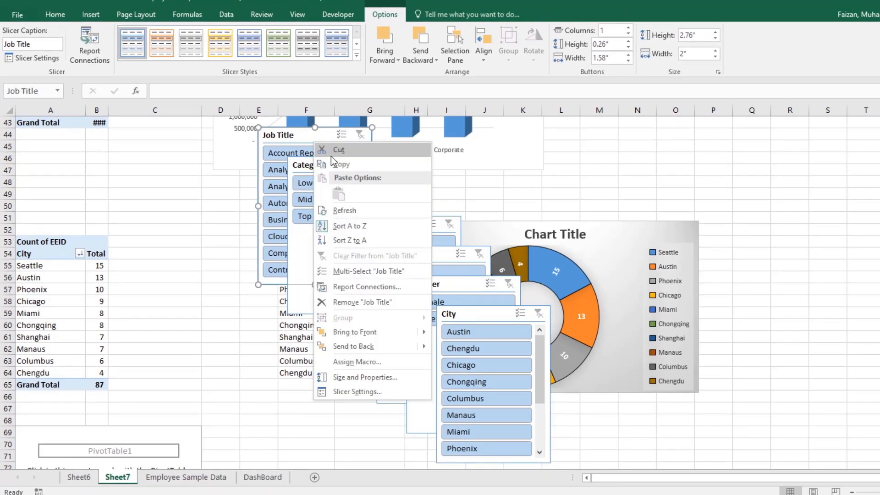
left_click(335, 164)
left_click(271, 477)
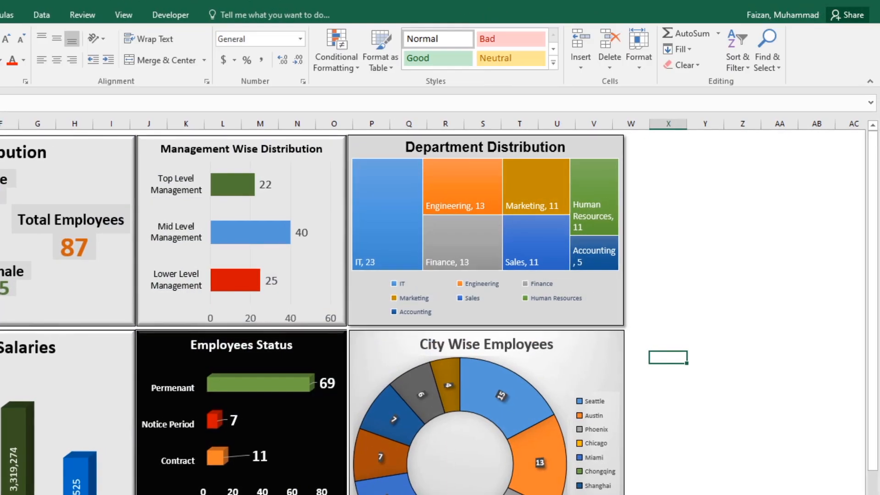
right_click(679, 138)
left_click(729, 202)
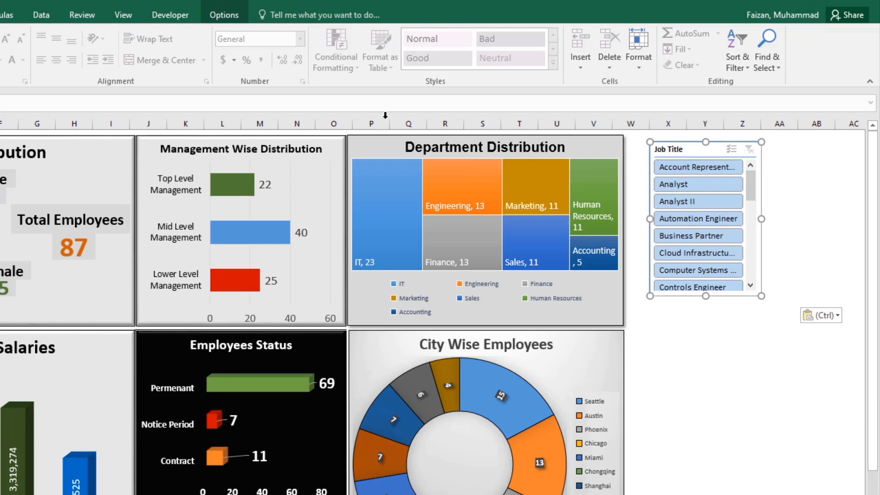
Step: Arrange the Job Title slicer in three columns and enlarge it to about 3.82" wide by 3.44" high
left_click(227, 19)
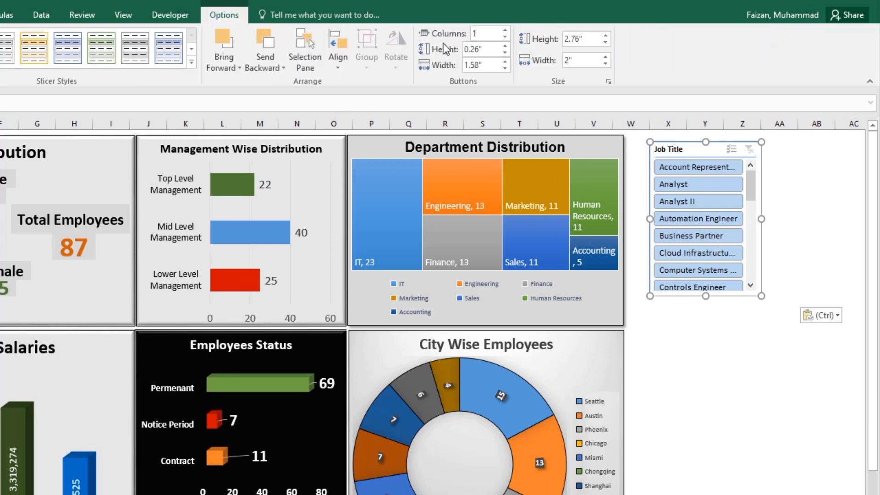
left_click(505, 29)
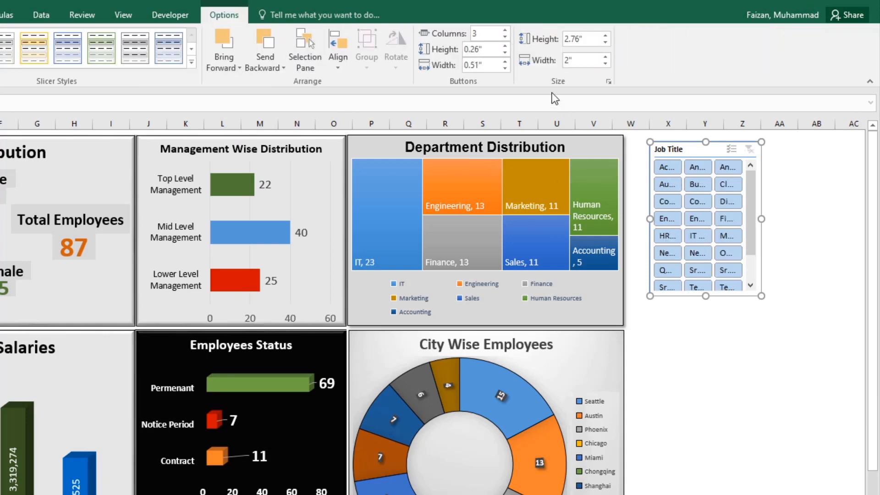
left_click_drag(761, 219, 831, 216)
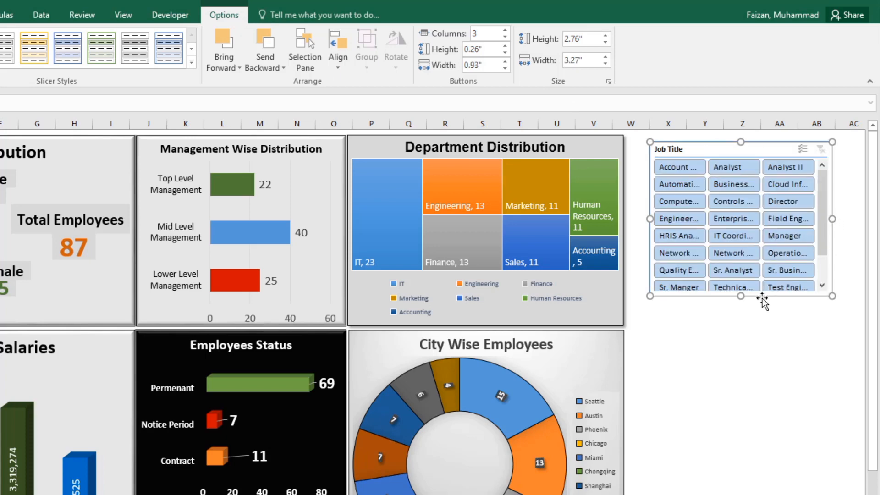
left_click_drag(741, 297, 748, 334)
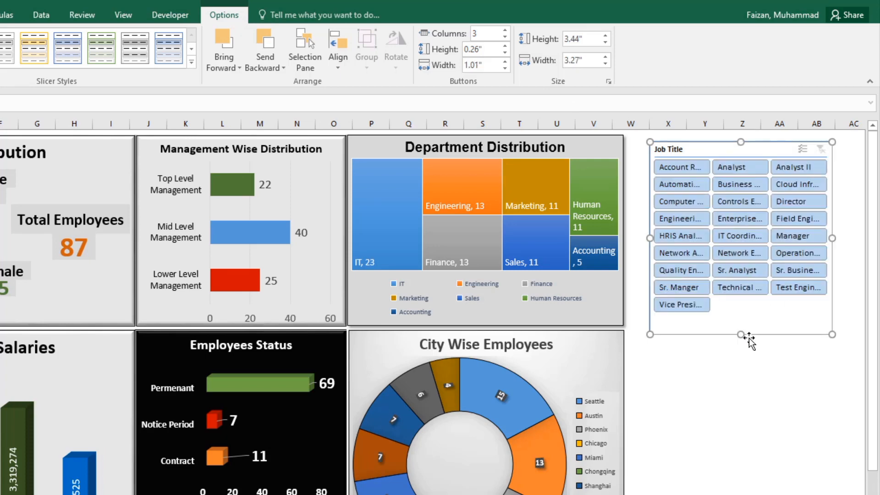
left_click_drag(832, 238, 850, 238)
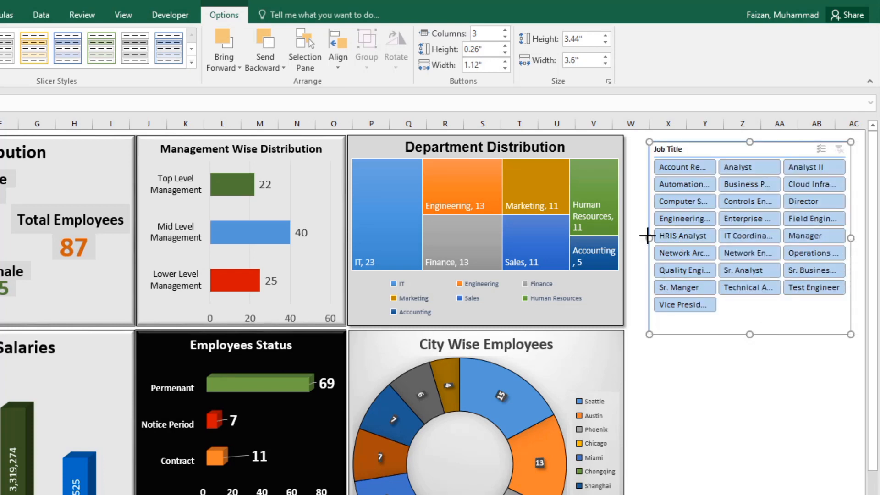
left_click_drag(647, 235, 637, 237)
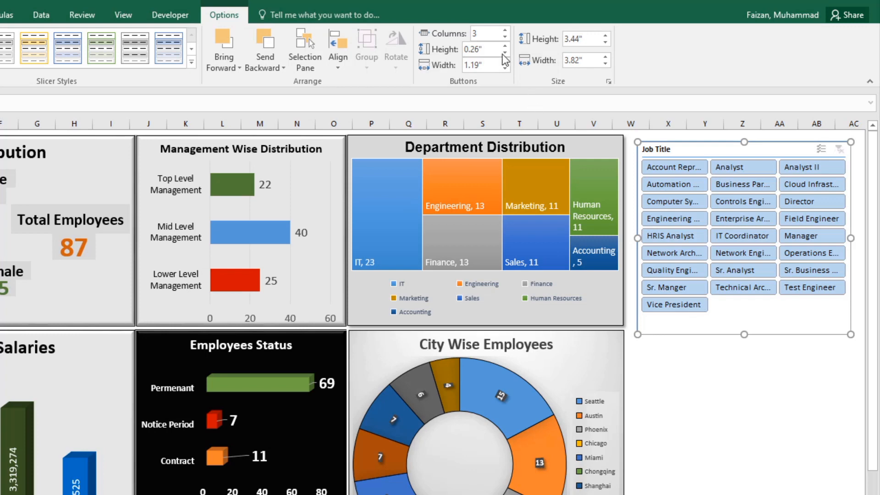
Step: Try the Job Title slicer's buttons in two columns and in four columns
left_click(505, 36)
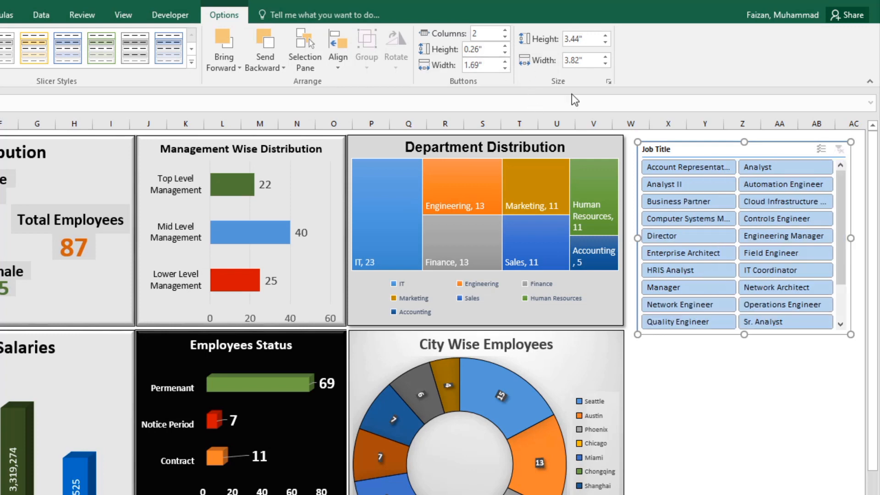
left_click(504, 30)
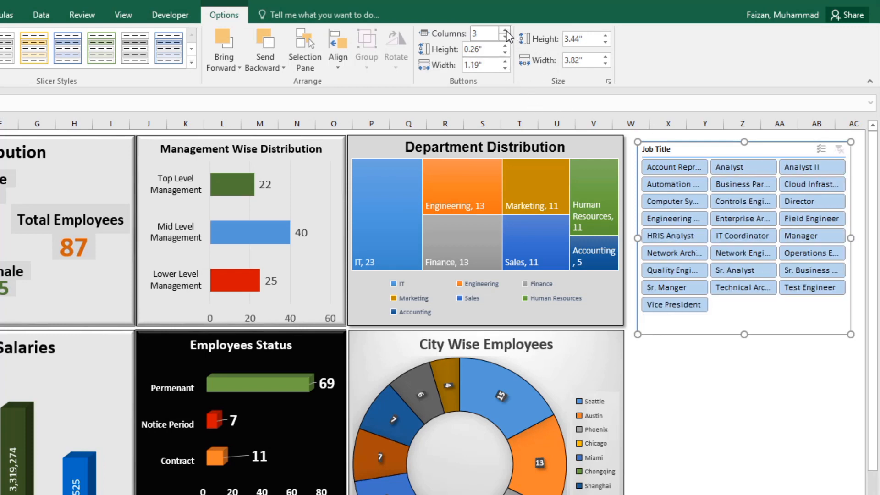
left_click(504, 29)
Step: Align the Job Title slicer with the top of the Department Distribution chart, directly beside it, and widen it to about 4.45"
left_click_drag(636, 239, 630, 236)
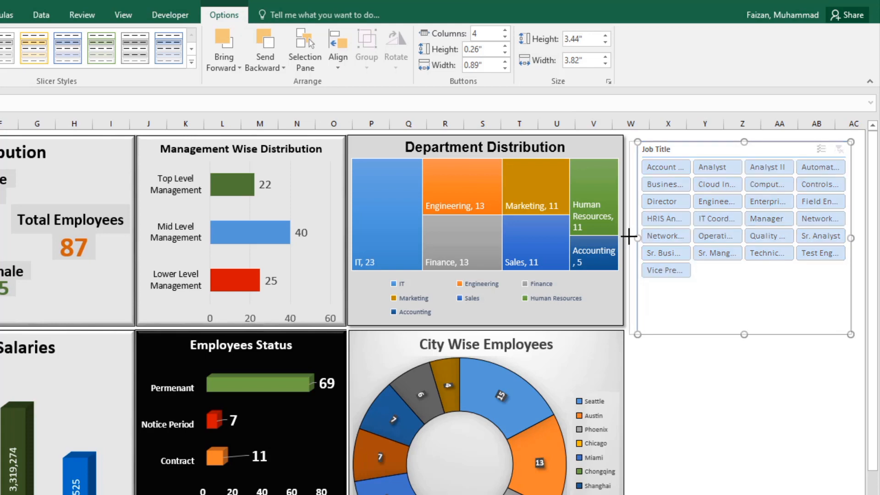
left_click_drag(671, 149, 669, 141)
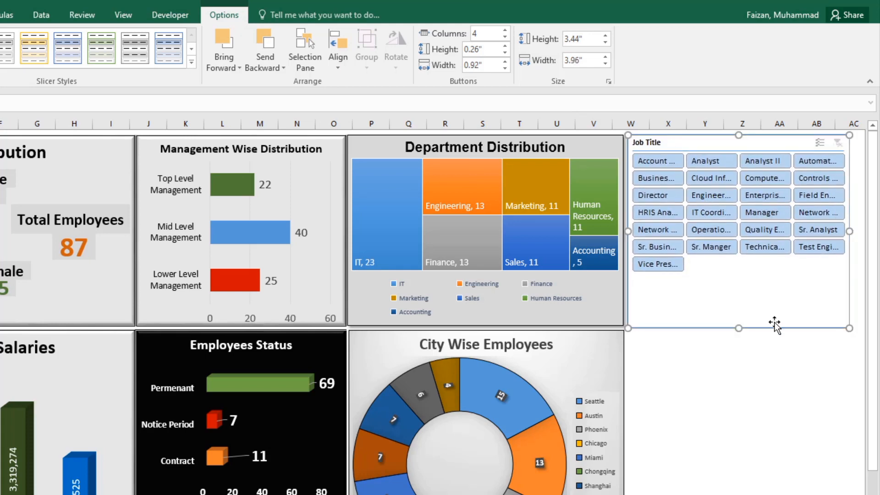
left_click_drag(849, 230, 618, 227)
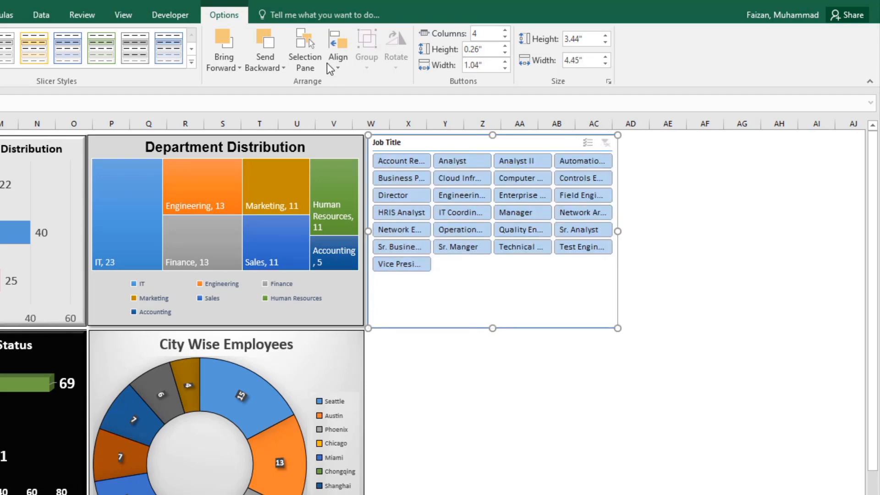
Step: Set the Job Title slicer to three columns and resize it to about 4.89" wide by 3.4" high
left_click(505, 37)
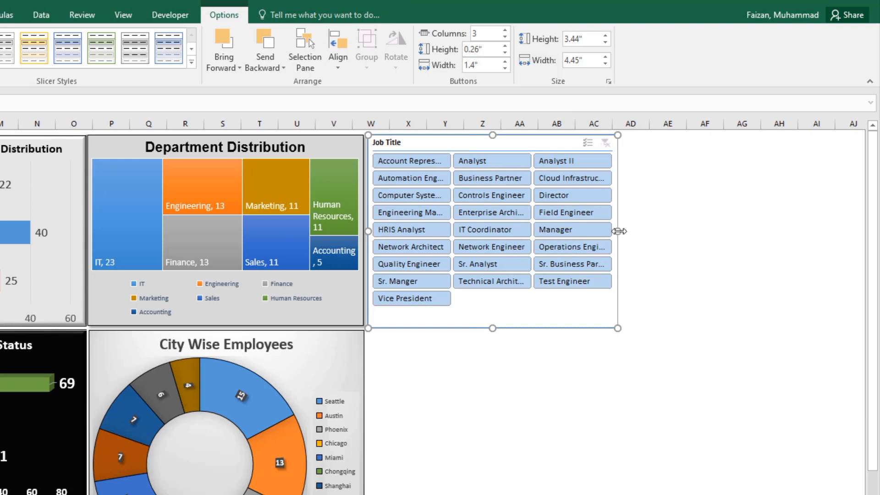
left_click_drag(618, 232, 642, 231)
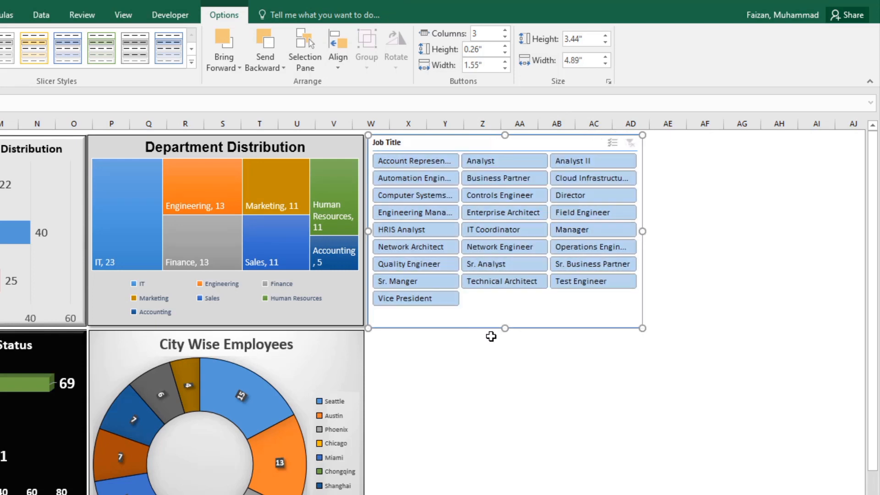
left_click(512, 358)
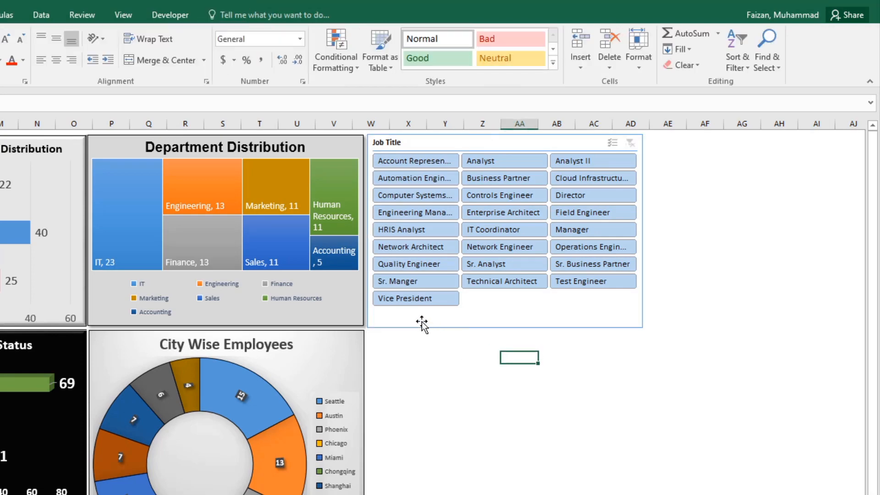
left_click(421, 323)
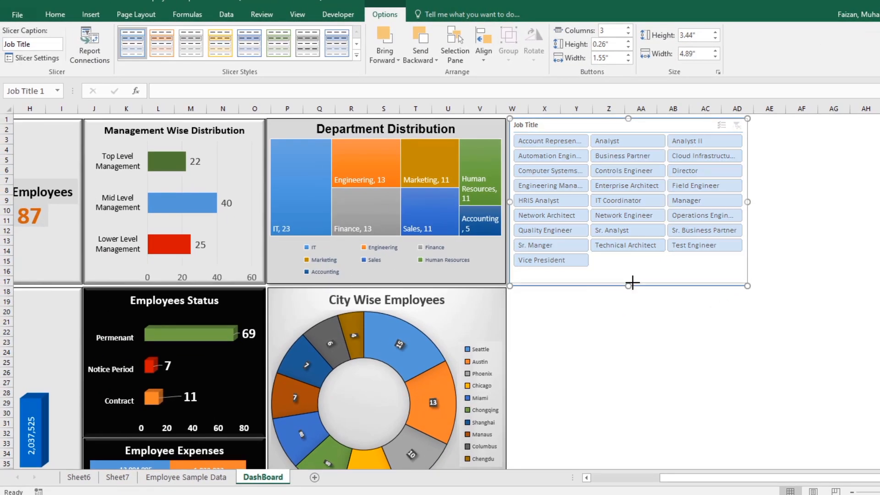
left_click_drag(632, 282, 631, 283)
left_click(629, 290)
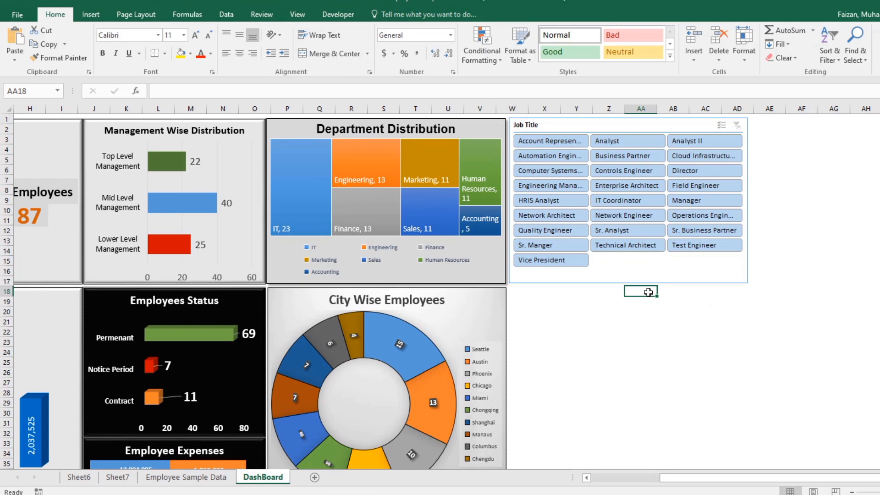
Step: Apply the dark slicer style with solid blue buttons to the Job Title slicer
left_click(573, 277)
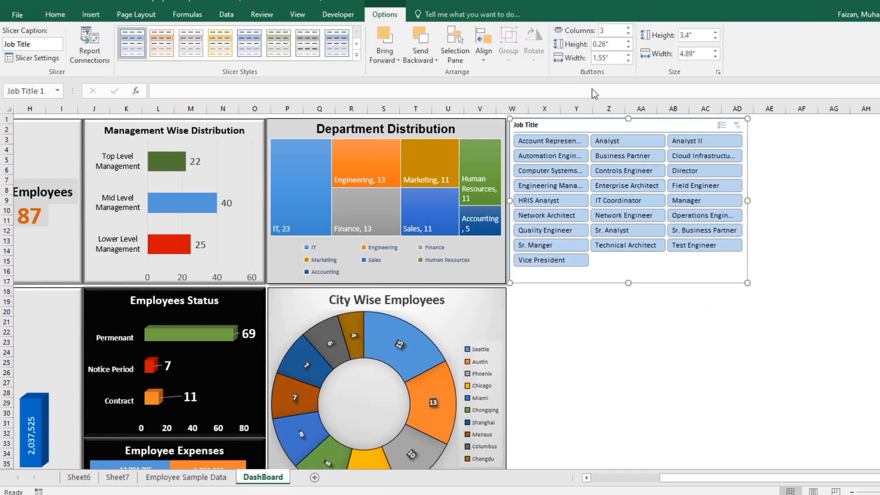
left_click(248, 42)
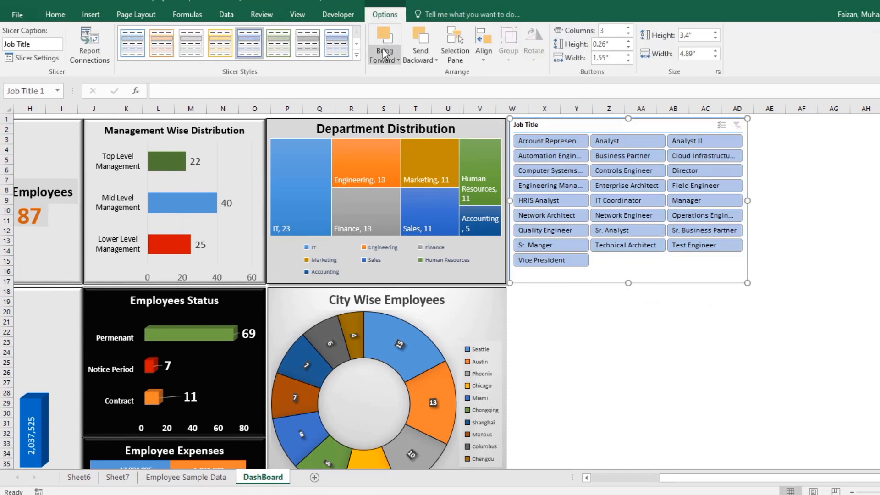
left_click(355, 57)
left_click(249, 92)
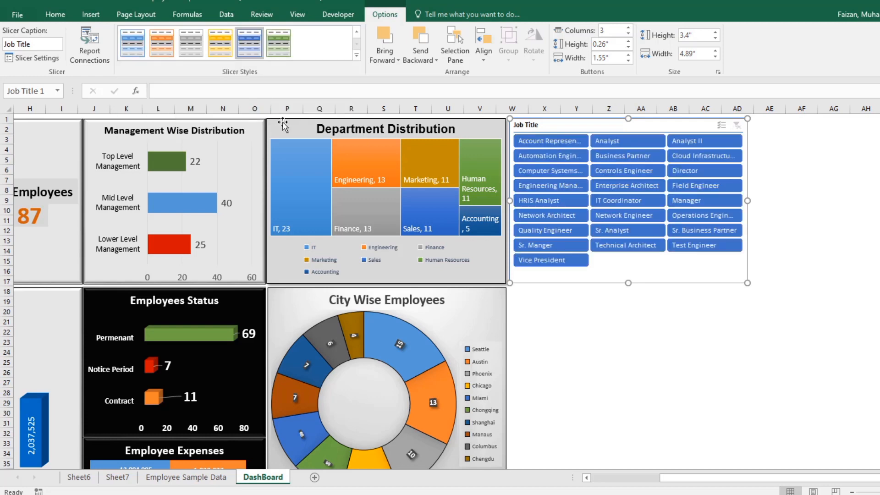
Step: Try the dark green, dark orange and dark gray slicer styles on the Job Title slicer
left_click(355, 55)
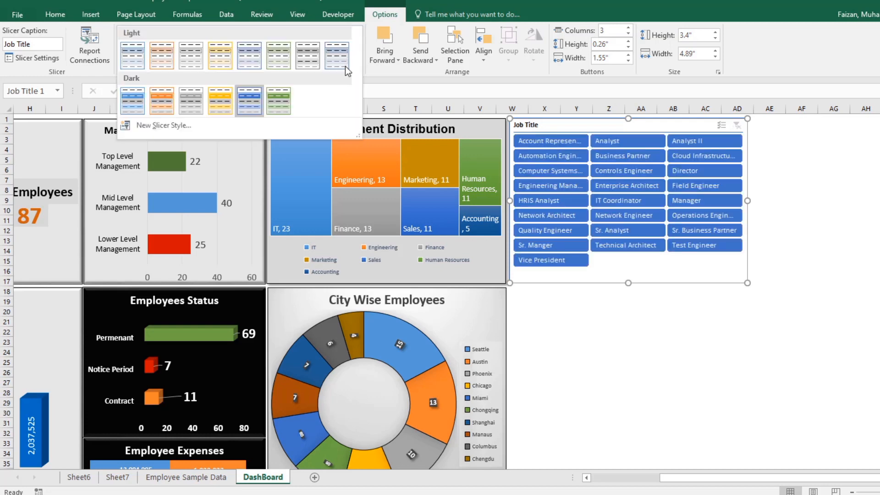
left_click(278, 101)
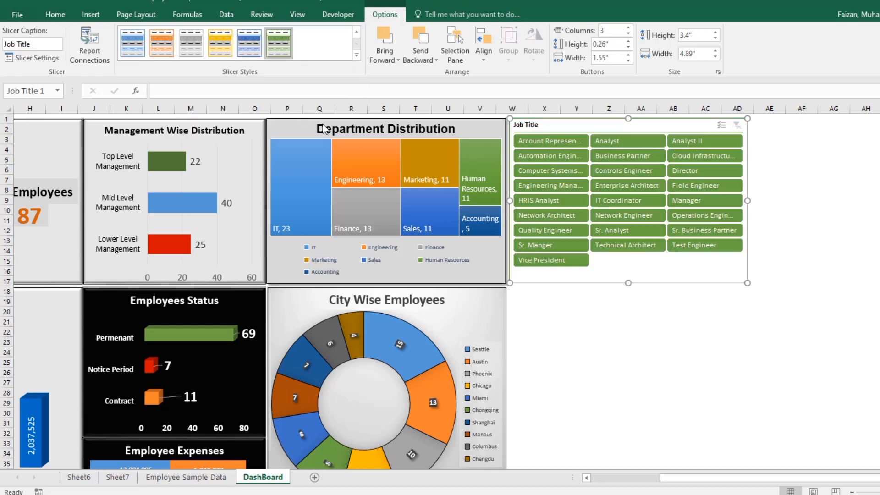
left_click(356, 55)
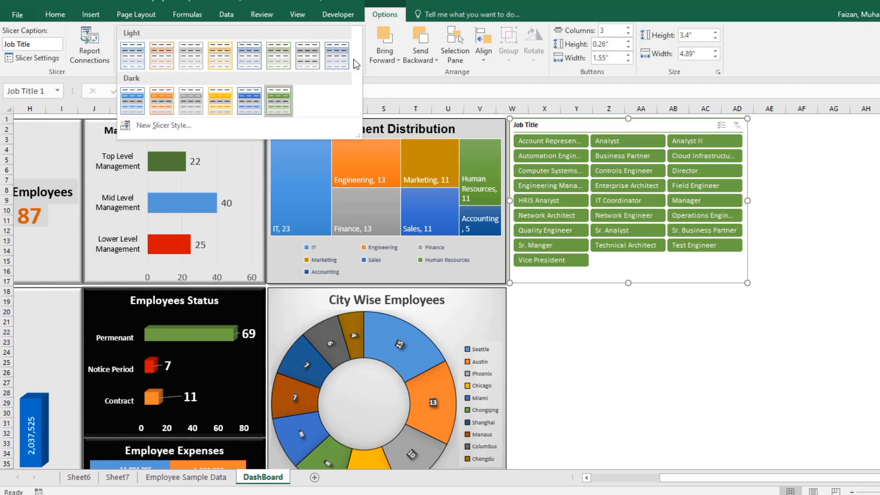
left_click(161, 99)
left_click(630, 298)
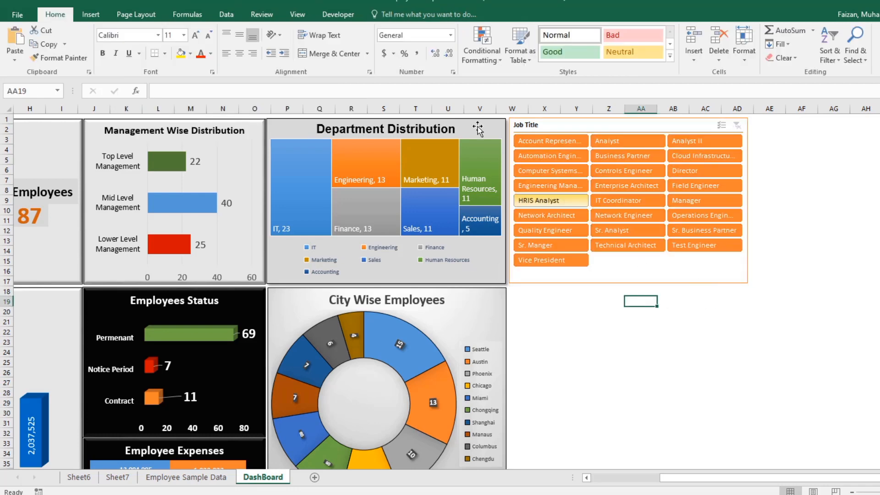
left_click(611, 268)
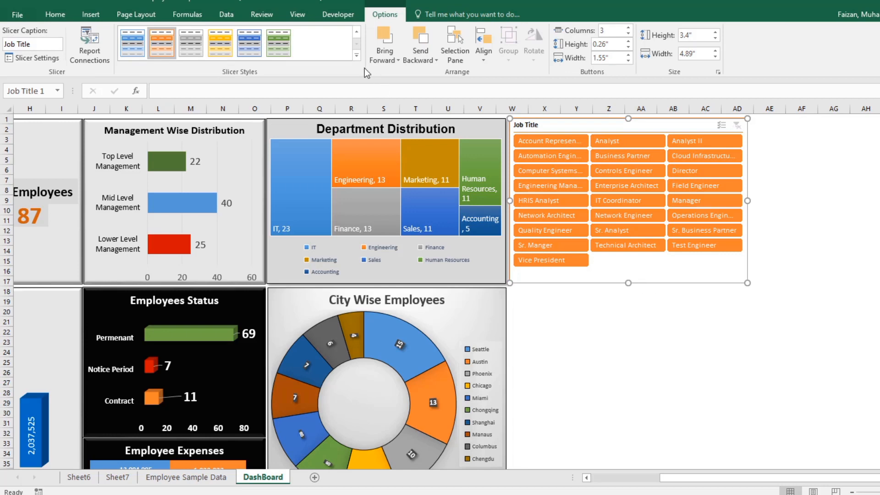
left_click(191, 43)
left_click(637, 322)
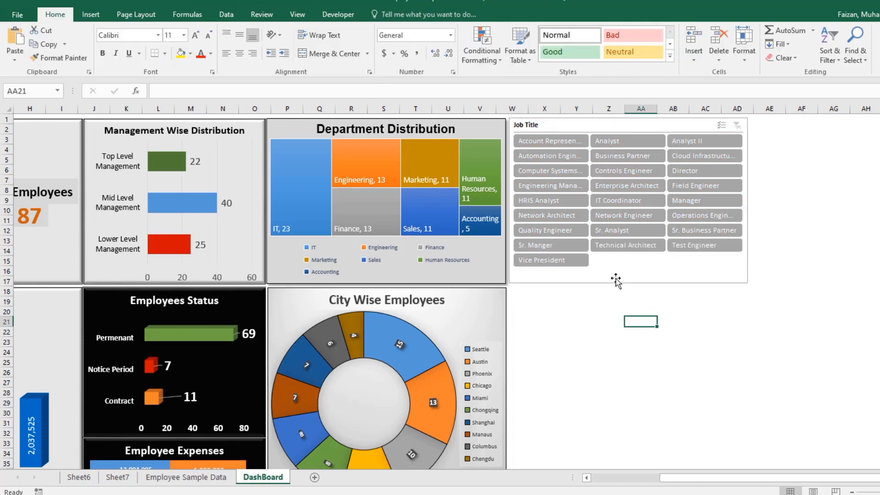
Step: Apply the dark slicer style with solid green buttons to the Job Title slicer
left_click(616, 281)
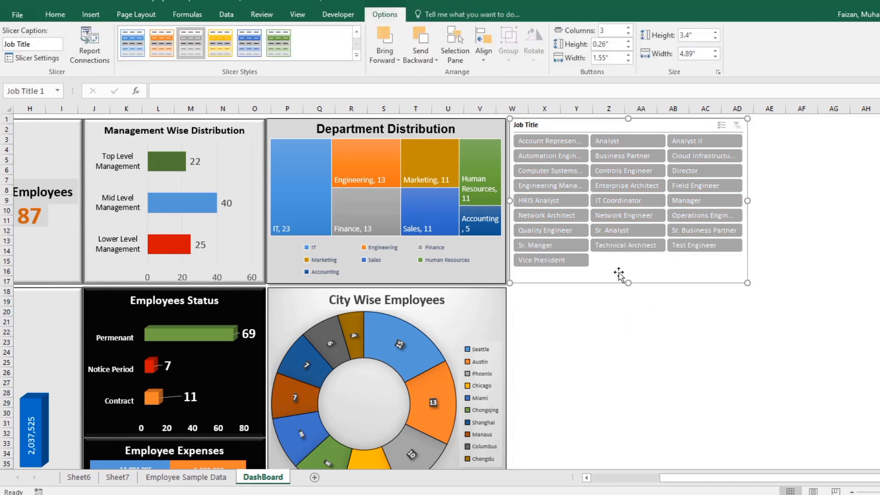
left_click(275, 43)
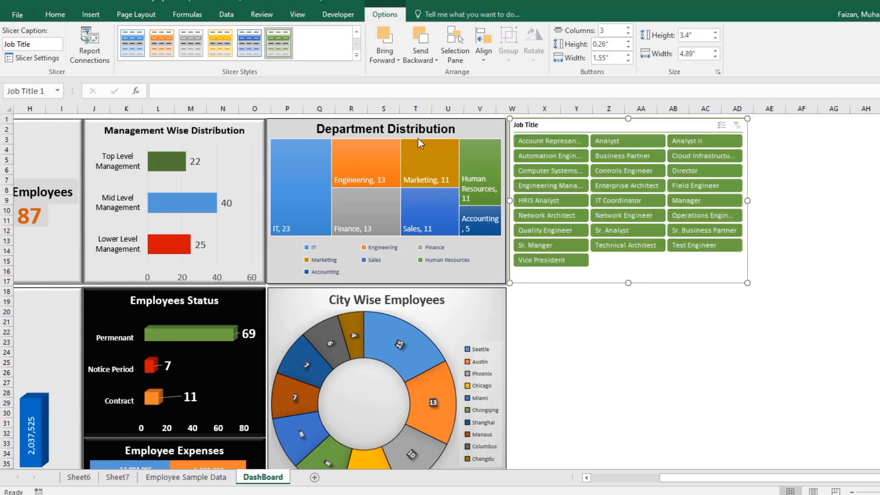
left_click(765, 302)
scroll(765, 317, "down", 2)
scroll(749, 318, "up", 2)
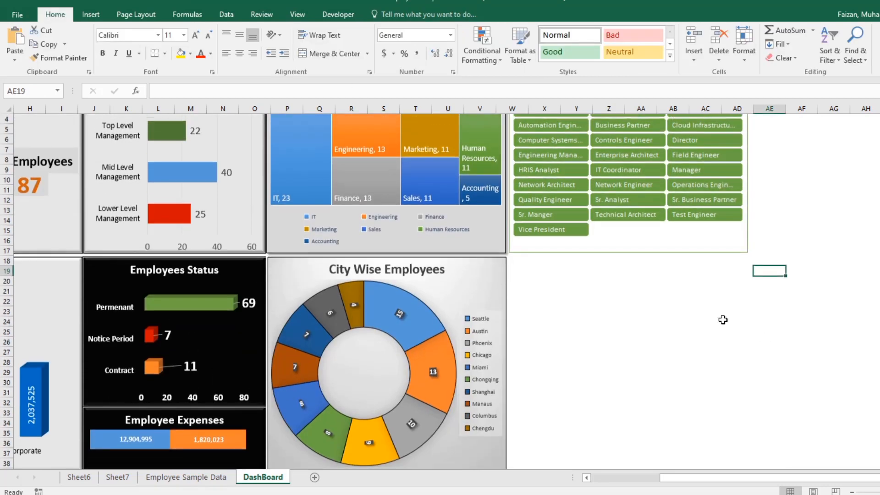
left_click(635, 282)
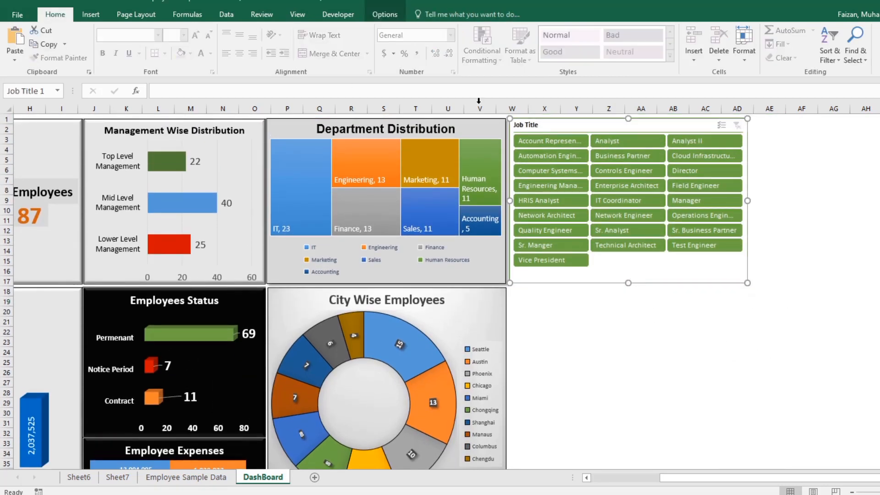
left_click(384, 14)
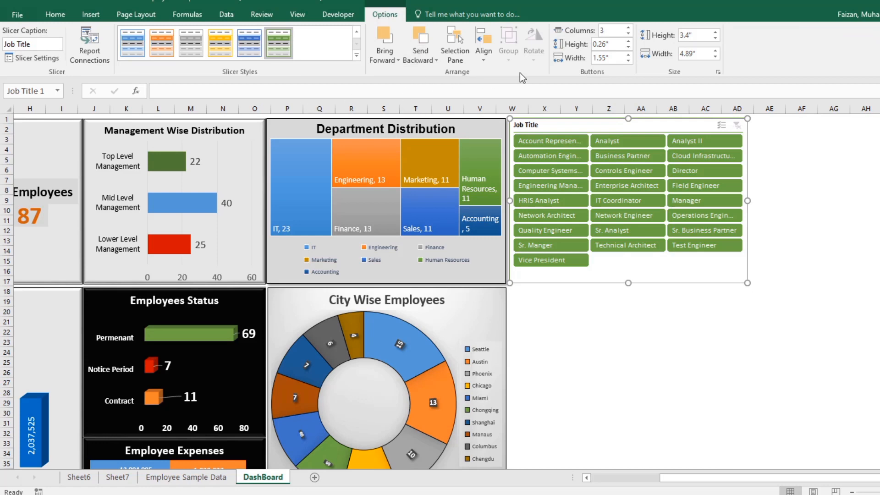
left_click(623, 317)
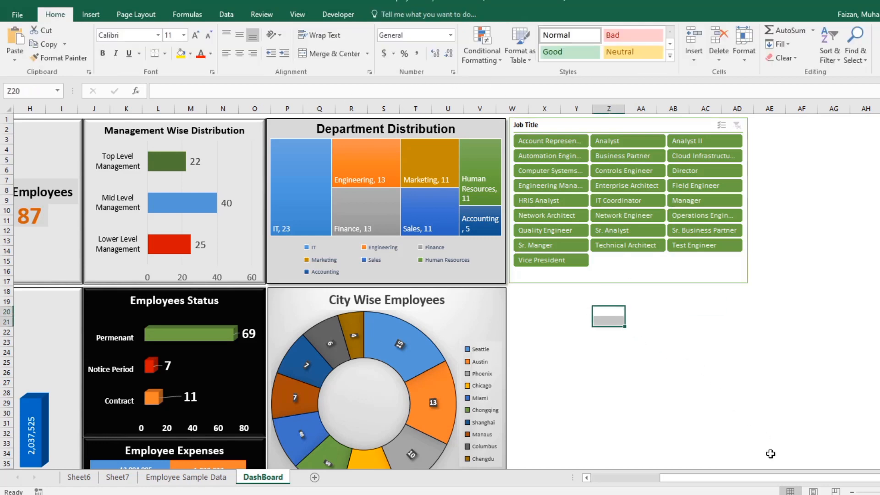
left_click_drag(659, 480, 569, 478)
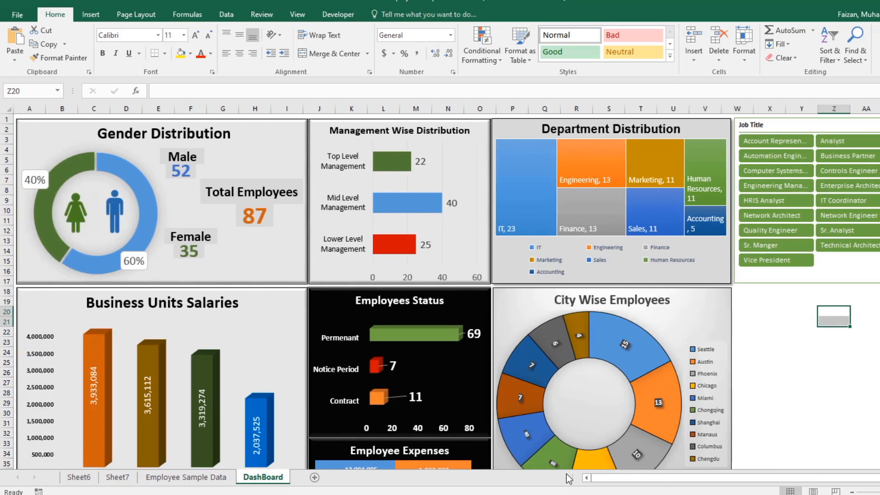
scroll(474, 357, "down", 1)
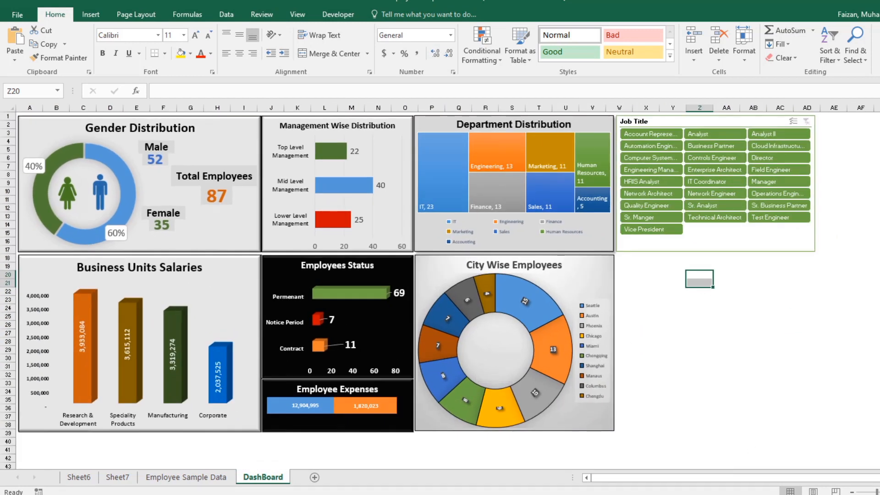
scroll(474, 358, "up", 1)
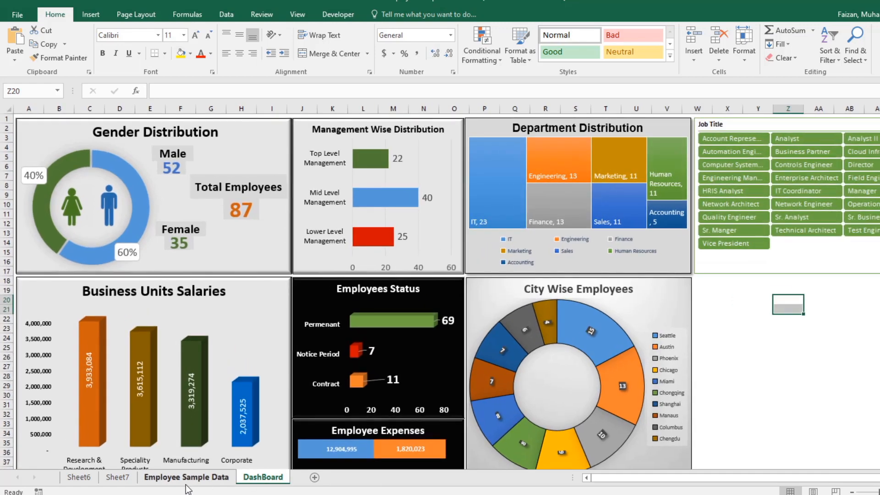
Step: Copy the Category slicer from Sheet7 to the DashBoard sheet and place it directly below the Job Title slicer
left_click(107, 481)
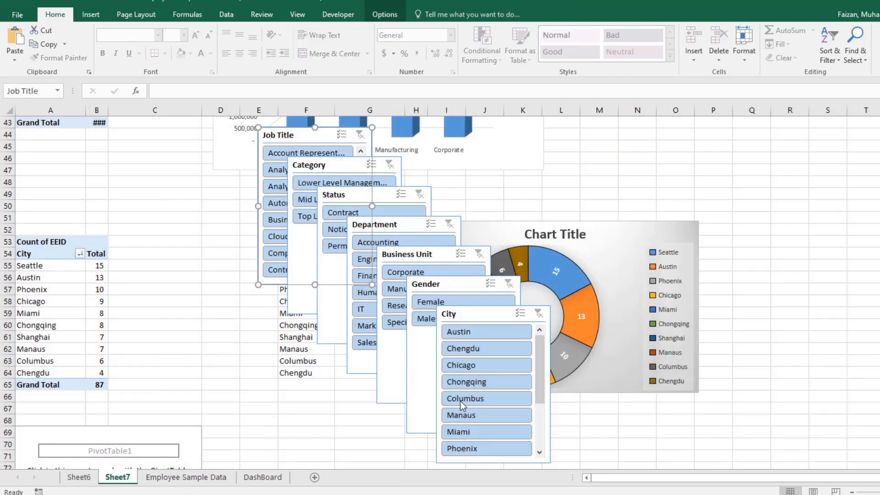
right_click(313, 170)
key("Escape")
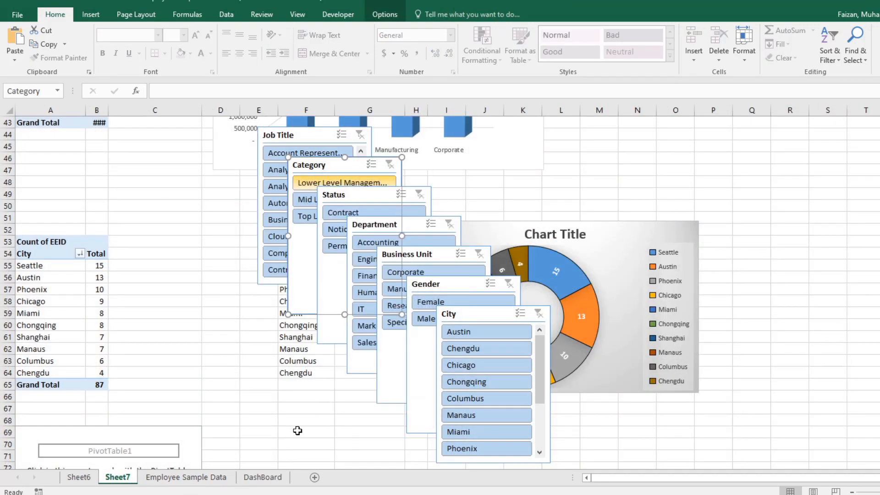
left_click(263, 476)
right_click(703, 303)
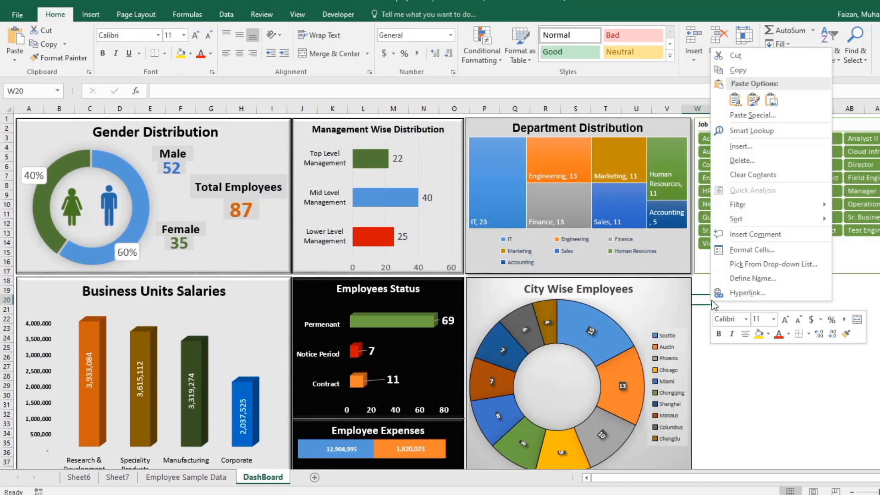
left_click(721, 96)
left_click_drag(708, 304, 722, 285)
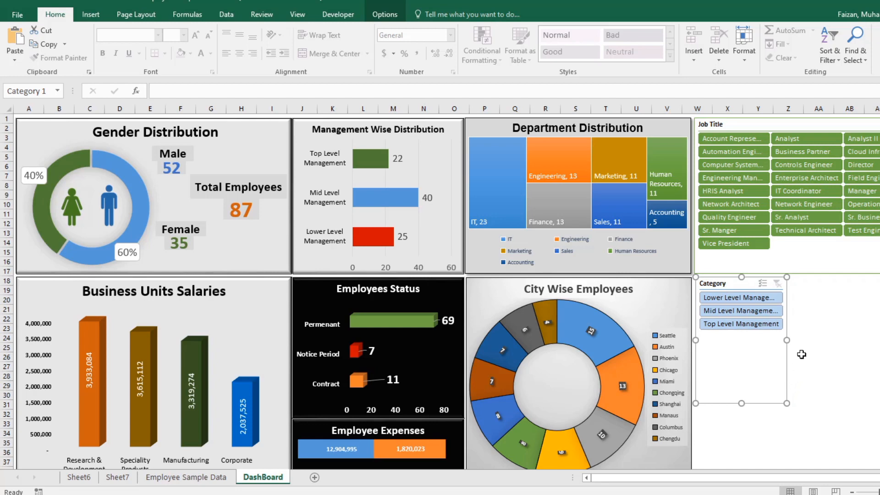
Step: Set the Category slicer to three columns and resize it to about 4.9" wide by 1.03" high, matching the Job Title slicer's width
left_click(381, 15)
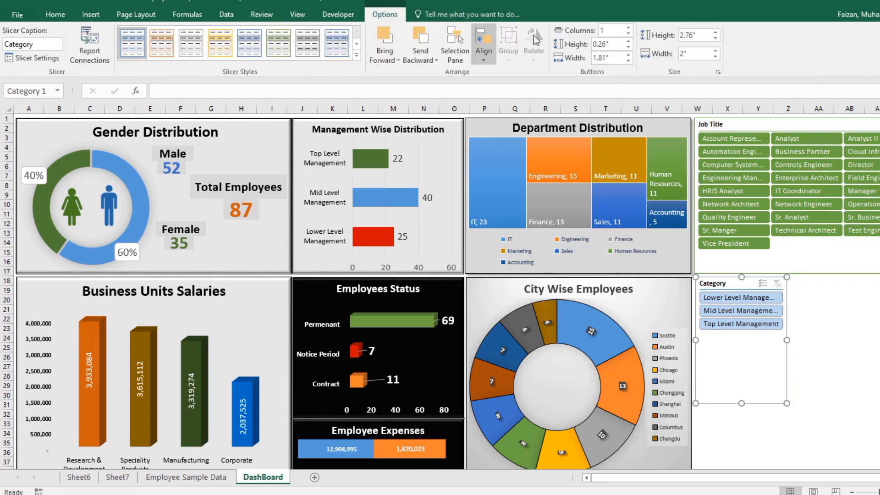
left_click(627, 29)
left_click(627, 28)
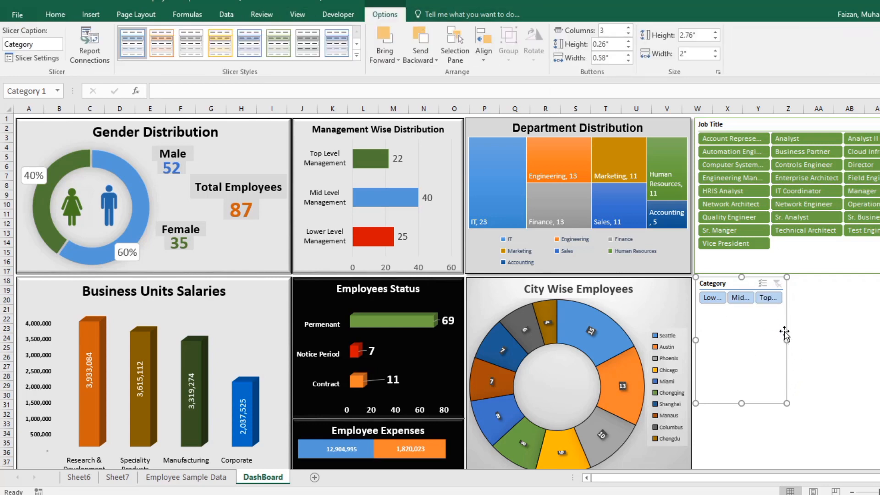
left_click_drag(786, 340, 879, 340)
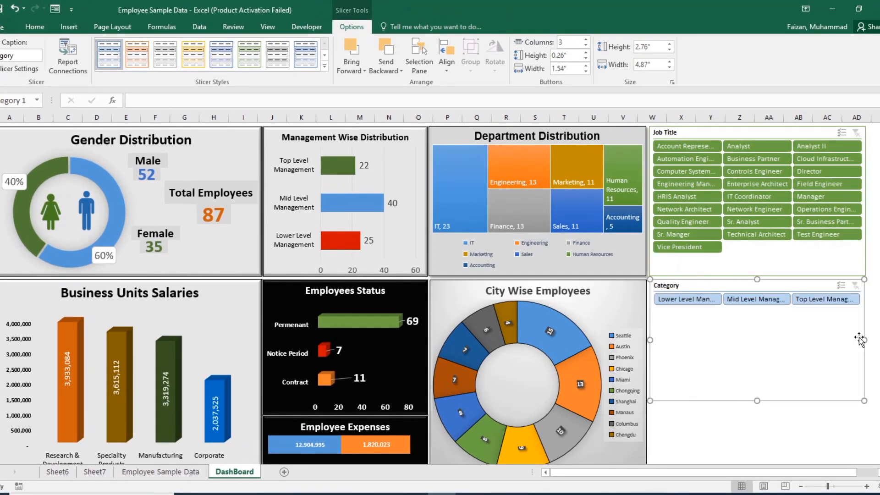
left_click_drag(759, 401, 755, 331)
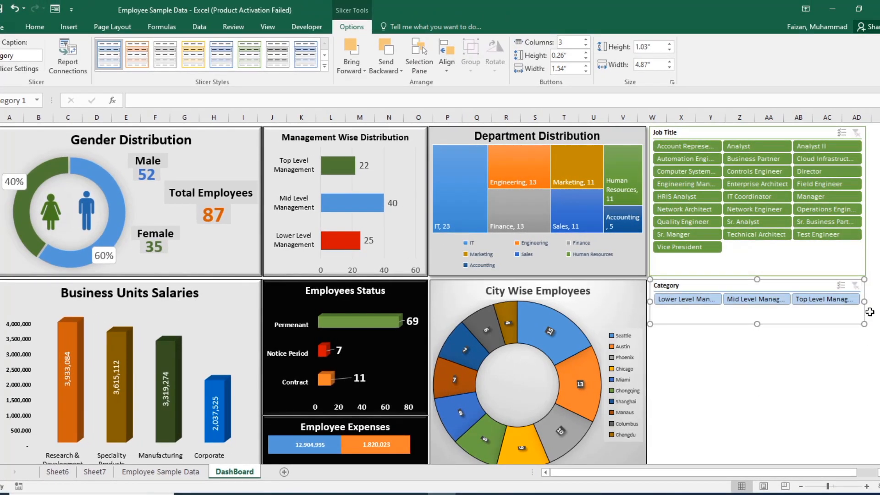
left_click_drag(867, 302, 864, 301)
left_click(838, 392)
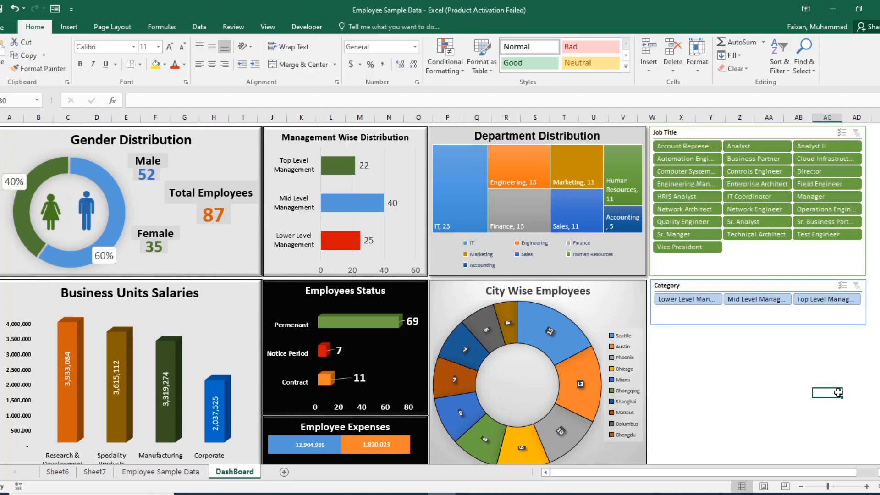
Step: Apply the dark slicer style with solid green buttons to the Category slicer
left_click(708, 288)
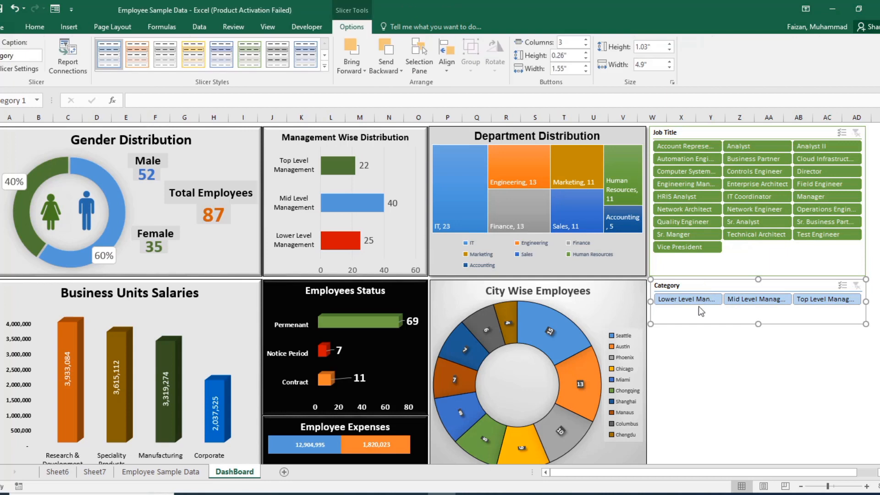
left_click(325, 67)
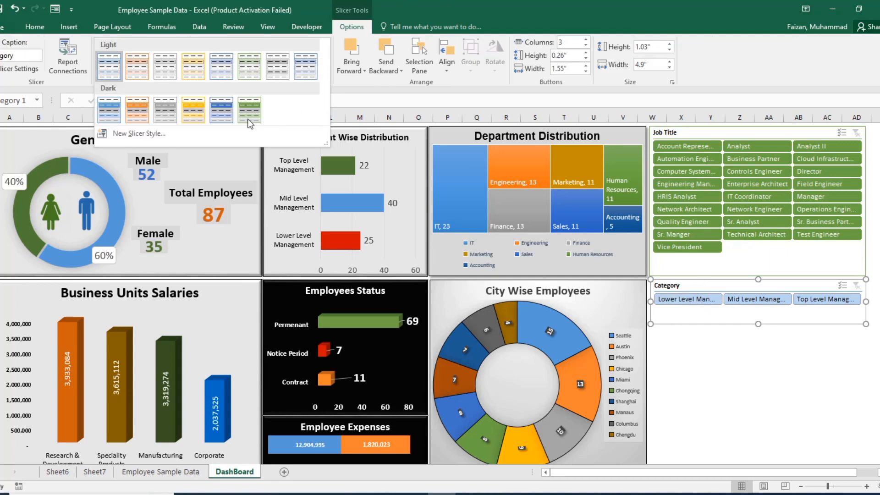
left_click(249, 114)
left_click(750, 347)
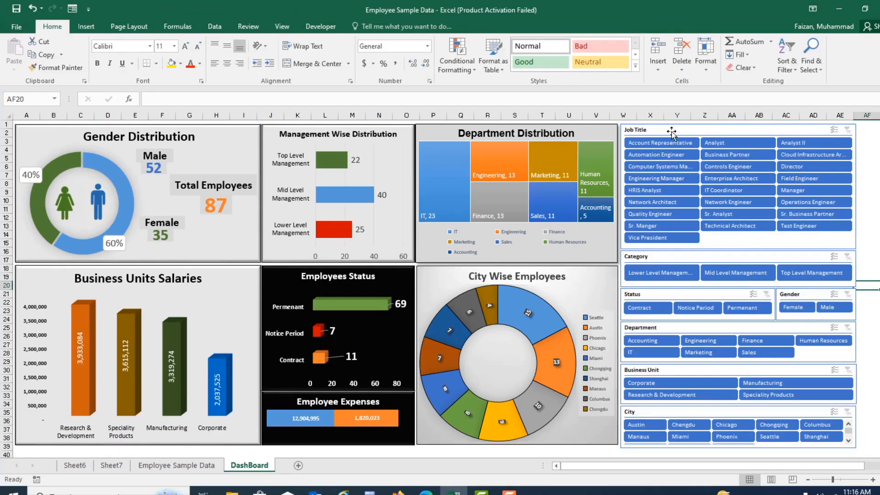
Step: Connect the Job Title slicer to PivotTable11, PivotTable13, PivotTable6 and PivotTable7 on Sheet6, and PivotTable16, PivotTable17, PivotTable21 and PivotTable8 on Sheet7
left_click(671, 133)
left_click(85, 57)
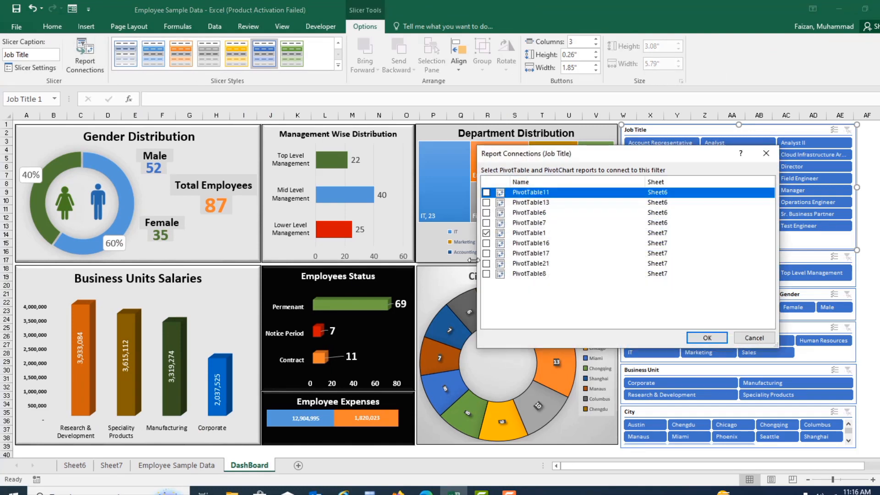
left_click(485, 192)
left_click(486, 203)
left_click(486, 212)
left_click(485, 222)
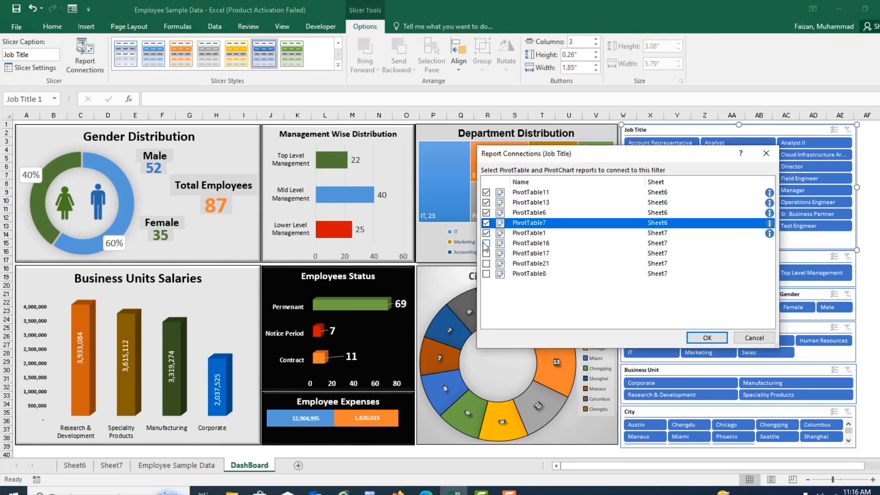
left_click(485, 243)
left_click(486, 253)
left_click(486, 263)
left_click(486, 273)
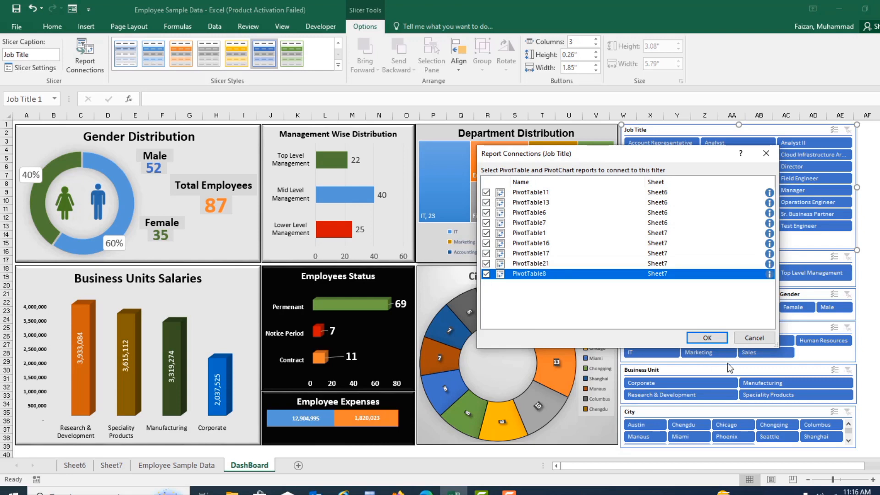
left_click(699, 340)
Step: Connect the Category slicer to PivotTable11, PivotTable13, PivotTable6 and PivotTable7 on Sheet6, and PivotTable16, PivotTable17, PivotTable21 and PivotTable8 on Sheet7
left_click(673, 260)
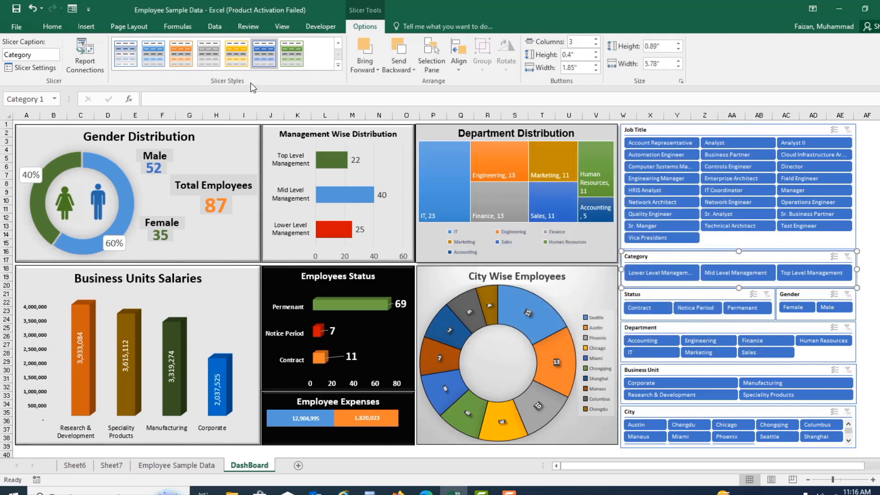
left_click(85, 56)
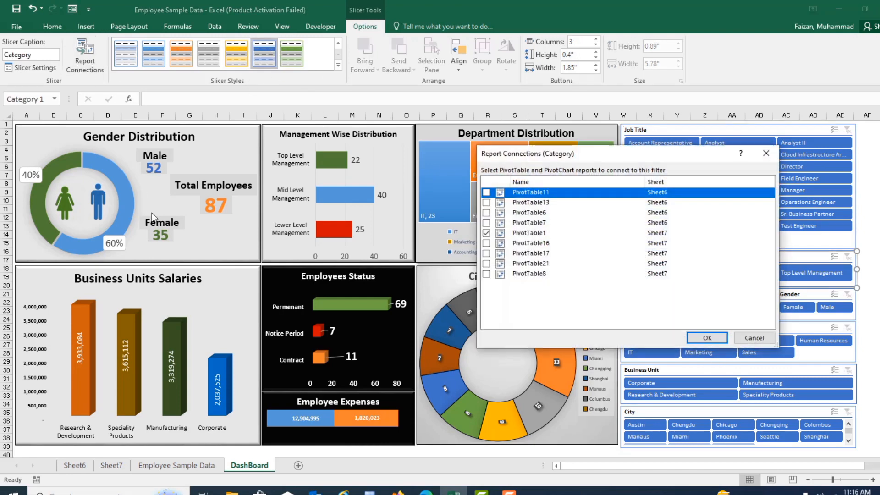
left_click(486, 192)
left_click(485, 202)
left_click(485, 212)
left_click(485, 223)
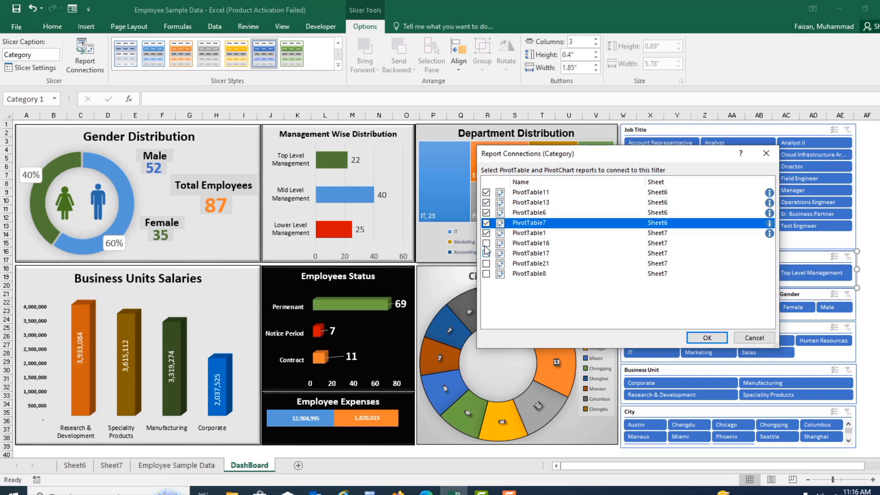
left_click(485, 242)
left_click(485, 253)
left_click(485, 263)
left_click(486, 274)
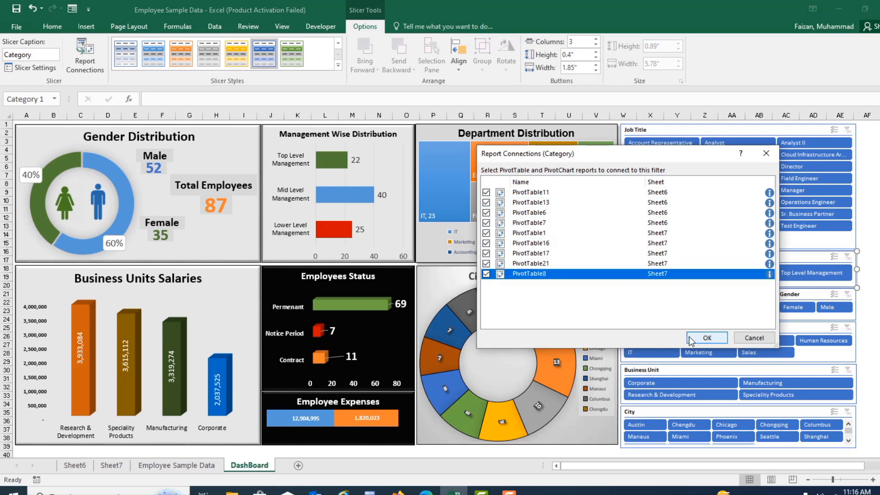
left_click(697, 339)
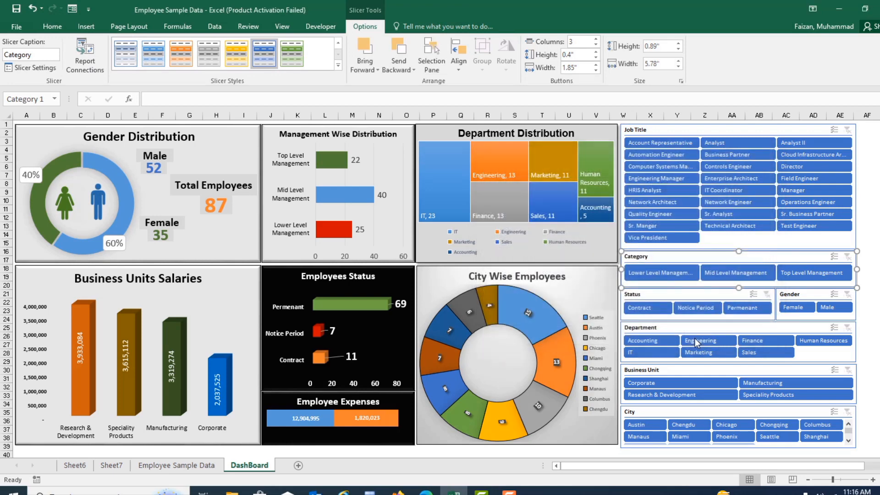
Step: Connect the Status slicer to PivotTable11, PivotTable13, PivotTable6 and PivotTable7 on Sheet6, and PivotTable16, PivotTable17, PivotTable21 and PivotTable8 on Sheet7
left_click(665, 294)
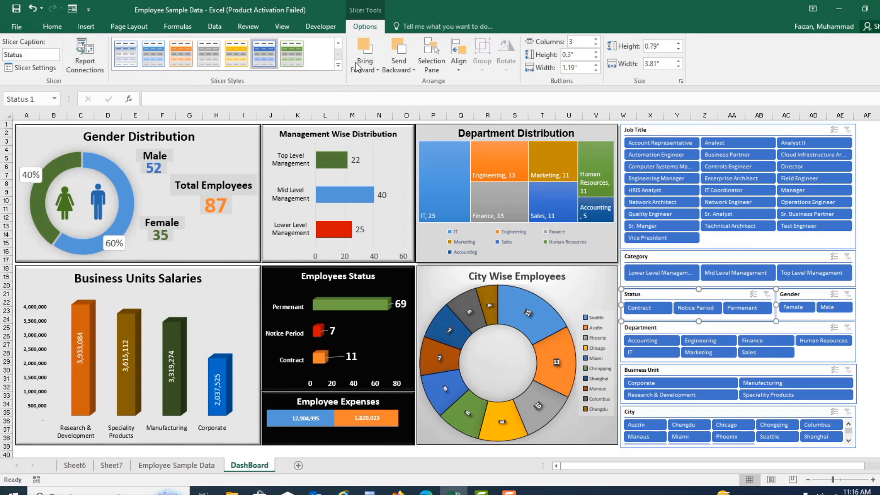
left_click(85, 54)
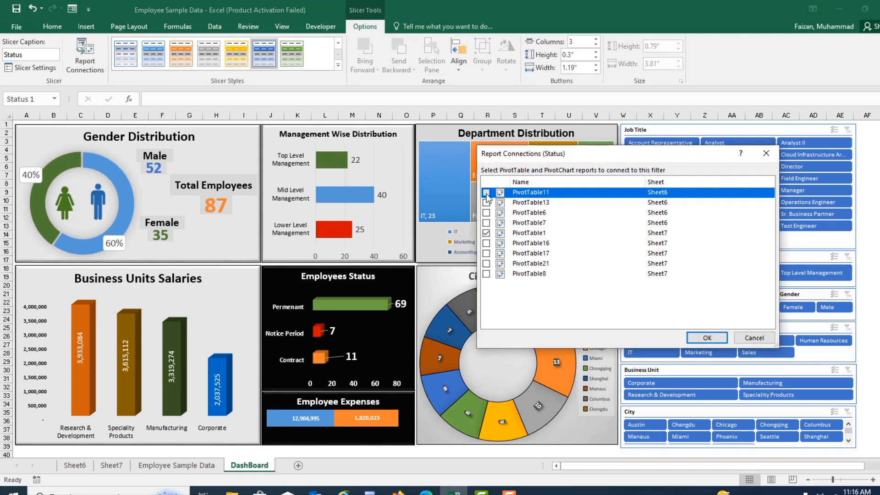
left_click(486, 192)
left_click(486, 202)
left_click(486, 213)
left_click(486, 222)
left_click(486, 243)
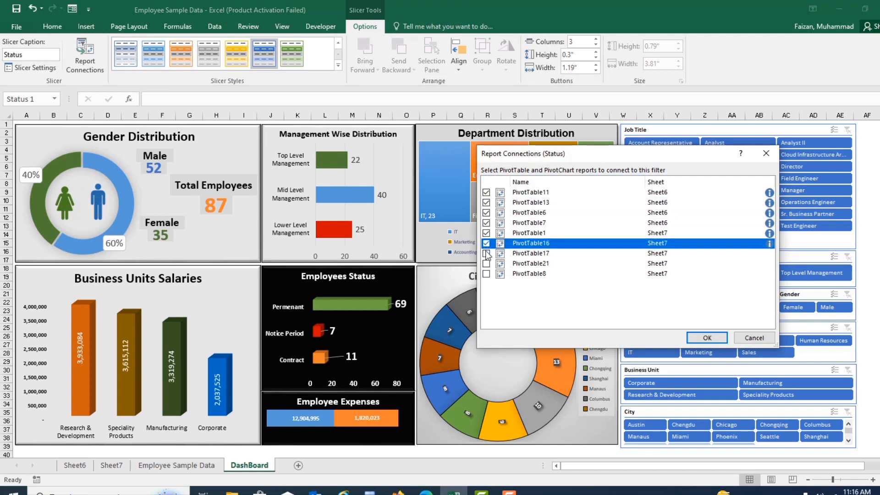
left_click(486, 253)
left_click(486, 263)
left_click(486, 274)
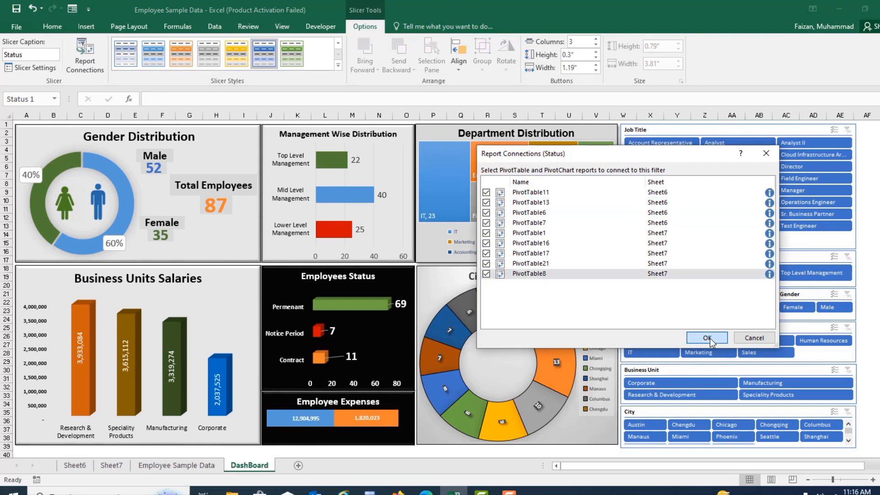
left_click(707, 338)
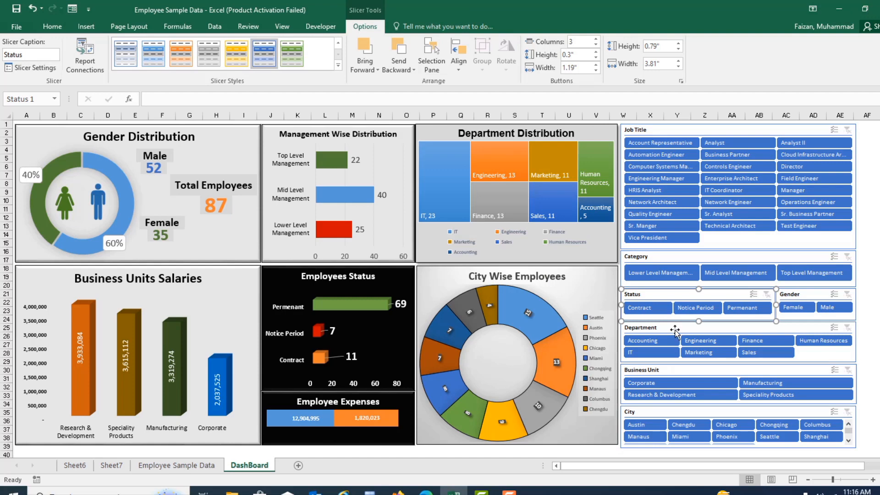
Step: Connect the Department slicer to PivotTable11, PivotTable13, PivotTable6 and PivotTable7 on Sheet6, and PivotTable16, PivotTable17, PivotTable21 and PivotTable8 on Sheet7
left_click(673, 330)
left_click(85, 55)
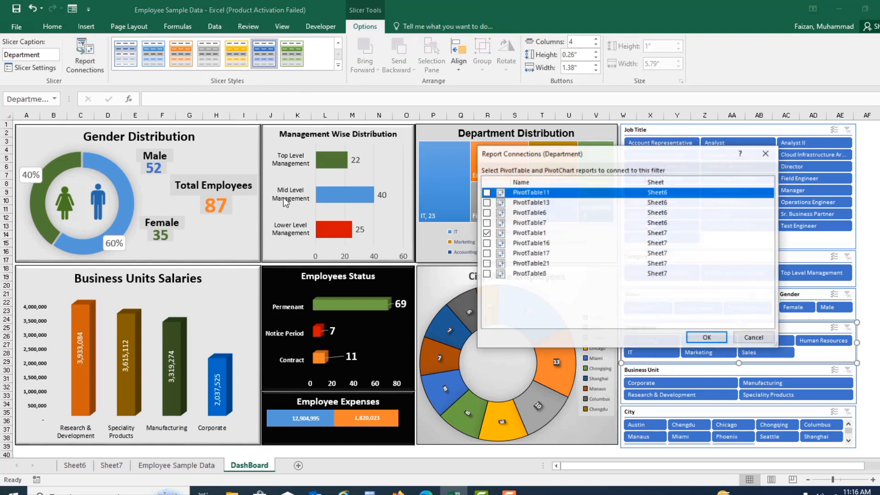
left_click(486, 192)
left_click(486, 202)
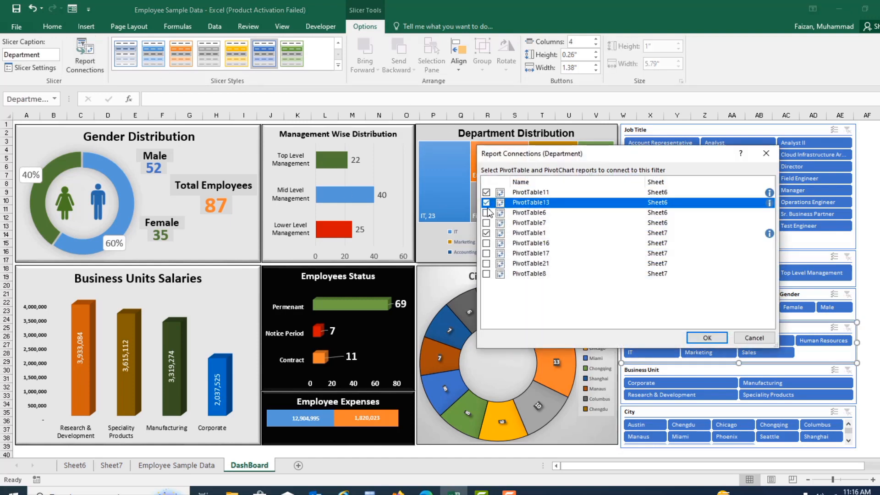
left_click(486, 212)
left_click(486, 223)
left_click(486, 243)
left_click(486, 264)
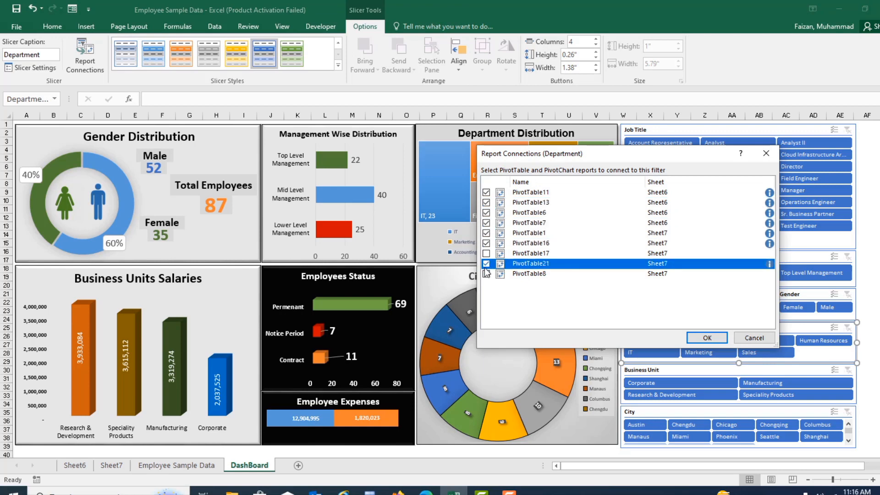
left_click(486, 273)
left_click(486, 254)
left_click(707, 337)
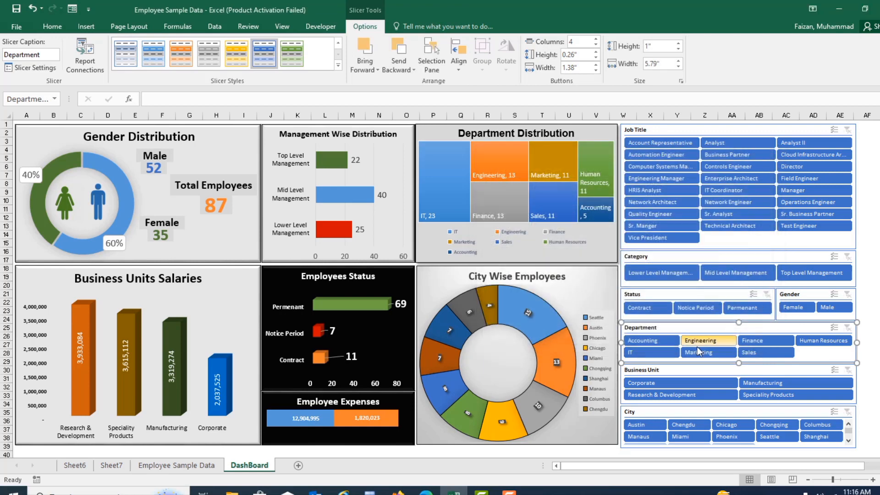
left_click(867, 434)
scroll(866, 436, "down", 2)
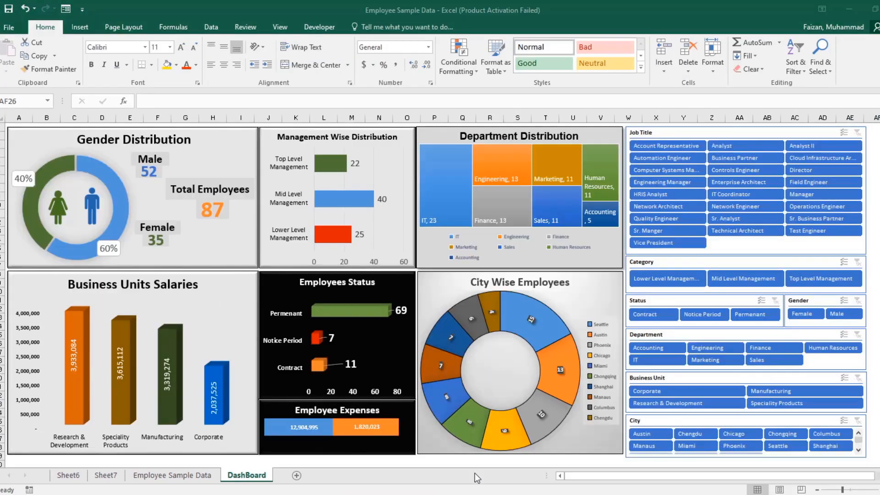
Step: Test the dashboard by filtering to the Sales department and to the HRIS Analyst job title, clearing each filter in turn
left_click(756, 360)
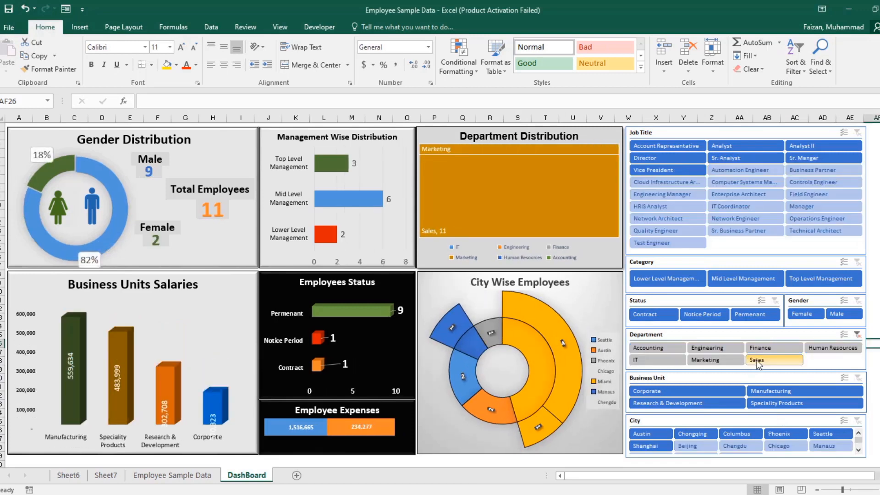
left_click(857, 335)
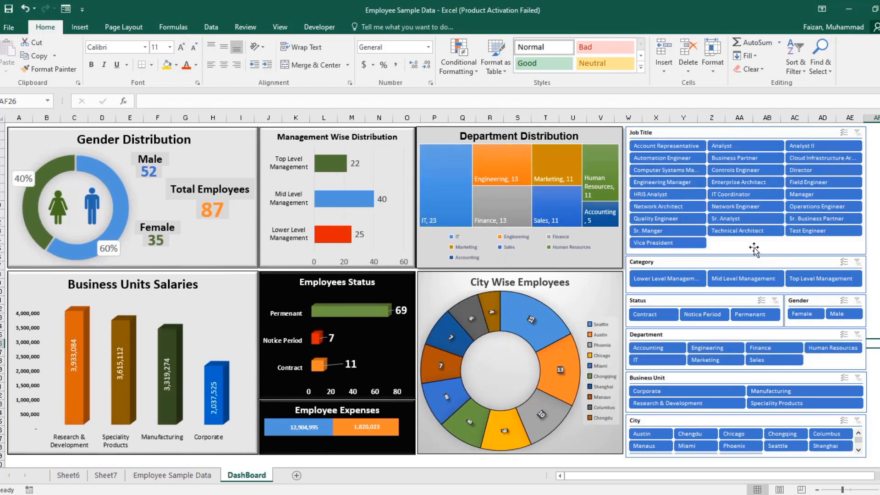
left_click(665, 202)
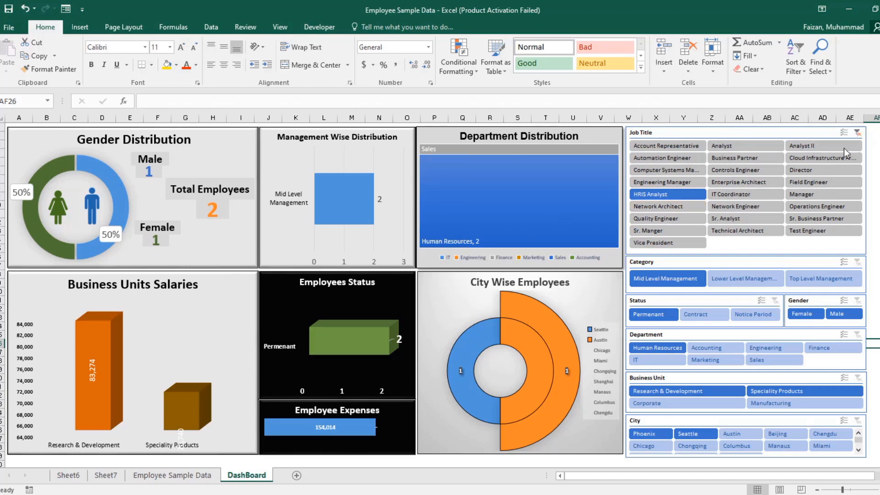
left_click(857, 133)
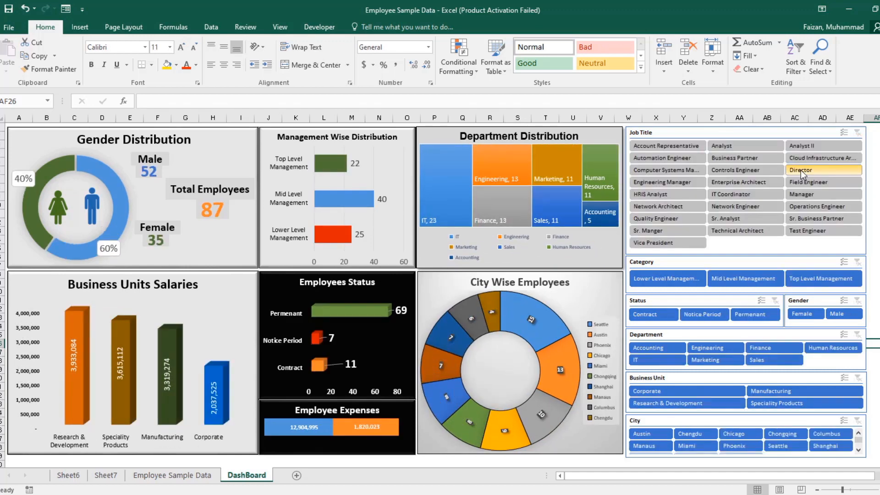
Step: Check the charts for the job titles Director, IT Coordinator and Vice President one at a time, clearing the Job Title filter after each
left_click(800, 171)
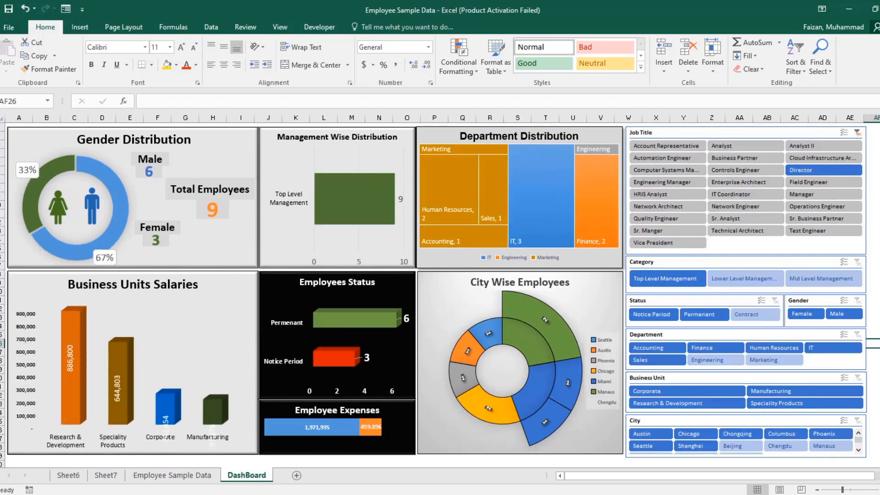
left_click(857, 132)
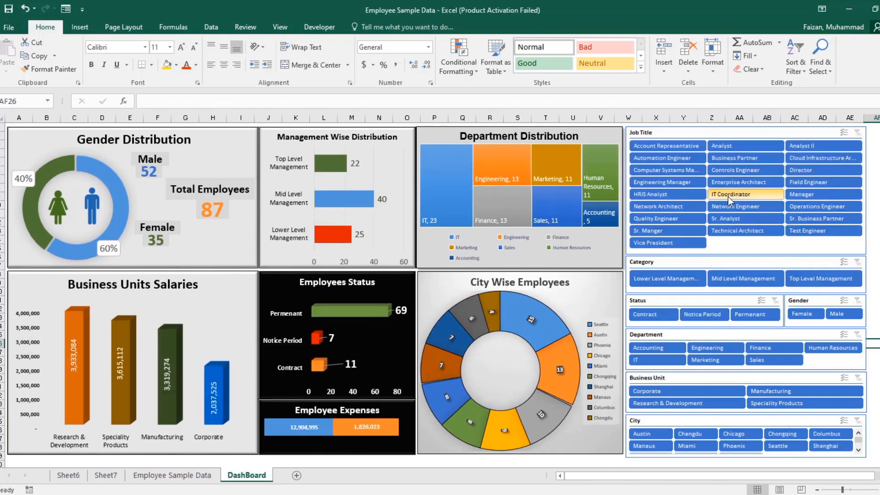
left_click(729, 195)
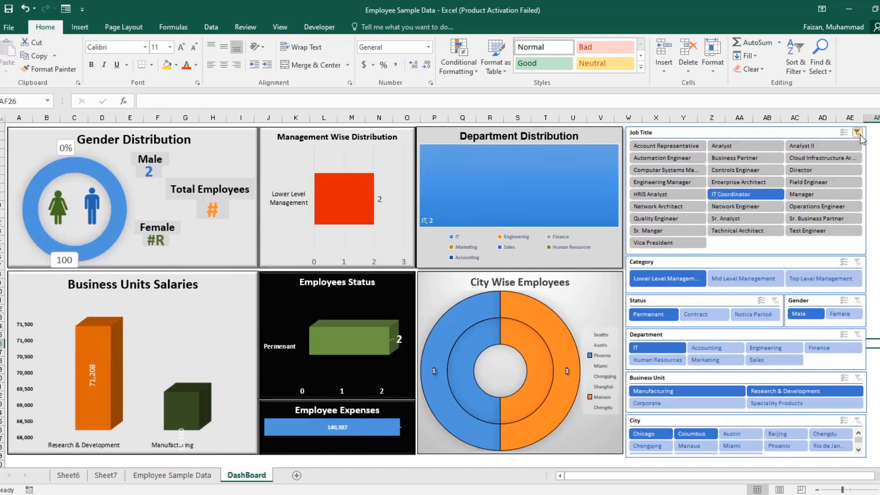
left_click(856, 133)
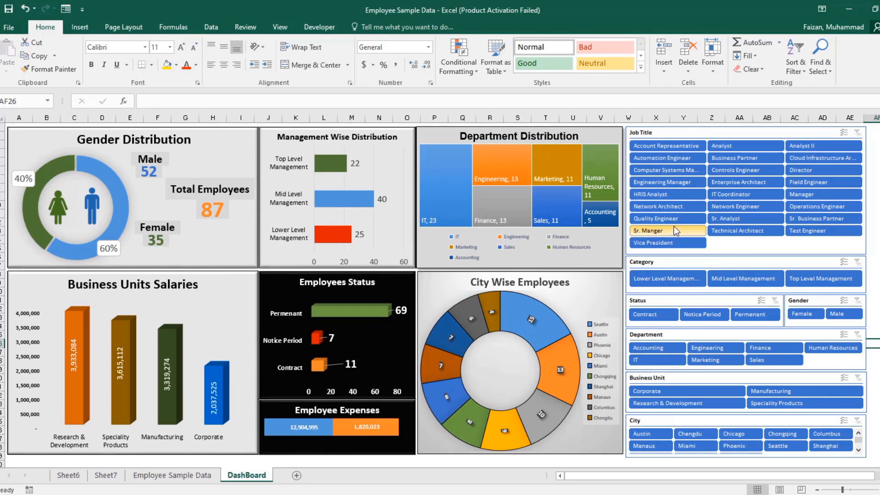
left_click(665, 242)
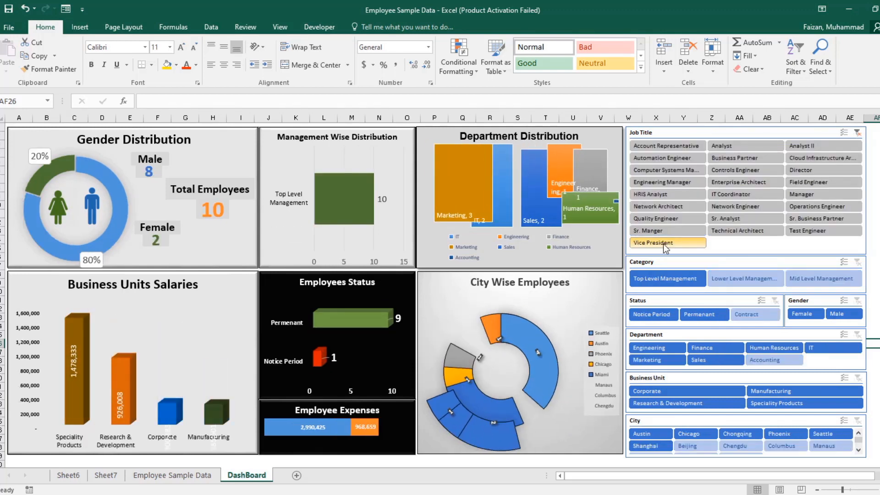
left_click(859, 134)
left_click(858, 134)
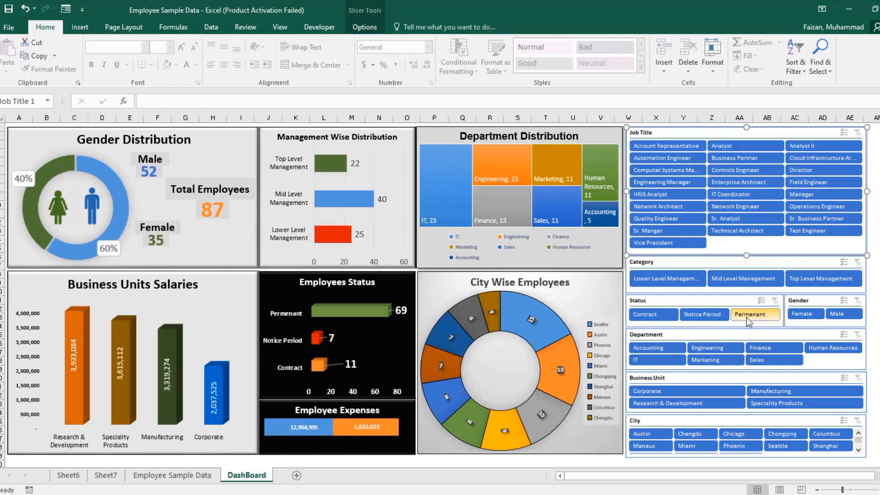
Step: Test and clear the Permenant status filter, and filter the dashboard to Mid Level Management combined with Permenant status
left_click(747, 317)
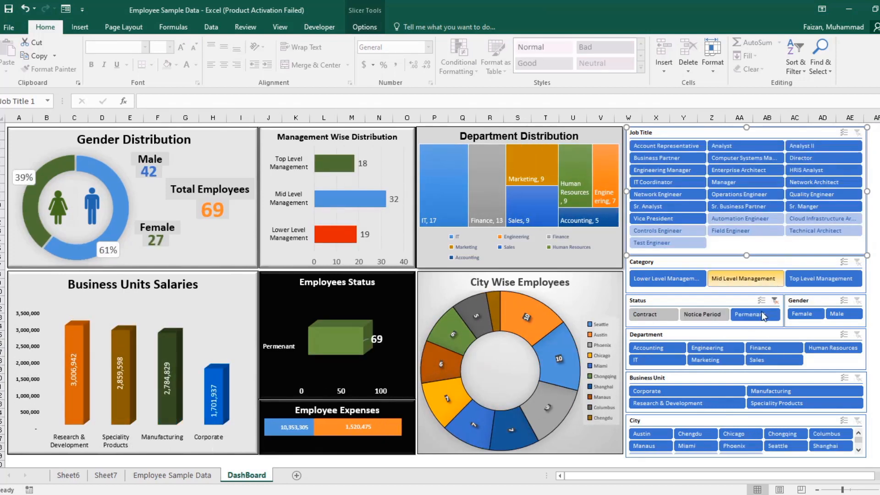
left_click(775, 300)
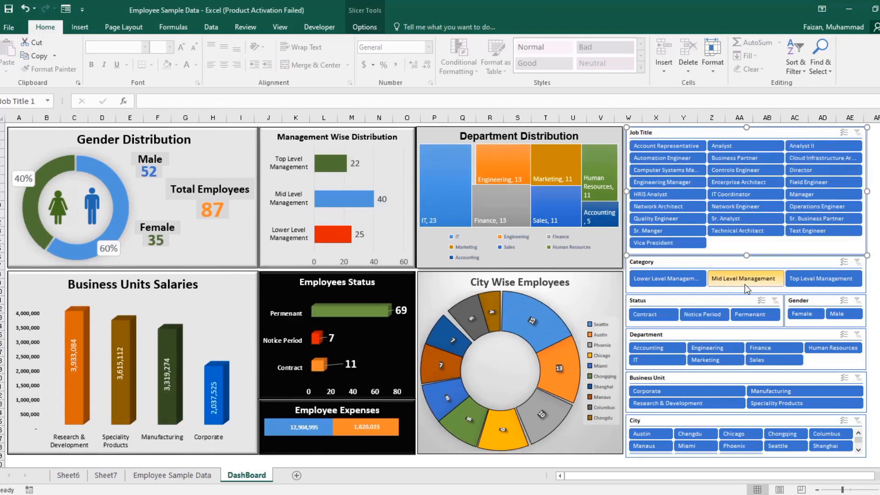
left_click(744, 279)
left_click(752, 316)
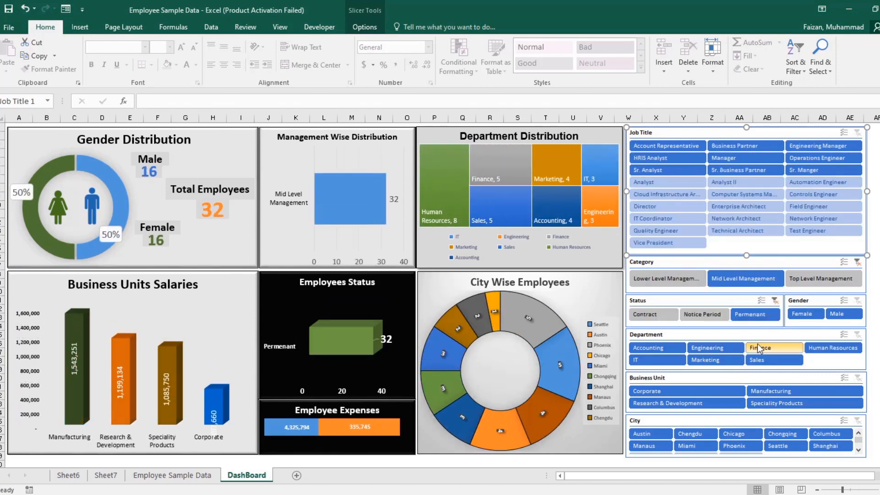
Step: Narrow the combined filter to the IT department and to the Corporate business unit in turn, and clear all slicer filters
left_click(663, 357)
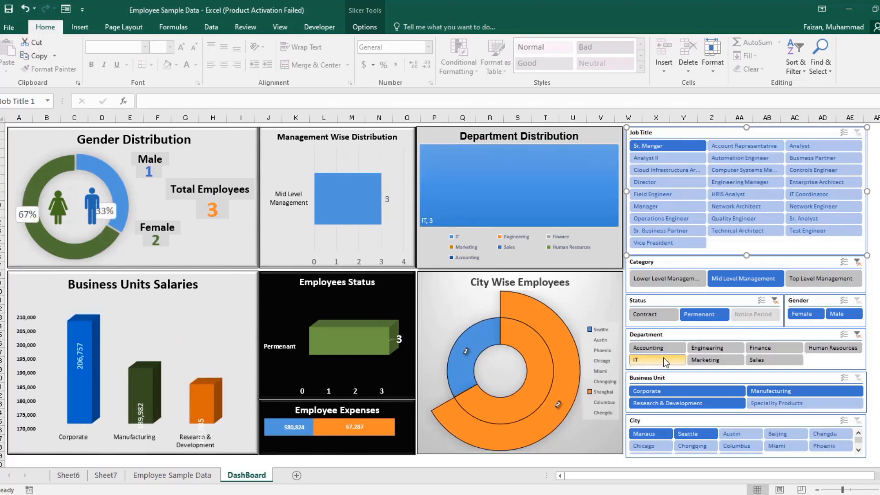
left_click(857, 334)
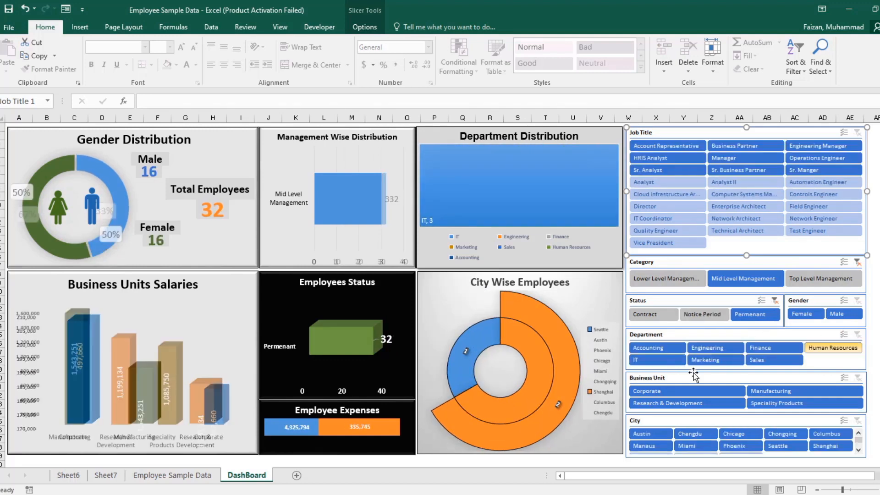
left_click(681, 393)
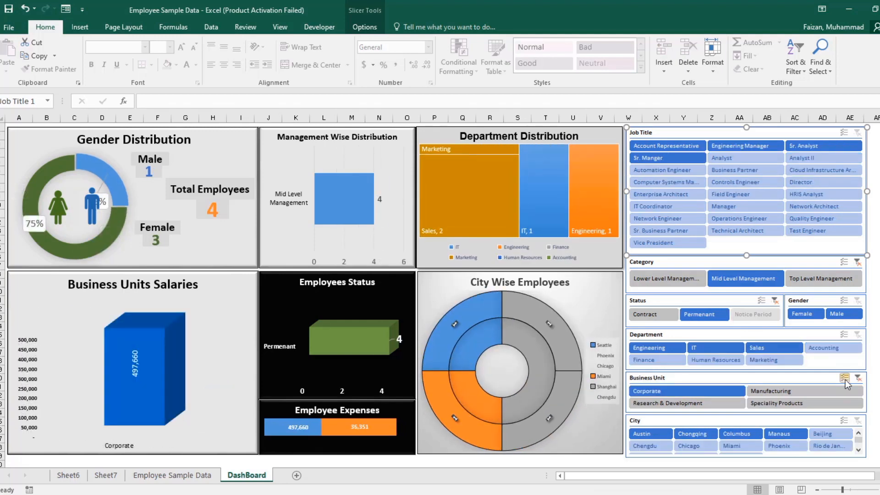
left_click(857, 378)
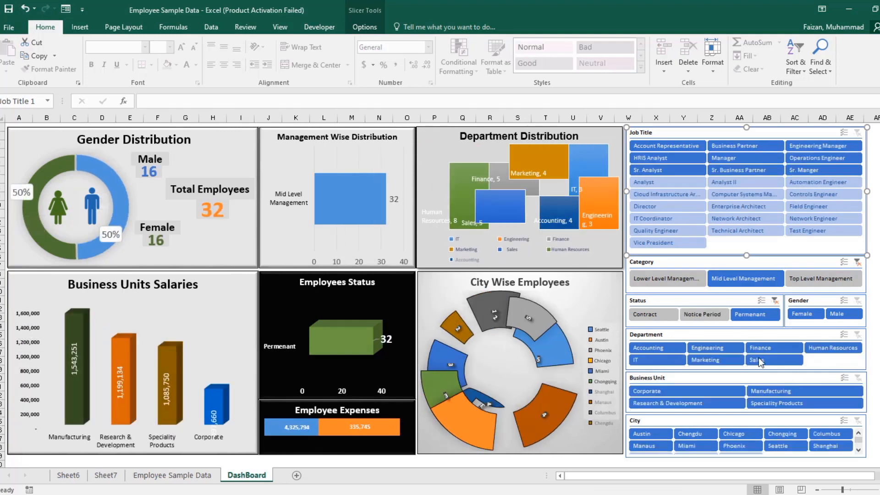
left_click(856, 263)
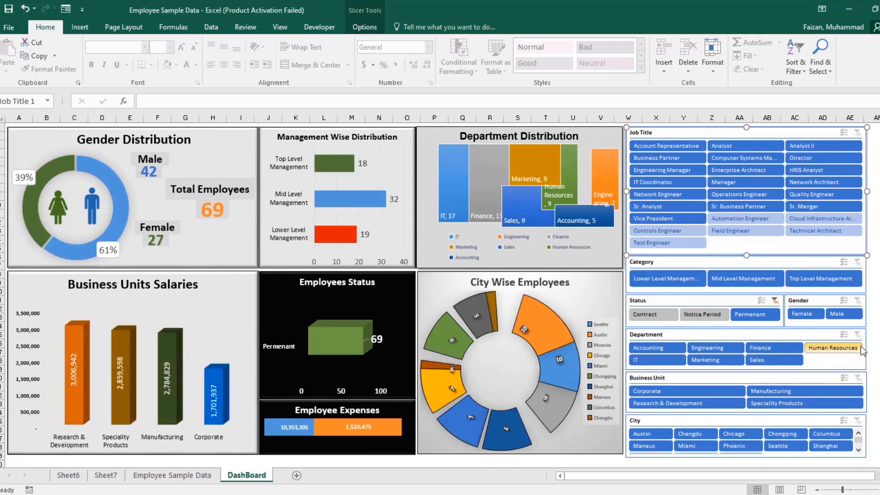
left_click(775, 302)
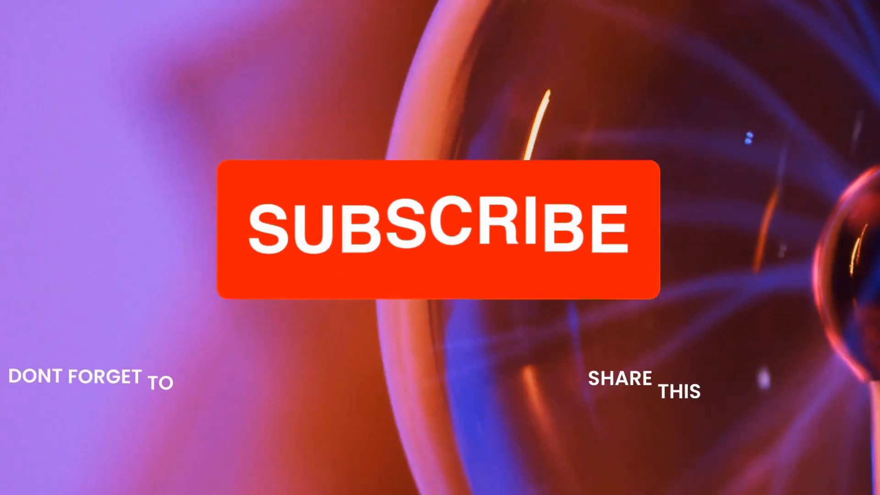